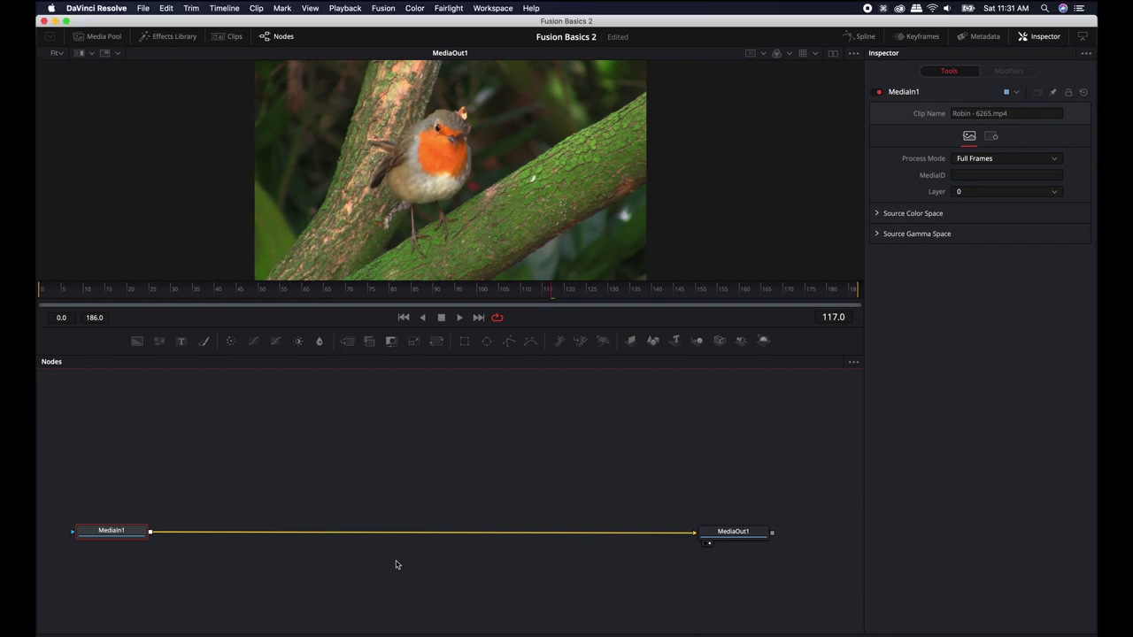
Hide the Color page from the page navigation.
{"action": "left_click", "coordinate": [493, 8]}
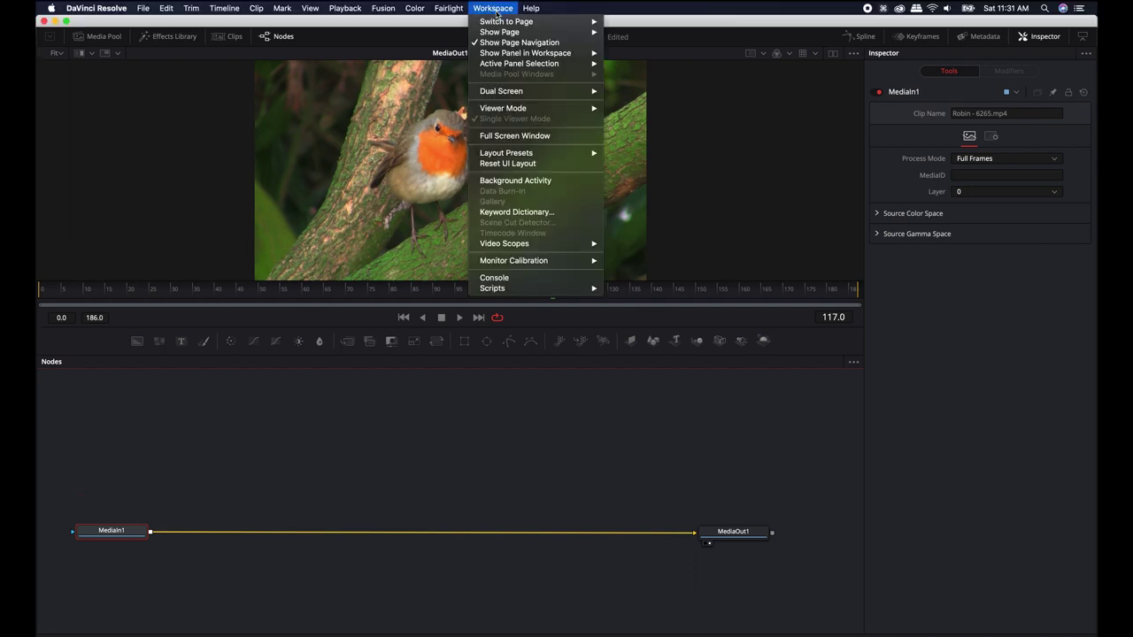
{"action": "mouse_move", "coordinate": [498, 34]}
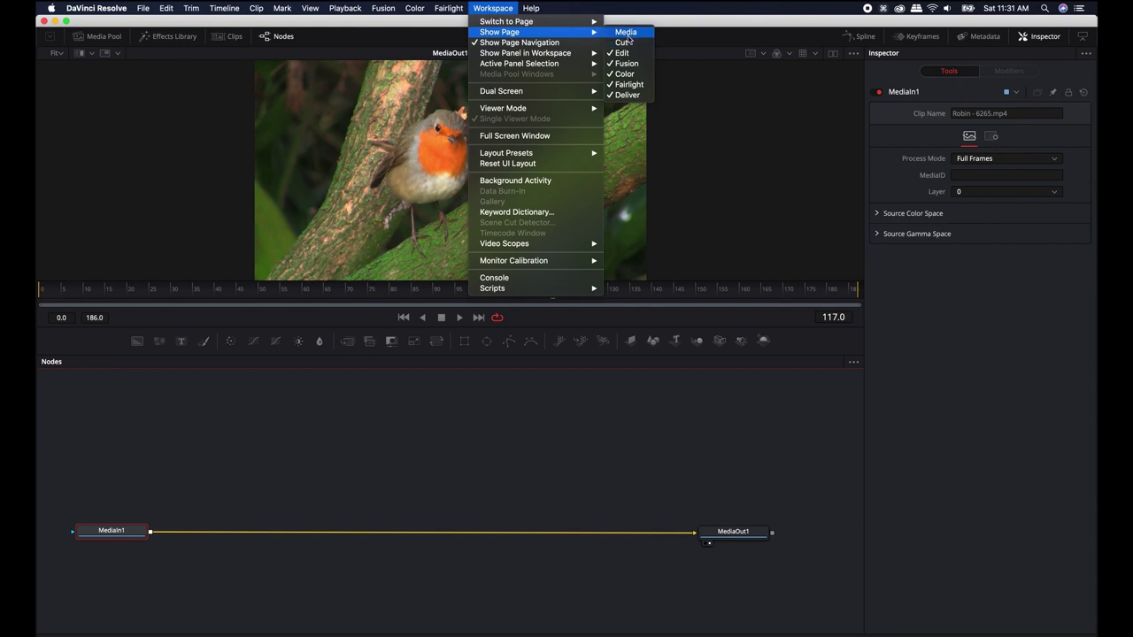
{"action": "left_click", "coordinate": [624, 77]}
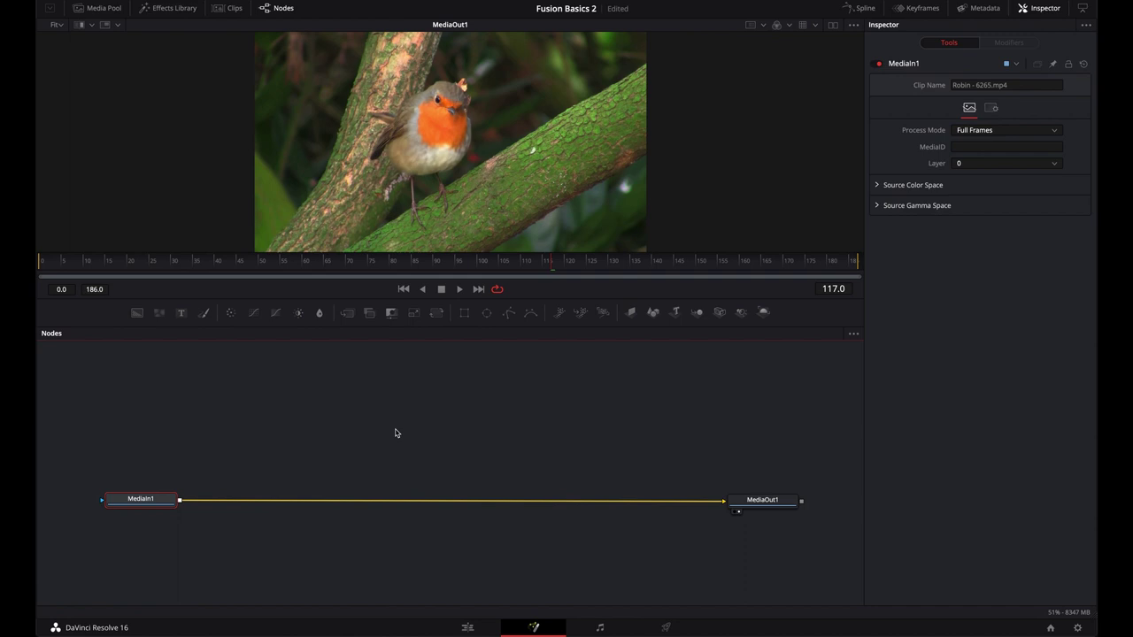
Review the Flow options in the Fusion Settings, including the grid and arrangement choices, and close the dialog.
{"action": "left_click_drag", "start_coordinate": [417, 430], "coordinate": [428, 420]}
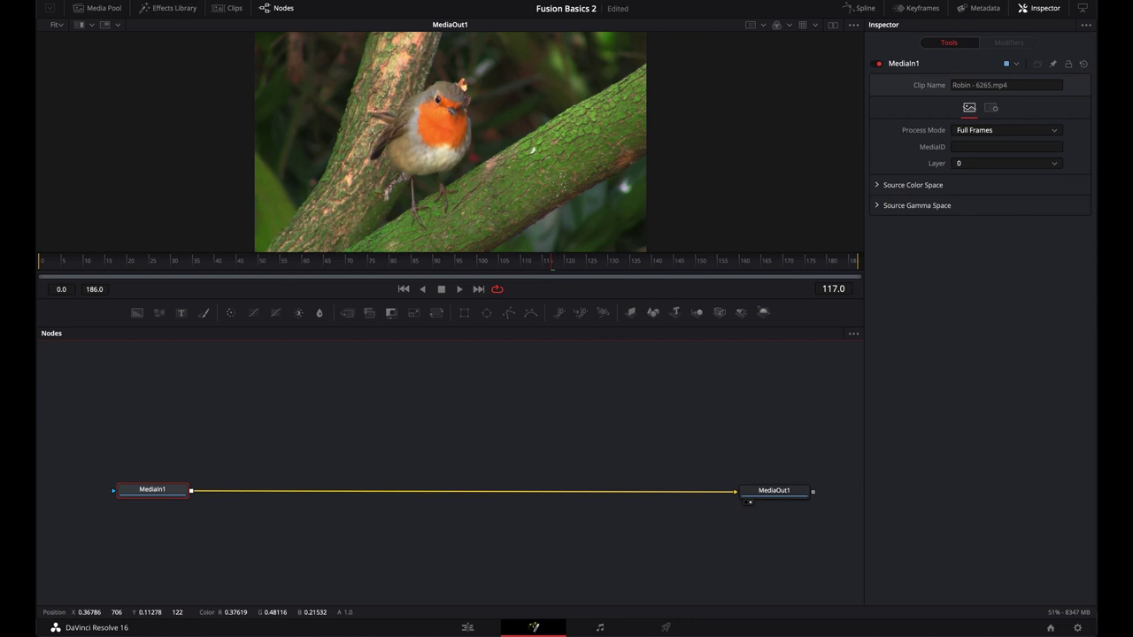
{"action": "left_click", "coordinate": [383, 7]}
{"action": "left_click", "coordinate": [390, 31]}
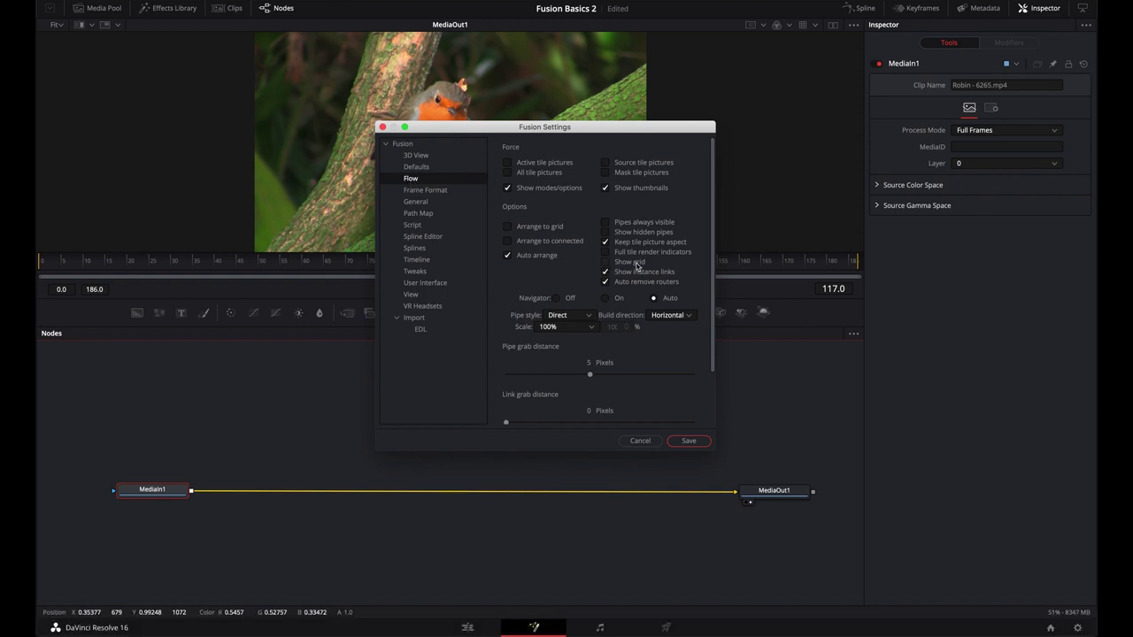
{"action": "key", "text": "Escape"}
{"action": "left_click", "coordinate": [521, 434]}
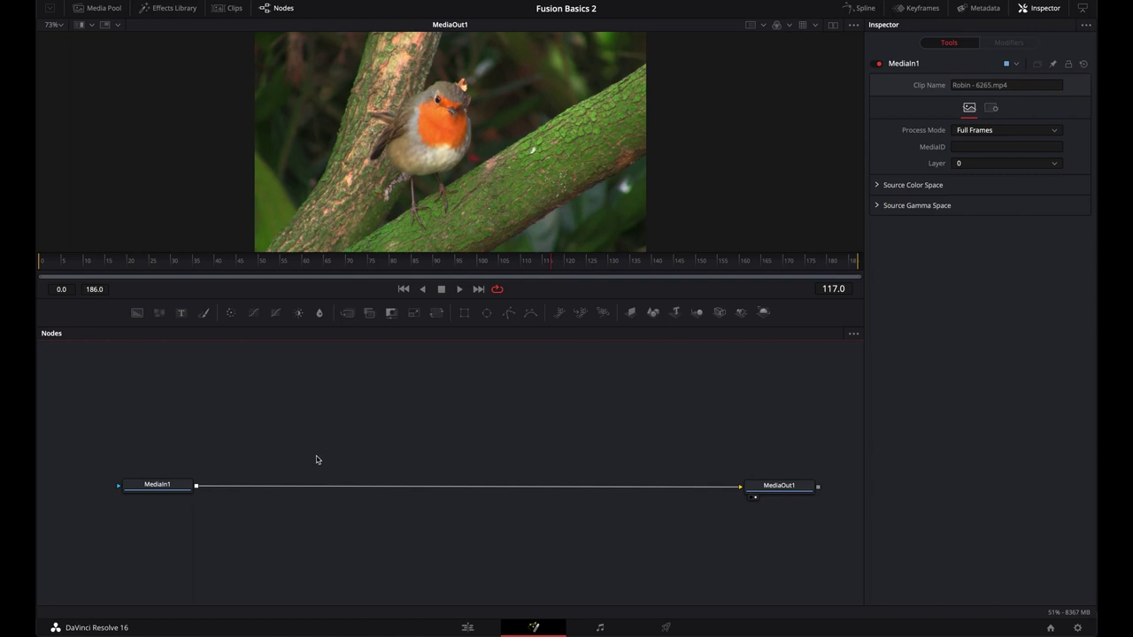
Check the node editor's Arrange Tools options for aligning nodes to the grid.
{"action": "right_click", "coordinate": [390, 422]}
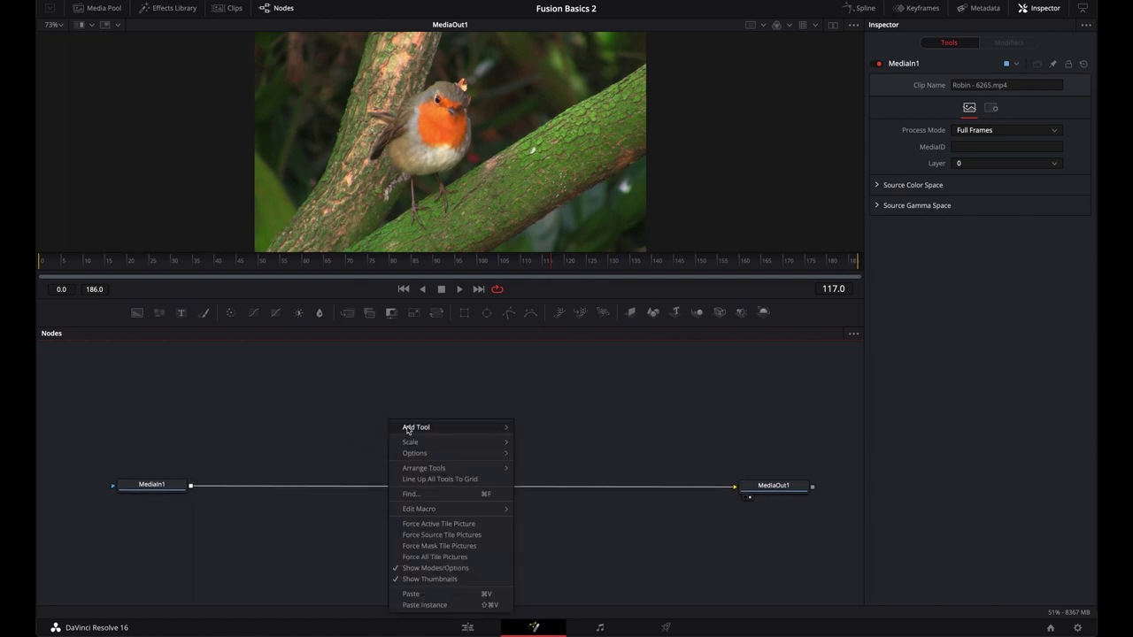
{"action": "mouse_move", "coordinate": [413, 469]}
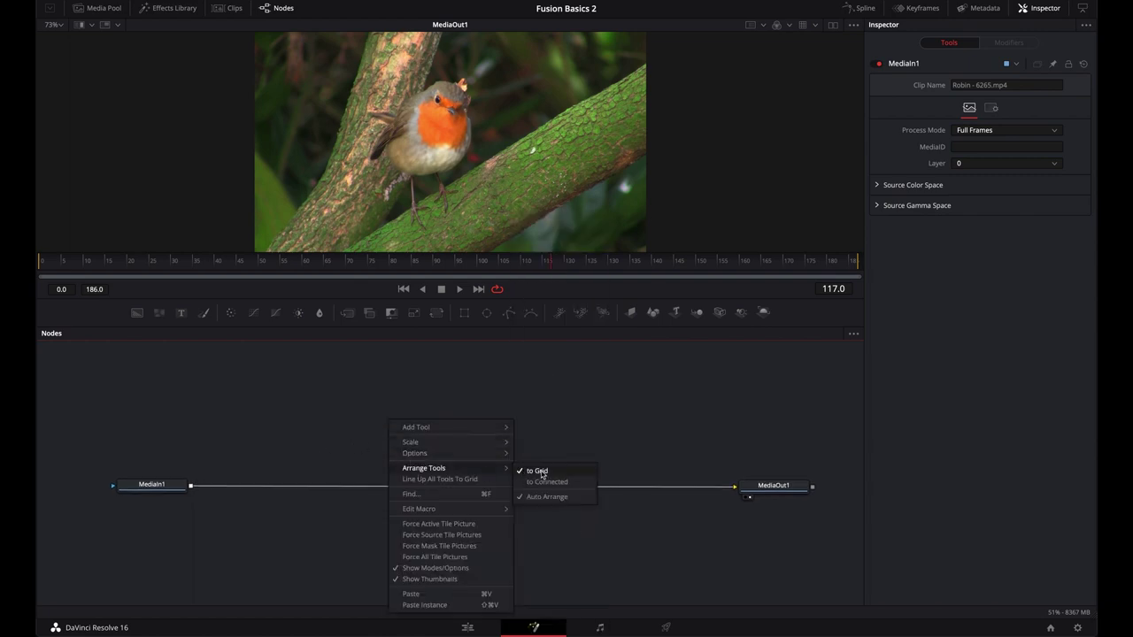
{"action": "left_click", "coordinate": [552, 406]}
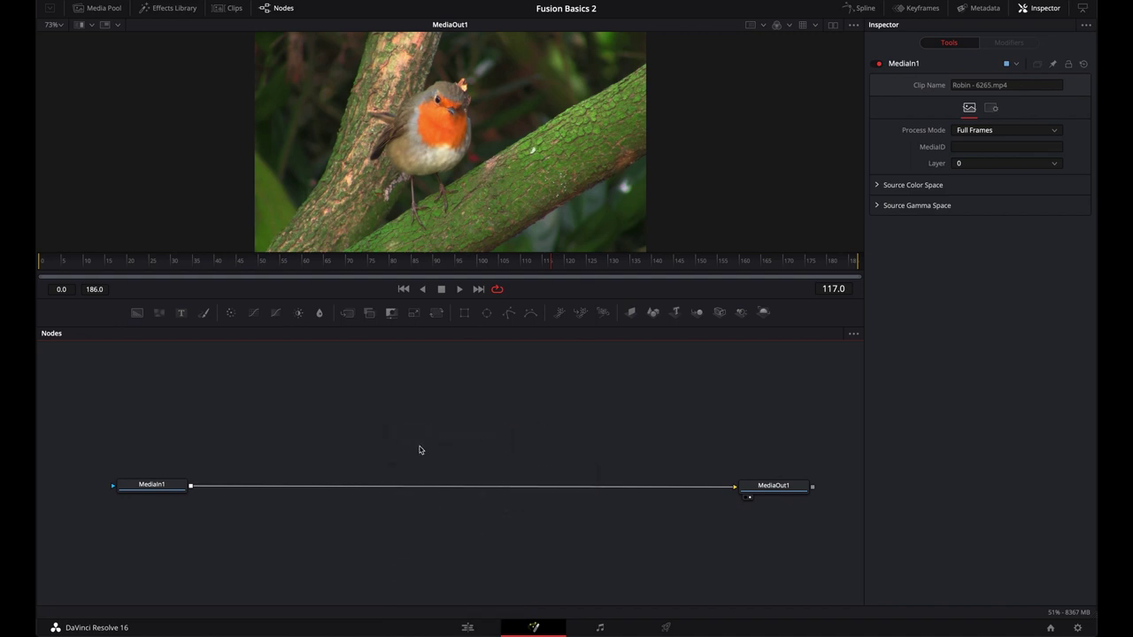
Select the MediaIn1 node and examine the details of the MediaOut1 and MediaIn1 nodes.
{"action": "left_click", "coordinate": [168, 487]}
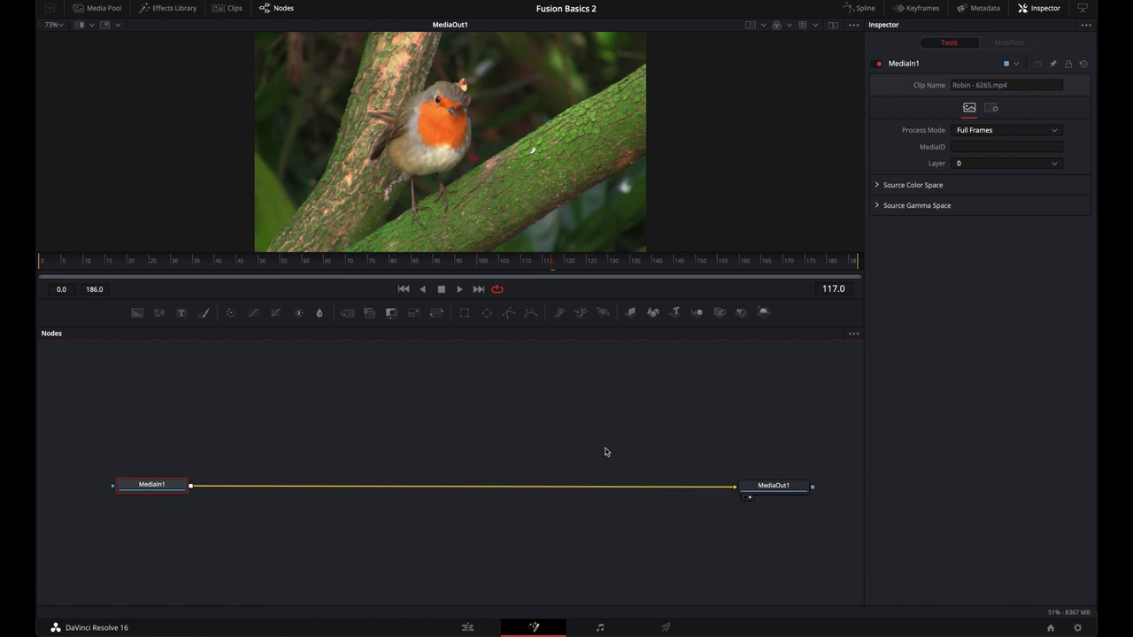
{"action": "left_click_drag", "start_coordinate": [606, 452], "coordinate": [593, 451]}
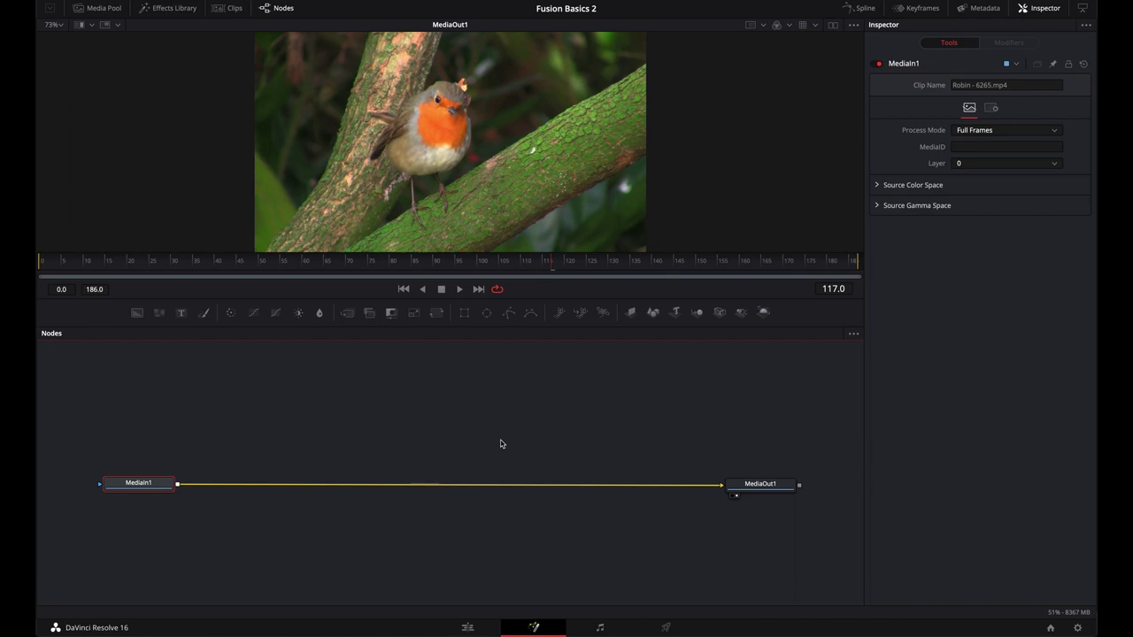
{"action": "left_click_drag", "start_coordinate": [501, 438], "coordinate": [498, 430]}
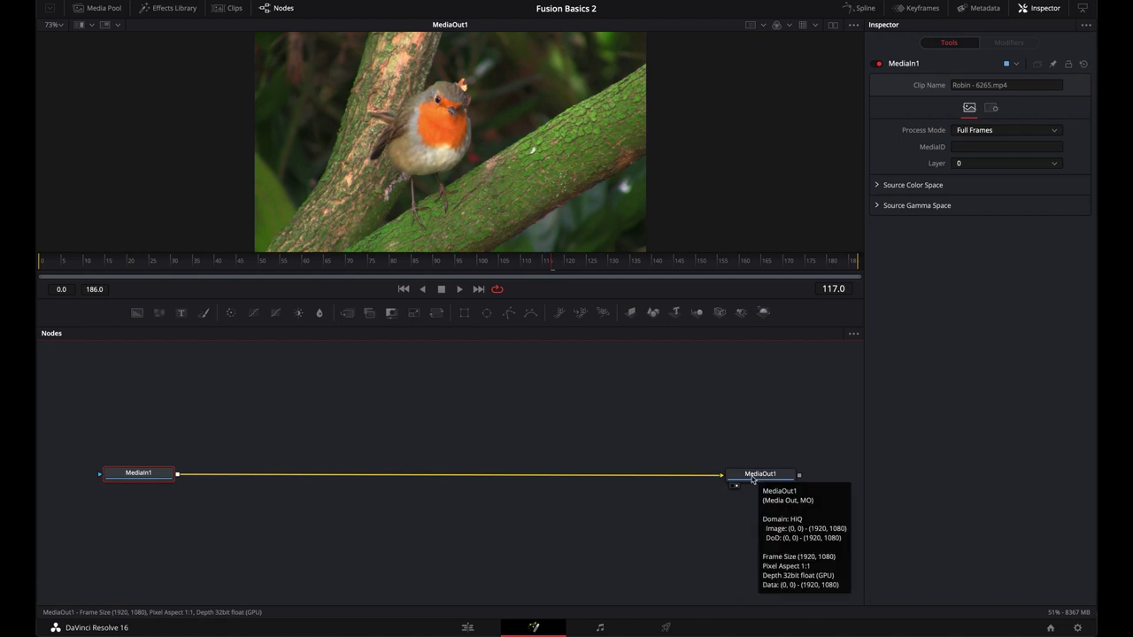
{"action": "mouse_move", "coordinate": [135, 478]}
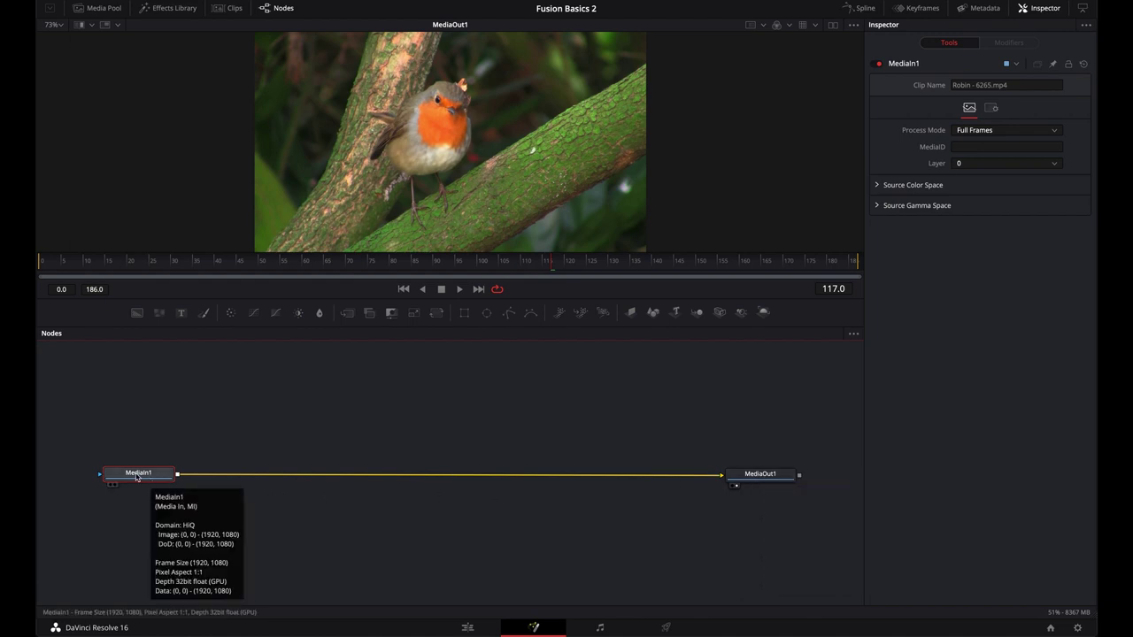
On the Edit page, place the Fusion composition on Video 1 after the Robin clip and park the playhead over it.
{"action": "left_click", "coordinate": [468, 628]}
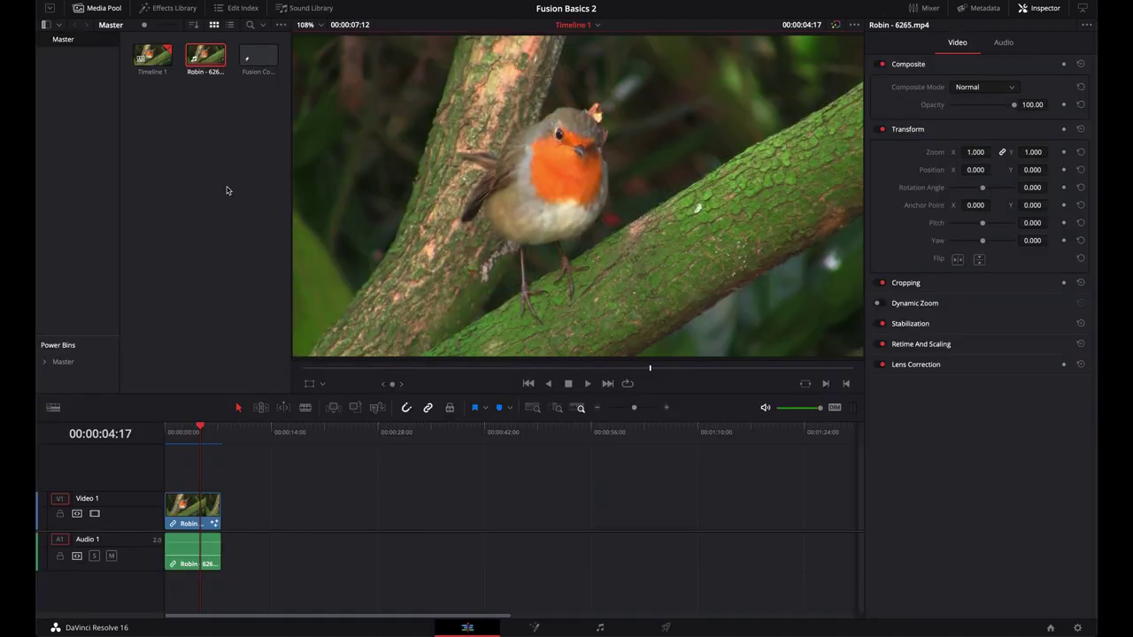
{"action": "left_click_drag", "start_coordinate": [258, 58], "coordinate": [248, 510]}
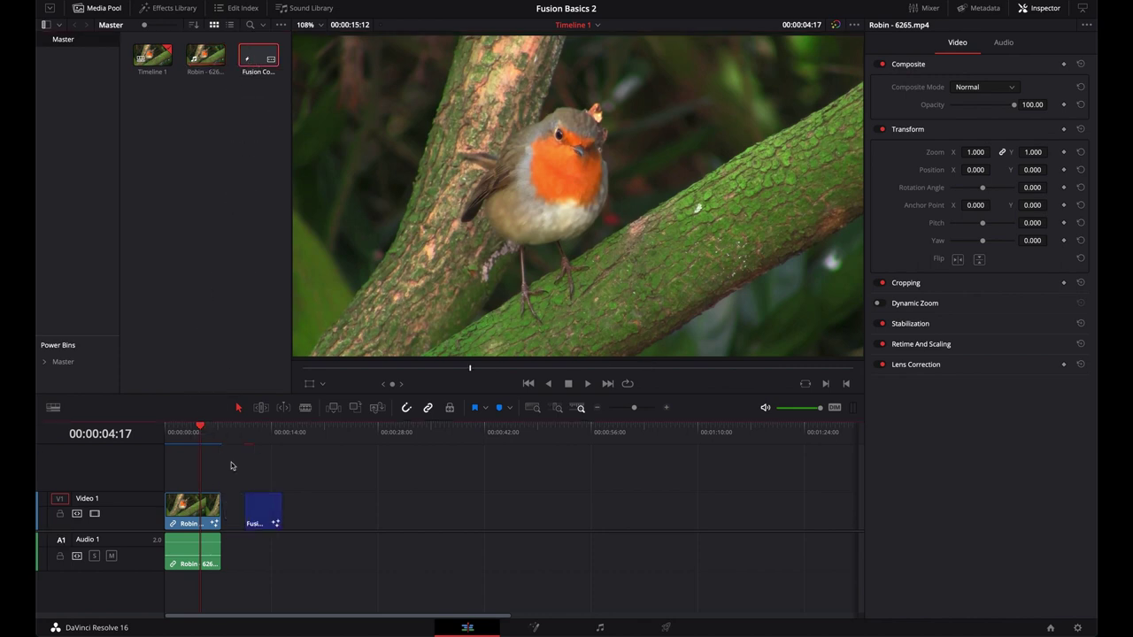
{"action": "left_click", "coordinate": [259, 432]}
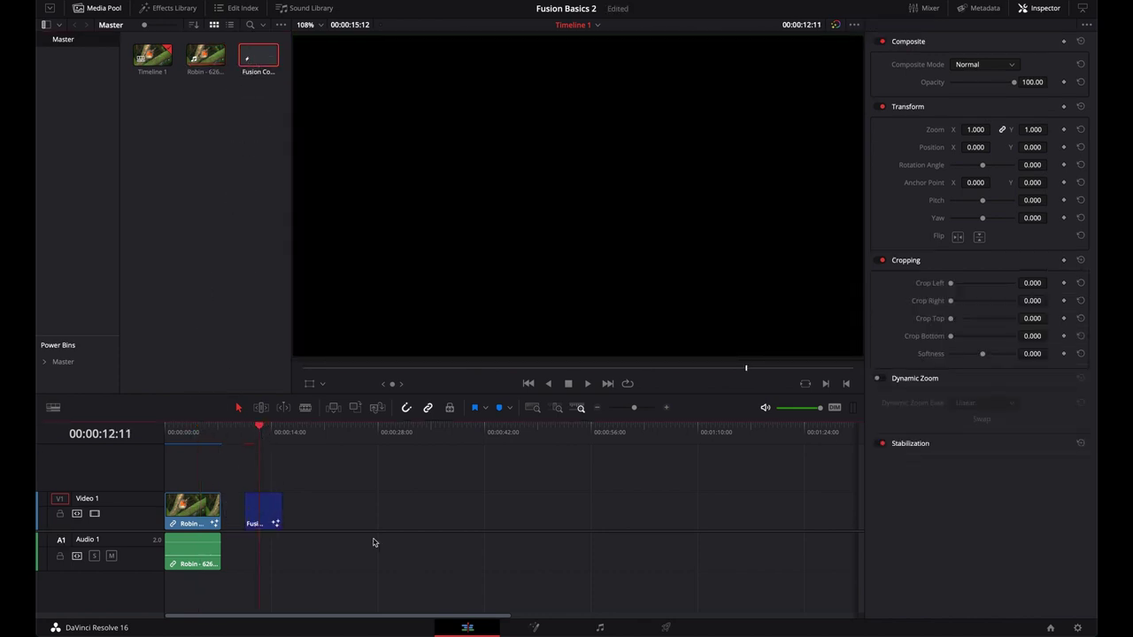
In the composition on the Fusion page, connect a new Background node to MediaOut1 and set its solid color to red.
{"action": "left_click", "coordinate": [534, 628]}
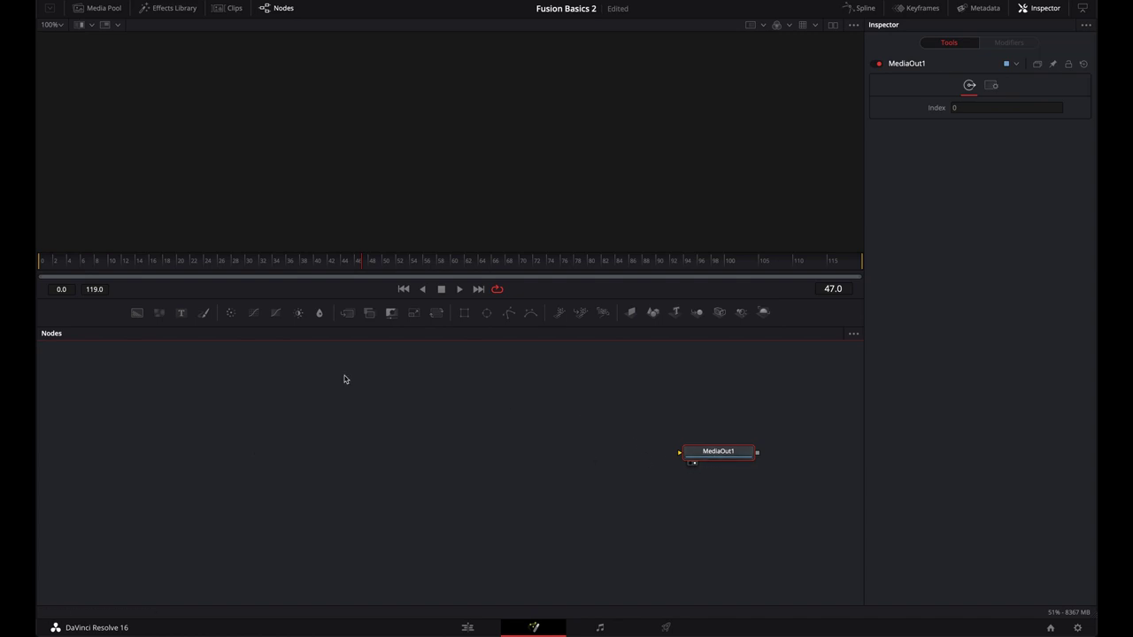
{"action": "left_click_drag", "start_coordinate": [136, 312], "coordinate": [681, 452]}
{"action": "left_click_drag", "start_coordinate": [1045, 253], "coordinate": [1087, 150]}
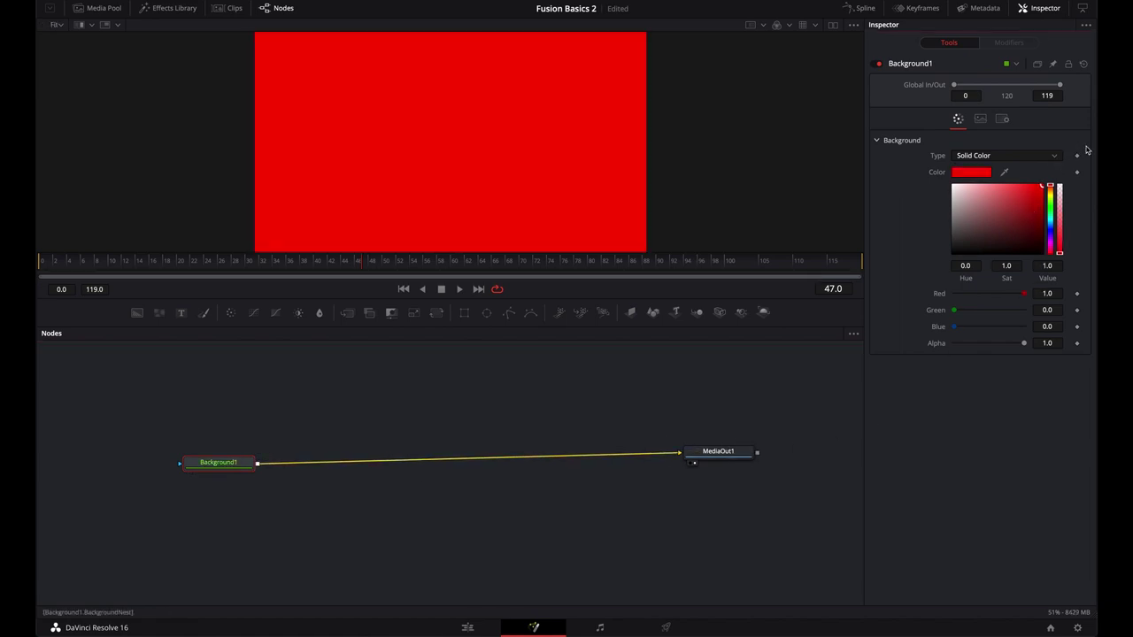
Delete the Fusion composition from the Edit page timeline and move the playhead onto the Robin clip at 00:00:02:23.
{"action": "left_click", "coordinate": [468, 628]}
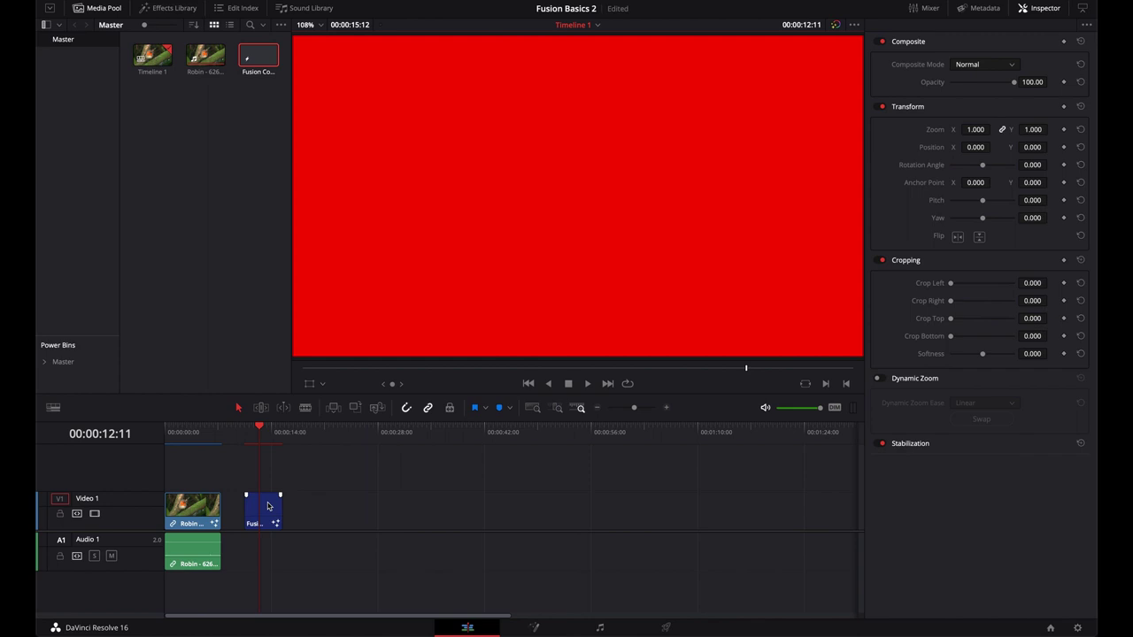
{"action": "key", "text": "Delete"}
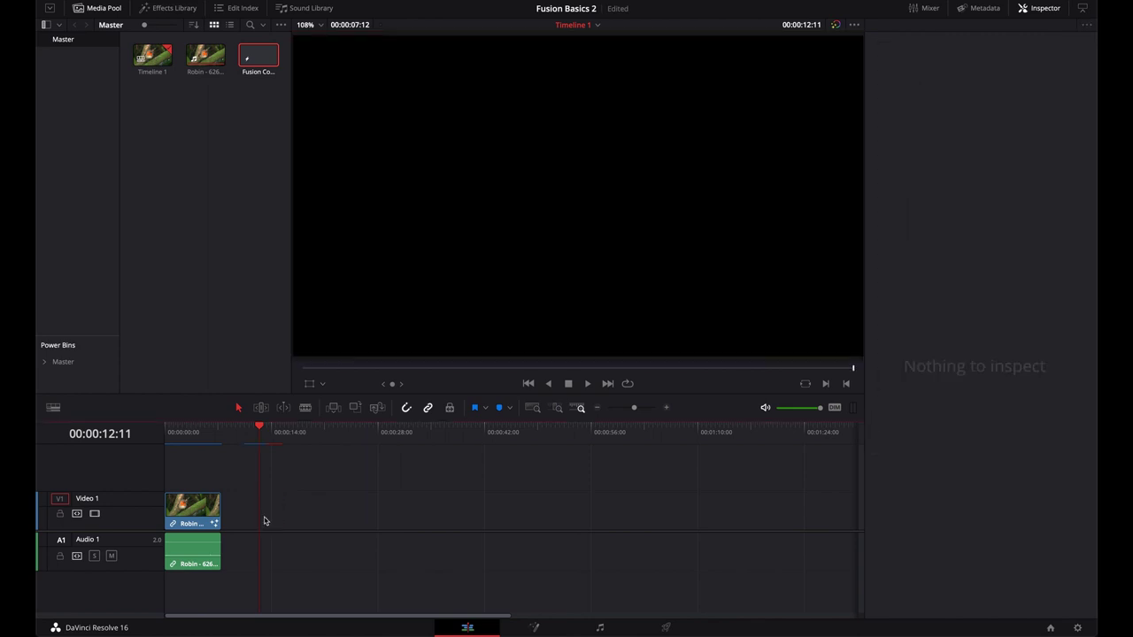
{"action": "left_click", "coordinate": [187, 433]}
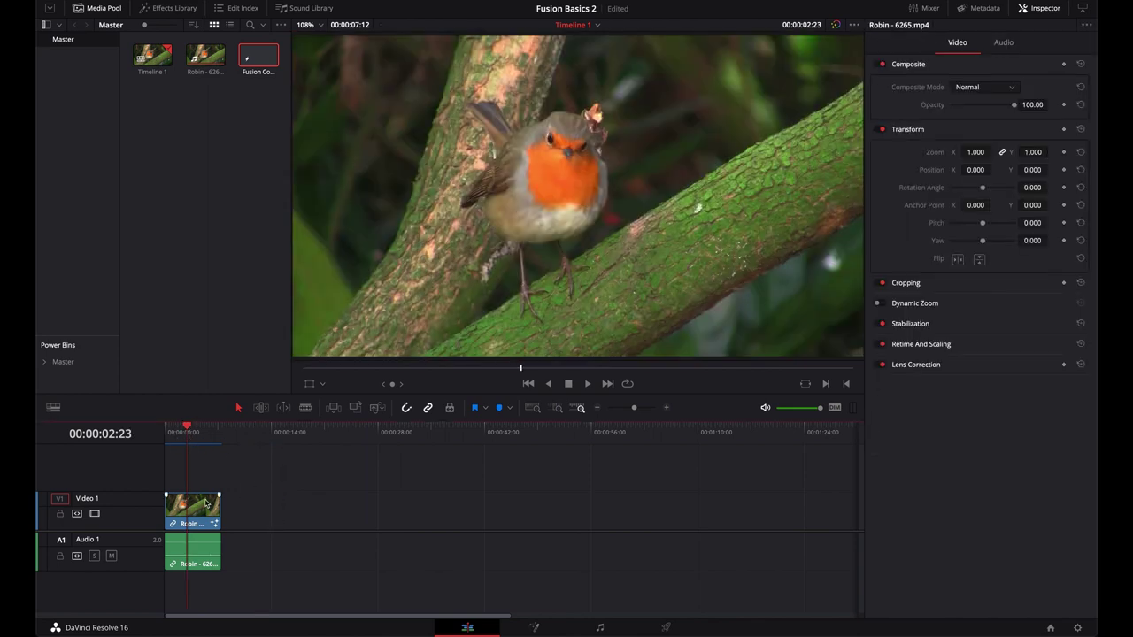
On the Fusion page, merge a text node reading "CB SUPER" over MediaIn1 and arrange it above the Merge1 node.
{"action": "left_click", "coordinate": [533, 627]}
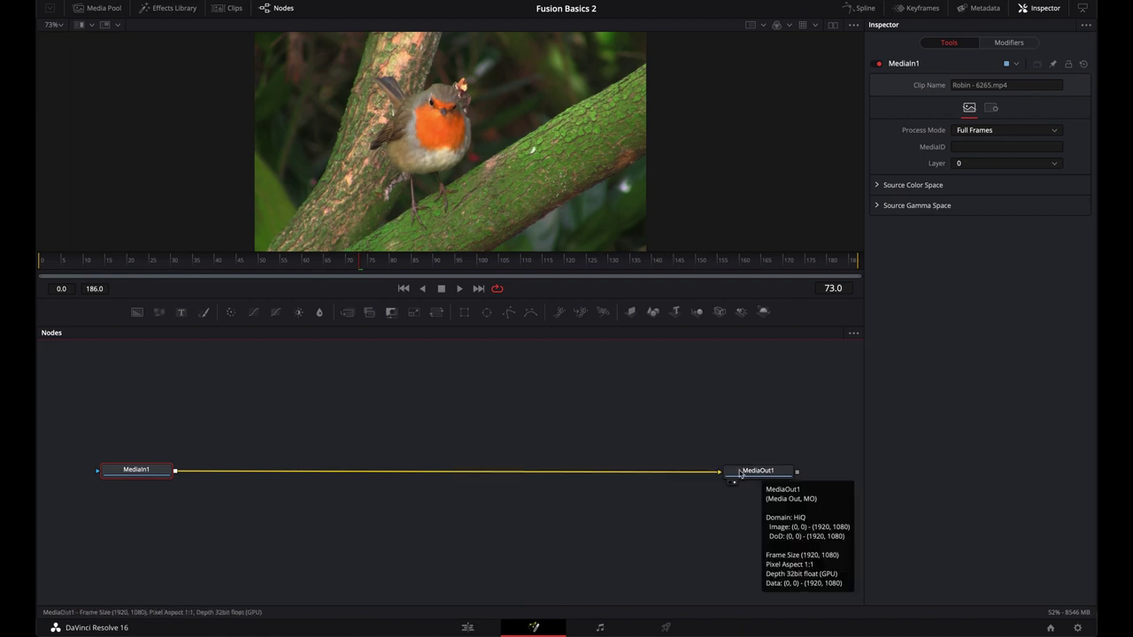
{"action": "left_click", "coordinate": [278, 434]}
{"action": "left_click", "coordinate": [140, 469]}
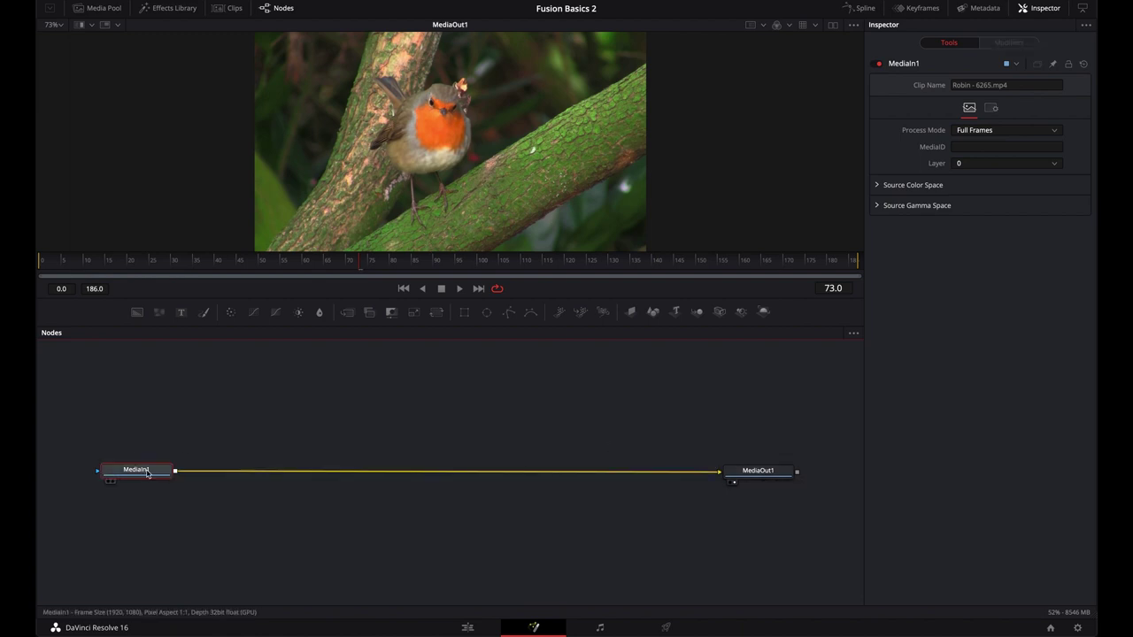
{"action": "left_click", "coordinate": [182, 316]}
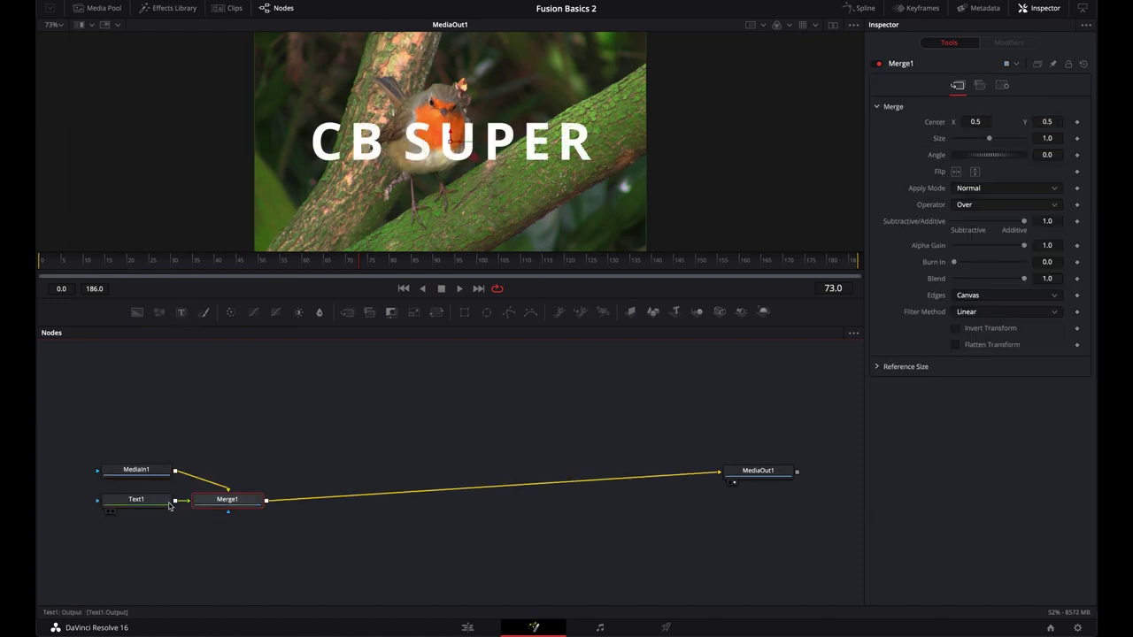
{"action": "left_click_drag", "start_coordinate": [139, 499], "coordinate": [316, 440]}
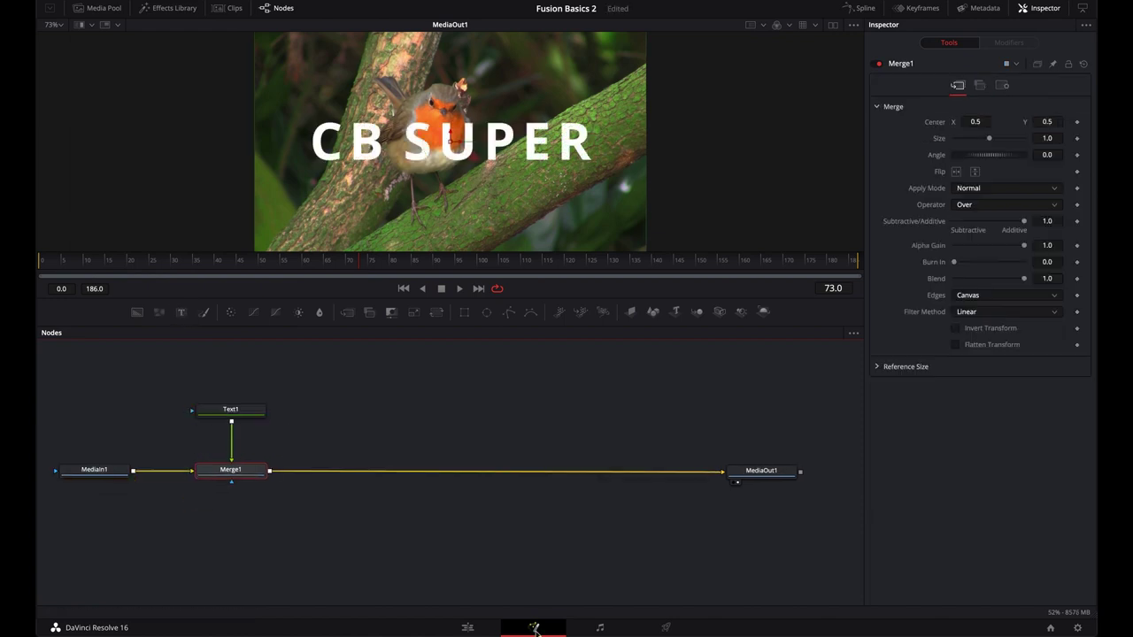
Check the titled Robin clip on the Edit page and return to its Fusion composition.
{"action": "left_click", "coordinate": [467, 628]}
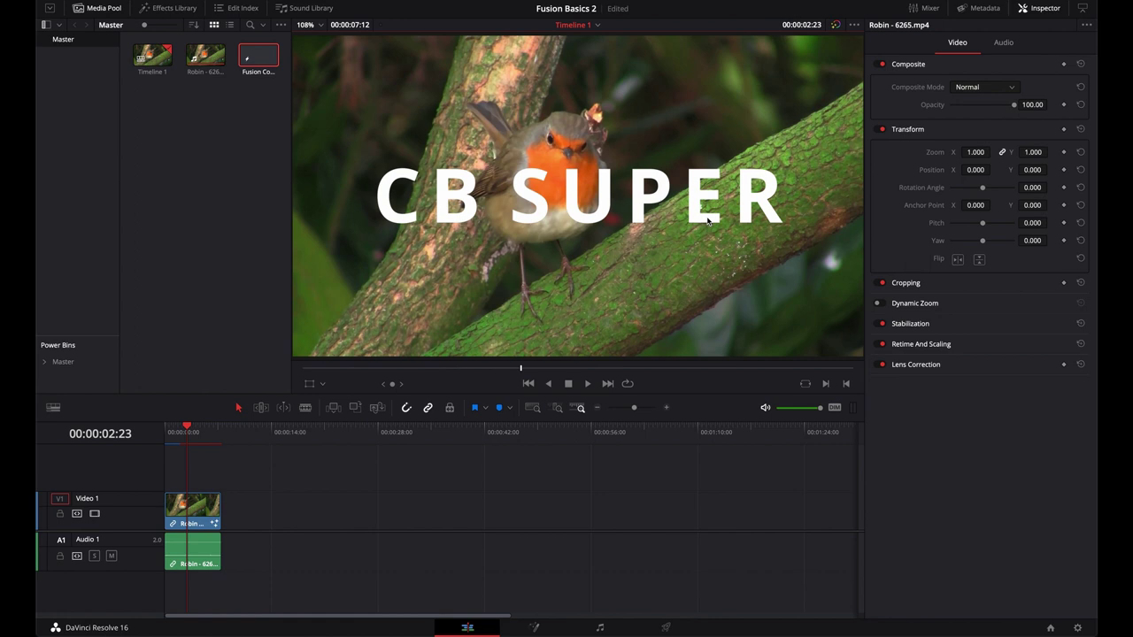
{"action": "key", "text": "shift+5"}
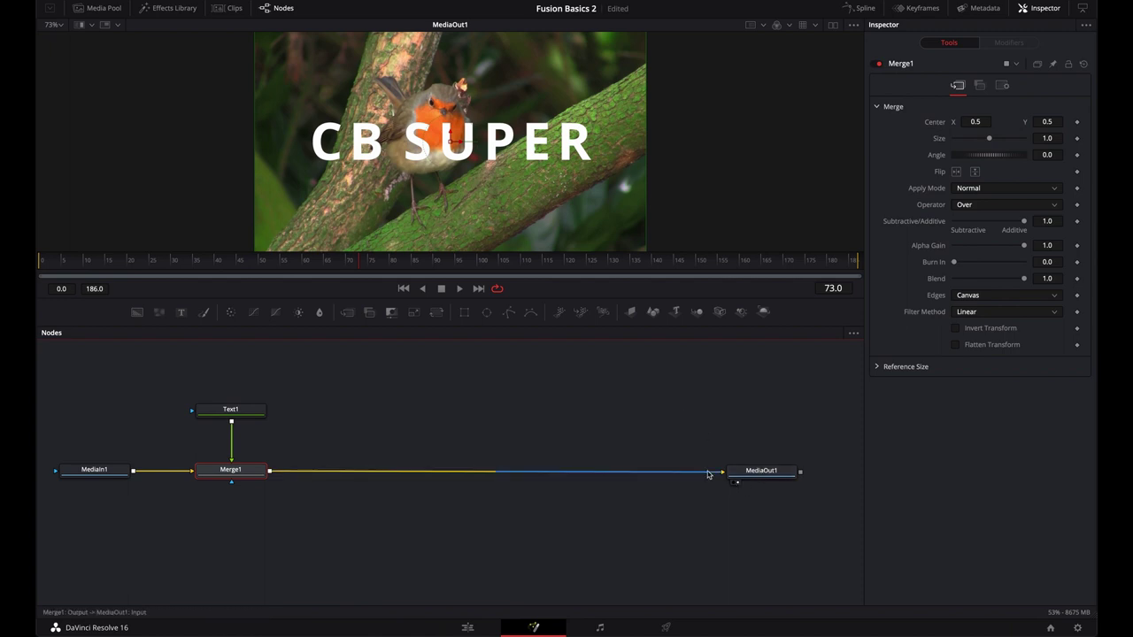
Disconnect Merge1 from MediaOut1, check the clip on the Edit page, and return to the Fusion page.
{"action": "left_click_drag", "start_coordinate": [724, 472], "coordinate": [607, 482]}
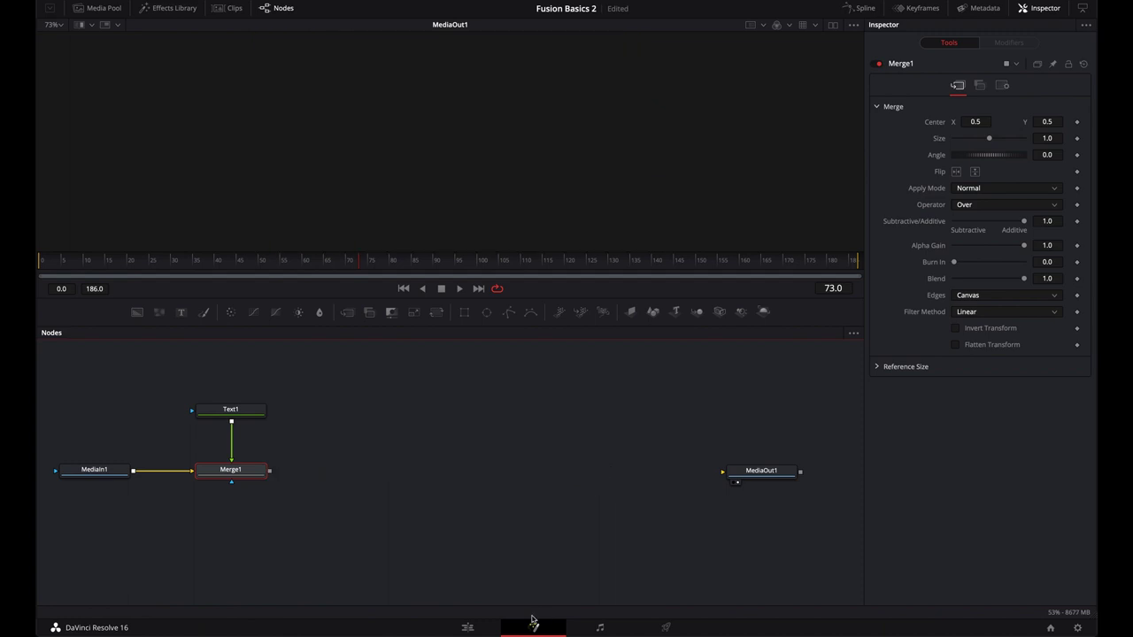
{"action": "left_click", "coordinate": [467, 628]}
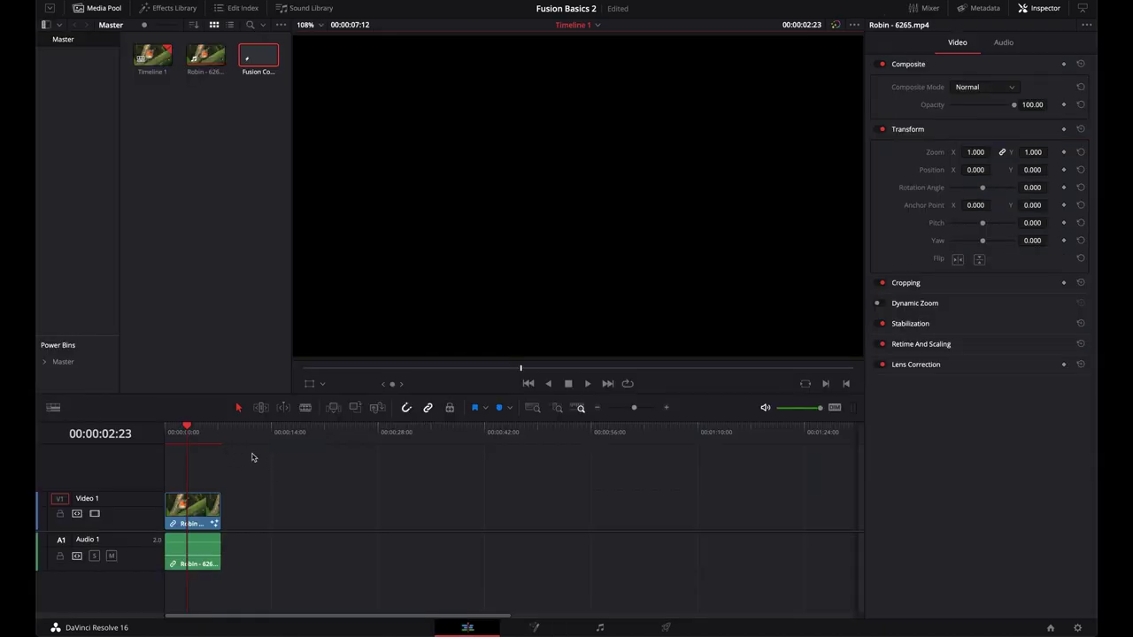
{"action": "left_click", "coordinate": [530, 627]}
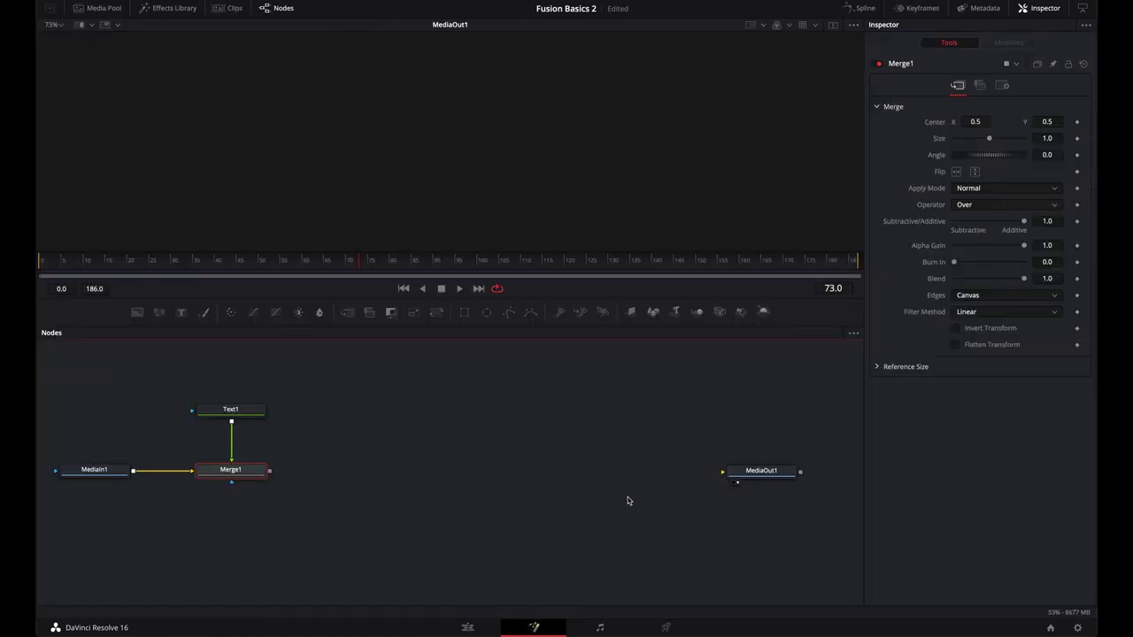
Delete the MediaOut1 node and add a new Media Out node through the tool search.
{"action": "left_click", "coordinate": [729, 475]}
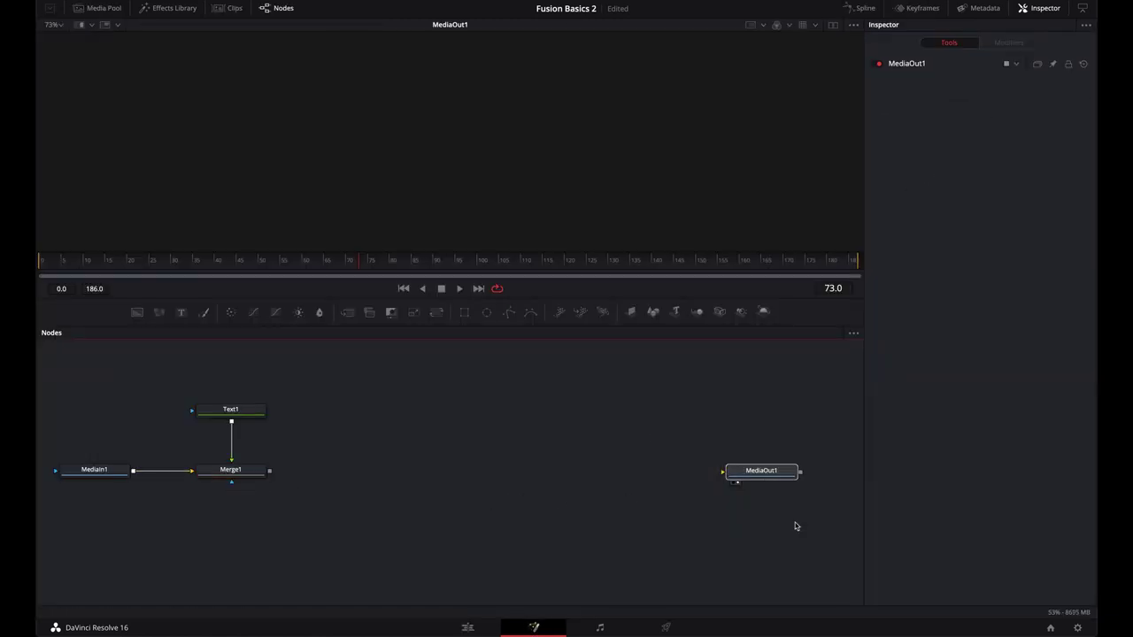
{"action": "key", "text": "Delete"}
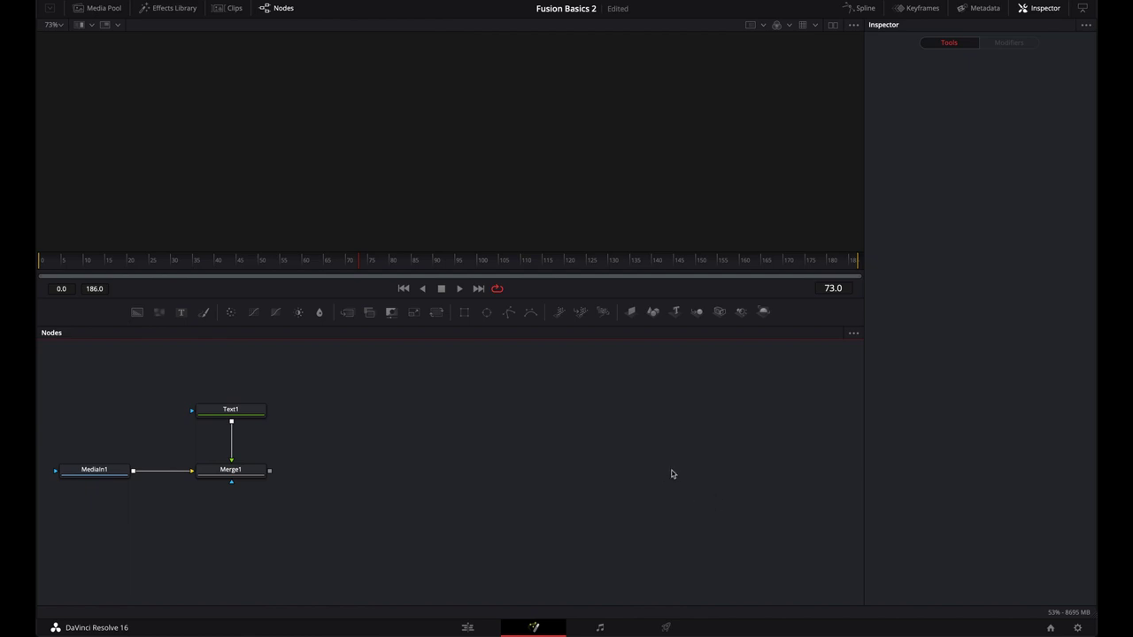
{"action": "key", "text": "shift+space"}
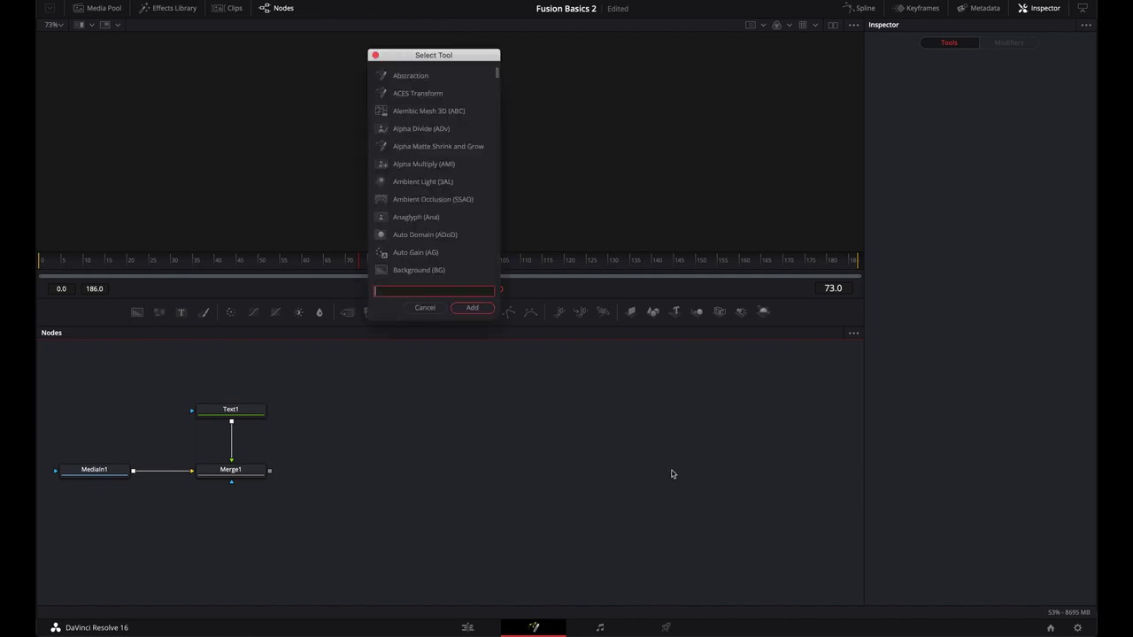
{"action": "type", "text": "medi"}
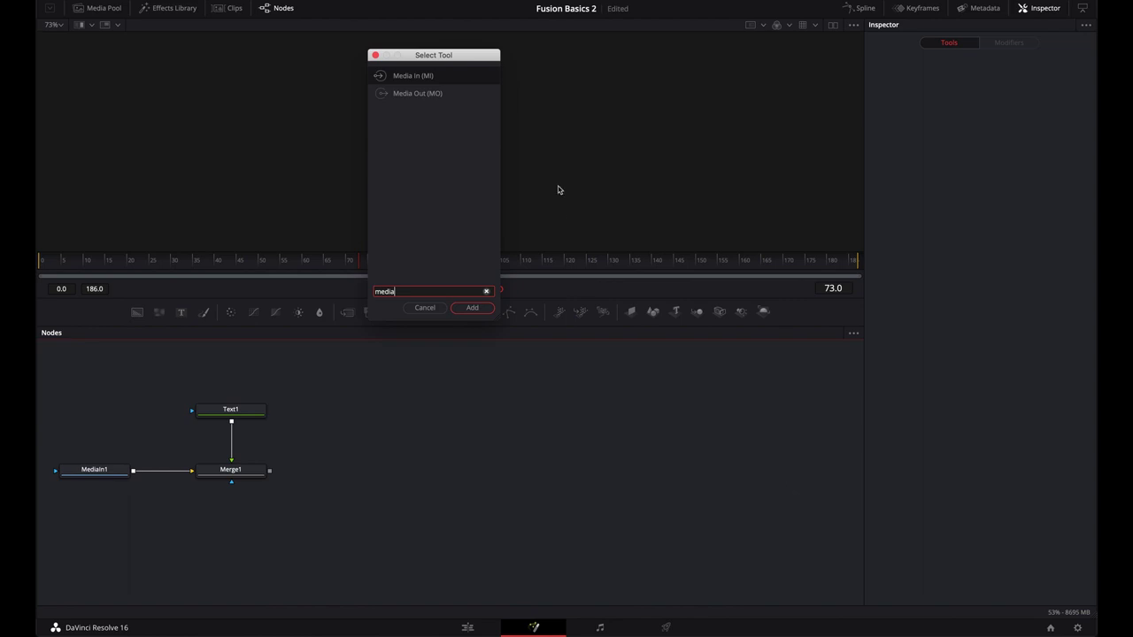
{"action": "type", "text": "a"}
{"action": "left_click", "coordinate": [423, 94]}
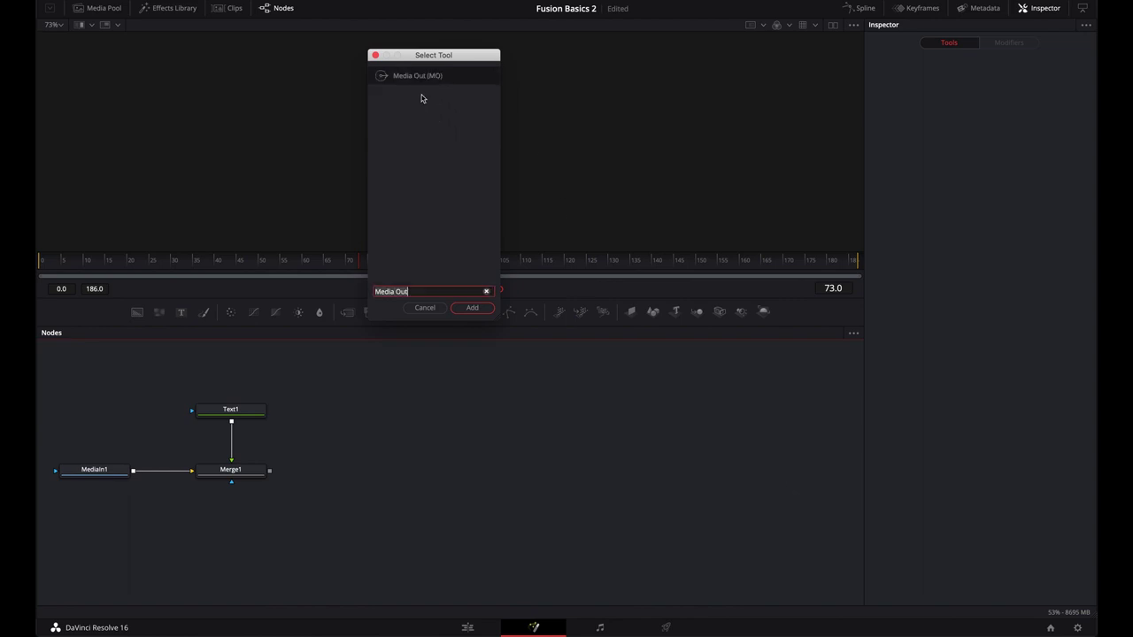
{"action": "left_click", "coordinate": [473, 308]}
Connect Merge1's output to the new MediaOut1 node, check the clip on the Edit page, and return to the Fusion page.
{"action": "left_click_drag", "start_coordinate": [269, 471], "coordinate": [675, 469]}
{"action": "left_click", "coordinate": [469, 628]}
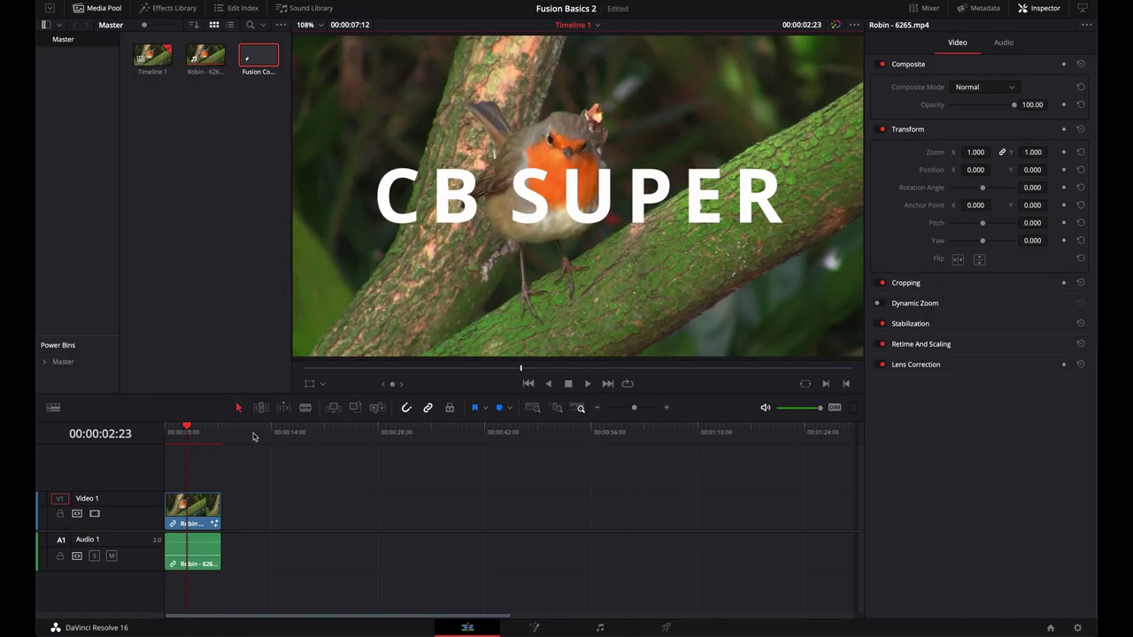
{"action": "left_click", "coordinate": [534, 628]}
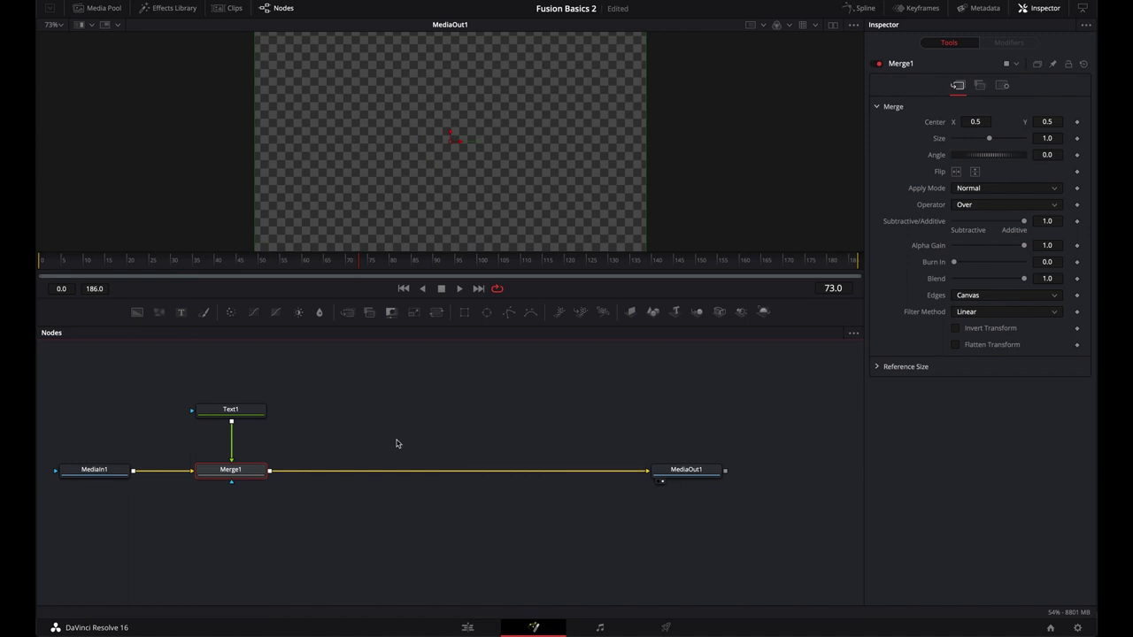
Delete the Text1 and Merge1 nodes from the composition.
{"action": "left_click_drag", "start_coordinate": [224, 379], "coordinate": [278, 512]}
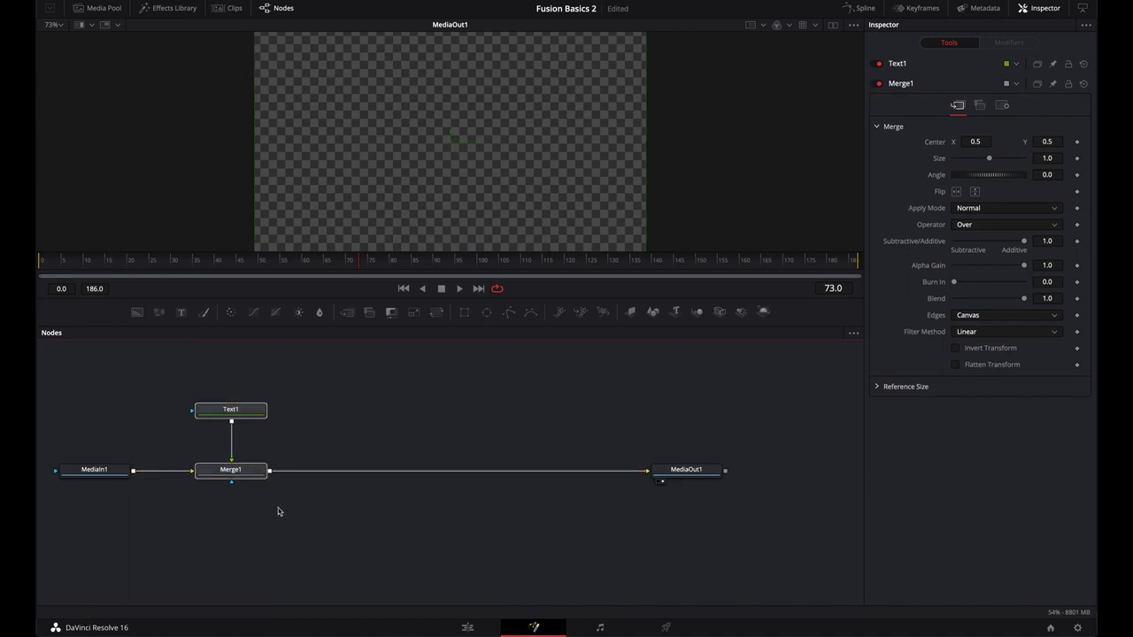
{"action": "key", "text": "Delete"}
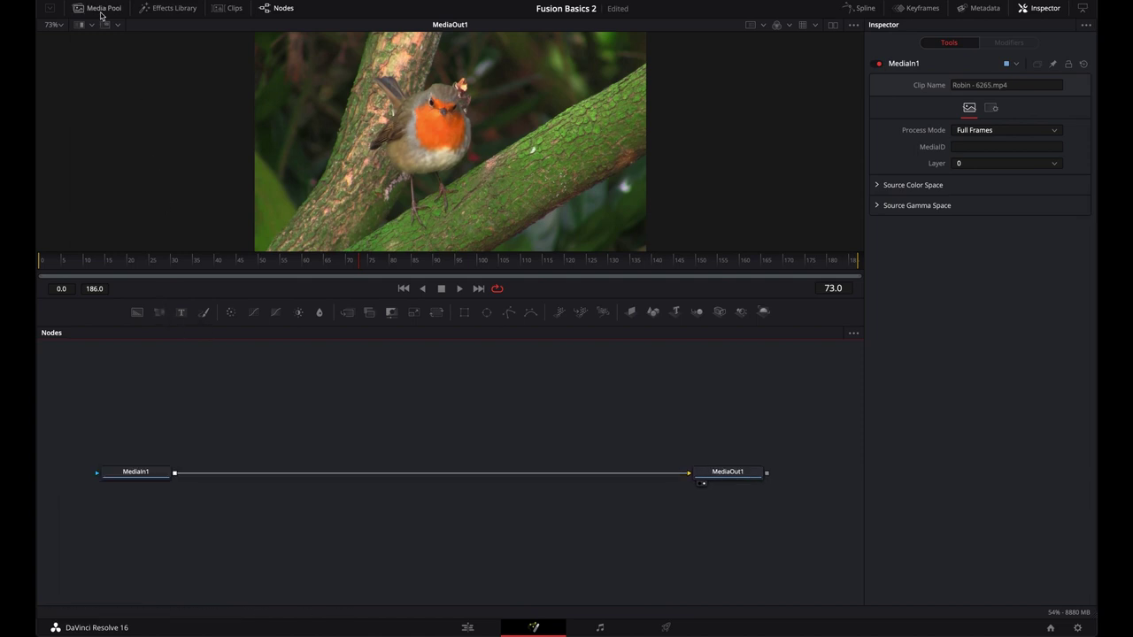
Show and hide the timeline clips strip, and hide and restore the node editor.
{"action": "left_click", "coordinate": [228, 8]}
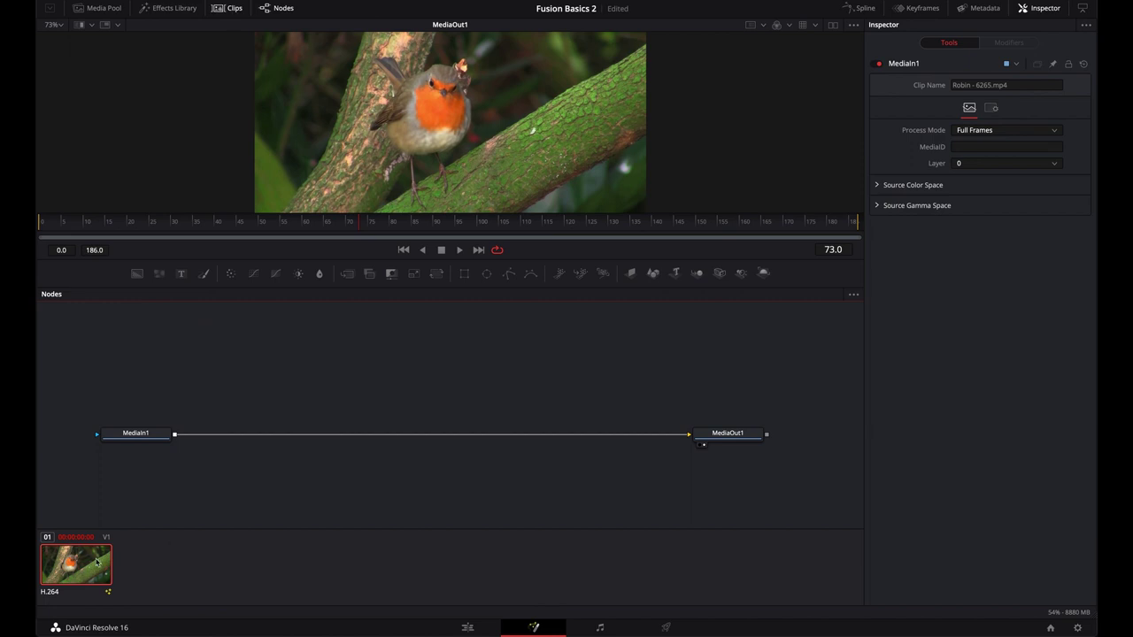
{"action": "left_click", "coordinate": [235, 9]}
{"action": "left_click", "coordinate": [271, 10]}
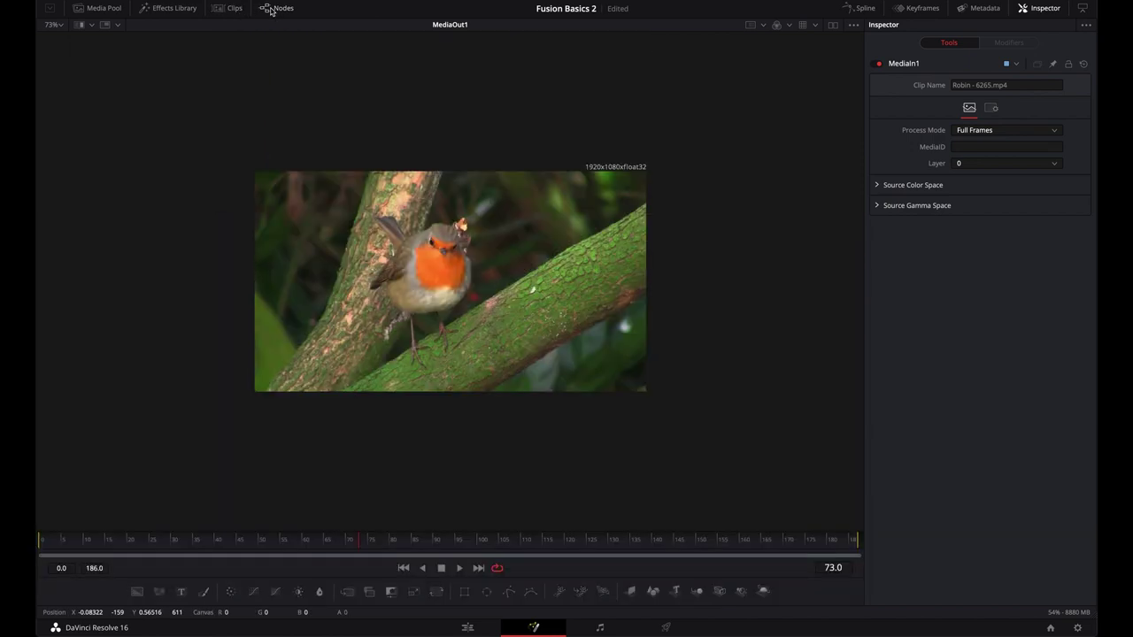
{"action": "left_click", "coordinate": [271, 10]}
Show the Effects Library and use the tool search to add a TV node, placed above the MediaIn1 to MediaOut1 connection.
{"action": "left_click", "coordinate": [160, 8]}
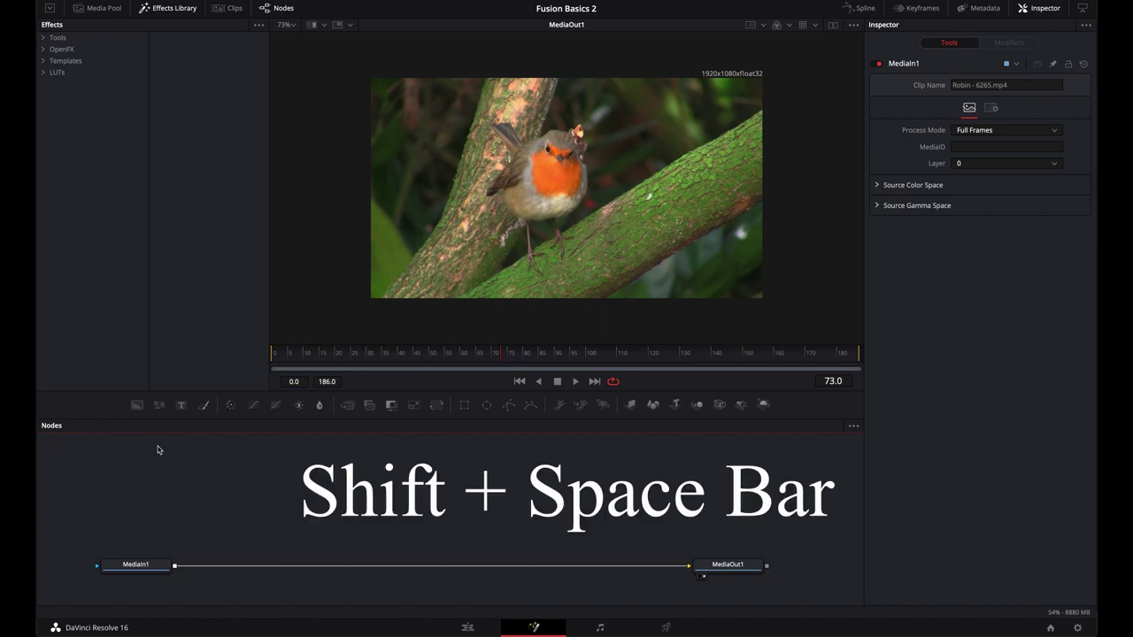
{"action": "key", "text": "shift+space"}
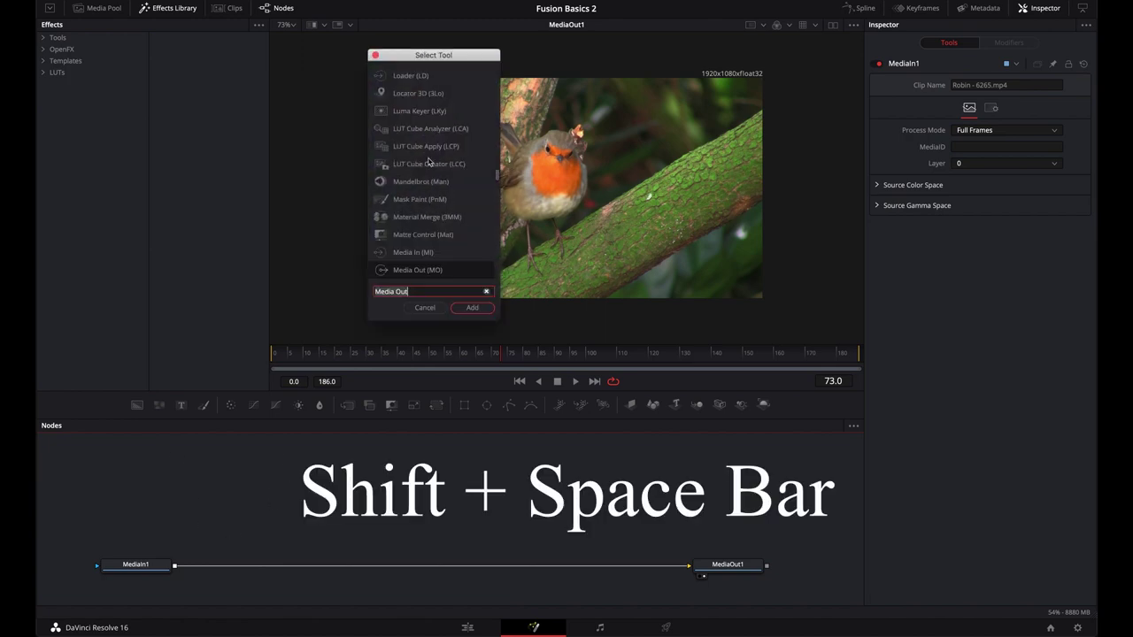
{"action": "left_click_drag", "start_coordinate": [448, 65], "coordinate": [464, 148]}
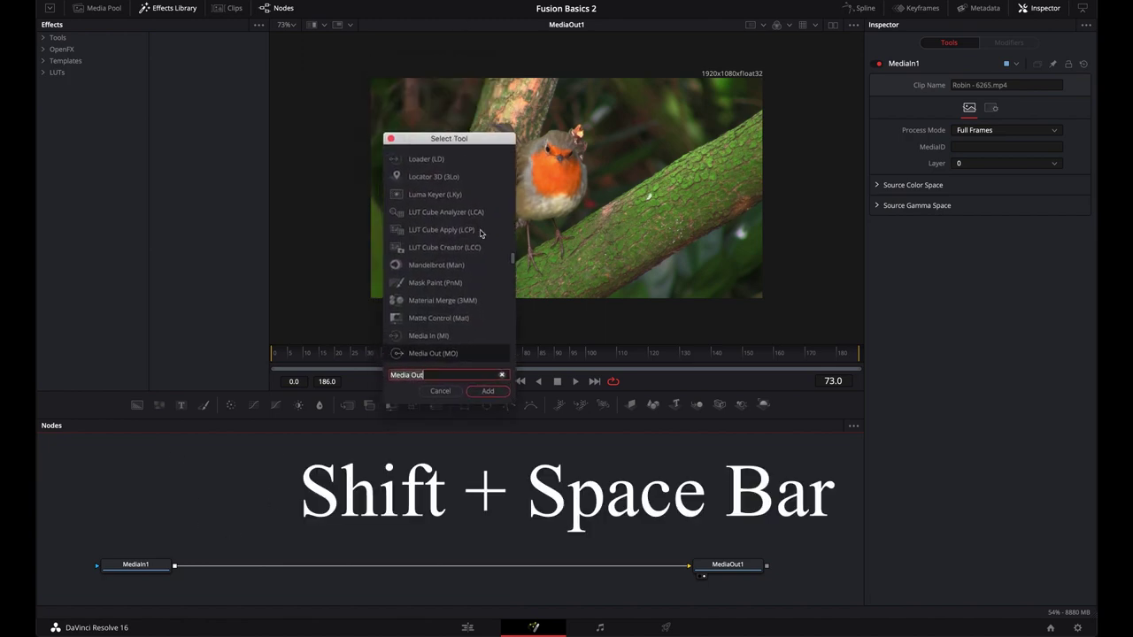
{"action": "left_click", "coordinate": [502, 375]}
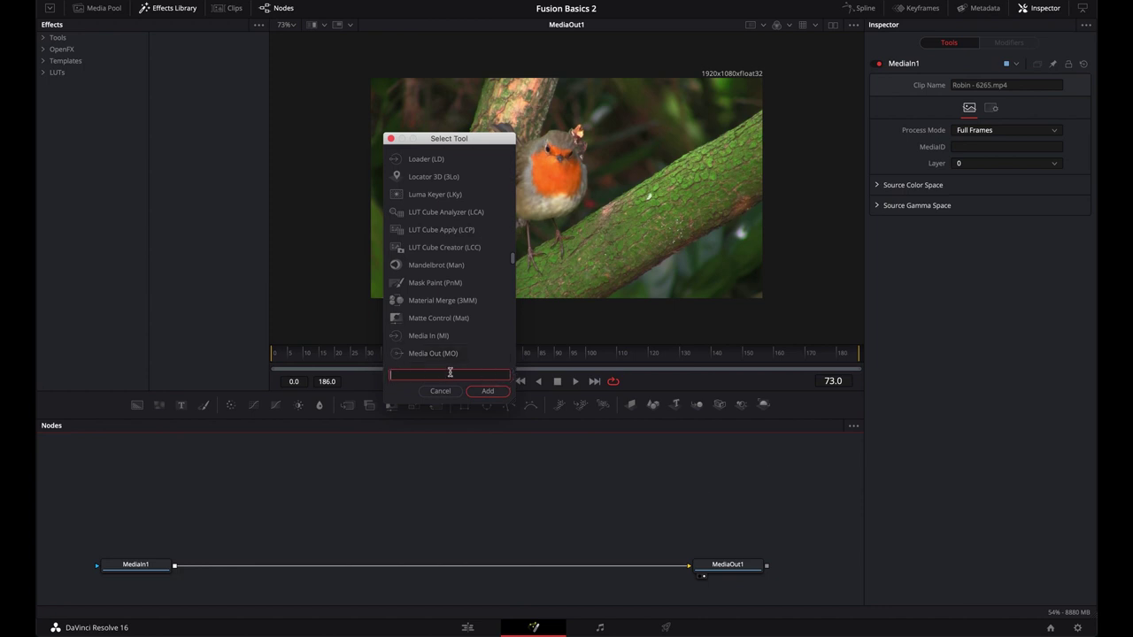
{"action": "type", "text": "tv"}
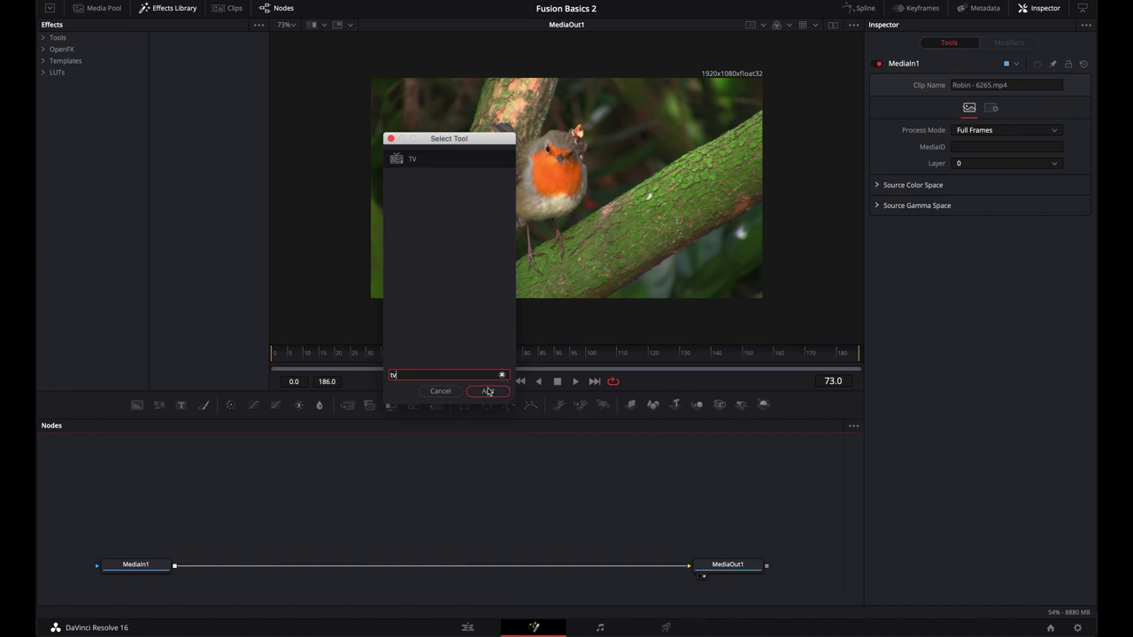
{"action": "left_click", "coordinate": [488, 391]}
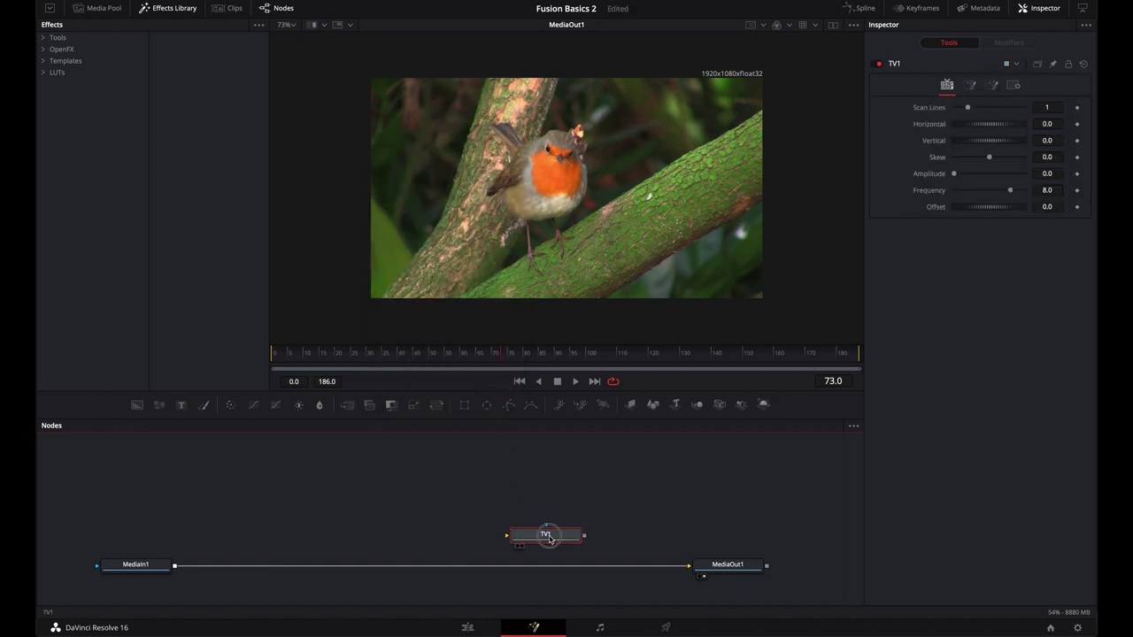
{"action": "left_click_drag", "start_coordinate": [524, 538], "coordinate": [385, 499]}
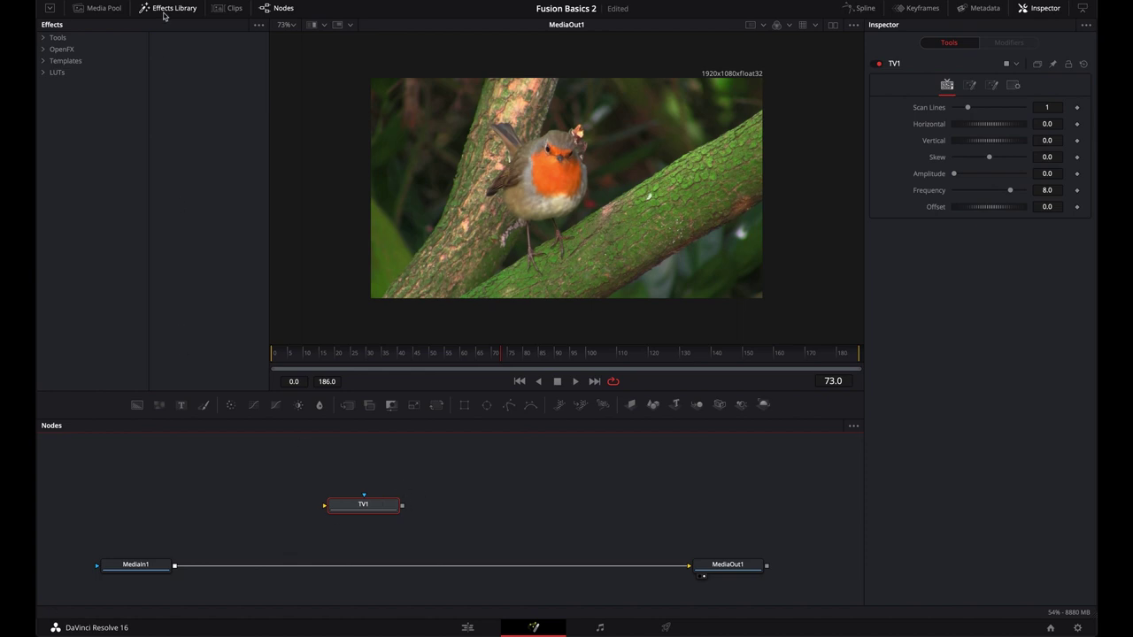
Examine the Tools categories in the Effects Library, extend it to full height, and hide the library.
{"action": "left_click", "coordinate": [43, 38]}
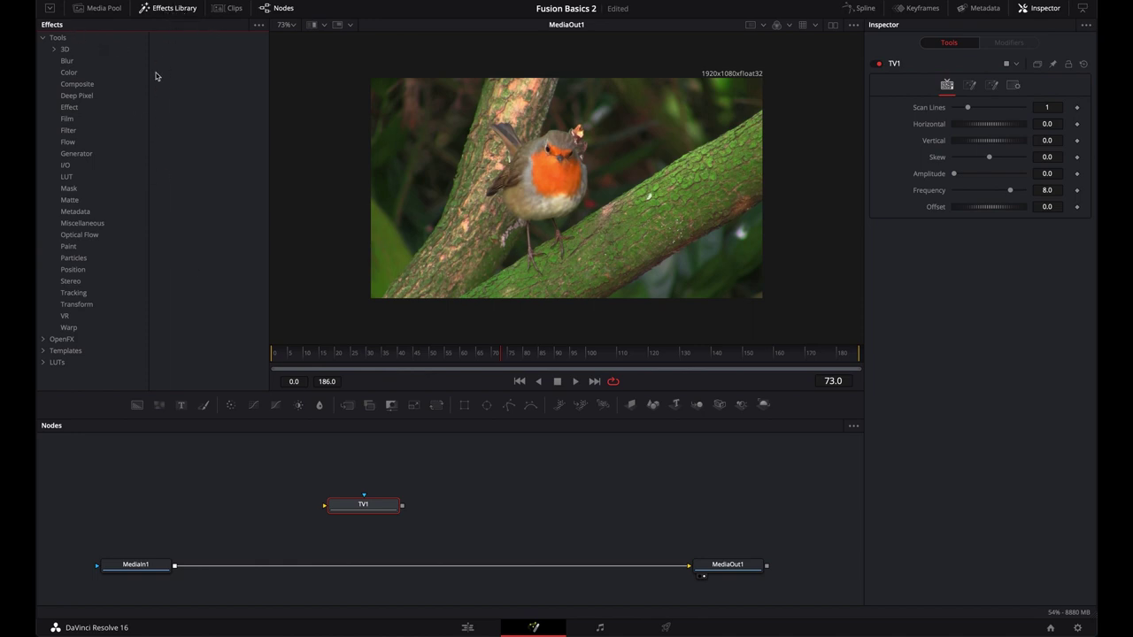
{"action": "left_click", "coordinate": [50, 12]}
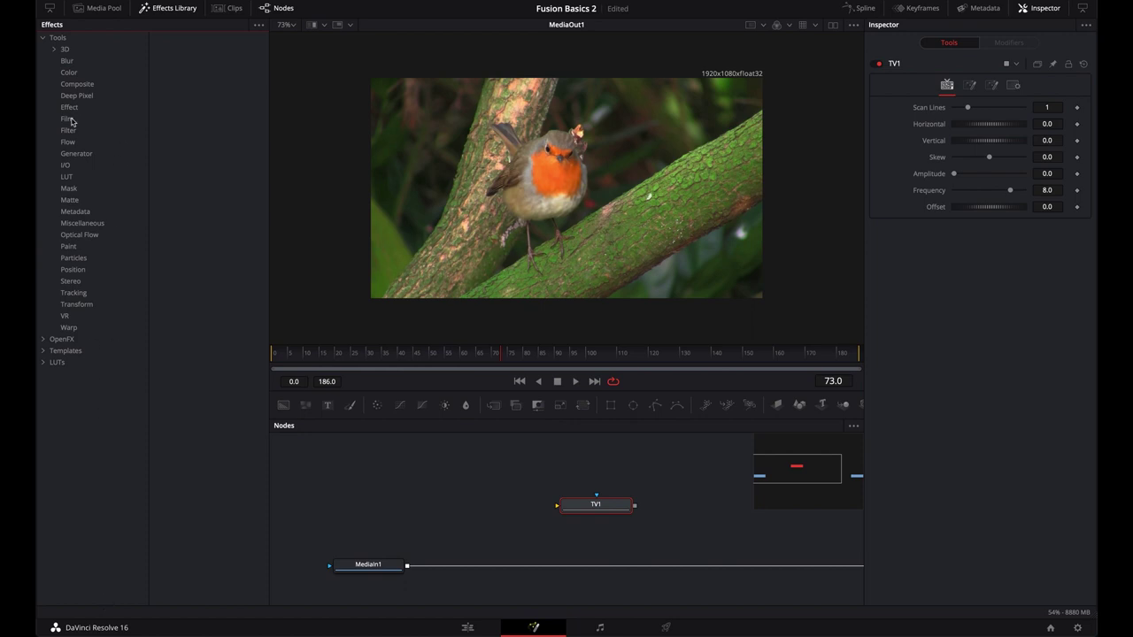
{"action": "left_click", "coordinate": [179, 12]}
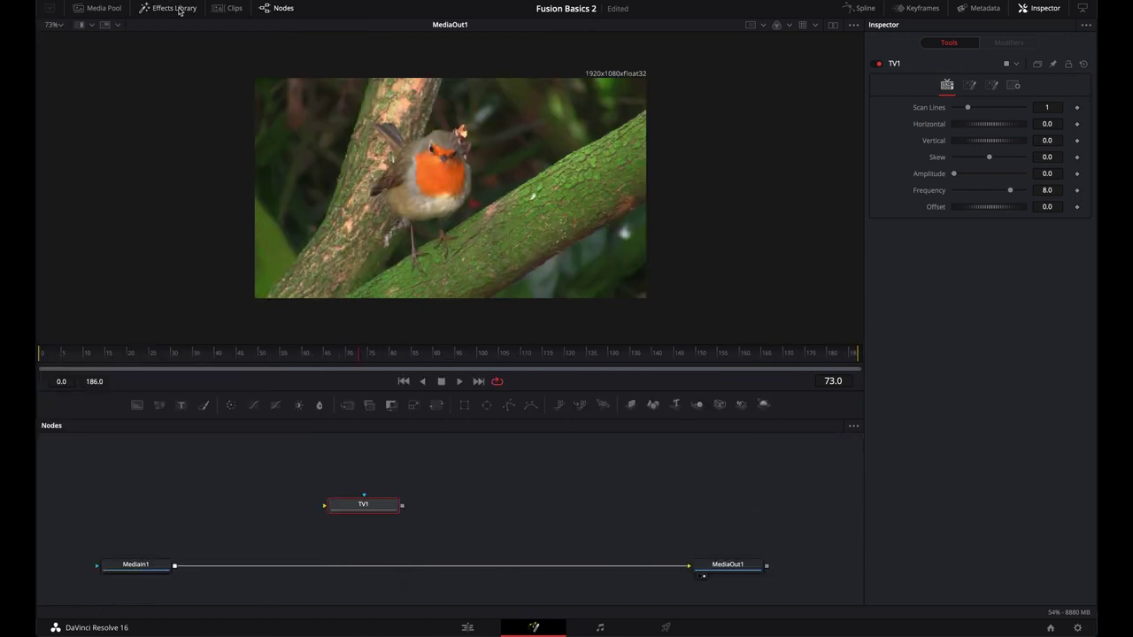
Show the Media Pool and switch it to full height and back.
{"action": "left_click", "coordinate": [96, 8]}
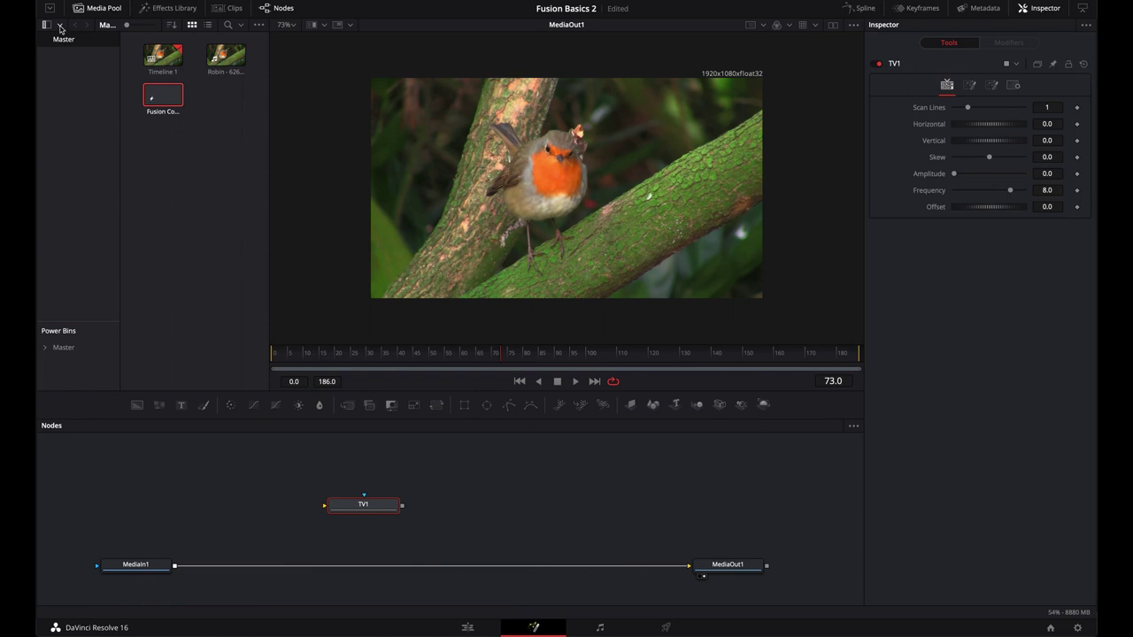
{"action": "left_click", "coordinate": [51, 9]}
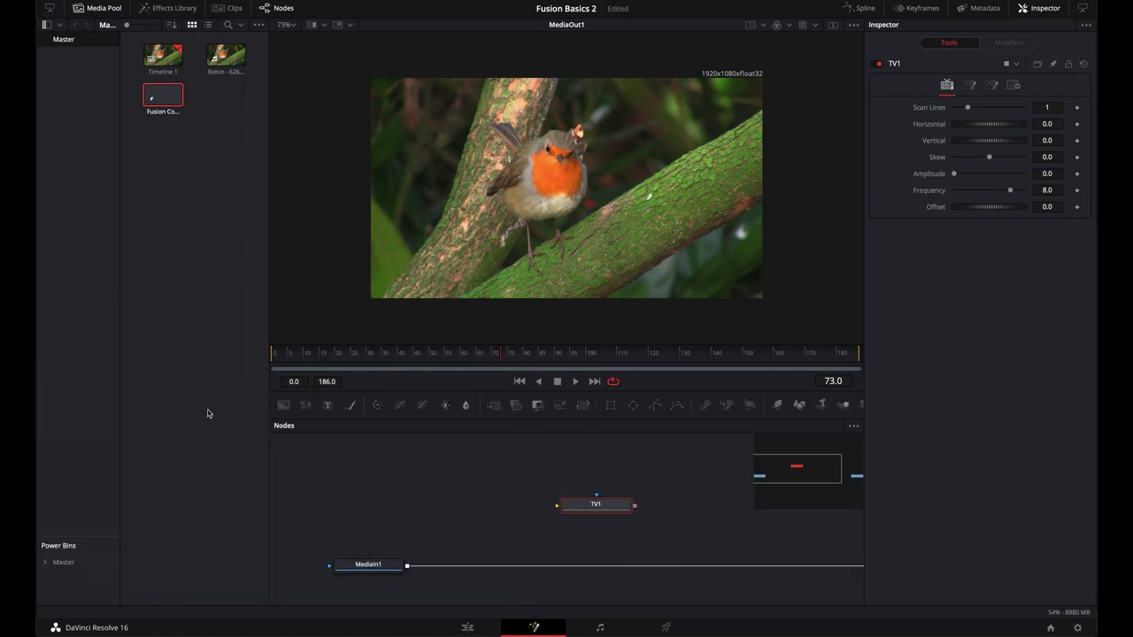
{"action": "left_click", "coordinate": [51, 9]}
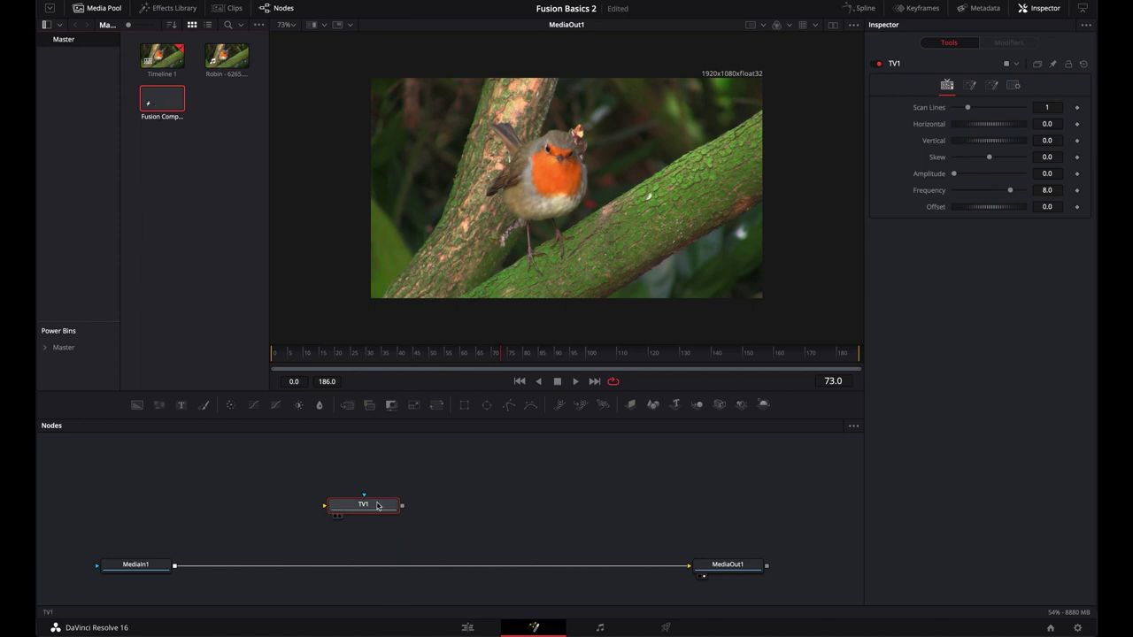
Delete the TV1 node and add the Robin clip from the Media Pool as a node above MediaIn1.
{"action": "key", "text": "Delete"}
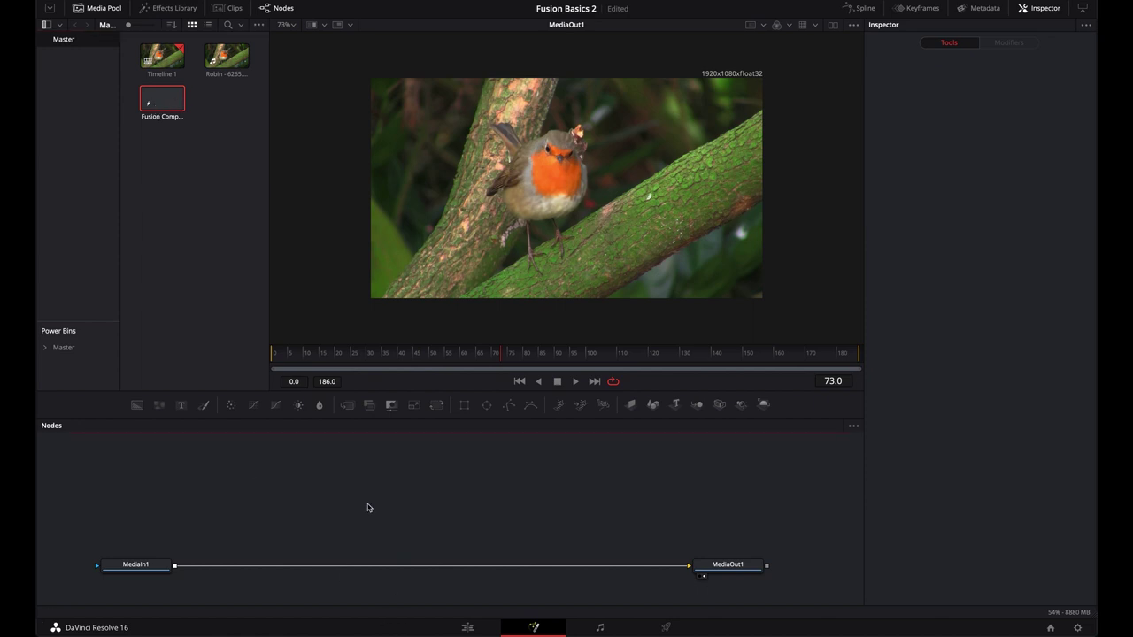
{"action": "left_click", "coordinate": [211, 216]}
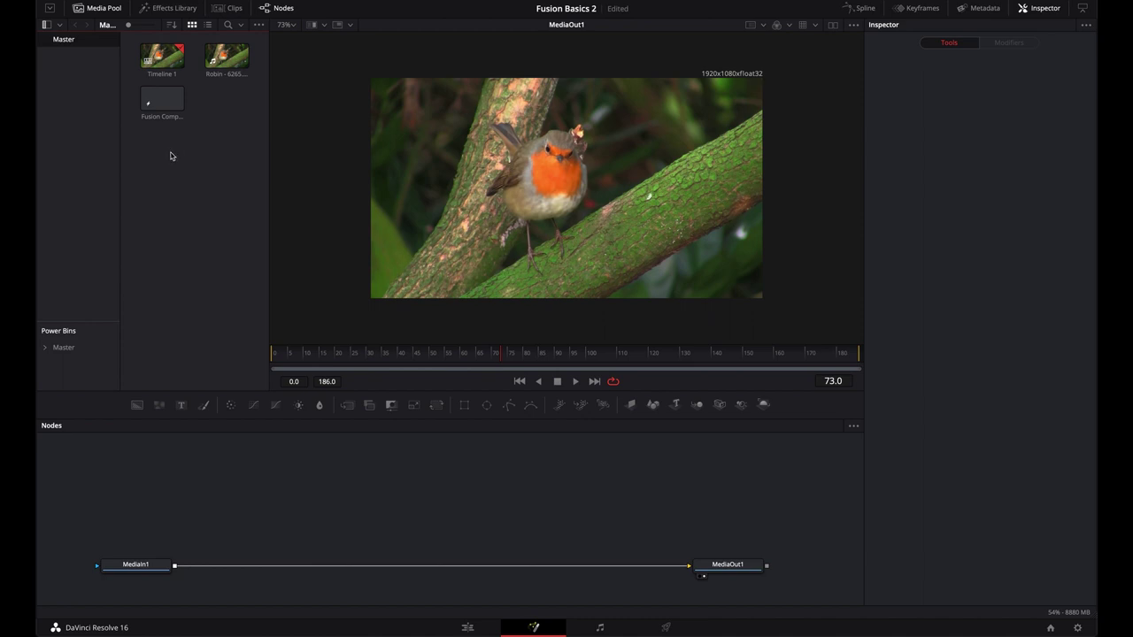
{"action": "left_click_drag", "start_coordinate": [224, 63], "coordinate": [152, 484]}
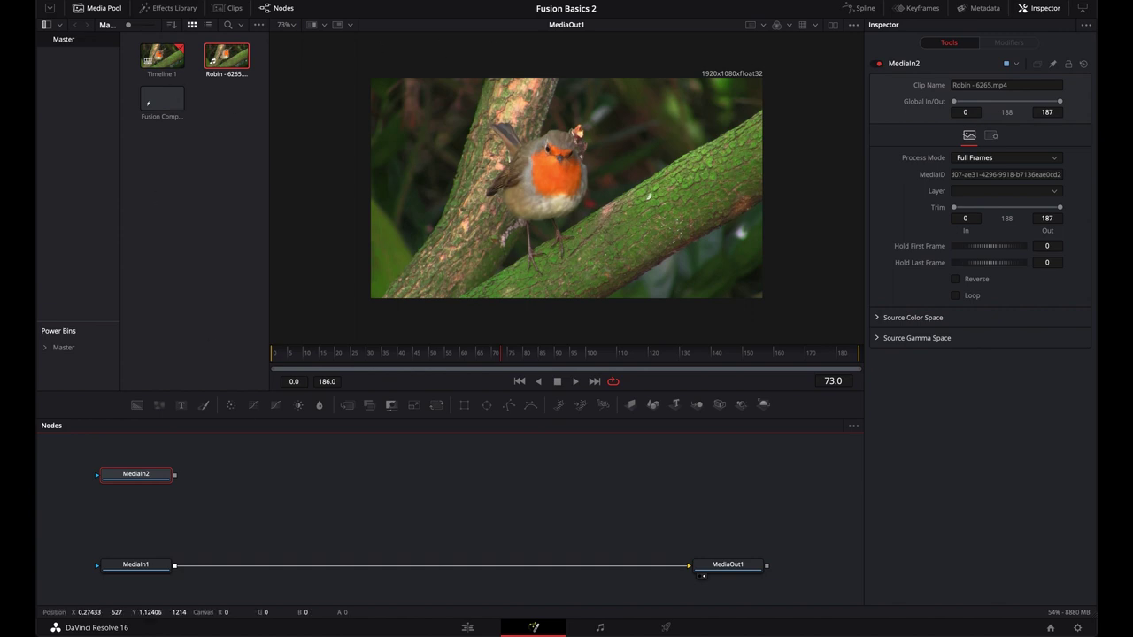
Leave full screen, add MeldToolFinalNoMusic.mov from the desktop to the node editor, and restore full screen.
{"action": "key", "text": "ctrl+super+f"}
{"action": "left_click_drag", "start_coordinate": [726, 16], "coordinate": [370, 602]}
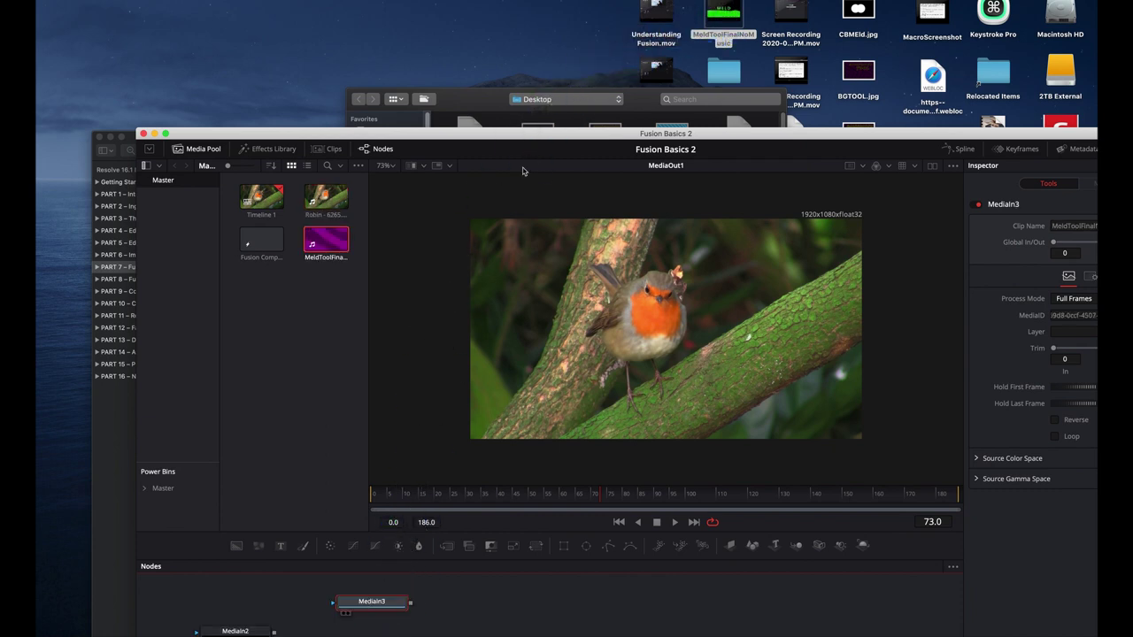
{"action": "key", "text": "ctrl+super+f"}
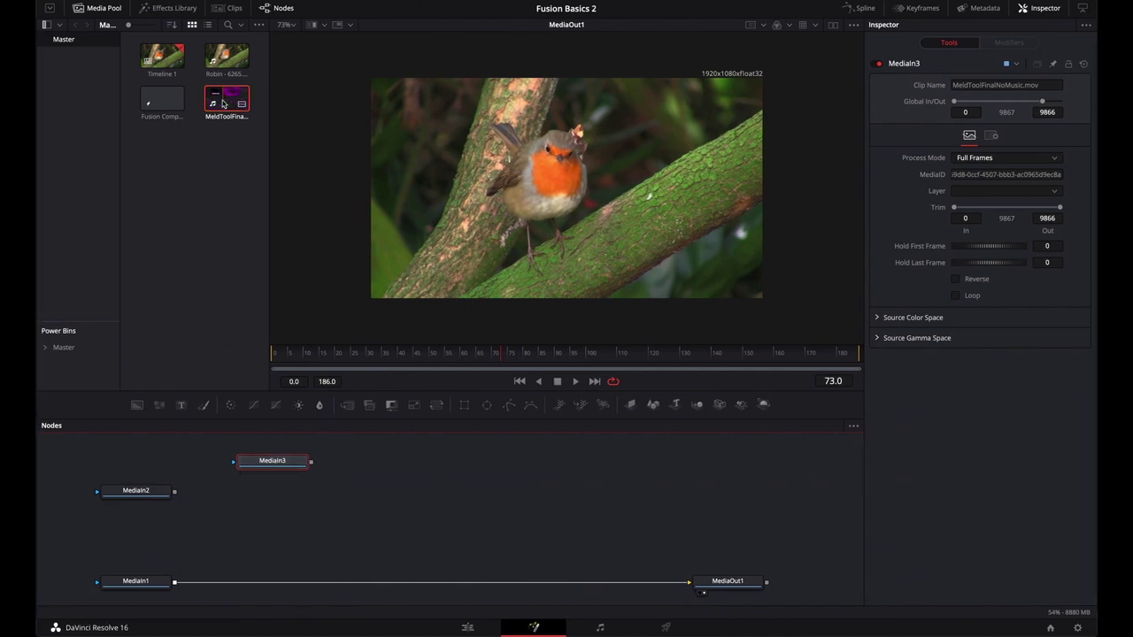
Delete the MediaIn3 node and remove the MeldToolFinalNoMusic.mov clip from the Media Pool.
{"action": "left_click_drag", "start_coordinate": [363, 509], "coordinate": [248, 463]}
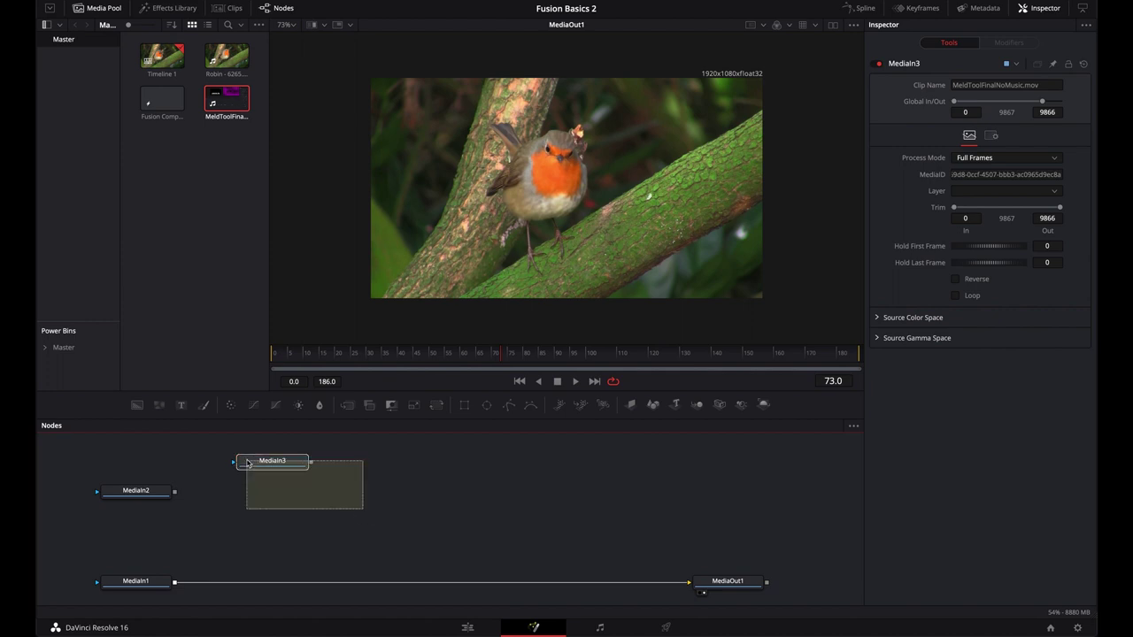
{"action": "key", "text": "Delete"}
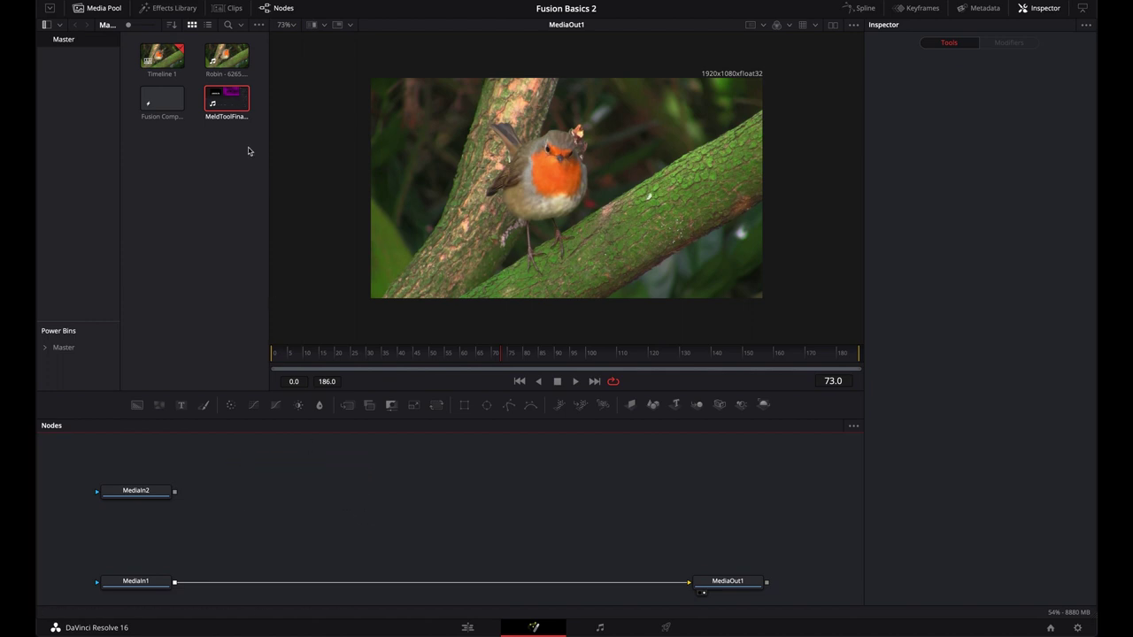
{"action": "right_click", "coordinate": [233, 97]}
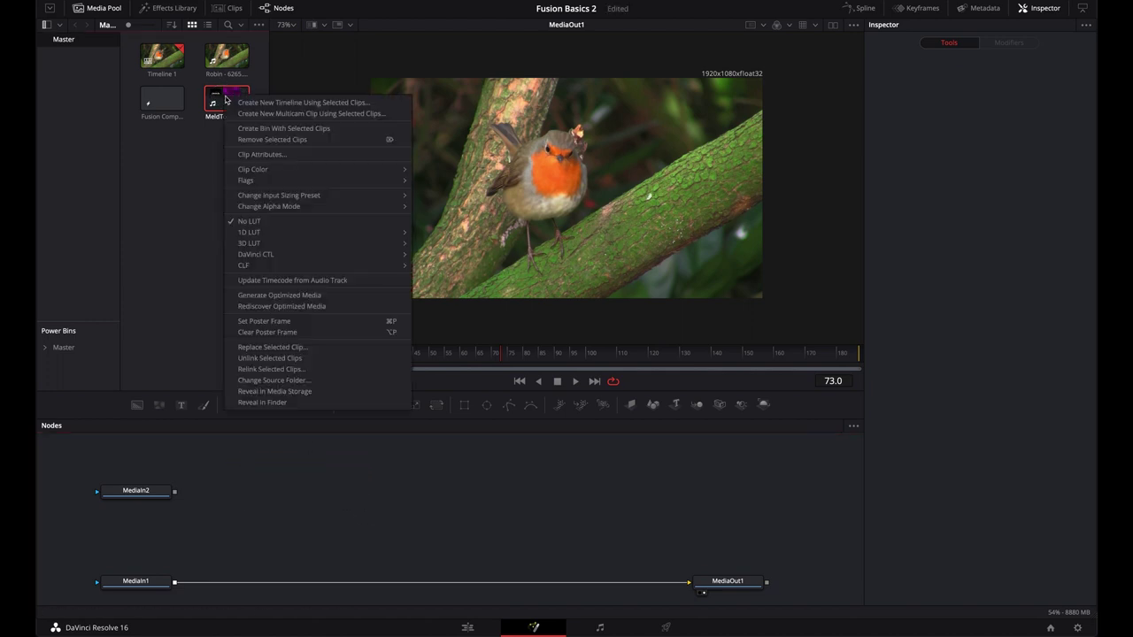
{"action": "left_click", "coordinate": [257, 140]}
{"action": "left_click", "coordinate": [667, 347]}
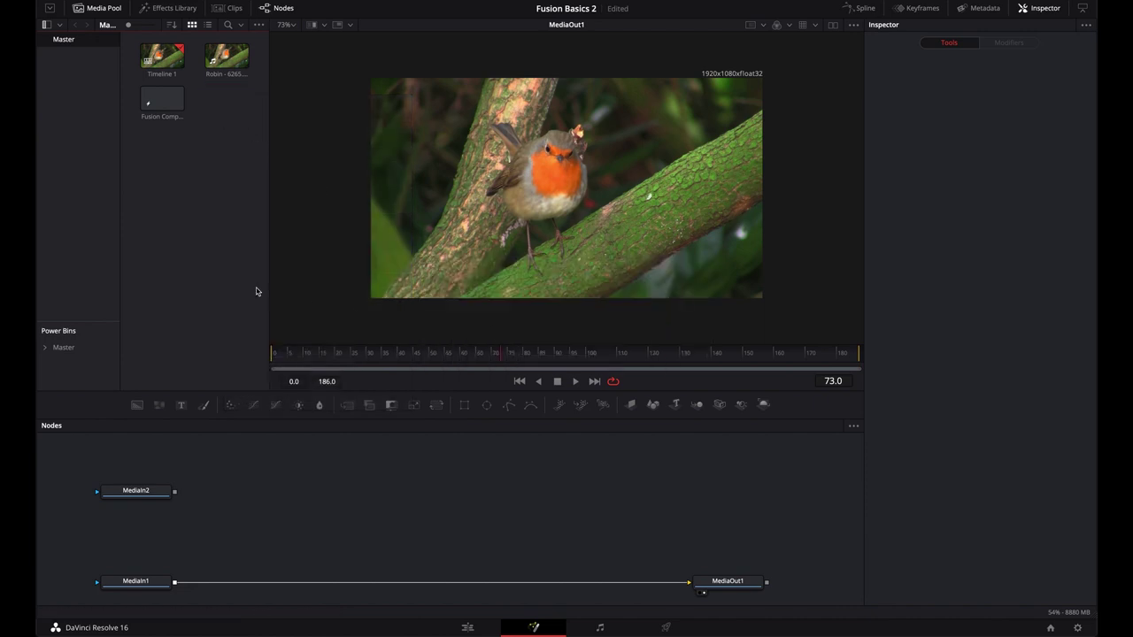
Delete the MediaIn2 node and hide the Media Pool.
{"action": "left_click_drag", "start_coordinate": [120, 479], "coordinate": [164, 507]}
{"action": "key", "text": "Delete"}
{"action": "key", "text": "ctrl+f"}
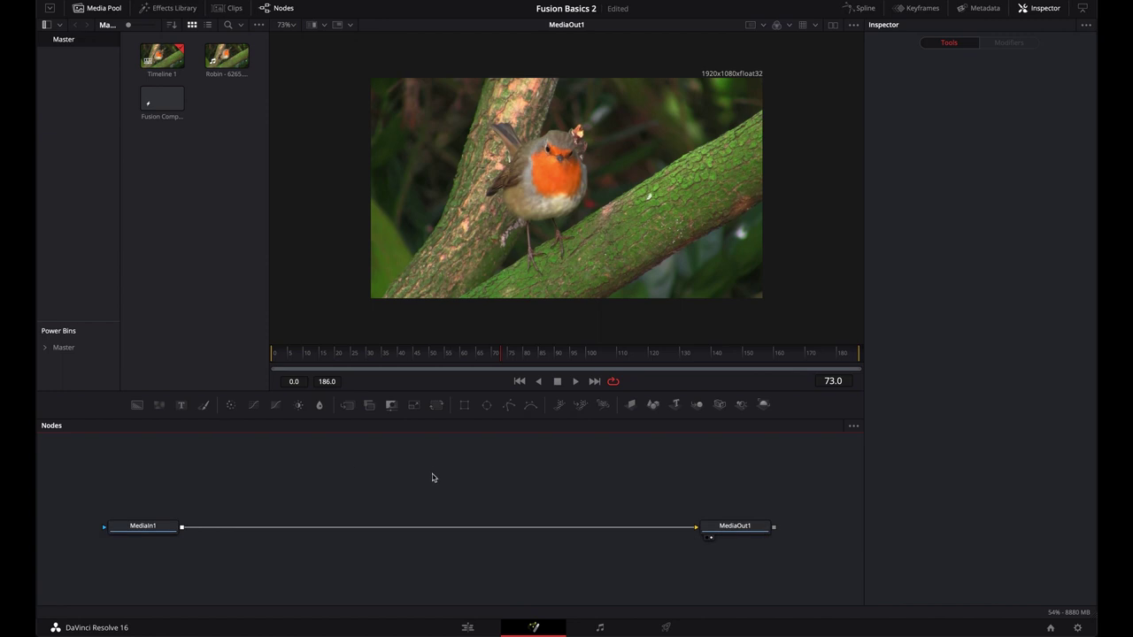
{"action": "left_click", "coordinate": [102, 10]}
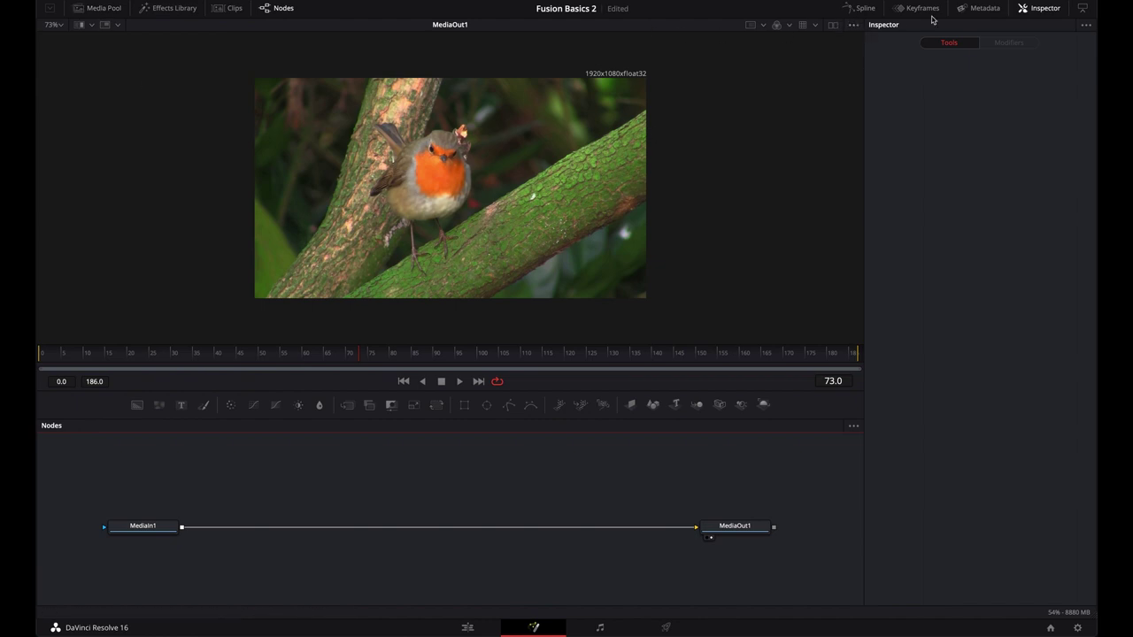
Show the Spline editor, widen it across the lower area, and hide it again.
{"action": "left_click", "coordinate": [865, 8]}
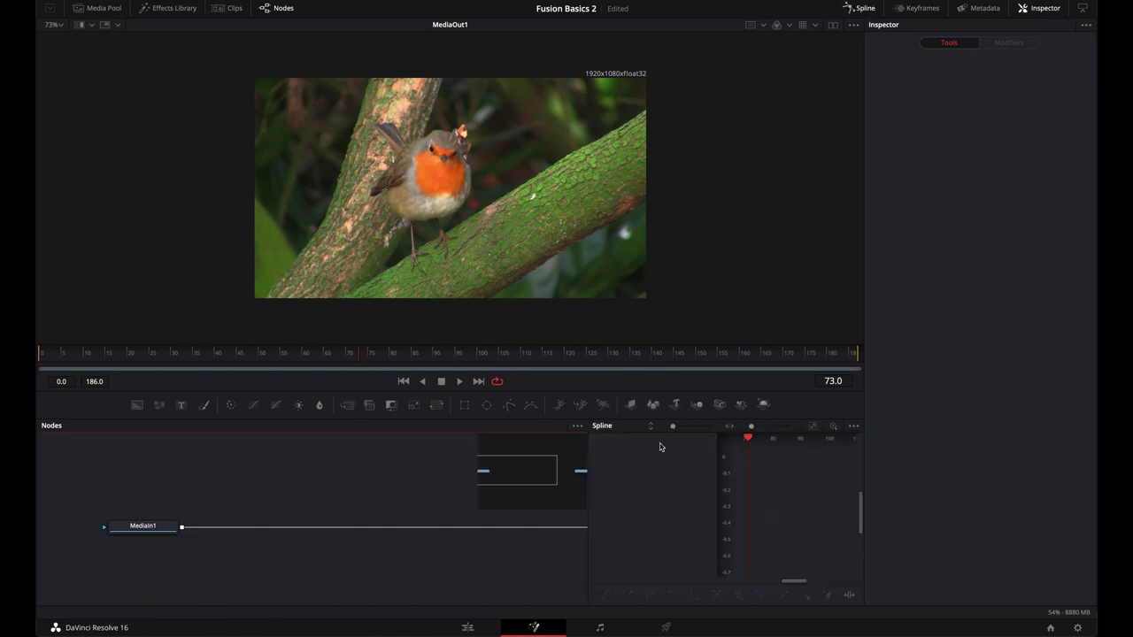
{"action": "left_click_drag", "start_coordinate": [587, 434], "coordinate": [330, 442]}
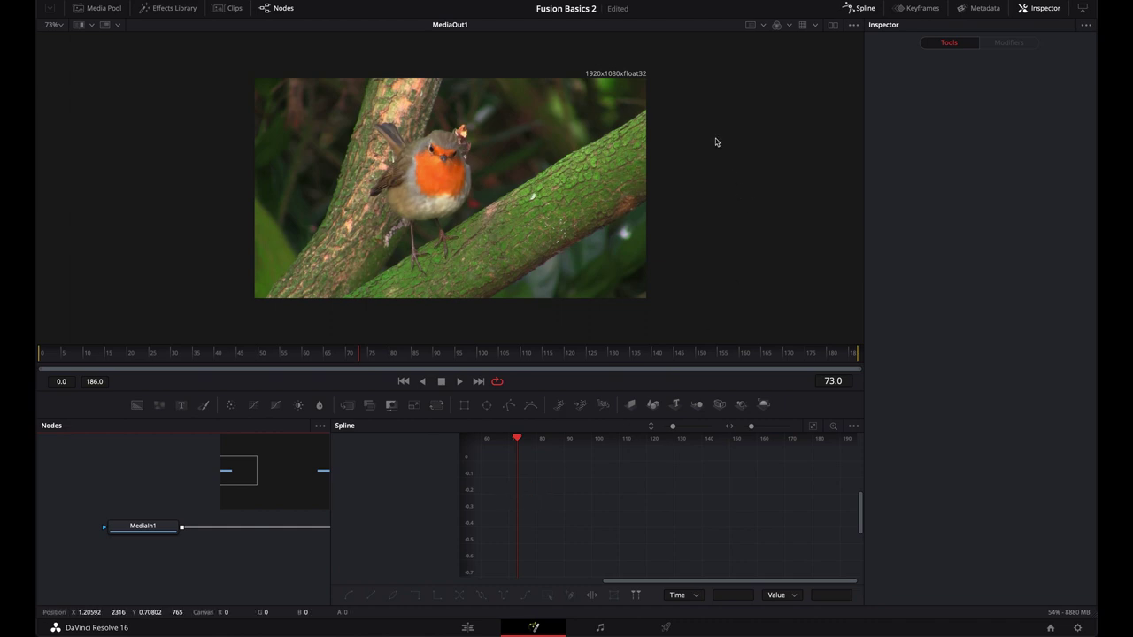
{"action": "left_click", "coordinate": [860, 8]}
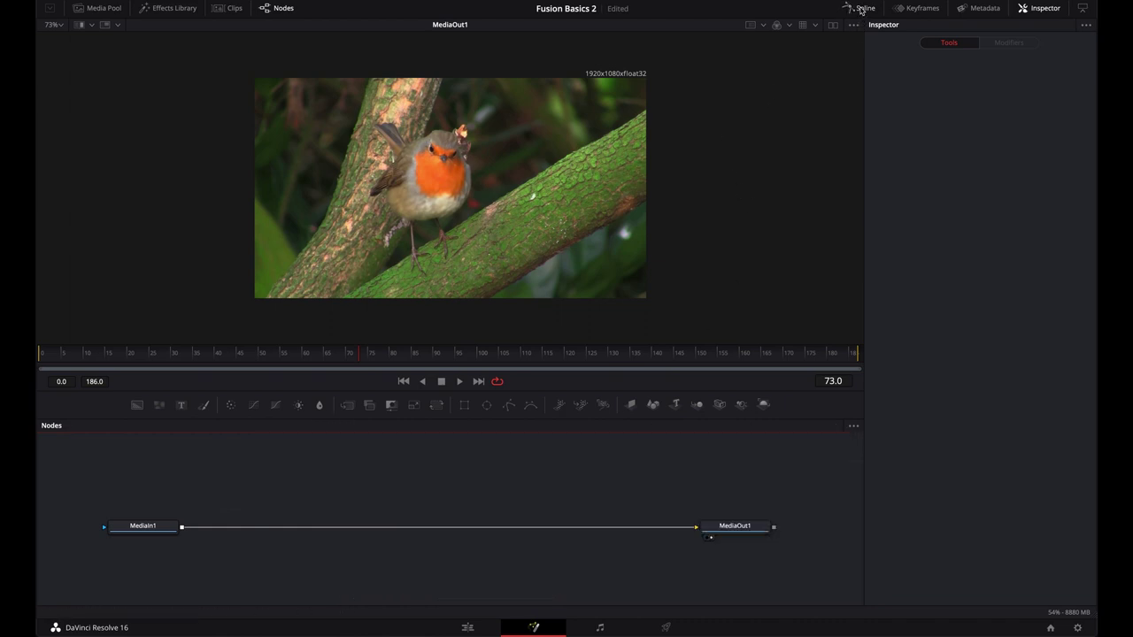
Show the Keyframes editor, widen it, examine the MediaOut1 track, and hide the editor again.
{"action": "left_click", "coordinate": [922, 8]}
{"action": "left_click_drag", "start_coordinate": [588, 442], "coordinate": [271, 445]}
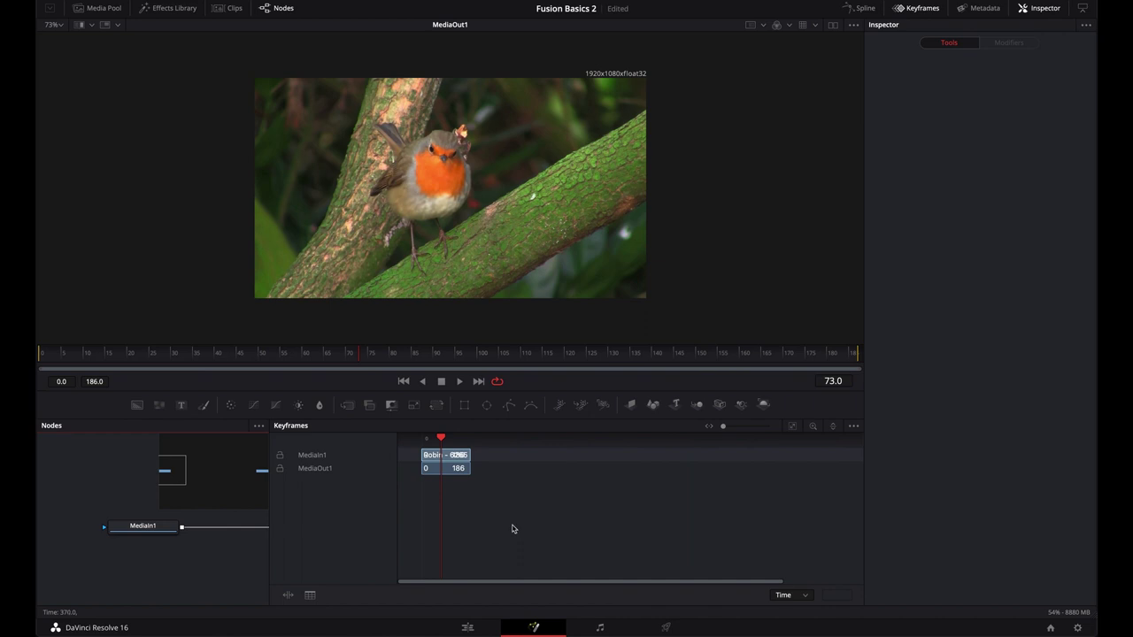
{"action": "left_click", "coordinate": [458, 468]}
{"action": "left_click_drag", "start_coordinate": [458, 468], "coordinate": [413, 469]}
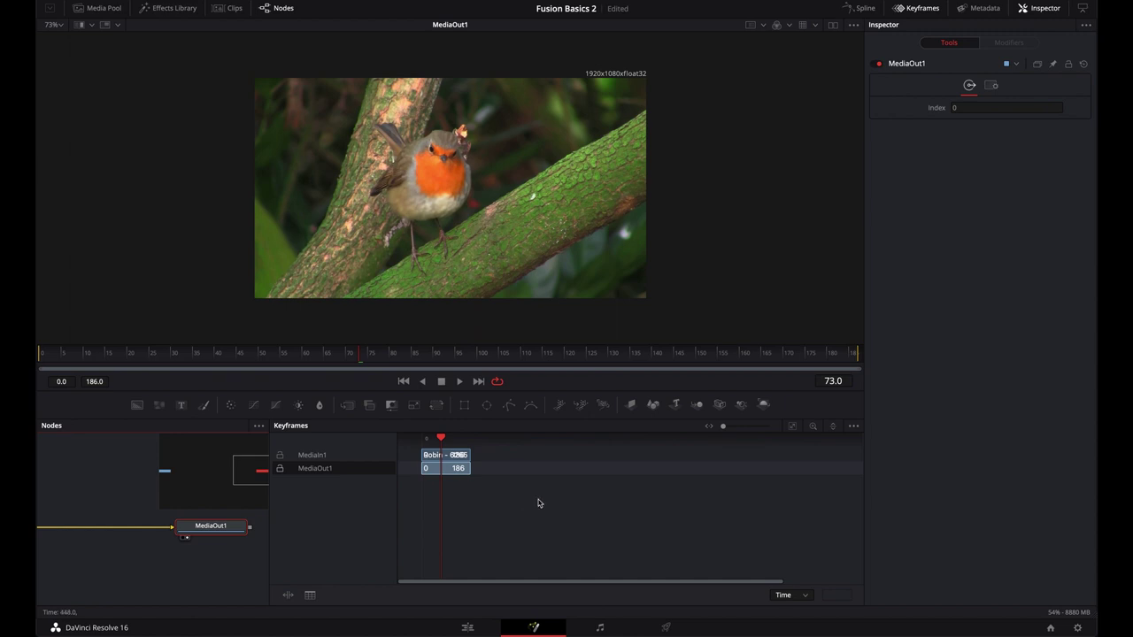
{"action": "left_click", "coordinate": [916, 9]}
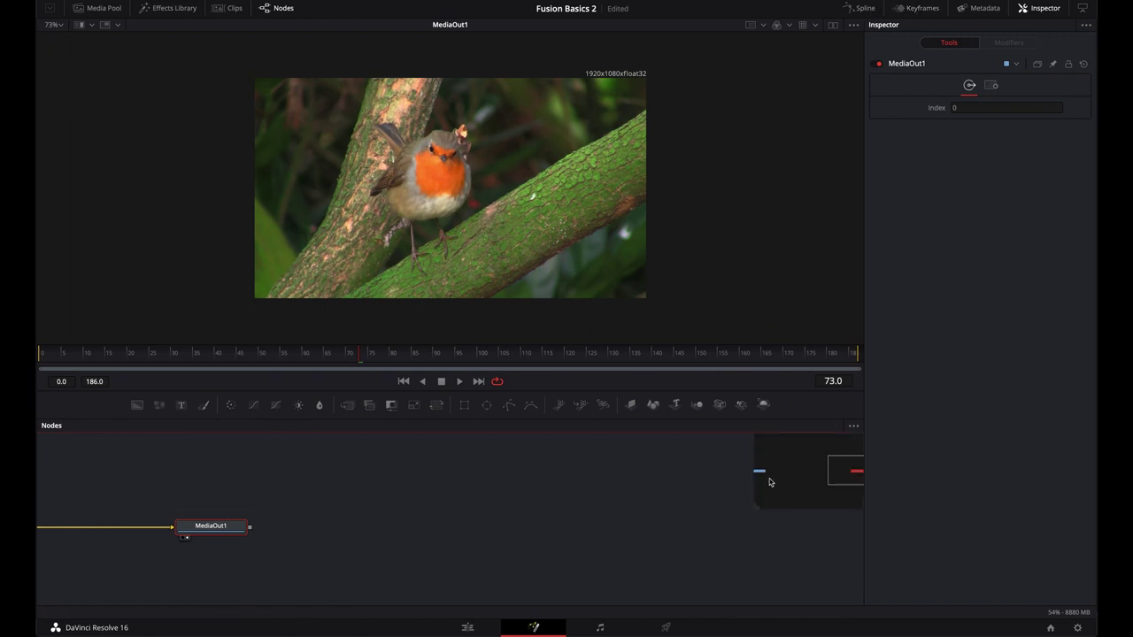
Adjust the node editor's navigator, toggle it off and on, and leave it hidden.
{"action": "mouse_move", "coordinate": [754, 508]}
{"action": "left_mouse_down"}
{"action": "mouse_move", "coordinate": [679, 566]}
{"action": "mouse_move", "coordinate": [751, 508]}
{"action": "left_mouse_up"}
{"action": "left_click_drag", "start_coordinate": [530, 546], "coordinate": [653, 549]}
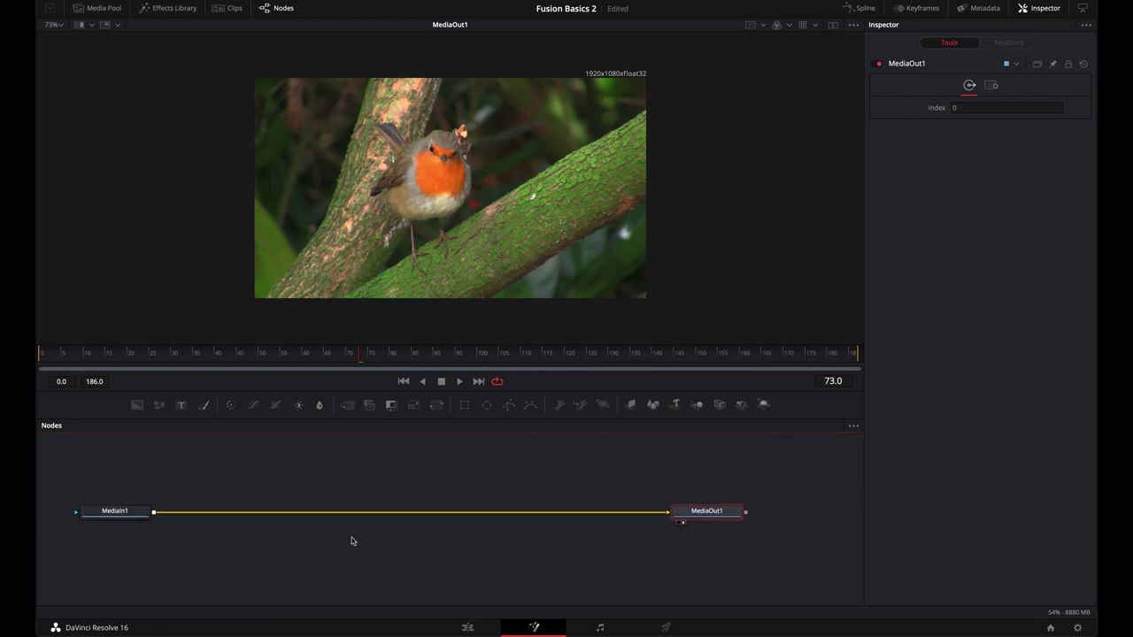
{"action": "left_click_drag", "start_coordinate": [665, 558], "coordinate": [552, 562]}
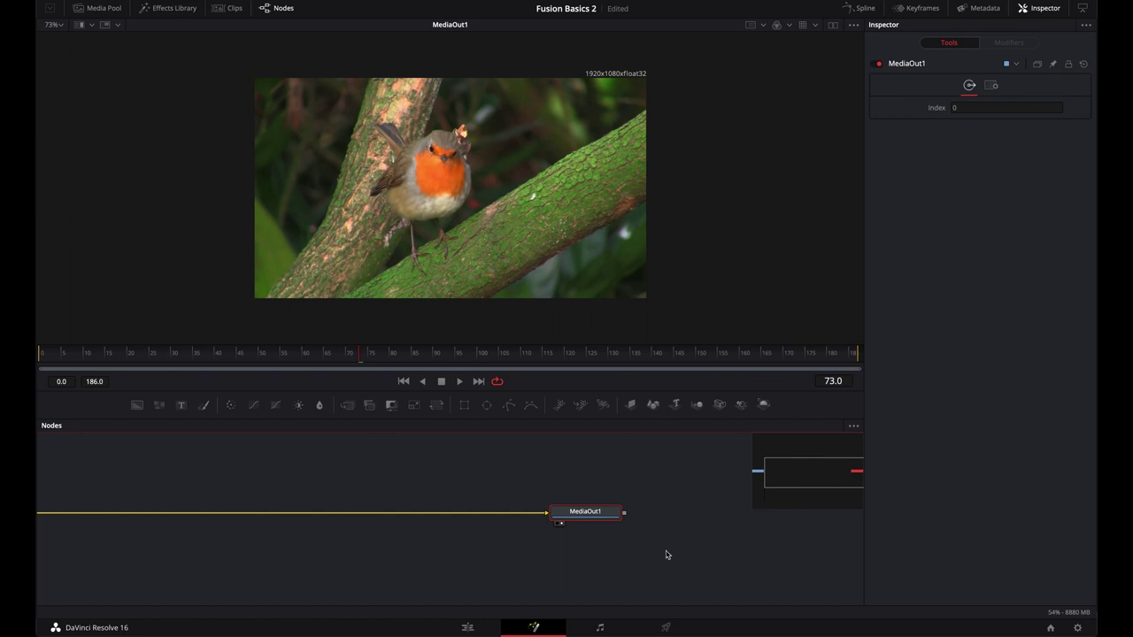
{"action": "key", "text": "v"}
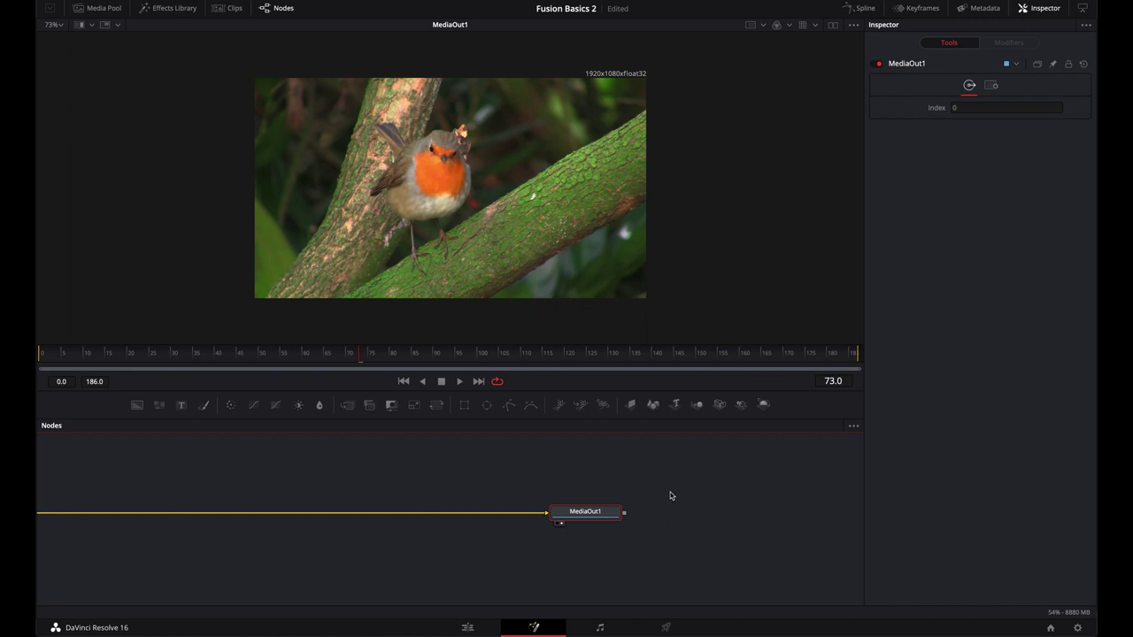
{"action": "key", "text": "v"}
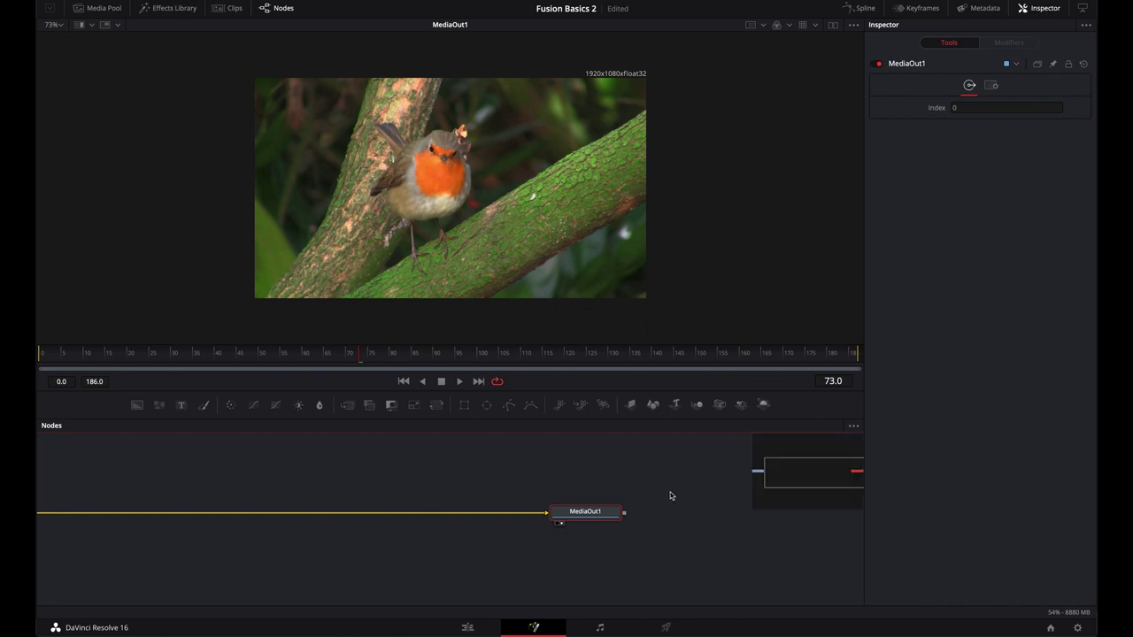
{"action": "key", "text": "v"}
Show and hide the Metadata area, and toggle the Inspector off and back on.
{"action": "left_click", "coordinate": [978, 8]}
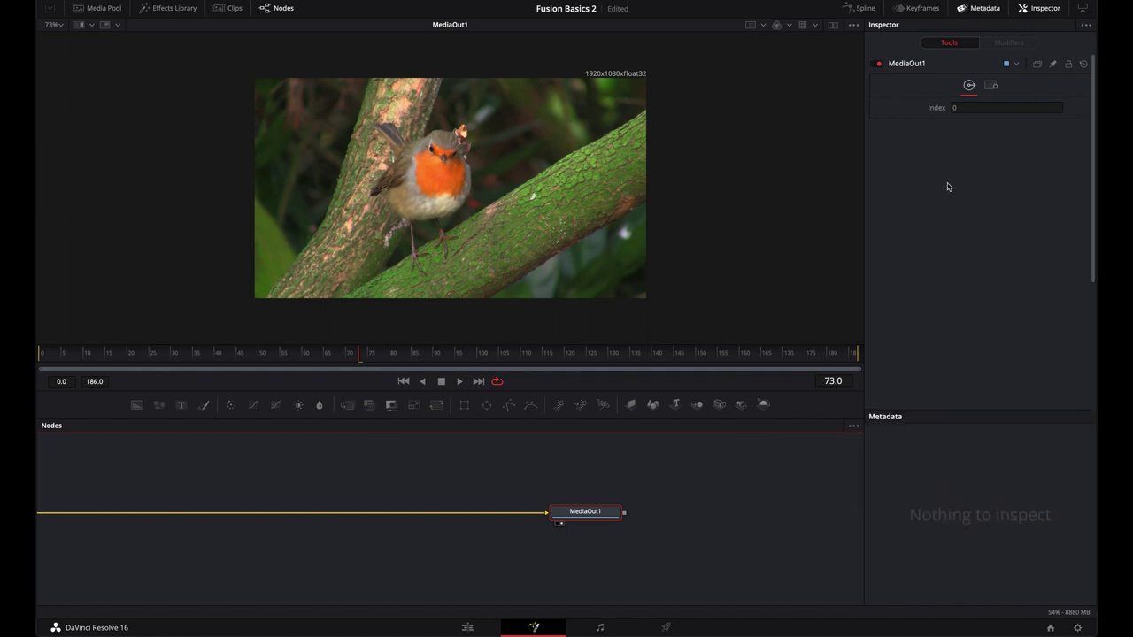
{"action": "left_click", "coordinate": [986, 8]}
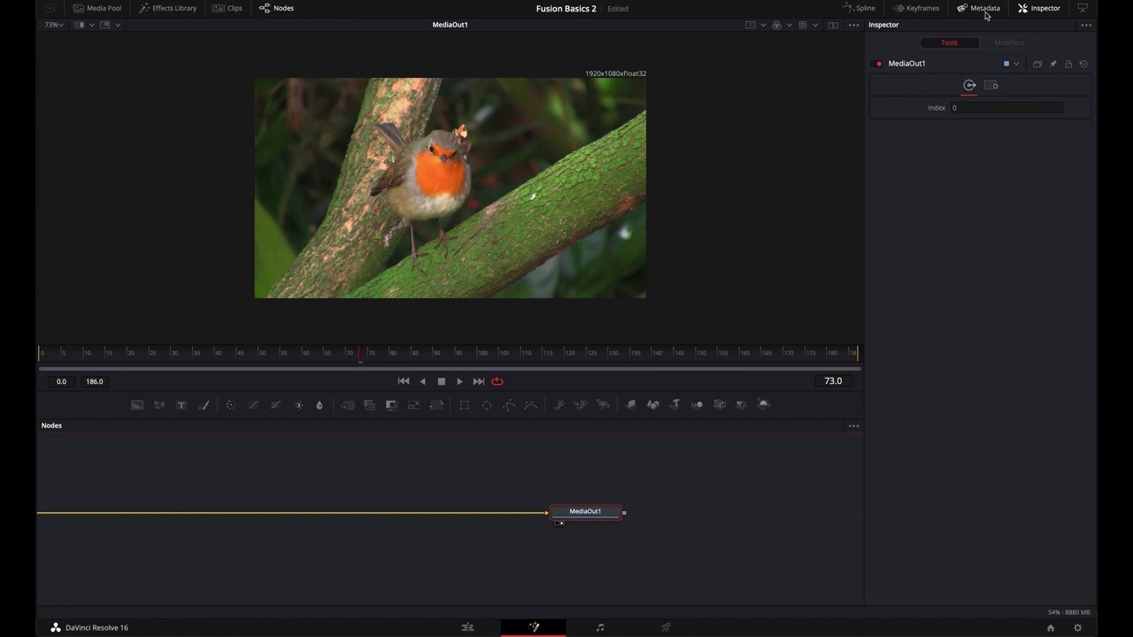
{"action": "left_click", "coordinate": [1042, 9]}
{"action": "left_click", "coordinate": [1042, 8]}
Select MediaIn1 and MediaOut1 one after the other to view each node's settings, and clear the selection.
{"action": "mouse_move", "coordinate": [309, 475]}
{"action": "left_mouse_down"}
{"action": "mouse_move", "coordinate": [506, 458]}
{"action": "mouse_move", "coordinate": [300, 465]}
{"action": "left_mouse_up"}
{"action": "left_click", "coordinate": [378, 462]}
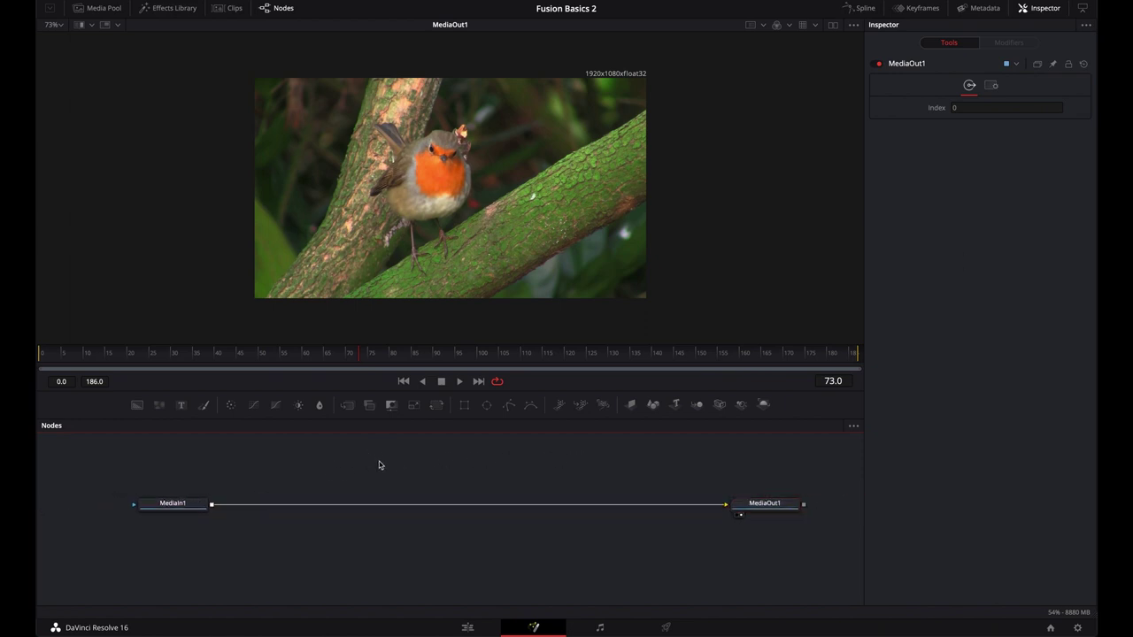
{"action": "left_click", "coordinate": [188, 508]}
{"action": "left_click", "coordinate": [759, 510]}
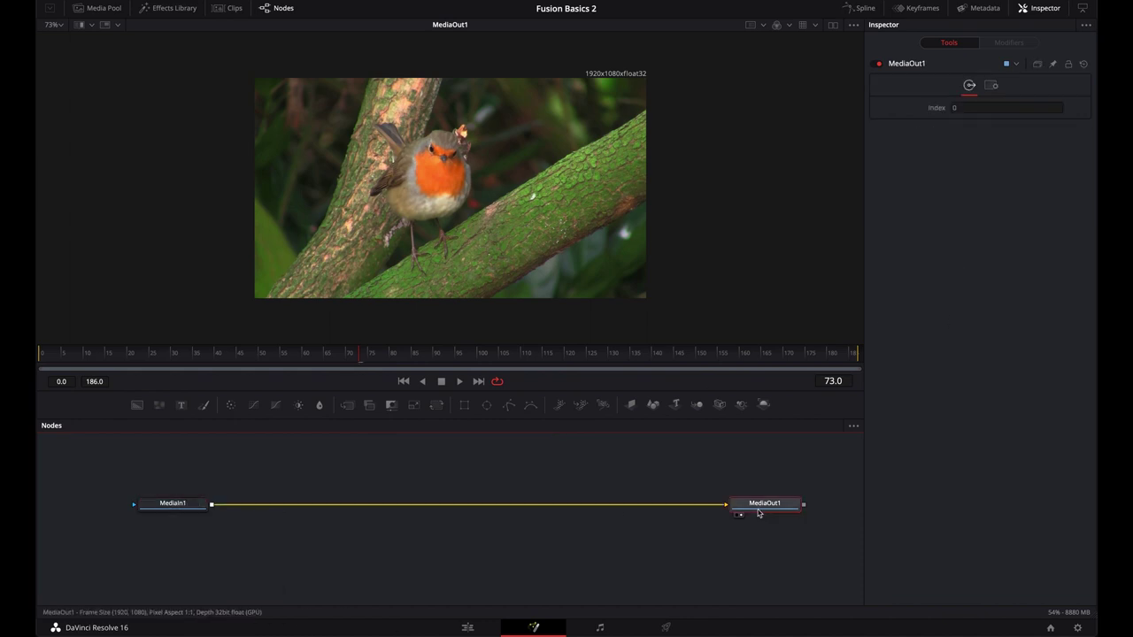
{"action": "left_click", "coordinate": [484, 567]}
Box-select MediaIn1 and MediaOut1 together and expand each node's settings in the Inspector.
{"action": "left_click_drag", "start_coordinate": [128, 487], "coordinate": [255, 557]}
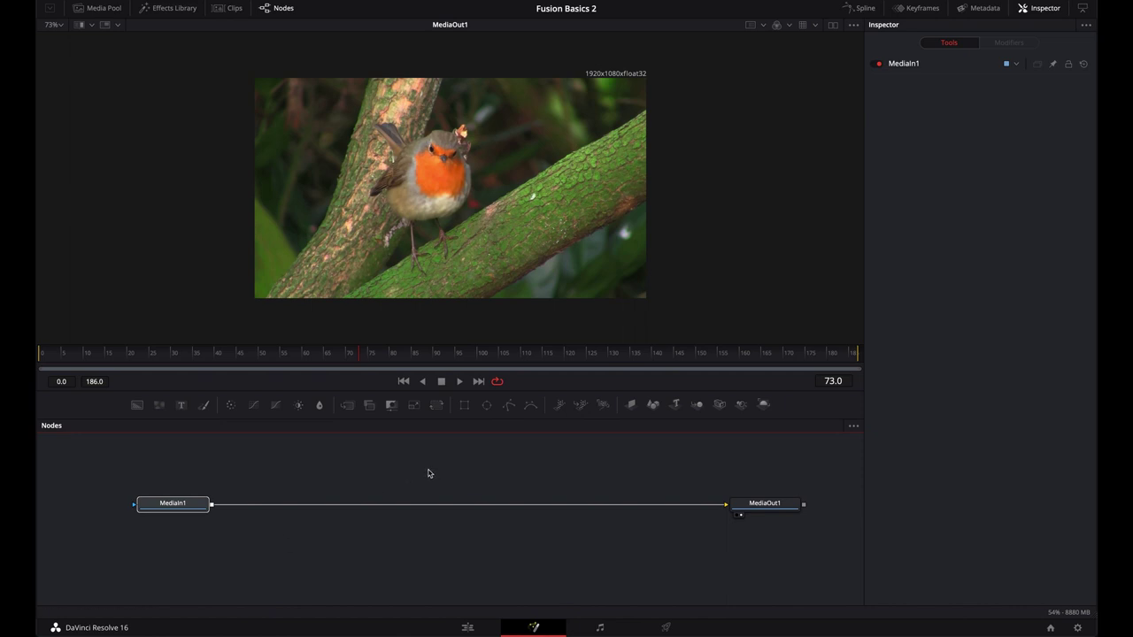
{"action": "left_click_drag", "start_coordinate": [104, 463], "coordinate": [799, 562]}
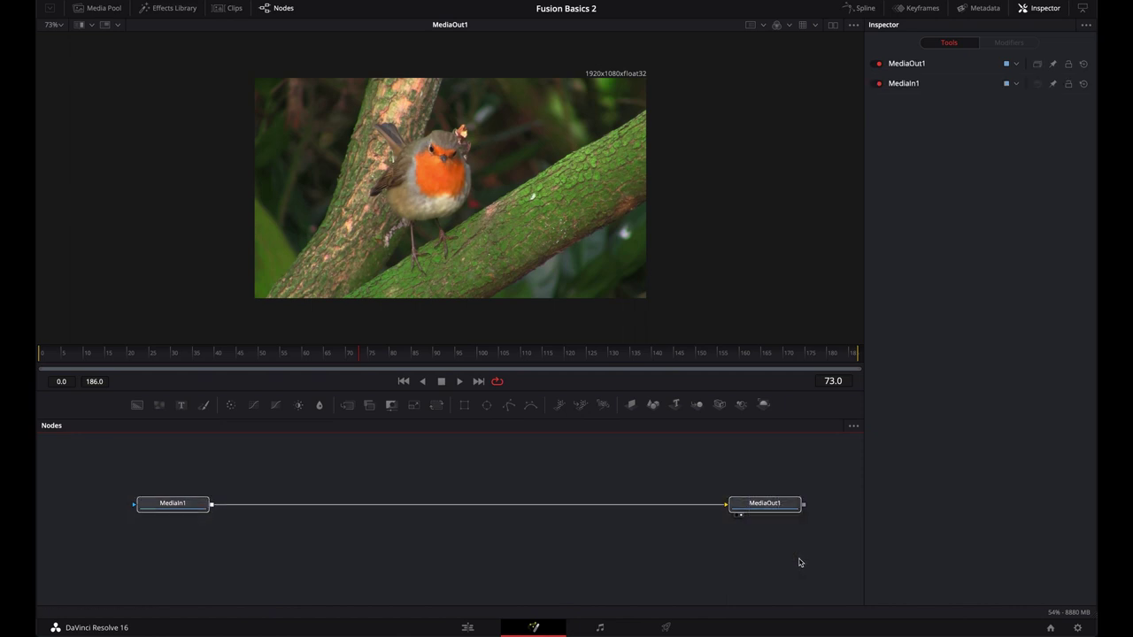
{"action": "left_click", "coordinate": [902, 65]}
{"action": "left_click", "coordinate": [902, 66]}
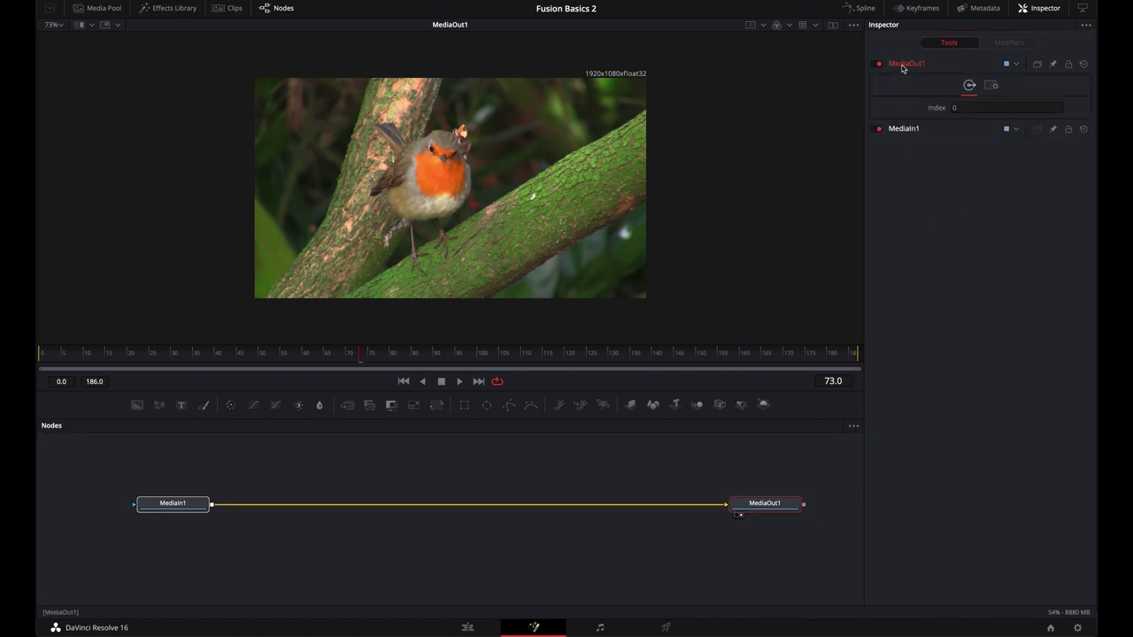
{"action": "left_click", "coordinate": [904, 128]}
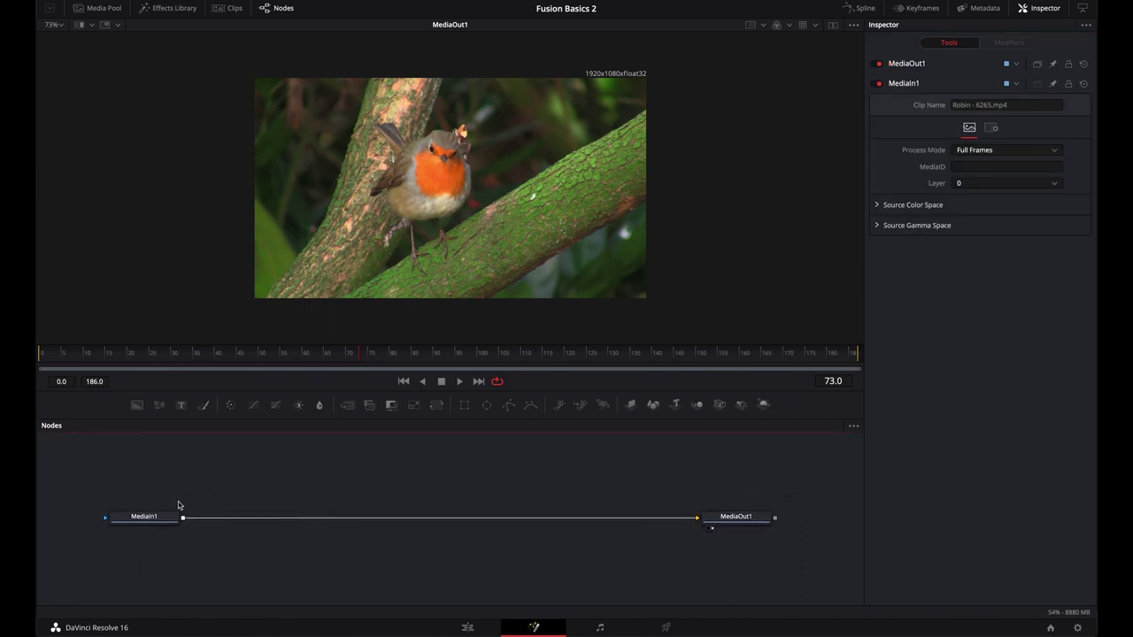
Disconnect MediaIn1 from MediaOut1 in the node graph.
{"action": "left_click_drag", "start_coordinate": [230, 496], "coordinate": [344, 480]}
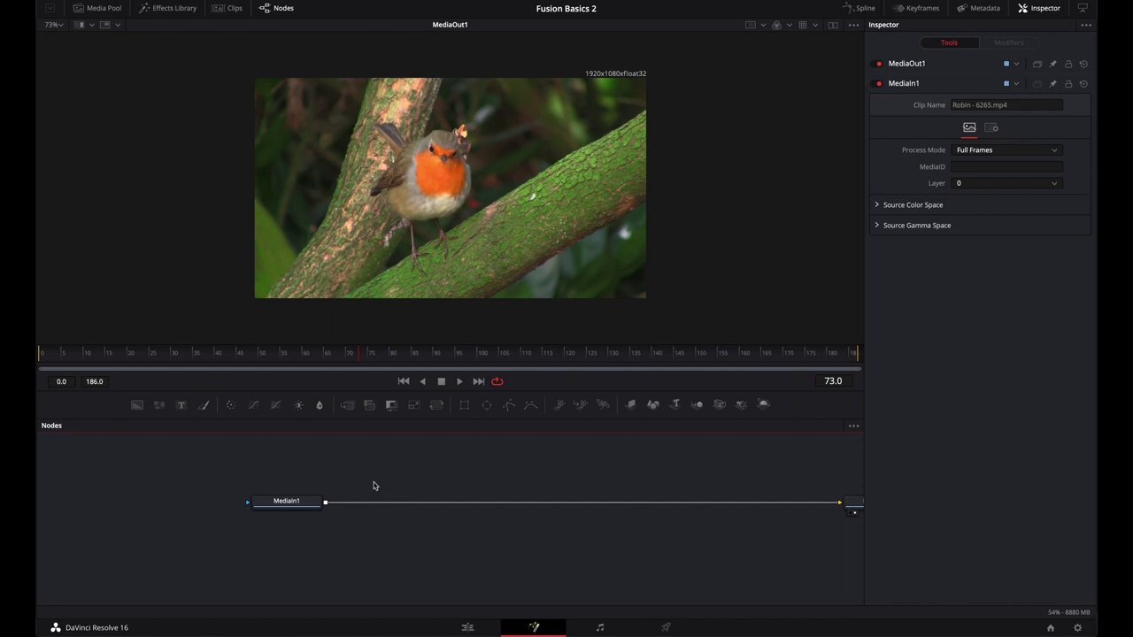
{"action": "left_click_drag", "start_coordinate": [375, 473], "coordinate": [290, 478]}
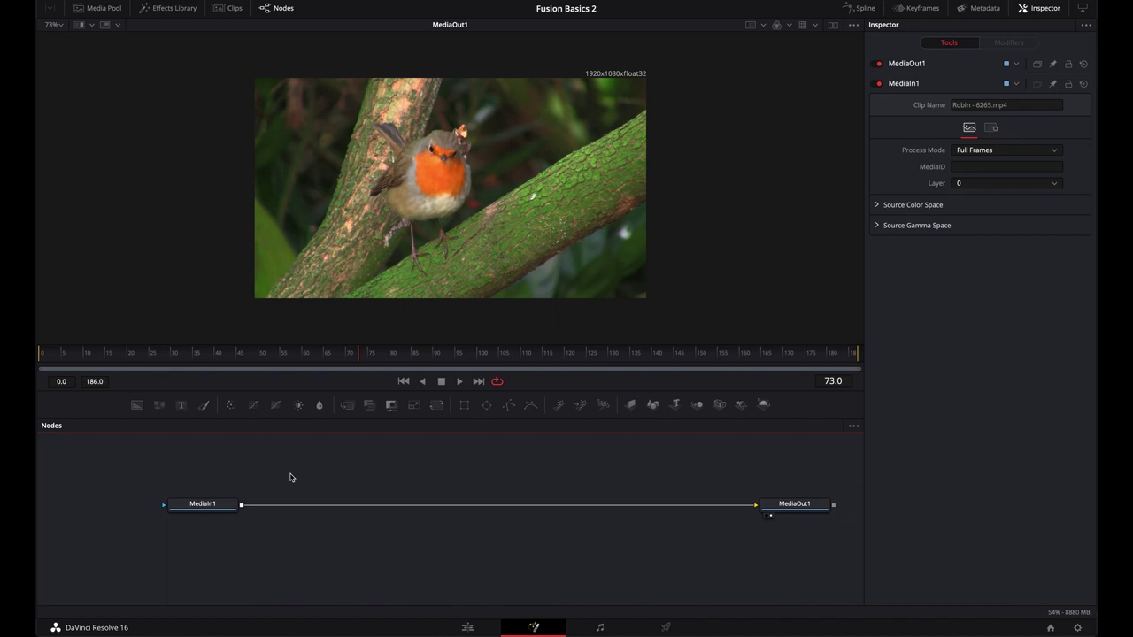
{"action": "left_click_drag", "start_coordinate": [289, 478], "coordinate": [293, 497]}
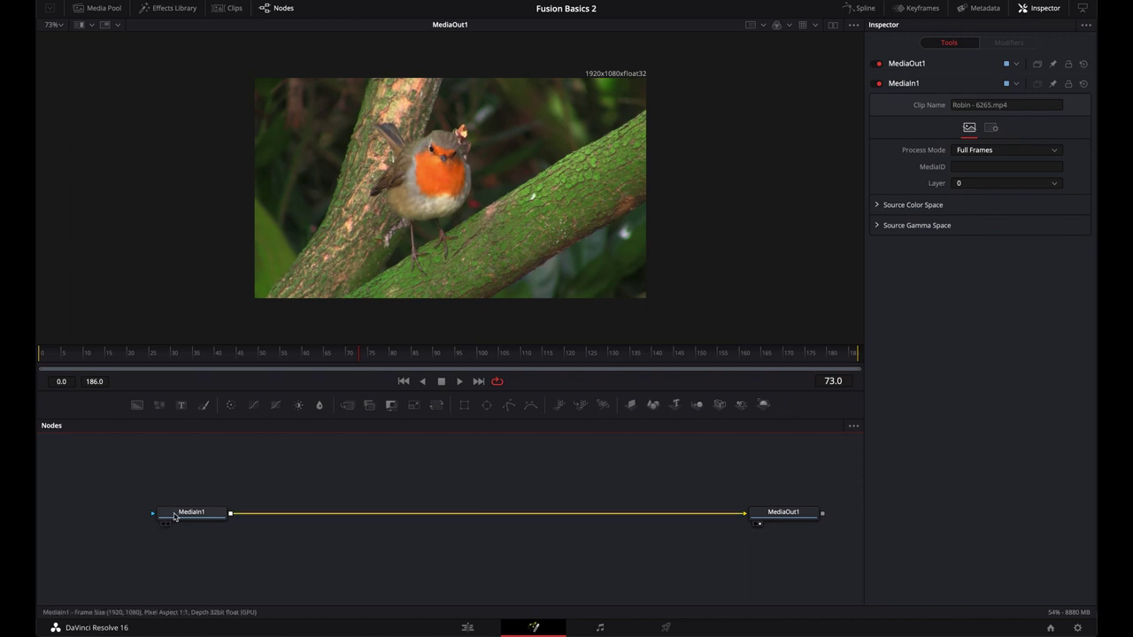
{"action": "left_click_drag", "start_coordinate": [748, 516], "coordinate": [527, 474]}
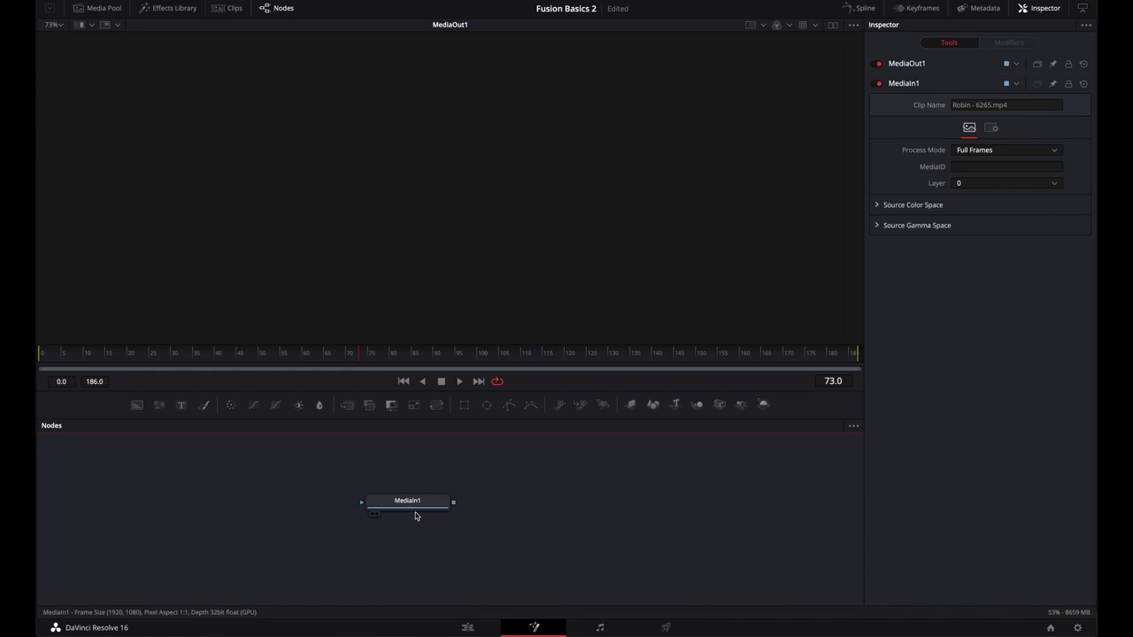
{"action": "left_click_drag", "start_coordinate": [424, 564], "coordinate": [457, 563]}
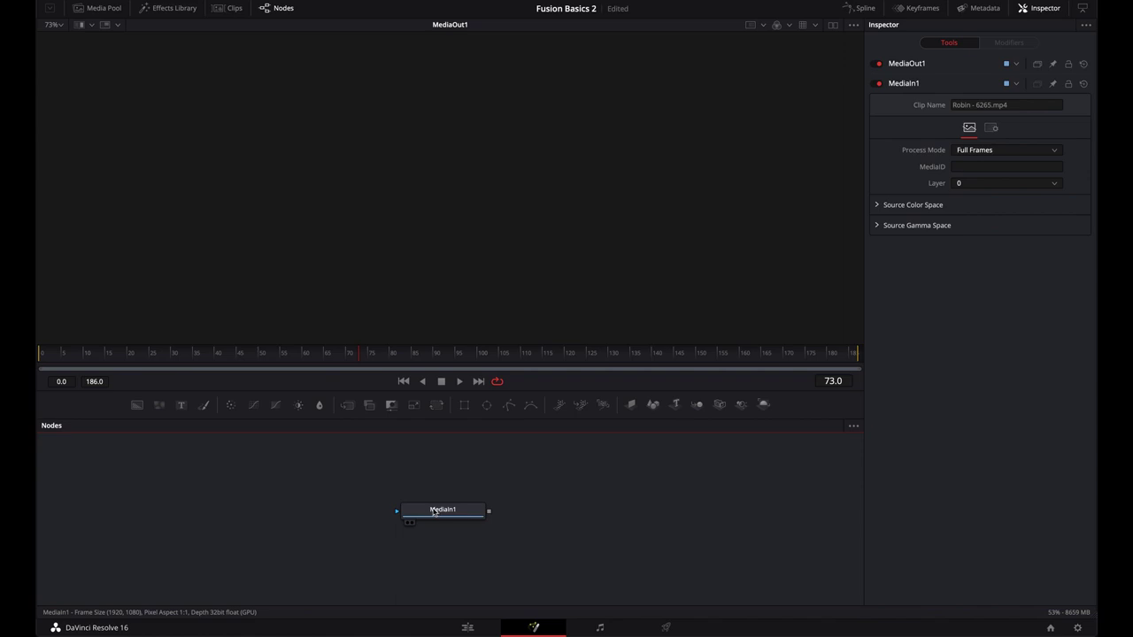
Save the project and display MediaIn1 in both viewers of the dual-viewer layout.
{"action": "mouse_move", "coordinate": [434, 512]}
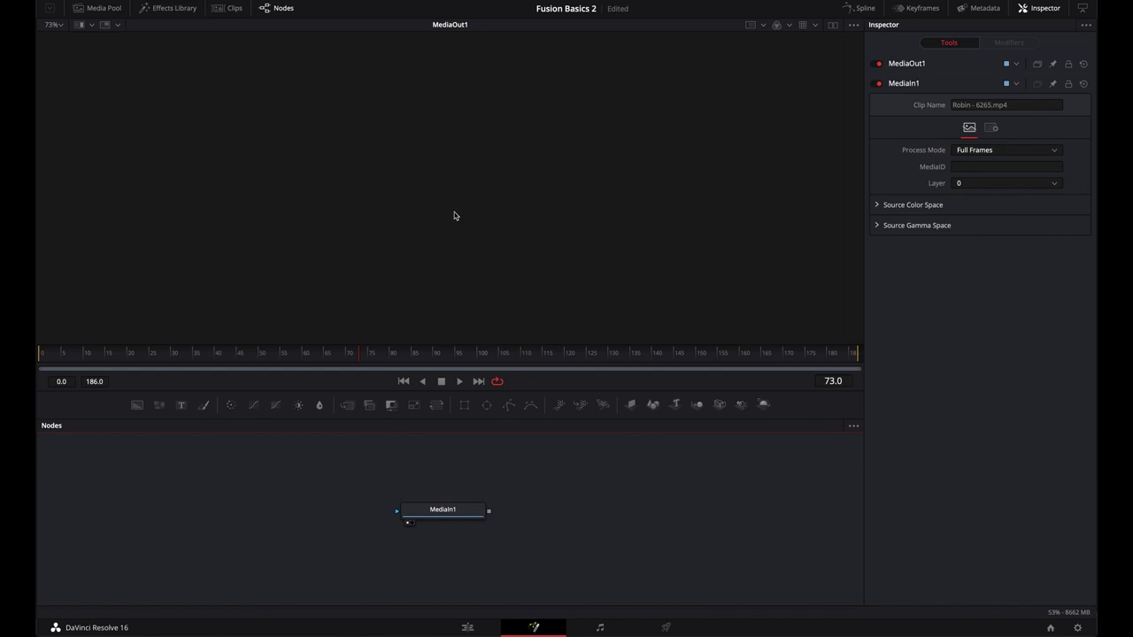
{"action": "key", "text": "ctrl+s"}
{"action": "left_click", "coordinate": [833, 27]}
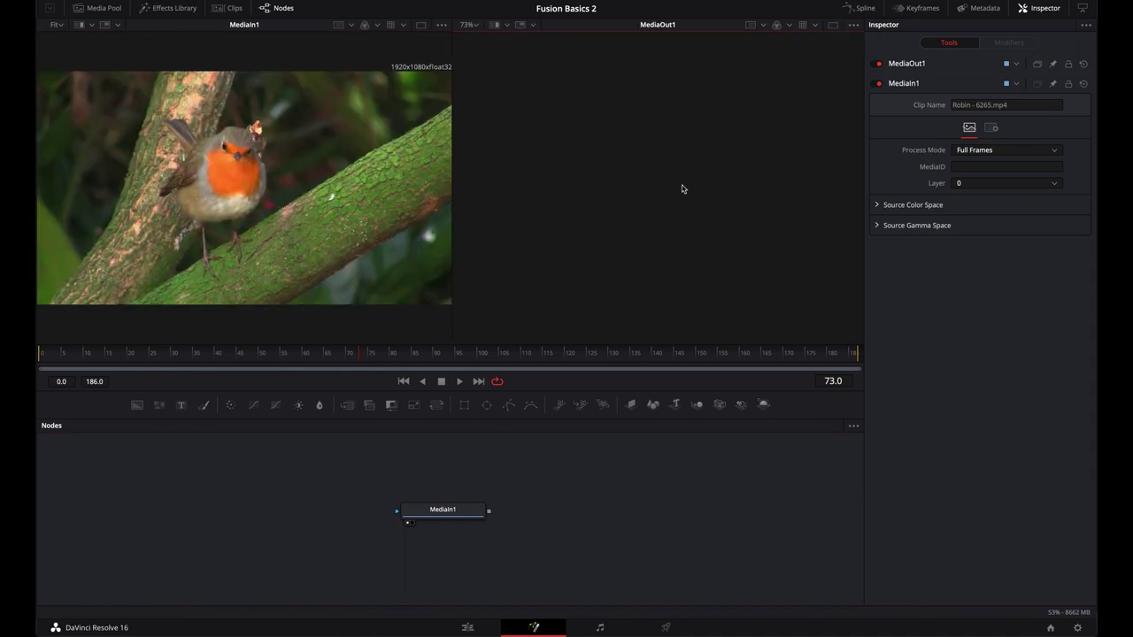
{"action": "left_click", "coordinate": [410, 524]}
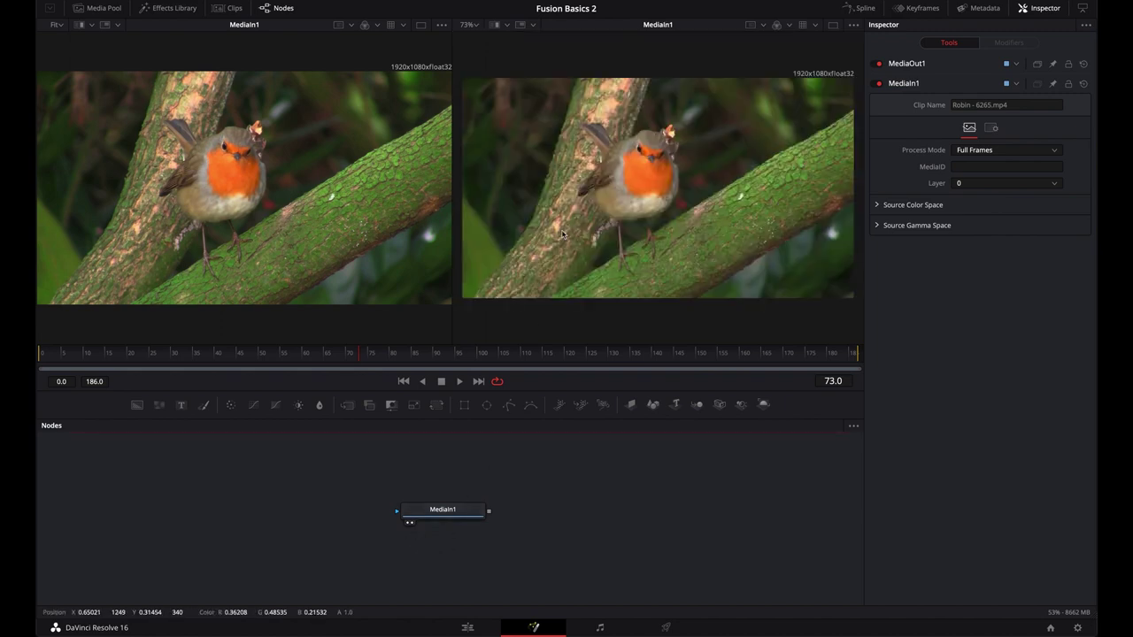
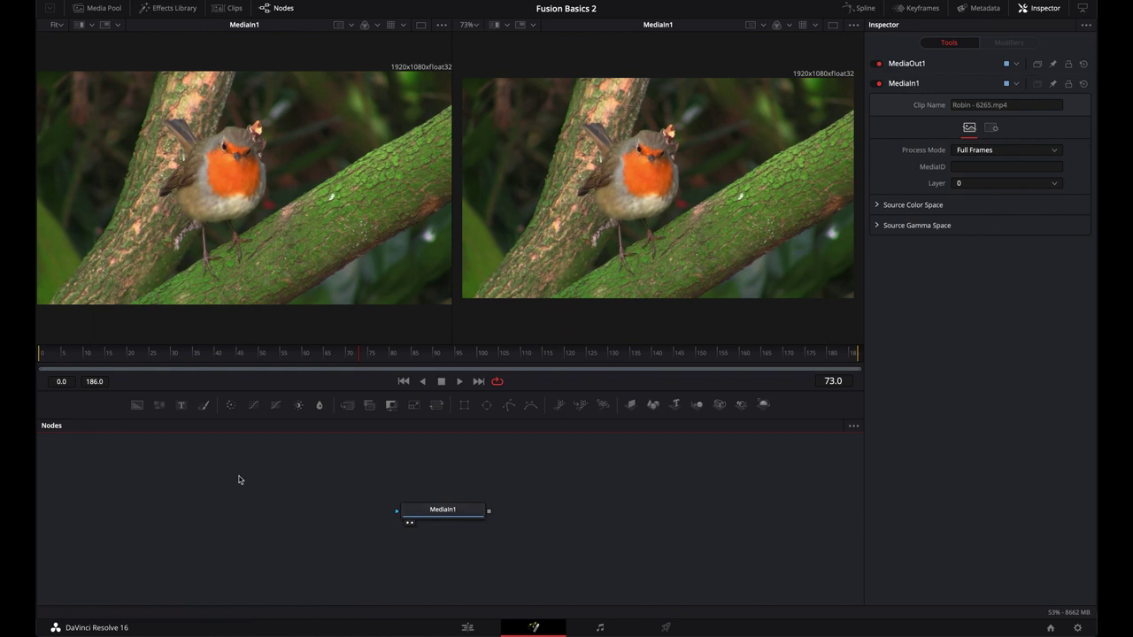
Add a Background node merged with MediaIn1, and arrange MediaIn1 in line before Merge1 with Background1 above.
{"action": "left_click", "coordinate": [139, 404]}
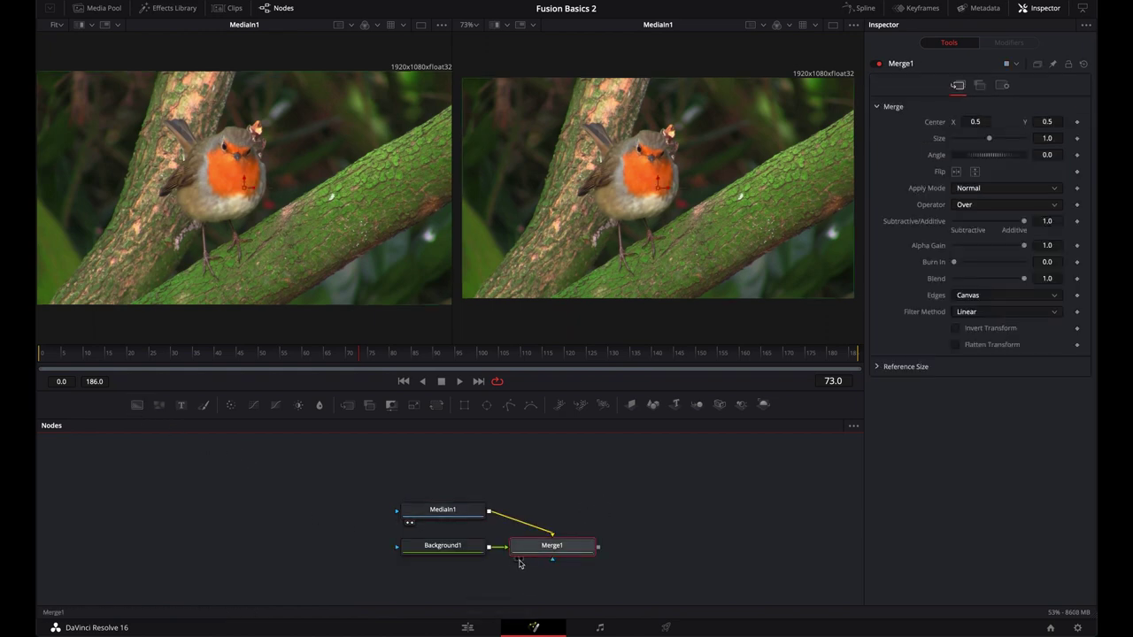
{"action": "left_click_drag", "start_coordinate": [442, 545], "coordinate": [223, 511]}
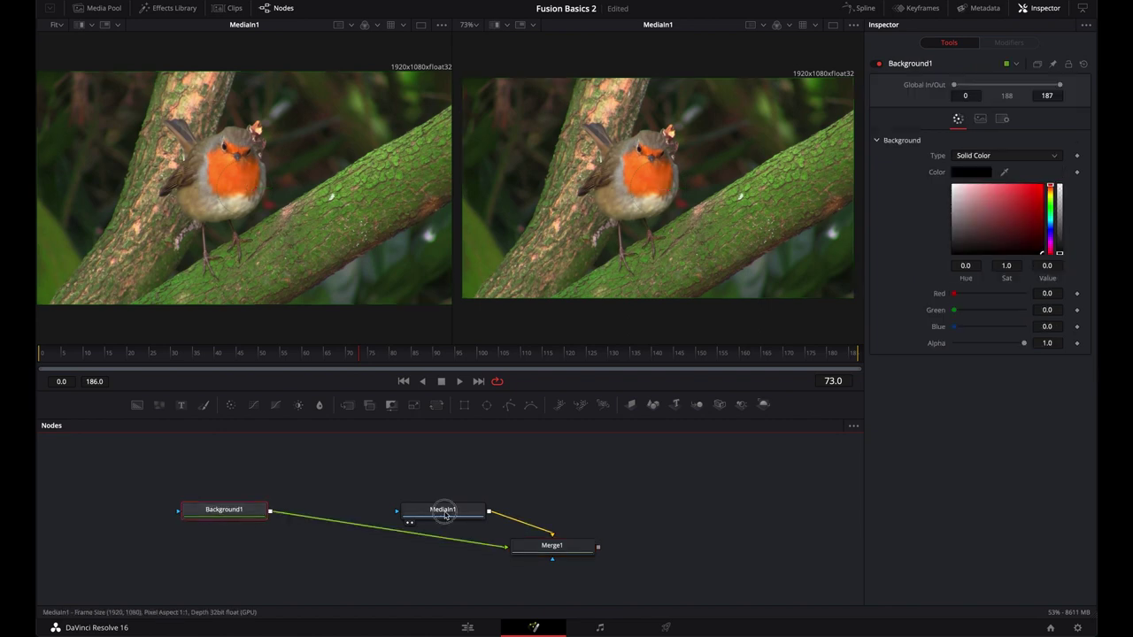
{"action": "left_click_drag", "start_coordinate": [443, 519], "coordinate": [445, 483]}
{"action": "left_click_drag", "start_coordinate": [554, 547], "coordinate": [445, 543]}
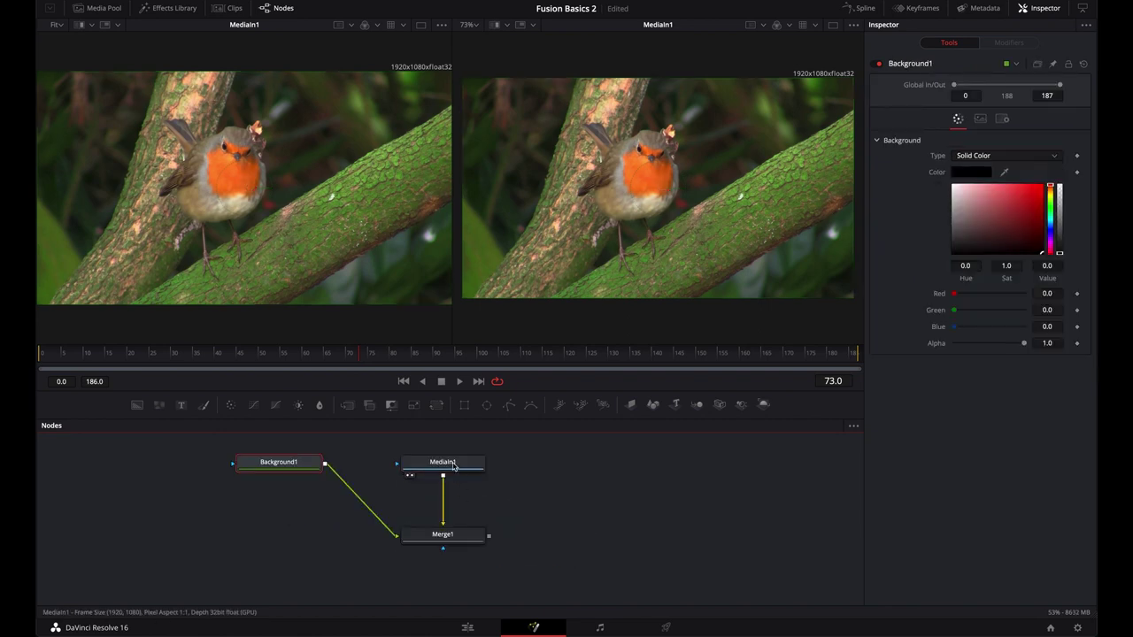
{"action": "left_click_drag", "start_coordinate": [454, 466], "coordinate": [210, 531]}
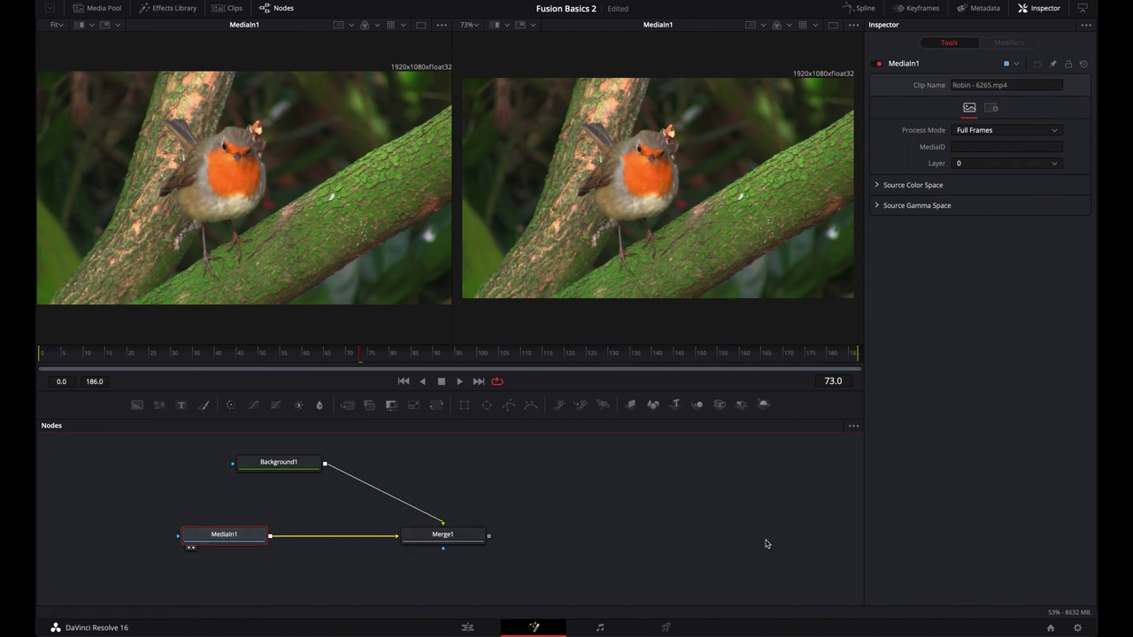
Connect the output of Merge1 to MediaOut1.
{"action": "scroll", "coordinate": [735, 538], "scroll_direction": "right", "scroll_amount": 2}
{"action": "scroll", "coordinate": [647, 516], "scroll_direction": "down", "scroll_amount": 2}
{"action": "scroll", "coordinate": [638, 516], "scroll_direction": "down", "scroll_amount": 2}
{"action": "scroll", "coordinate": [574, 521], "scroll_direction": "right", "scroll_amount": 3}
{"action": "left_click_drag", "start_coordinate": [403, 528], "coordinate": [704, 525]}
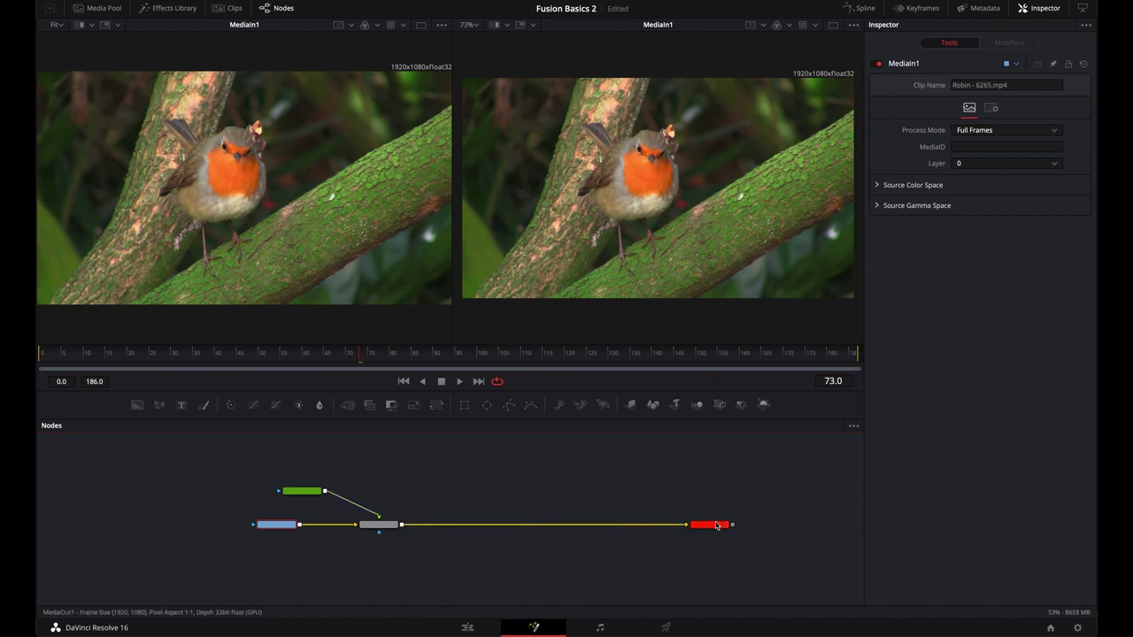
Move Background1 directly above Merge1 in the node graph.
{"action": "scroll", "coordinate": [678, 564], "scroll_direction": "up", "scroll_amount": 3}
{"action": "scroll", "coordinate": [411, 561], "scroll_direction": "right", "scroll_amount": 3}
{"action": "scroll", "coordinate": [411, 561], "scroll_direction": "right", "scroll_amount": 2}
{"action": "left_click", "coordinate": [662, 517]}
{"action": "left_click", "coordinate": [590, 525]}
{"action": "scroll", "coordinate": [319, 483], "scroll_direction": "left", "scroll_amount": 5}
{"action": "scroll", "coordinate": [630, 483], "scroll_direction": "up", "scroll_amount": 1}
{"action": "left_click_drag", "start_coordinate": [177, 468], "coordinate": [341, 467]}
{"action": "scroll", "coordinate": [416, 498], "scroll_direction": "right", "scroll_amount": 1}
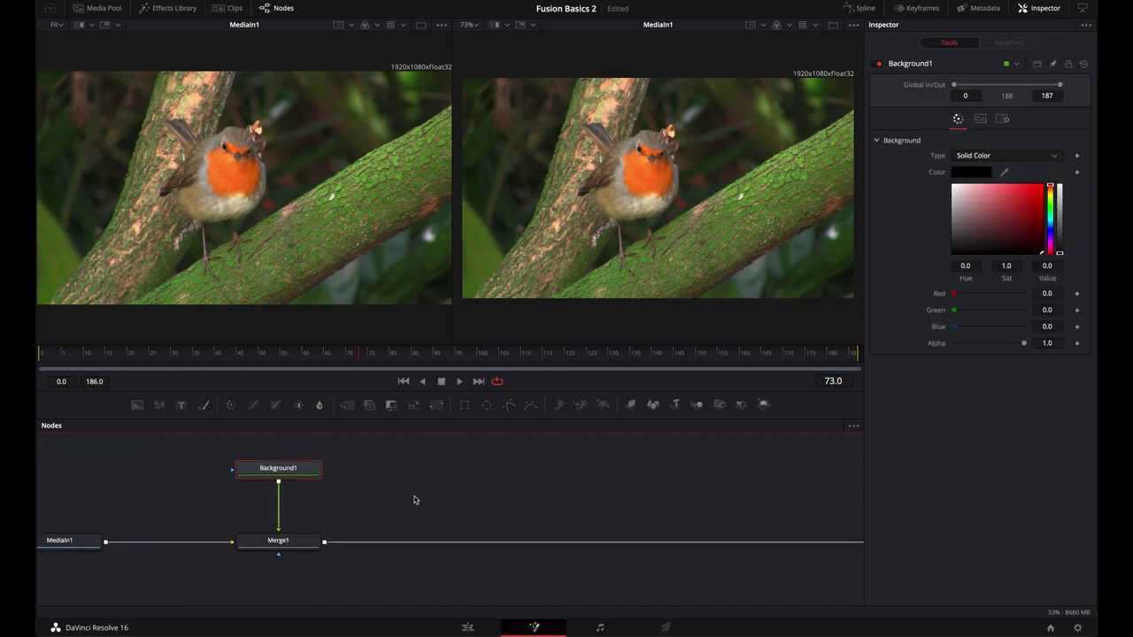
Display MediaOut1 in the second viewer.
{"action": "scroll", "coordinate": [518, 498], "scroll_direction": "right", "scroll_amount": 4}
{"action": "scroll", "coordinate": [488, 480], "scroll_direction": "down", "scroll_amount": 1}
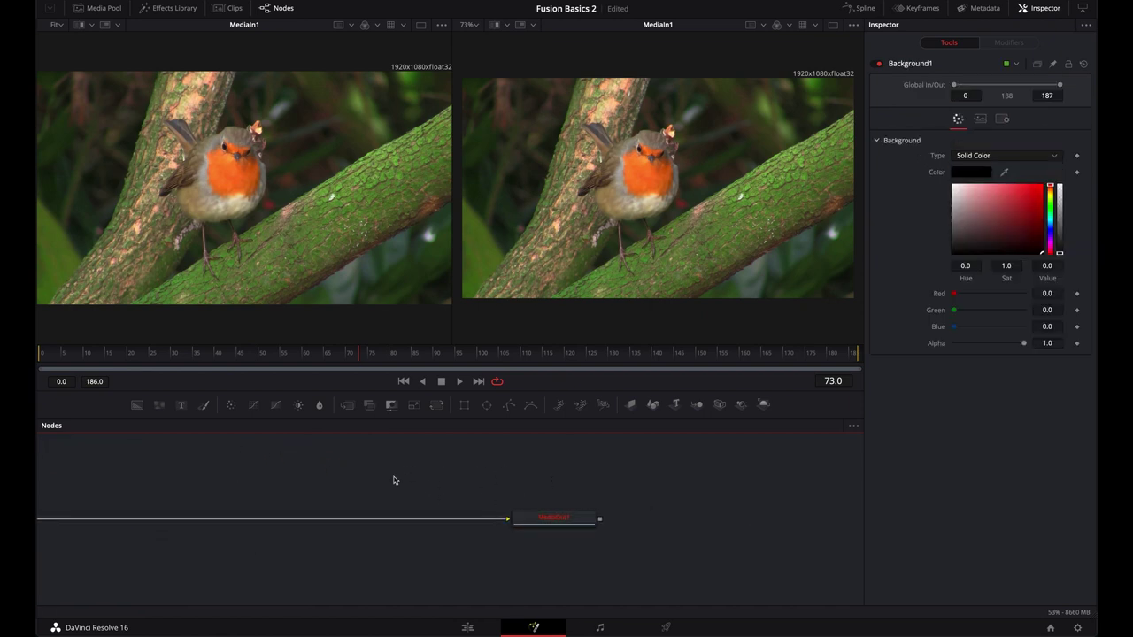
{"action": "key", "text": "2"}
{"action": "scroll", "coordinate": [549, 505], "scroll_direction": "left", "scroll_amount": 4}
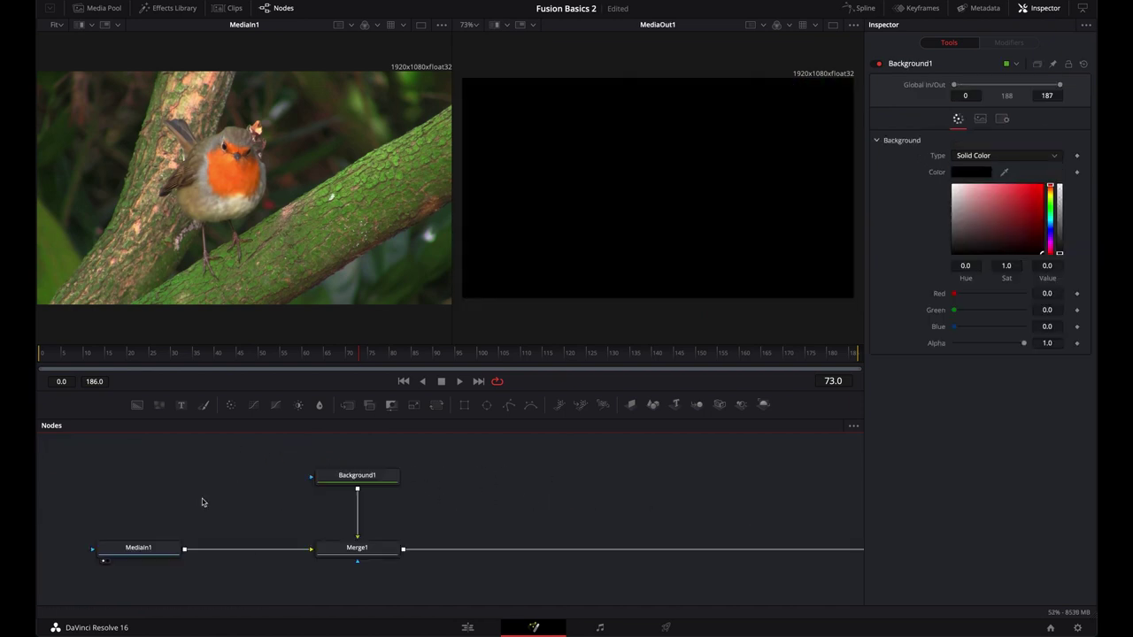
Display Background1 in the second viewer and set its solid color to pure red, with Value at 1.0.
{"action": "left_click", "coordinate": [131, 550]}
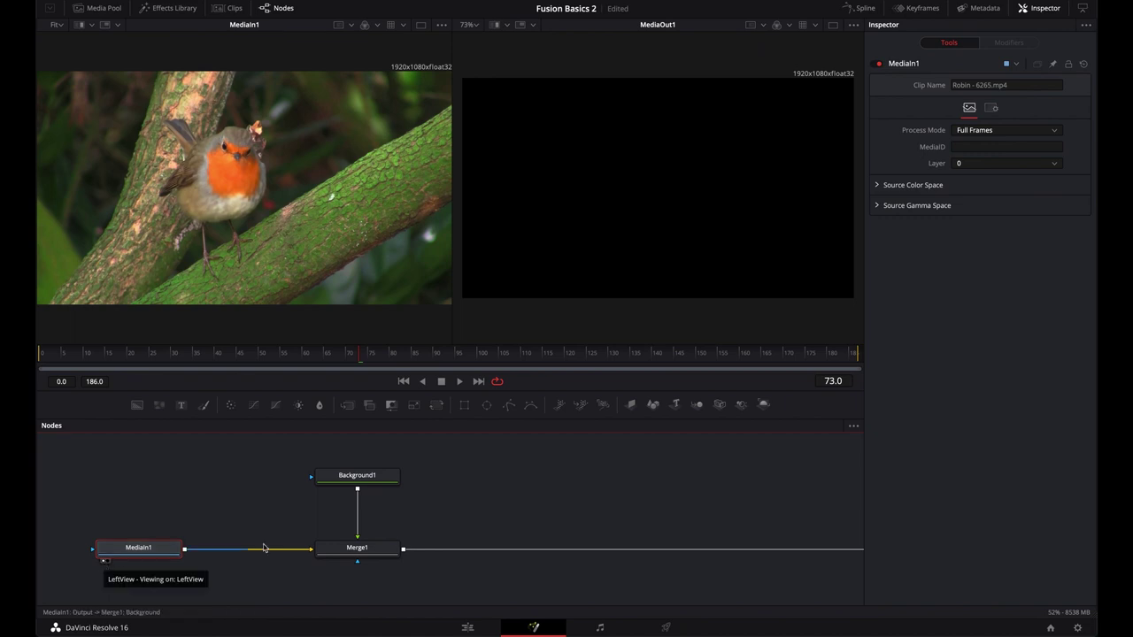
{"action": "left_click", "coordinate": [338, 483]}
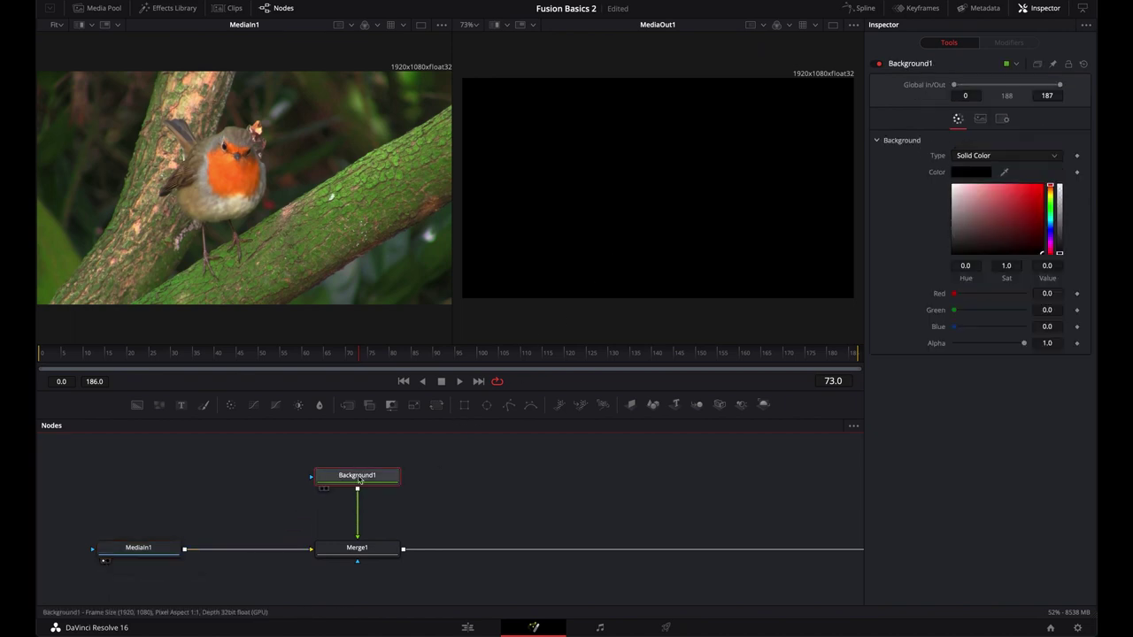
{"action": "mouse_move", "coordinate": [359, 480]}
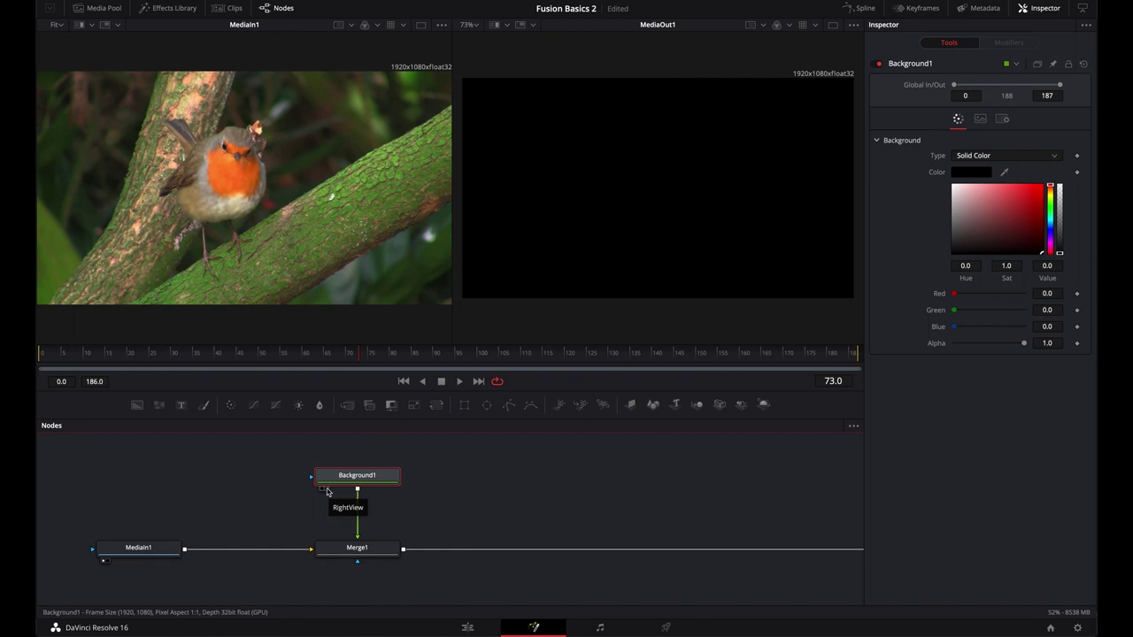
{"action": "right_click", "coordinate": [358, 478]}
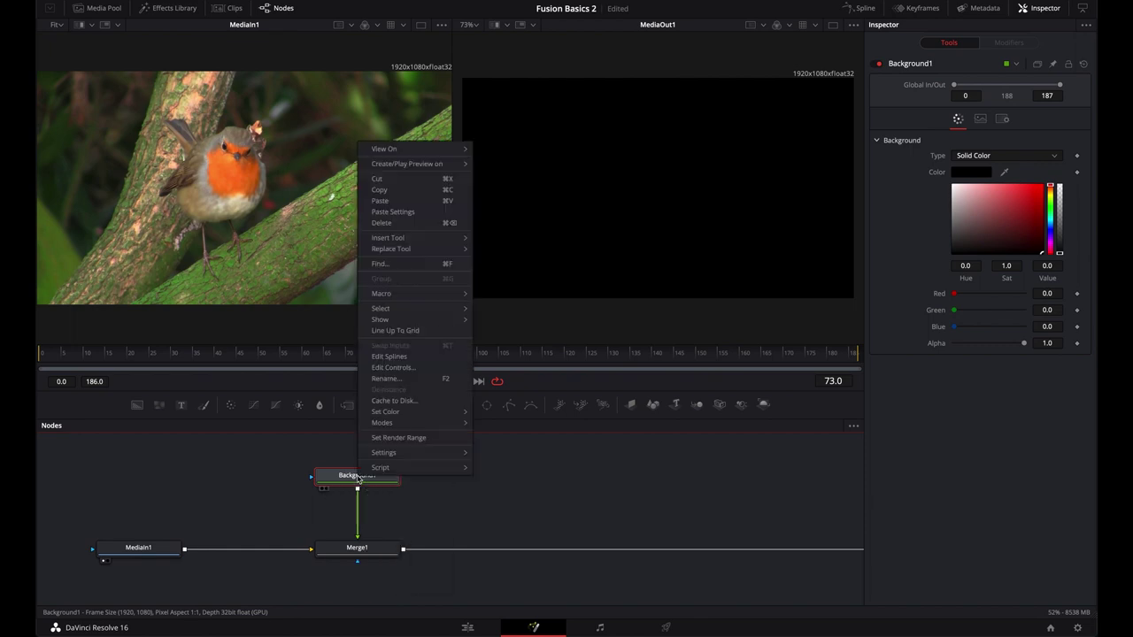
{"action": "mouse_move", "coordinate": [381, 150]}
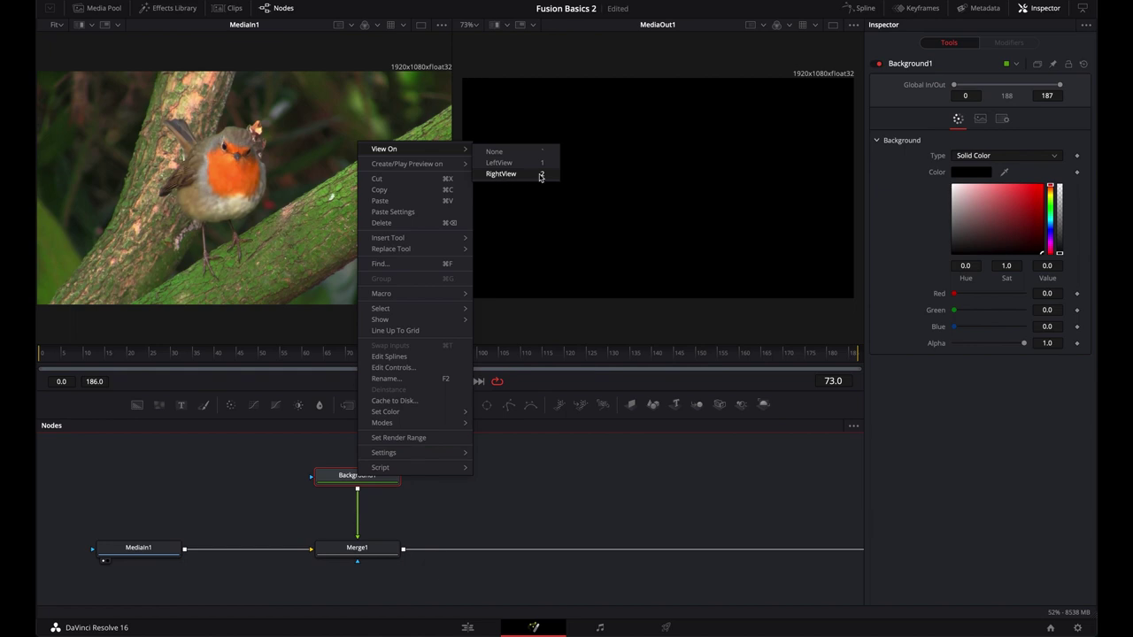
{"action": "left_click", "coordinate": [486, 526]}
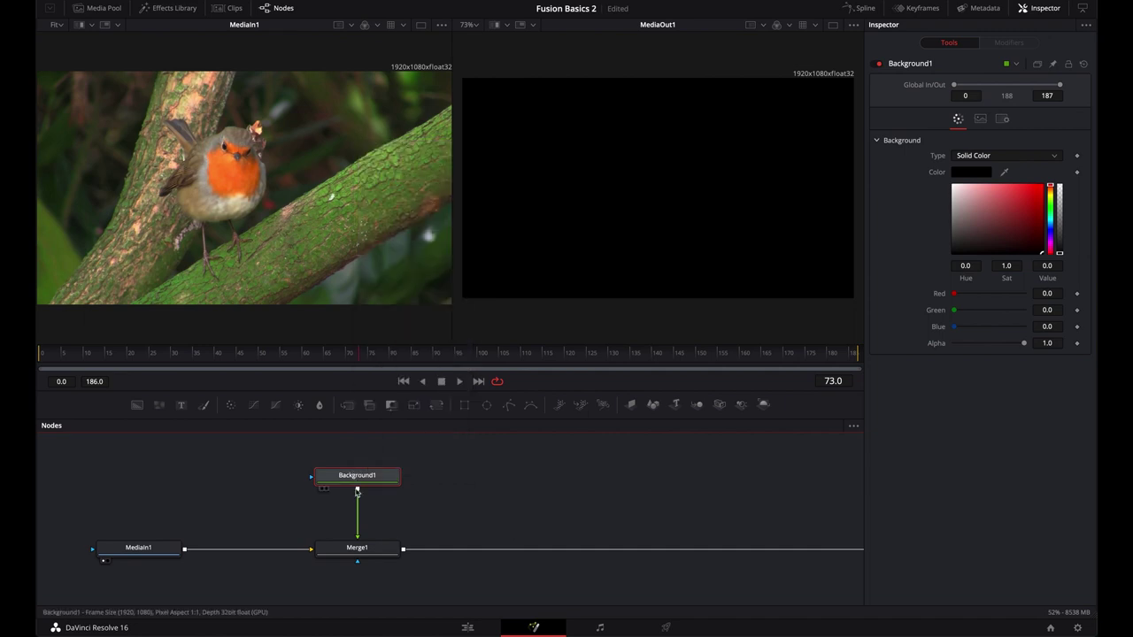
{"action": "key", "text": "2"}
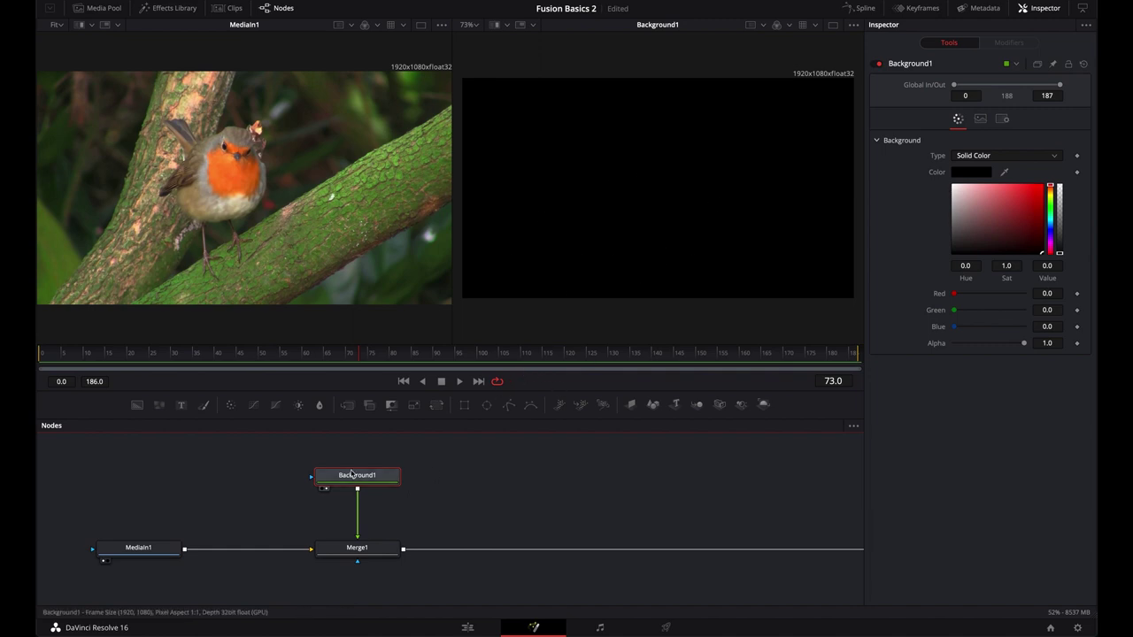
{"action": "left_click", "coordinate": [1042, 187]}
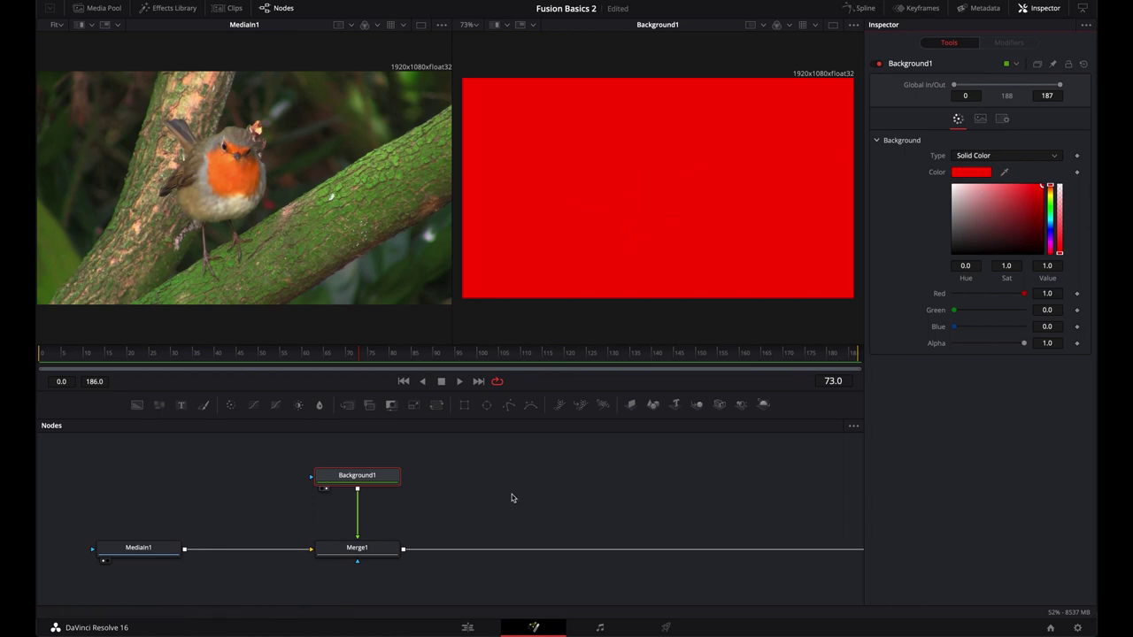
{"action": "left_click_drag", "start_coordinate": [509, 495], "coordinate": [470, 489]}
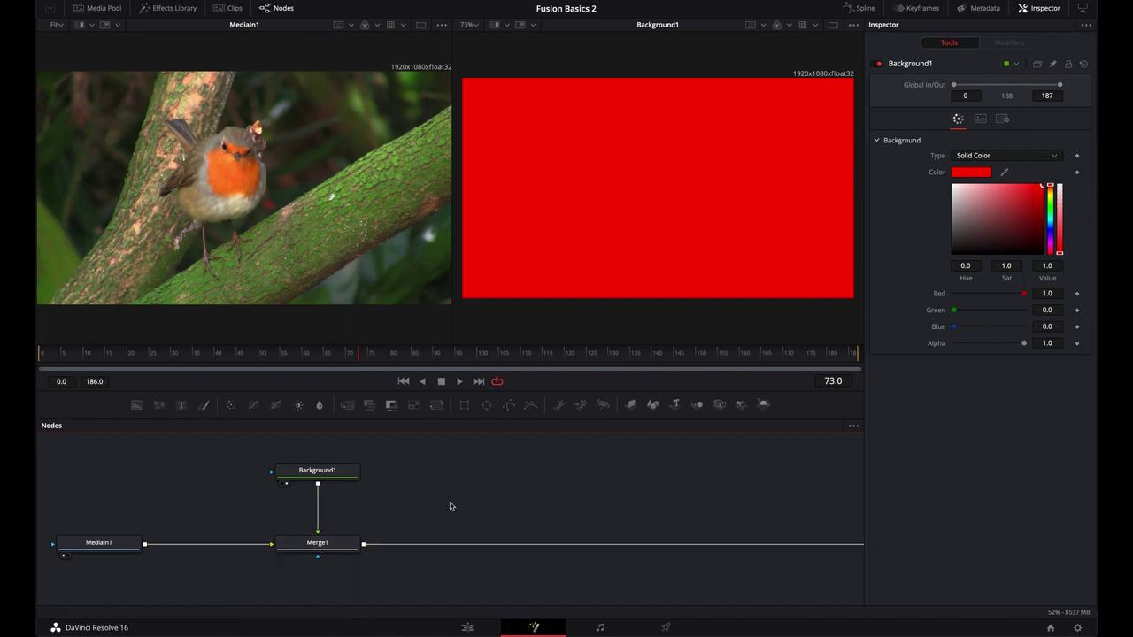
Display Merge1 in the second viewer and lighten Background1's color to pink with a saturation of about 0.36.
{"action": "left_click_drag", "start_coordinate": [318, 547], "coordinate": [639, 345]}
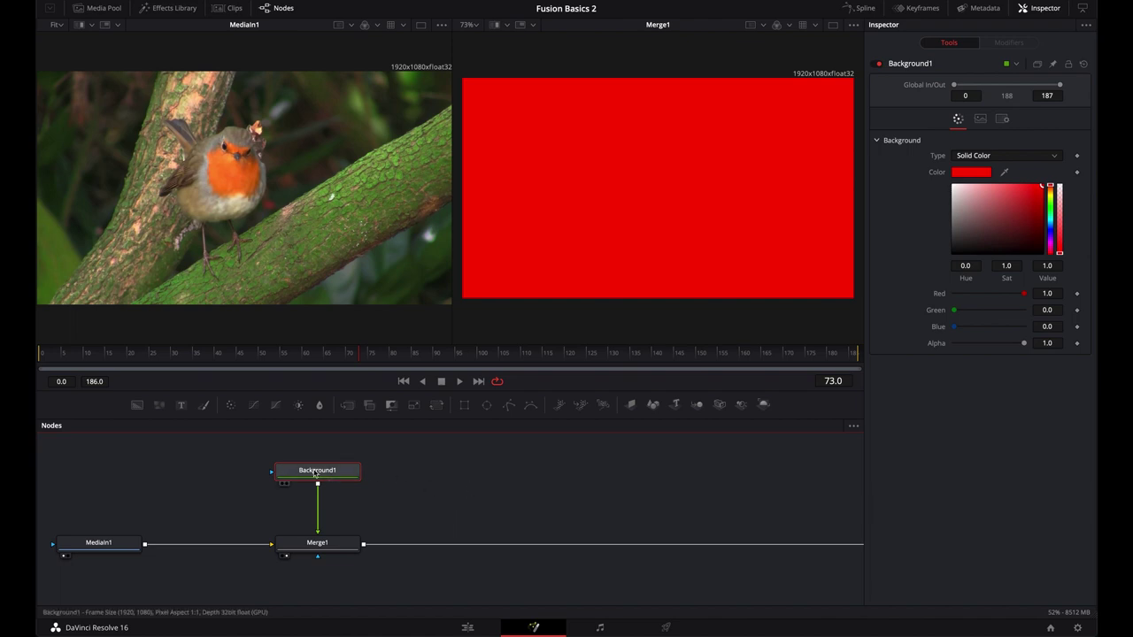
{"action": "mouse_move", "coordinate": [967, 188]}
{"action": "left_mouse_down"}
{"action": "mouse_move", "coordinate": [956, 173]}
{"action": "mouse_move", "coordinate": [984, 185]}
{"action": "left_mouse_up"}
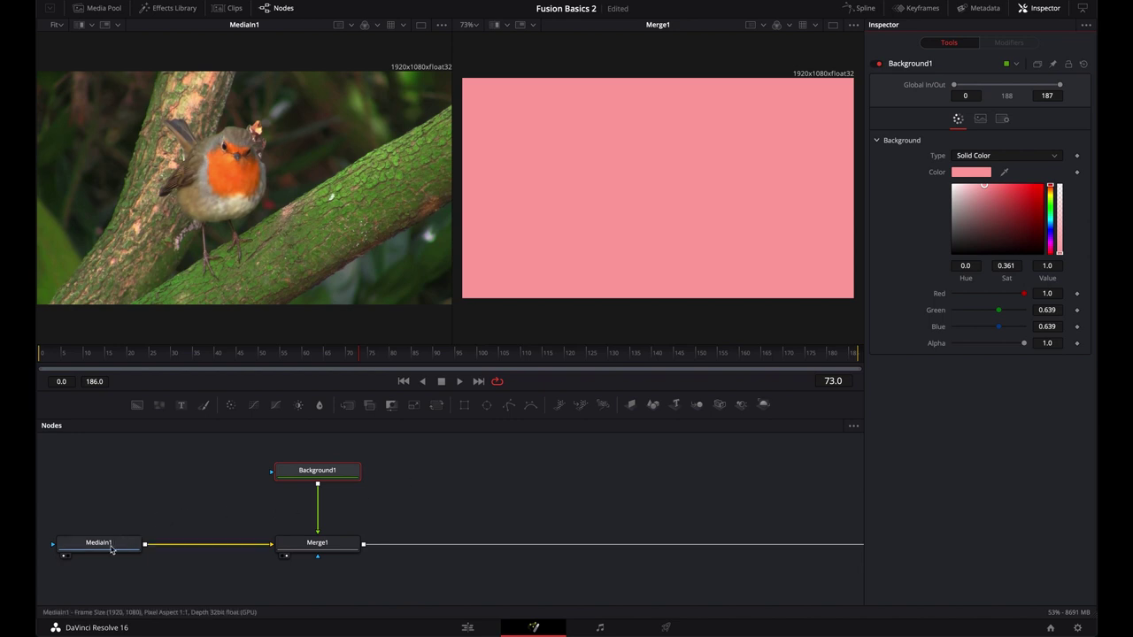
Lower Merge1's Blend to 0.0, then raise it to about 0.5 to mix the background color with the clip.
{"action": "left_click", "coordinate": [319, 548]}
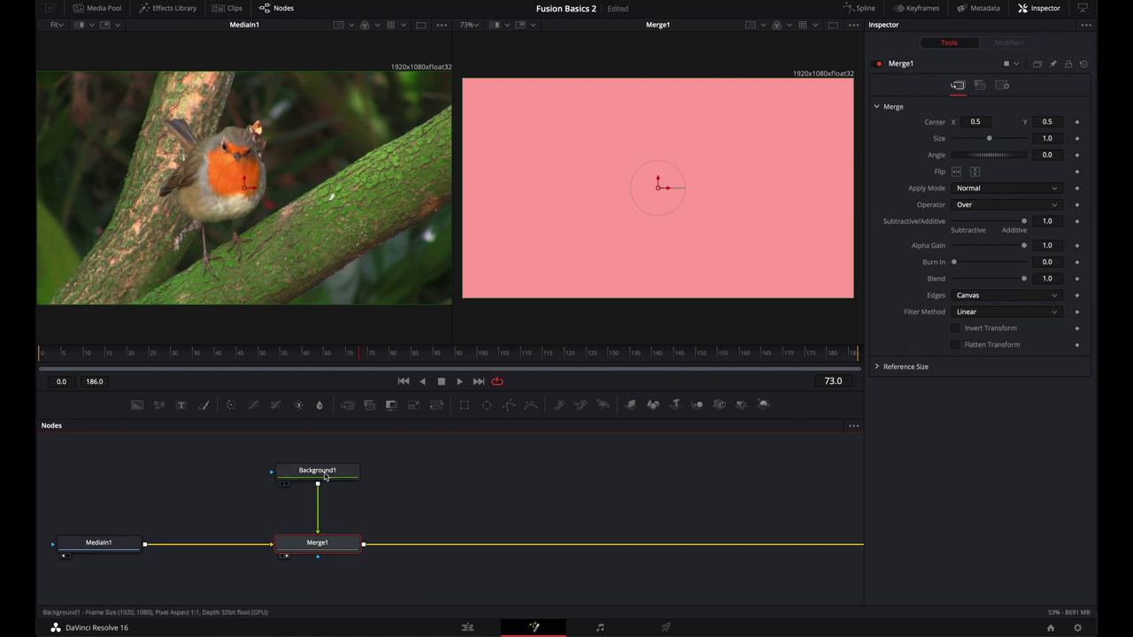
{"action": "mouse_move", "coordinate": [326, 477]}
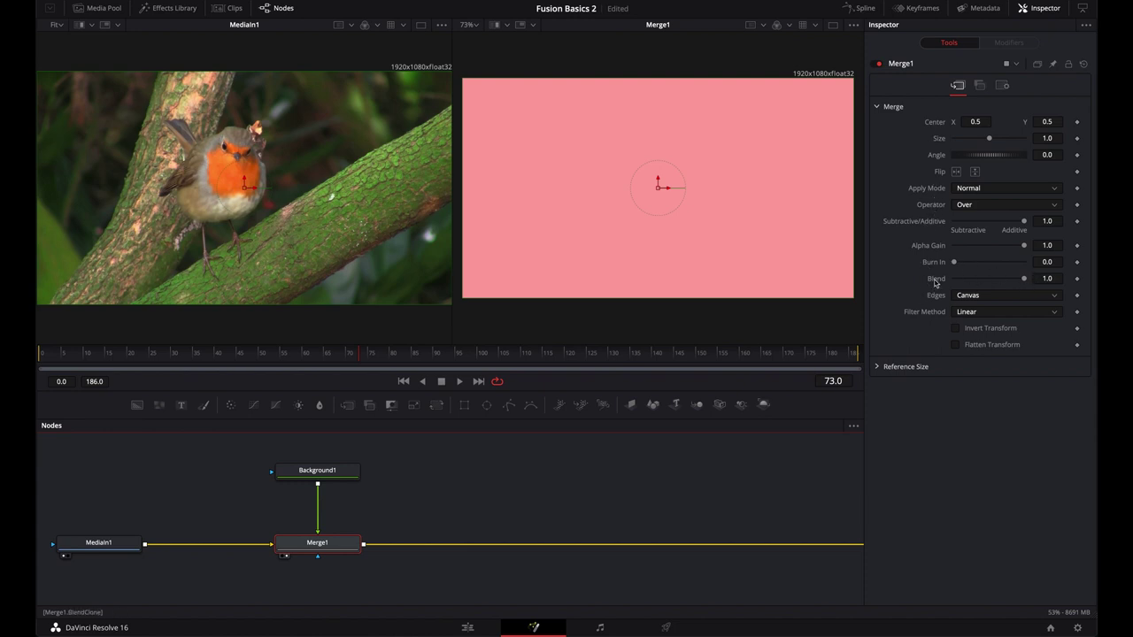
{"action": "left_click_drag", "start_coordinate": [1024, 280], "coordinate": [962, 281]}
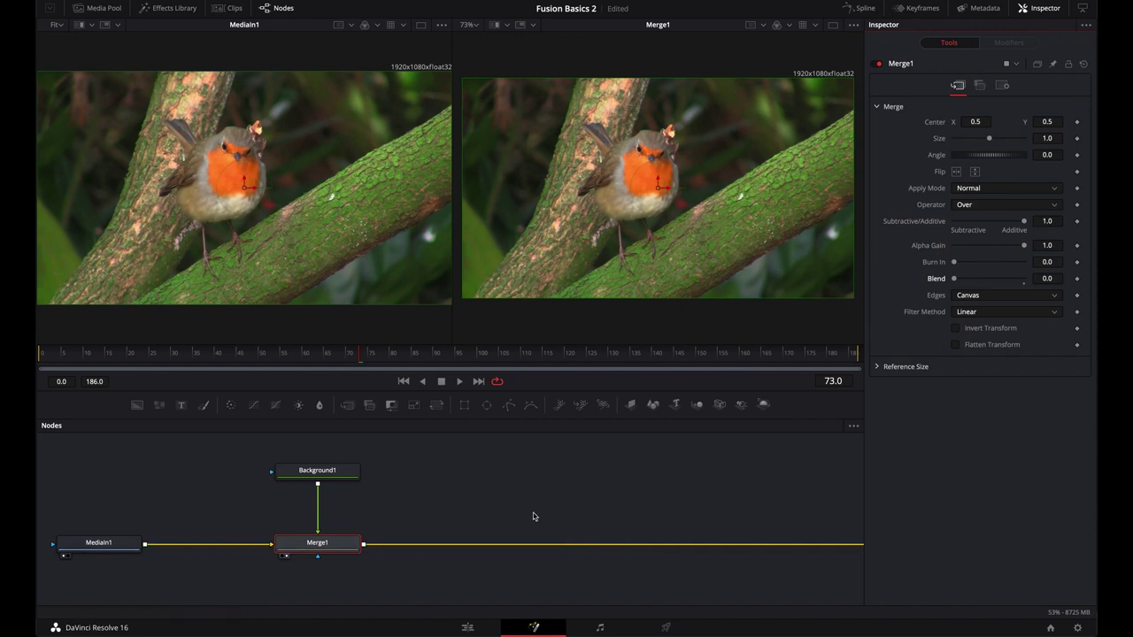
{"action": "left_click_drag", "start_coordinate": [954, 278], "coordinate": [991, 281]}
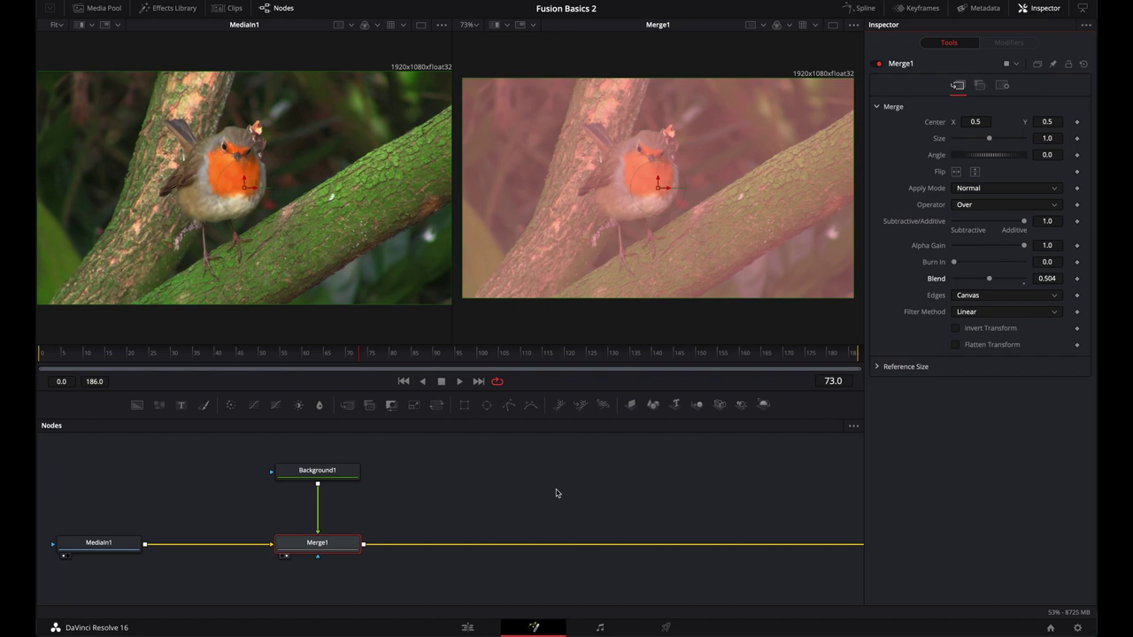
Delete the Background1 node and set Merge1's Blend to 1.0.
{"action": "left_click_drag", "start_coordinate": [250, 458], "coordinate": [457, 487]}
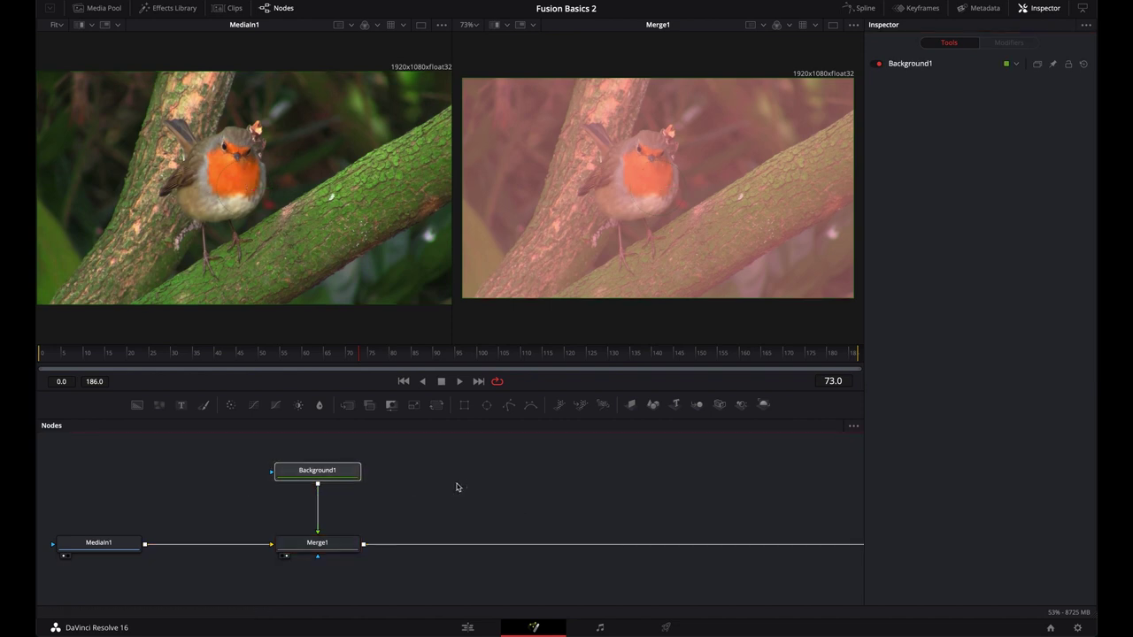
{"action": "key", "text": "Delete"}
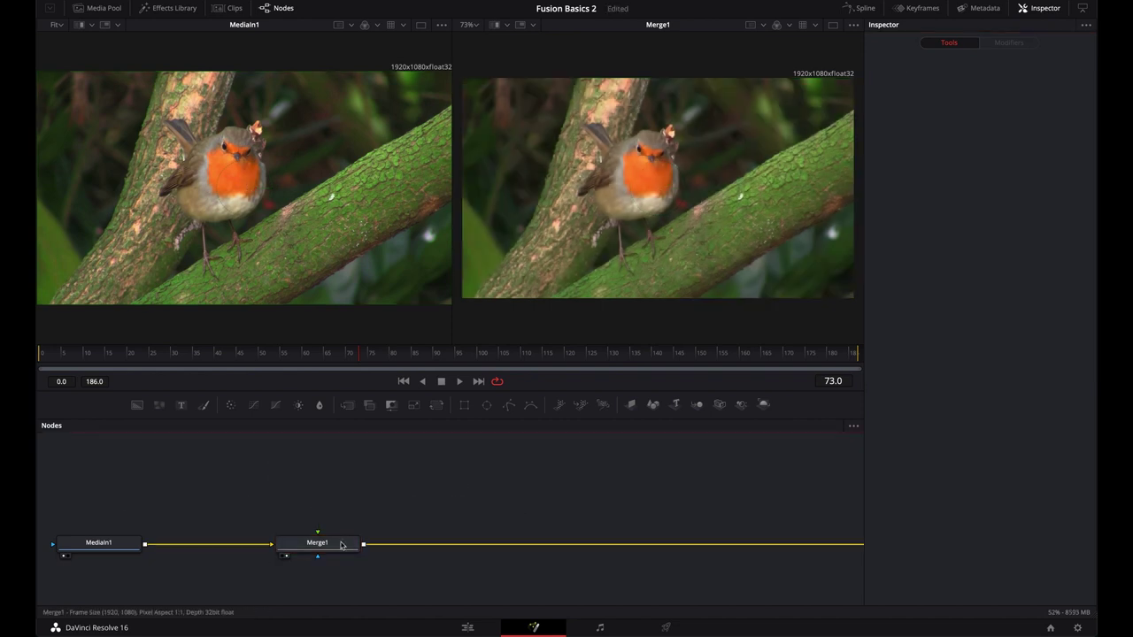
{"action": "left_click", "coordinate": [295, 531]}
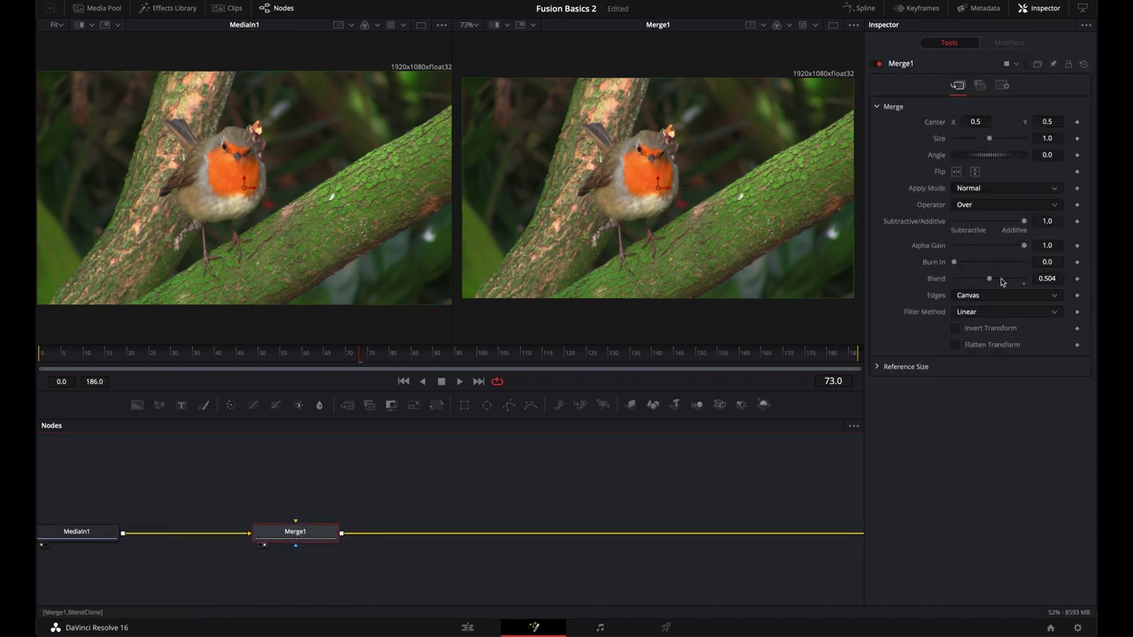
{"action": "left_click_drag", "start_coordinate": [991, 281], "coordinate": [1053, 278]}
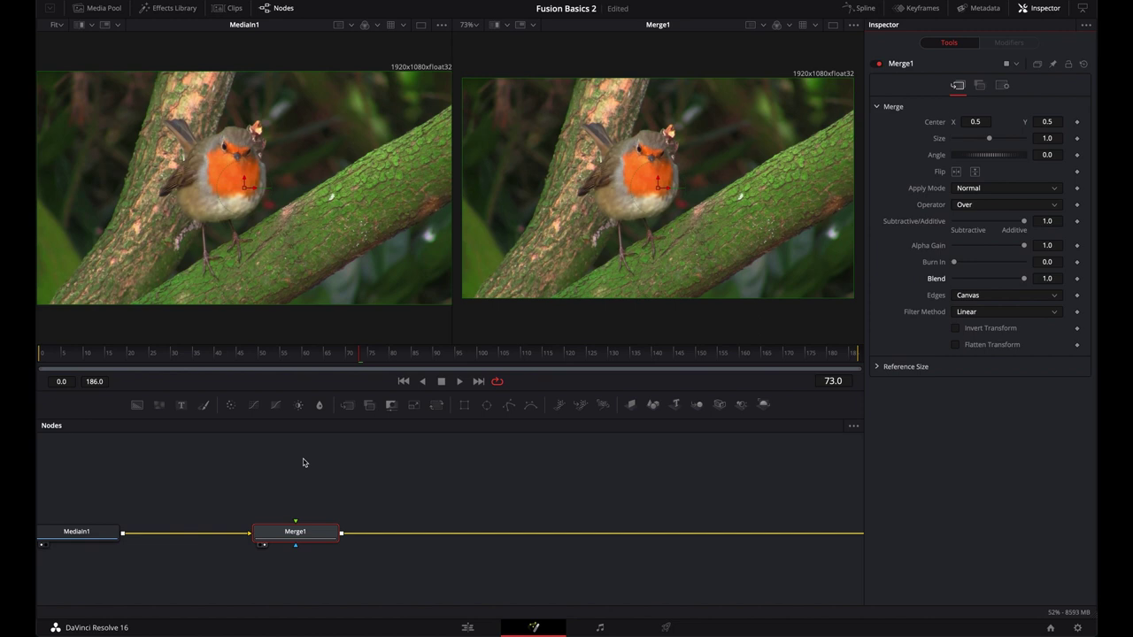
Disconnect Merge1 from both MediaIn1 and MediaOut1.
{"action": "left_click_drag", "start_coordinate": [364, 494], "coordinate": [416, 474]}
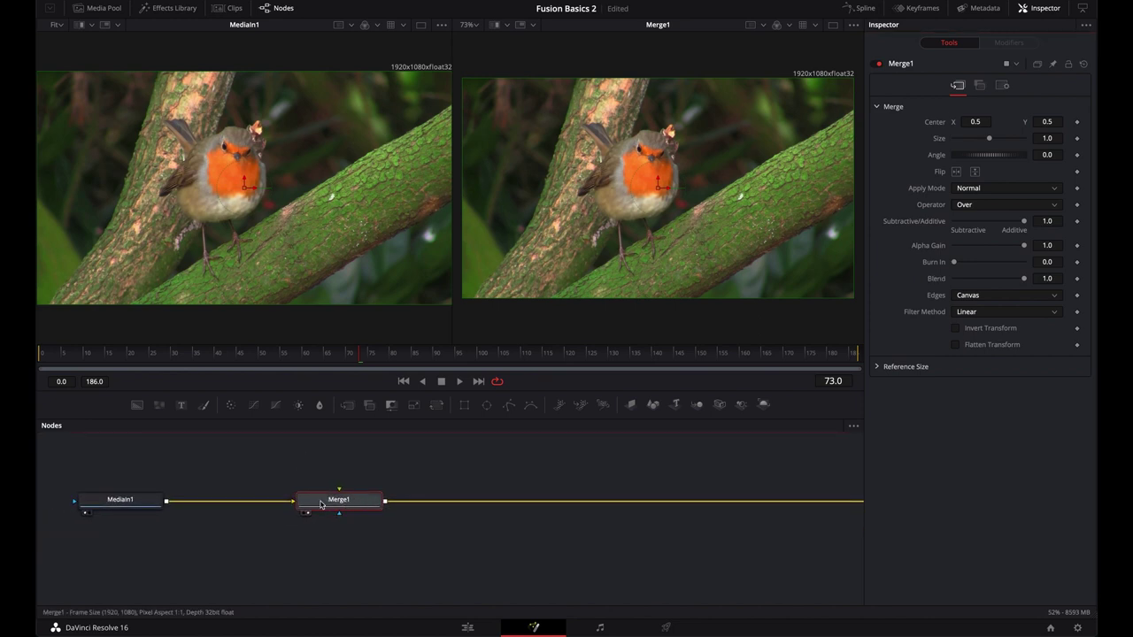
{"action": "left_click_drag", "start_coordinate": [293, 505], "coordinate": [397, 506]}
{"action": "scroll", "coordinate": [344, 531], "scroll_direction": "right", "scroll_amount": 5}
{"action": "left_click_drag", "start_coordinate": [781, 502], "coordinate": [486, 549]}
{"action": "left_click", "coordinate": [488, 521]}
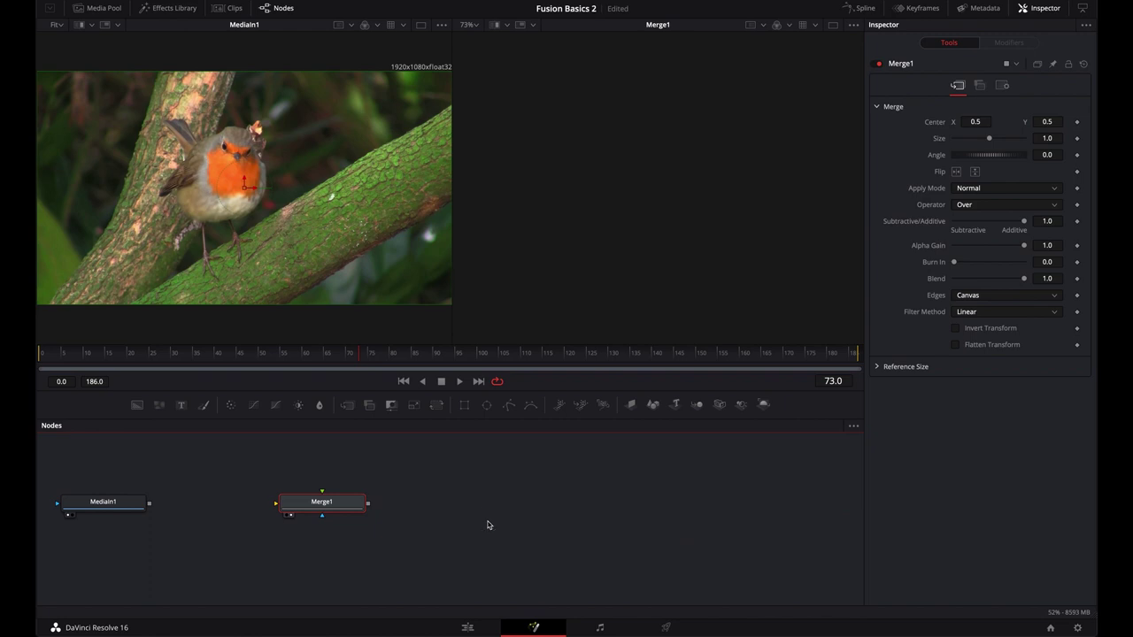
Add a Text node and place it directly above Merge1 without connecting it.
{"action": "left_click", "coordinate": [182, 404]}
{"action": "left_click_drag", "start_coordinate": [488, 505], "coordinate": [324, 433]}
{"action": "scroll", "coordinate": [466, 483], "scroll_direction": "up", "scroll_amount": 2}
{"action": "scroll", "coordinate": [458, 501], "scroll_direction": "down", "scroll_amount": 3}
{"action": "left_click_drag", "start_coordinate": [420, 498], "coordinate": [467, 486]}
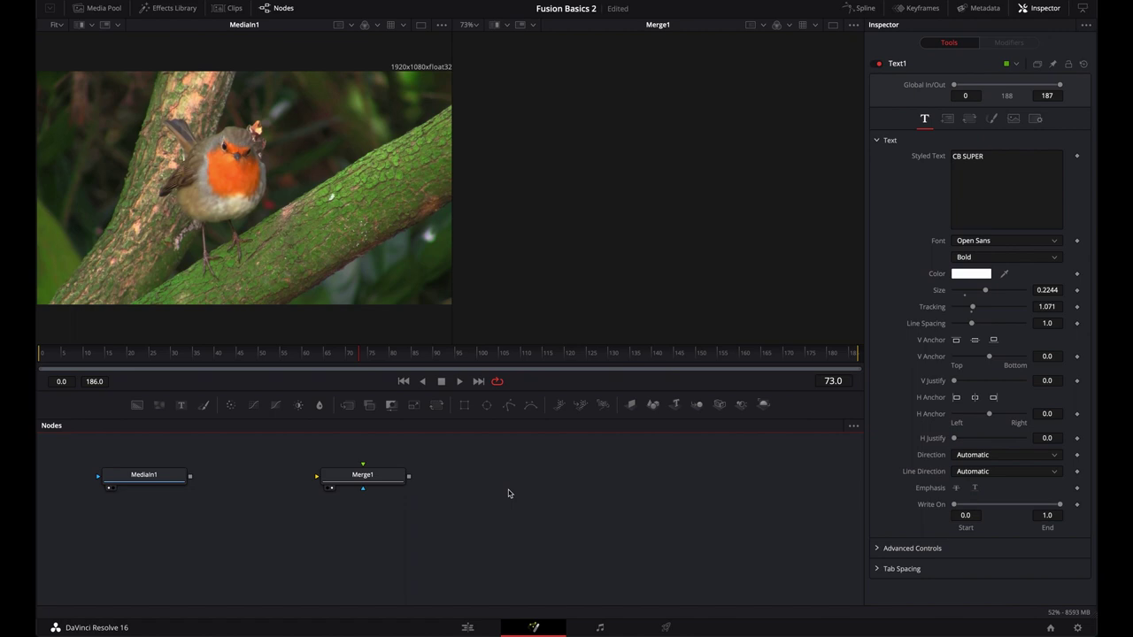
{"action": "left_click_drag", "start_coordinate": [508, 493], "coordinate": [495, 507]}
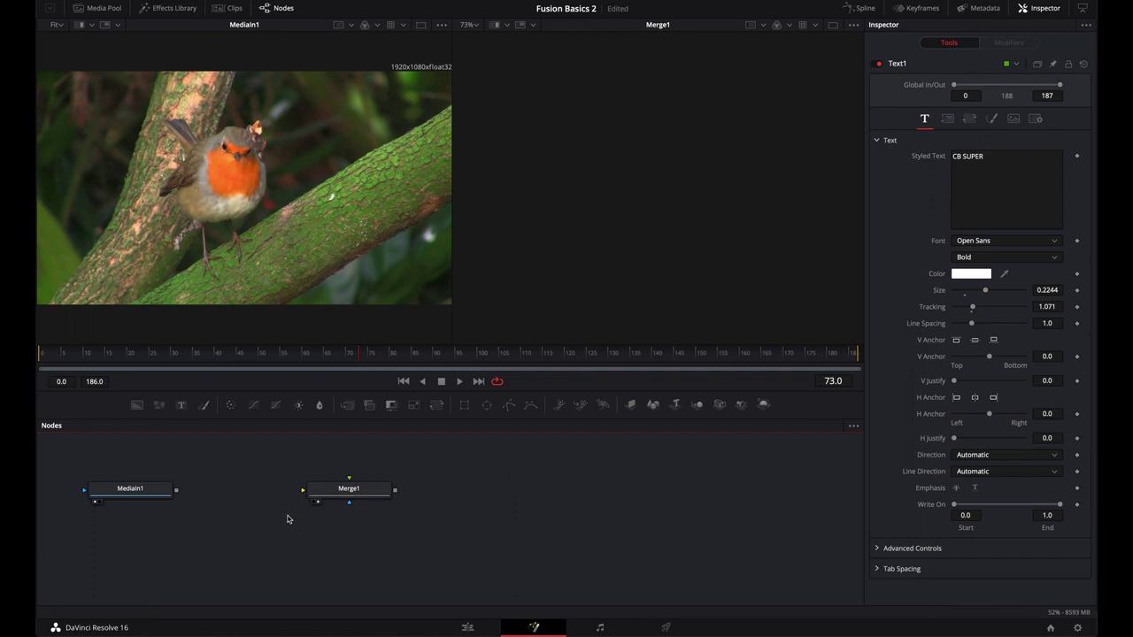
Connect MediaIn1's output to Merge1's Background input.
{"action": "scroll", "coordinate": [235, 514], "scroll_direction": "left", "scroll_amount": 1}
{"action": "left_click", "coordinate": [202, 491]}
{"action": "left_click_drag", "start_coordinate": [209, 494], "coordinate": [375, 493]}
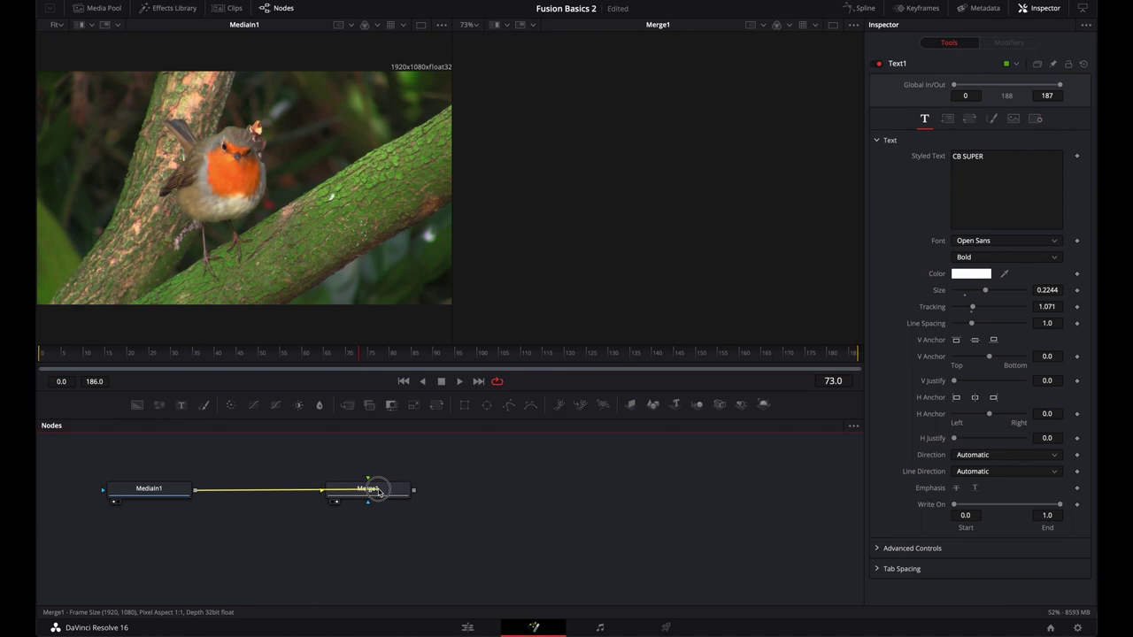
{"action": "left_click", "coordinate": [378, 492]}
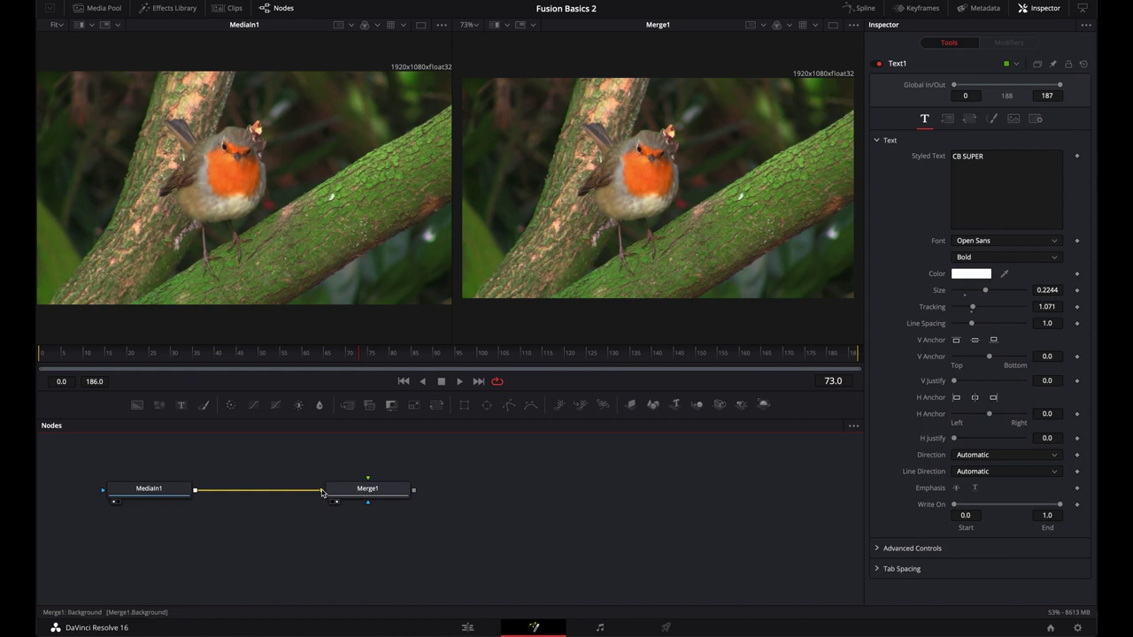
Reconnect MediaIn1 to Merge1 as the Effect Mask, then switch the connection back to the Background input.
{"action": "left_click_drag", "start_coordinate": [323, 495], "coordinate": [270, 508]}
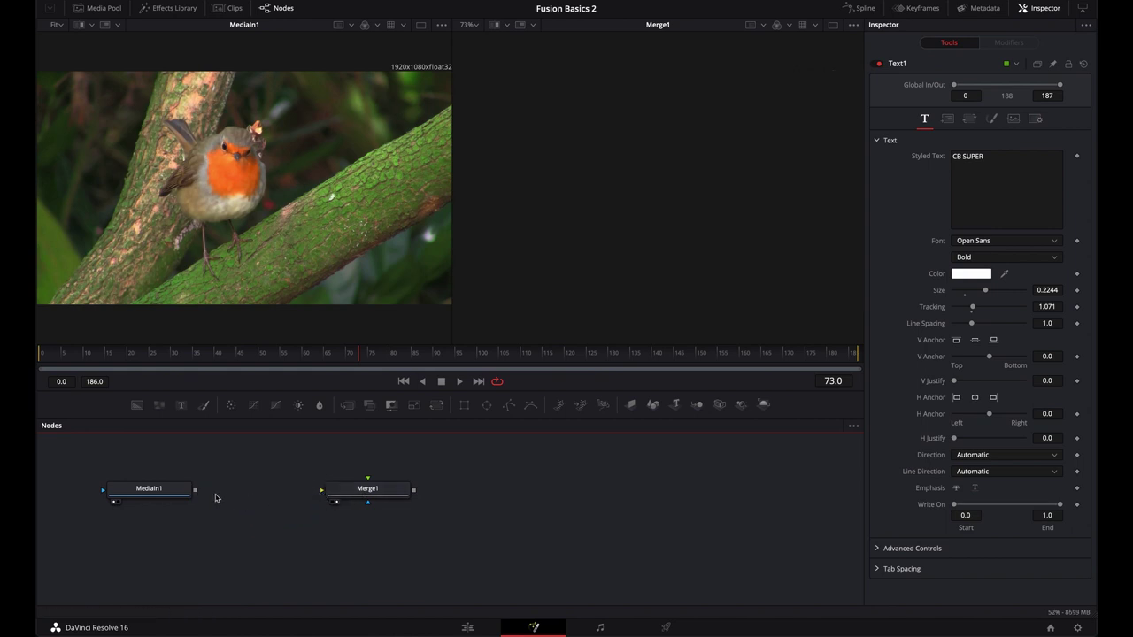
{"action": "left_click_drag", "start_coordinate": [196, 493], "coordinate": [361, 494]}
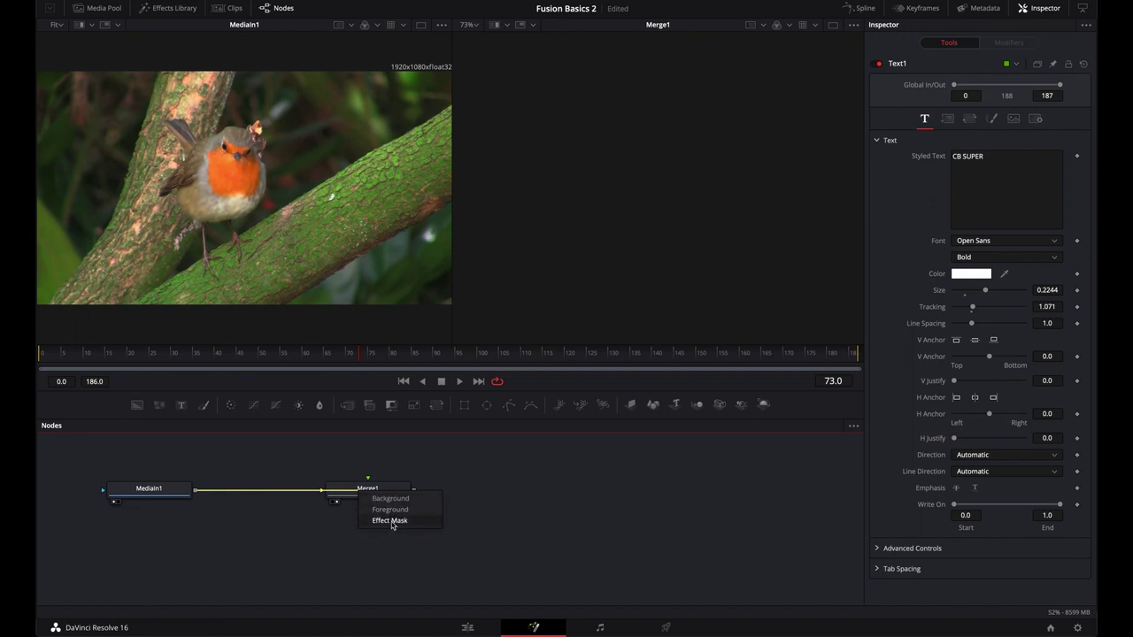
{"action": "left_click", "coordinate": [386, 522]}
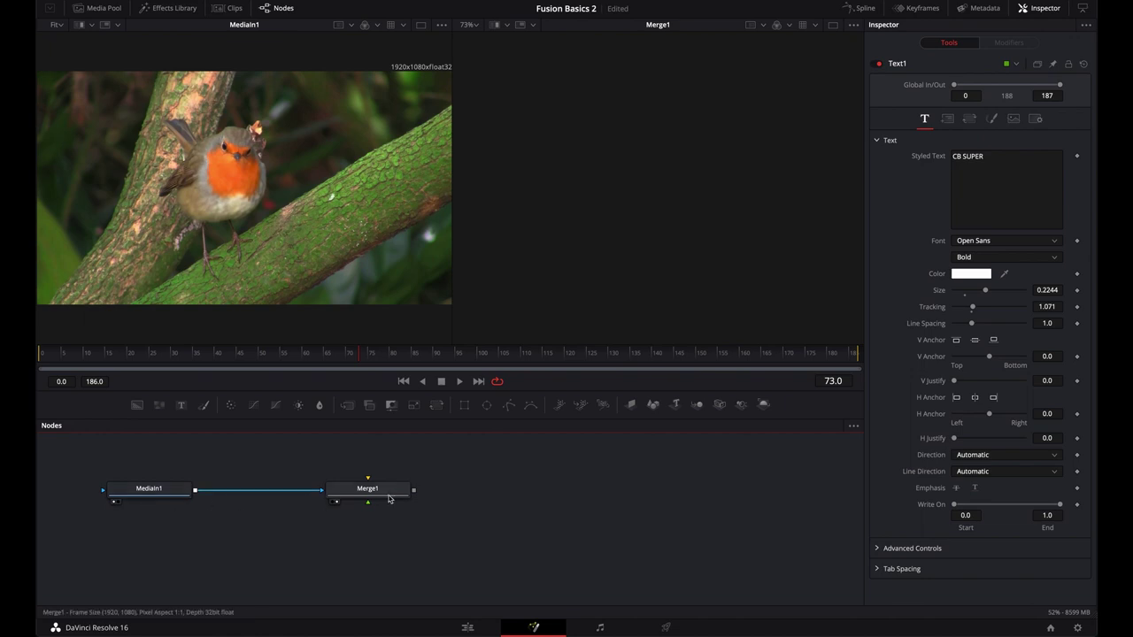
{"action": "mouse_move", "coordinate": [370, 495]}
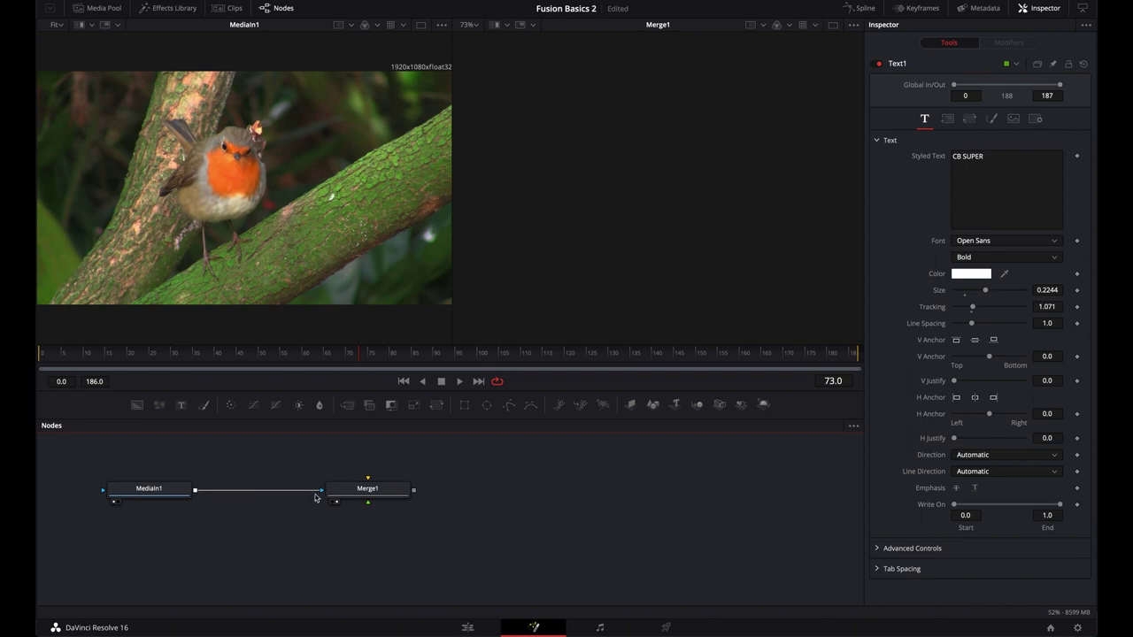
{"action": "left_click_drag", "start_coordinate": [316, 490], "coordinate": [373, 493]}
{"action": "left_click", "coordinate": [417, 499]}
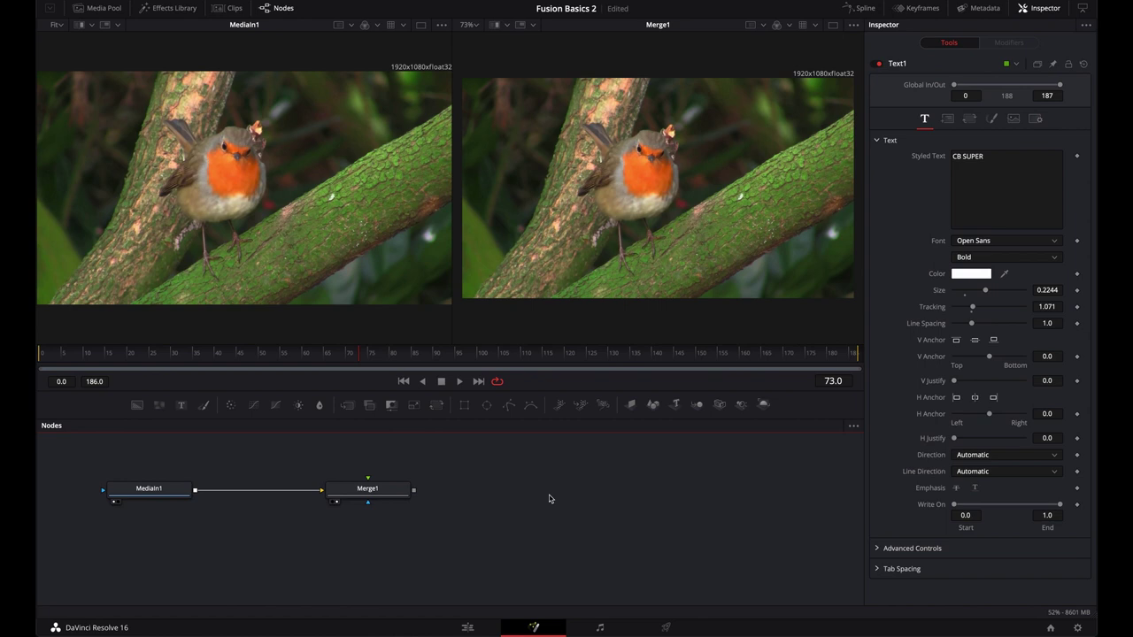
Connect Merge1's output to MediaOut1.
{"action": "scroll", "coordinate": [534, 493], "scroll_direction": "right", "scroll_amount": 5}
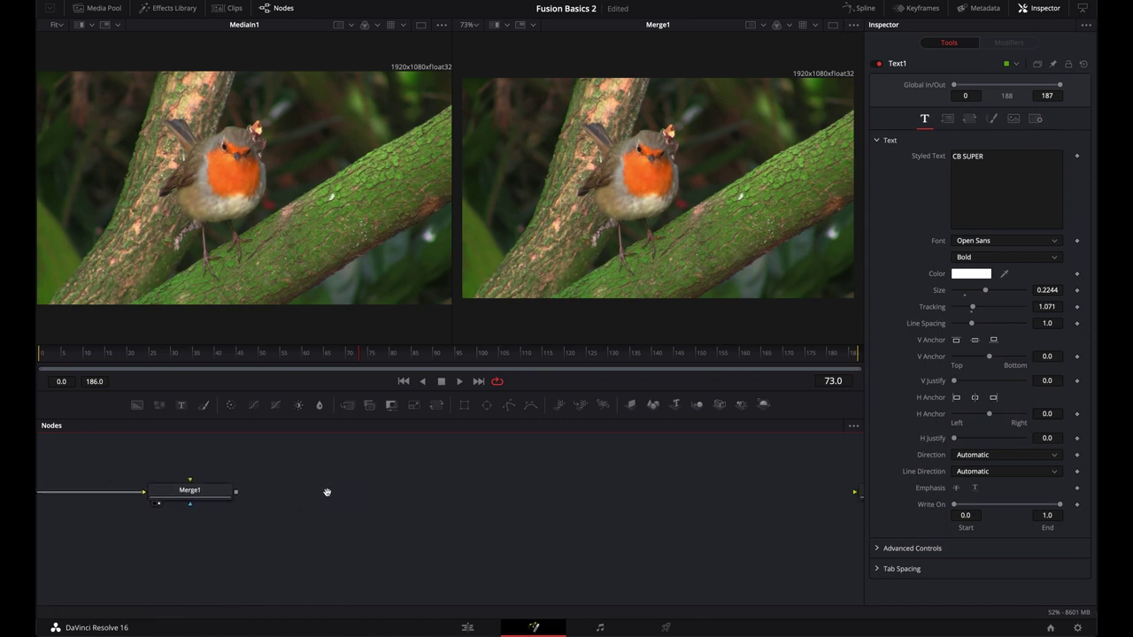
{"action": "left_click_drag", "start_coordinate": [192, 497], "coordinate": [809, 494]}
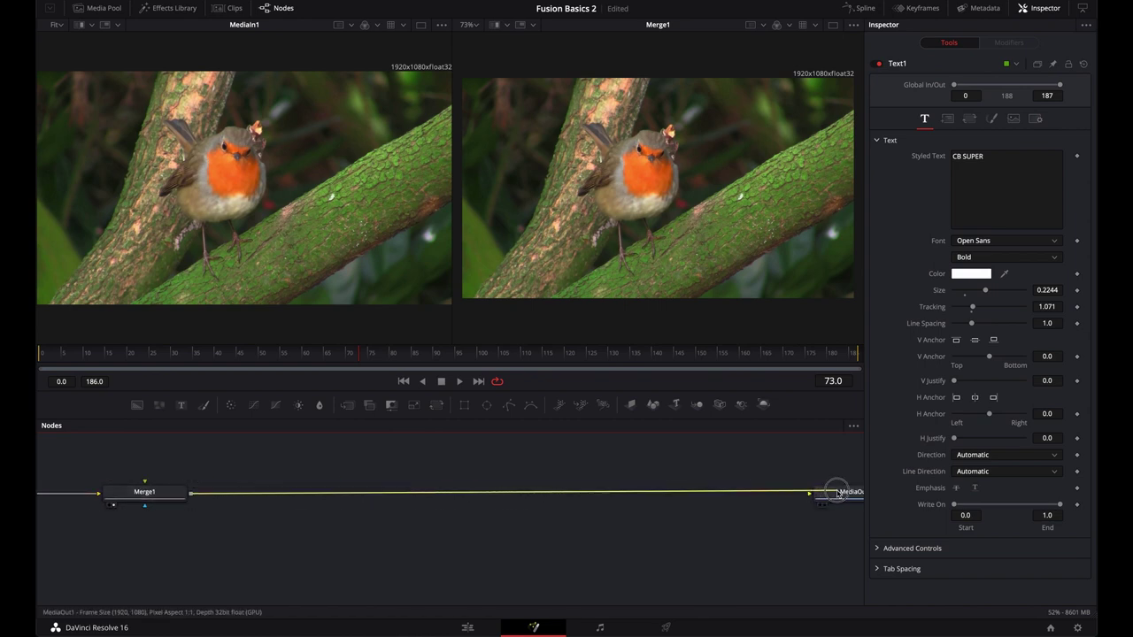
{"action": "scroll", "coordinate": [361, 531], "scroll_direction": "left", "scroll_amount": 5}
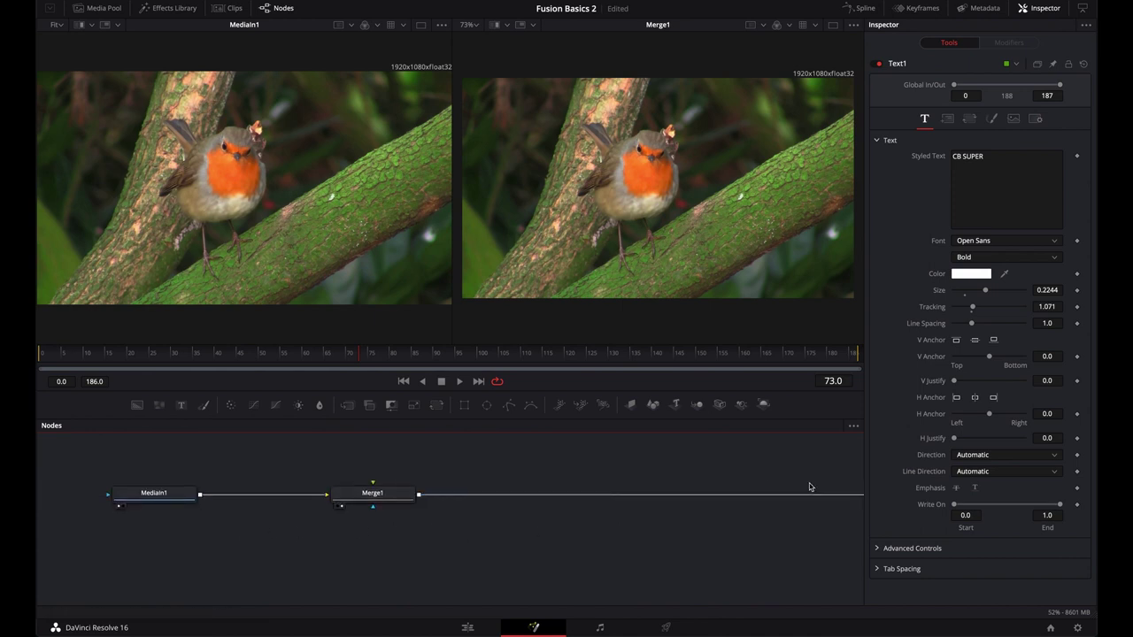
{"action": "left_click_drag", "start_coordinate": [704, 539], "coordinate": [329, 540]}
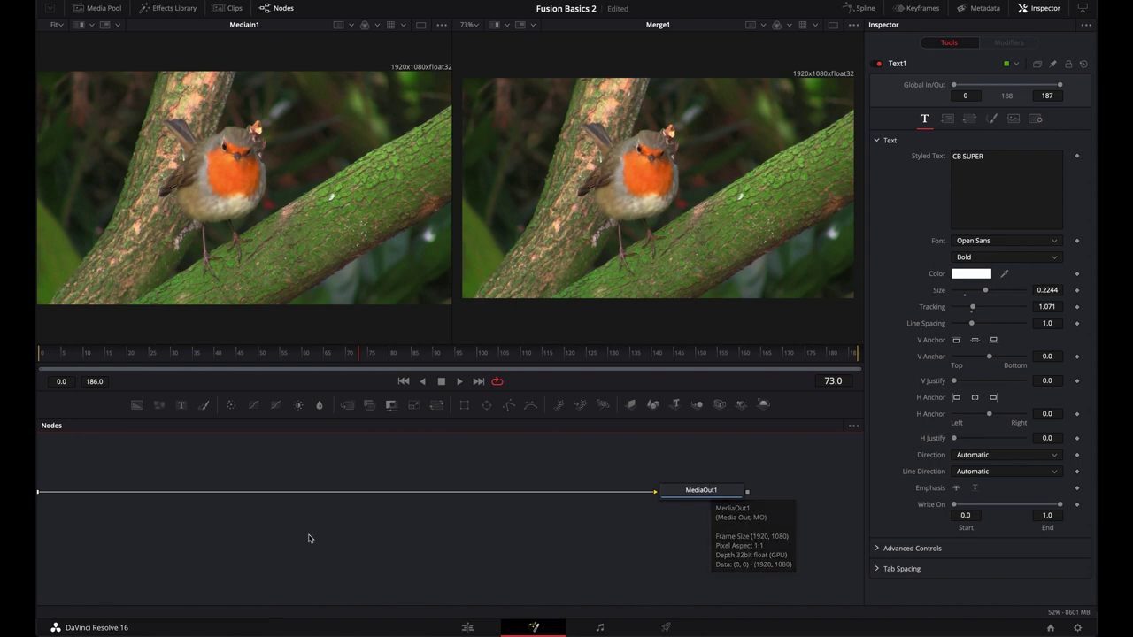
{"action": "left_click_drag", "start_coordinate": [208, 536], "coordinate": [552, 566]}
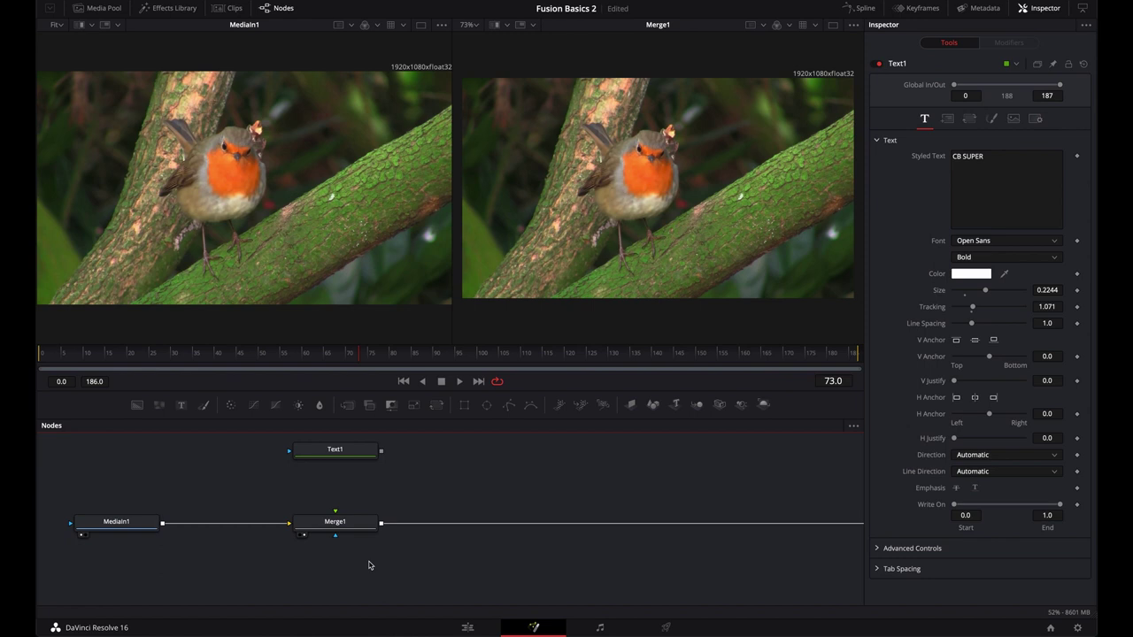
Show the Text1 node in the second viewer and change its styled text to TEXT.
{"action": "left_click", "coordinate": [335, 451]}
{"action": "left_click_drag", "start_coordinate": [336, 451], "coordinate": [589, 188]}
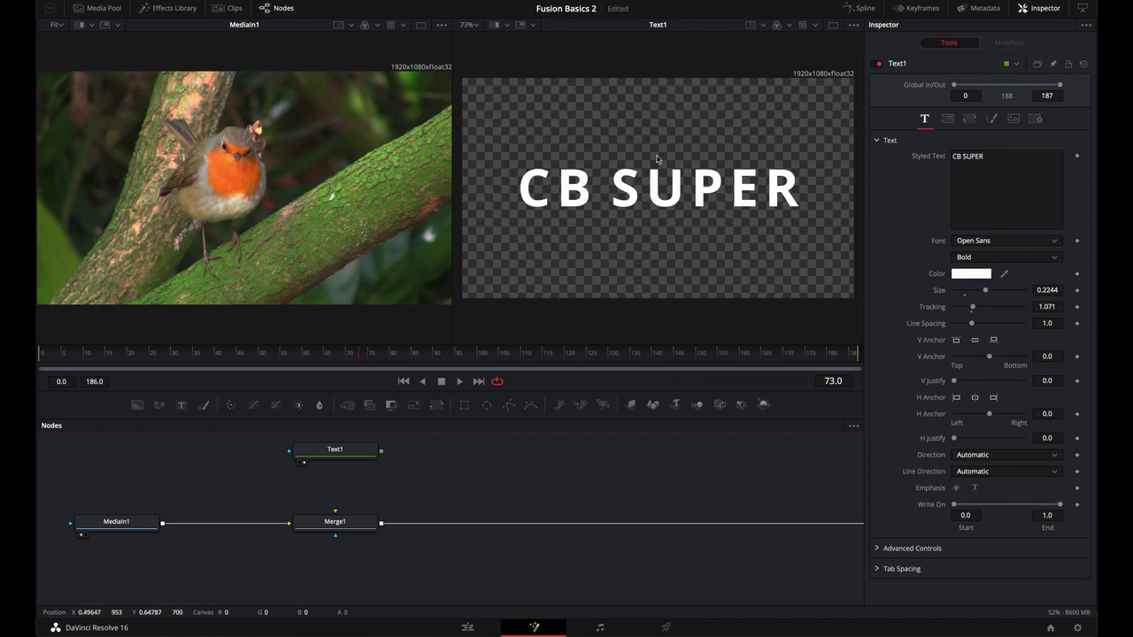
{"action": "scroll", "coordinate": [413, 499], "scroll_direction": "right", "scroll_amount": 3}
{"action": "scroll", "coordinate": [412, 499], "scroll_direction": "up", "scroll_amount": 2}
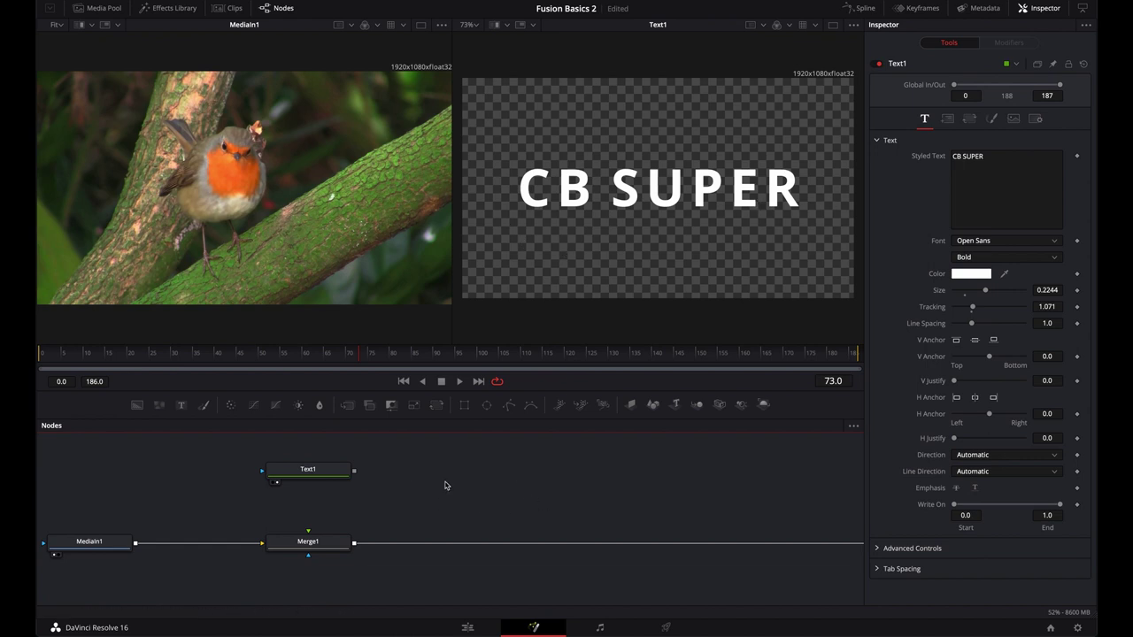
{"action": "left_click", "coordinate": [994, 156]}
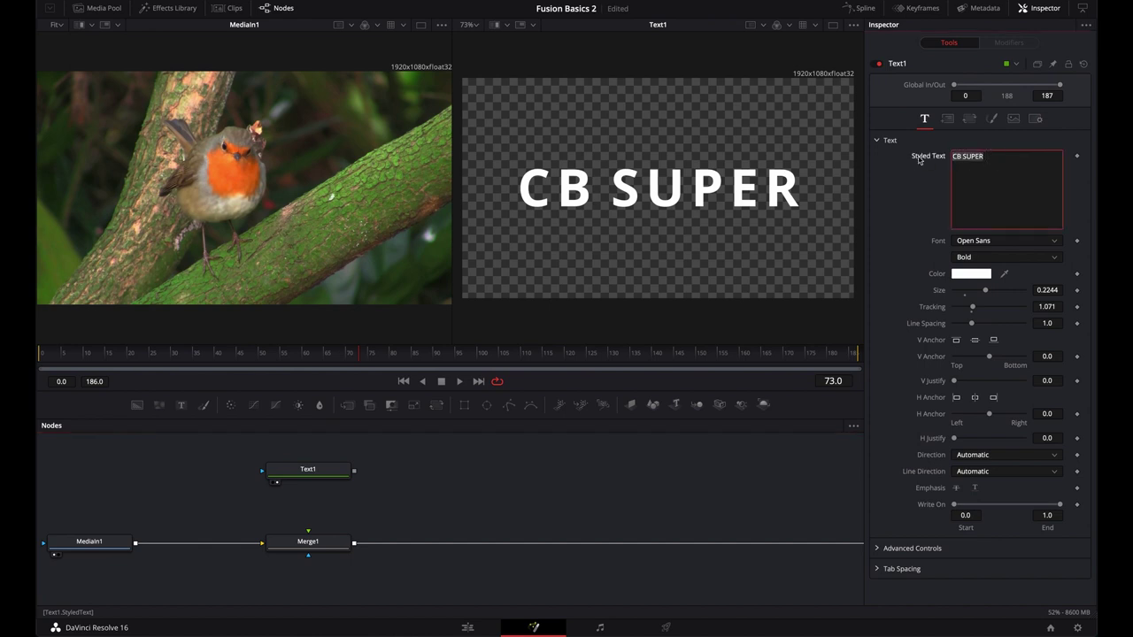
{"action": "type", "text": "TEXT"}
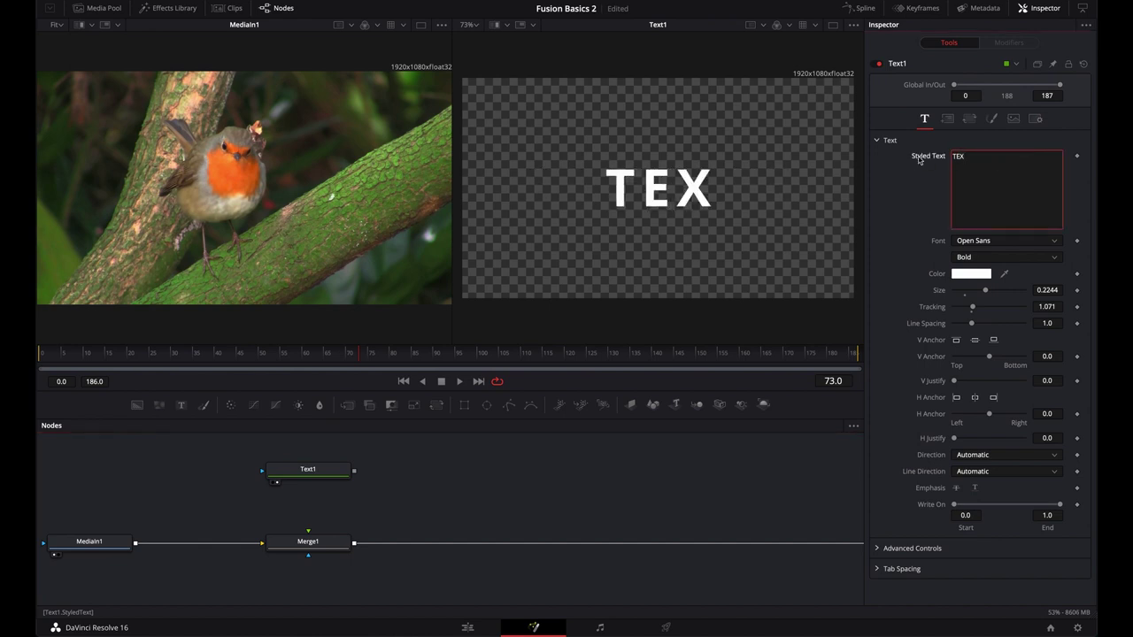
Save the Text1 node's current settings as the default for Text nodes.
{"action": "right_click", "coordinate": [325, 476]}
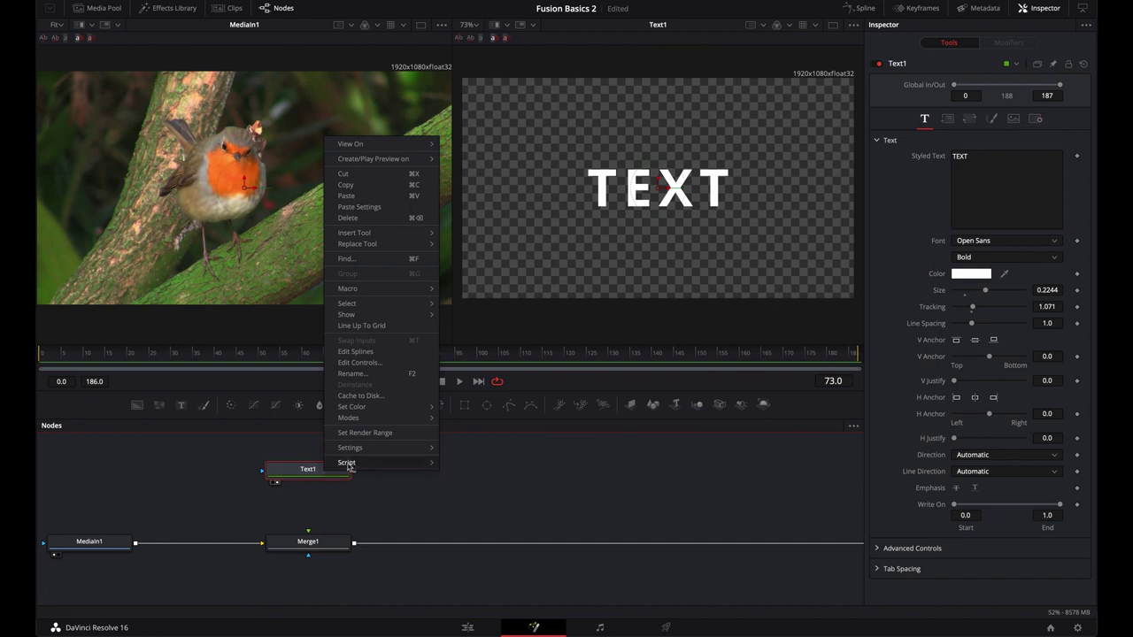
{"action": "mouse_move", "coordinate": [355, 450]}
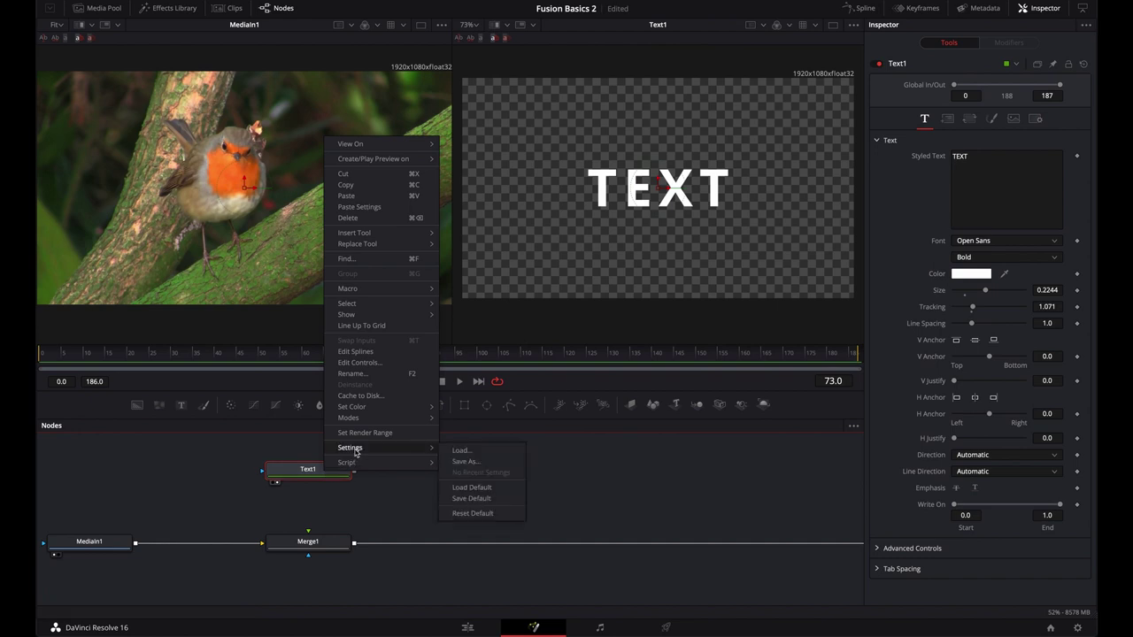
{"action": "left_click", "coordinate": [472, 499]}
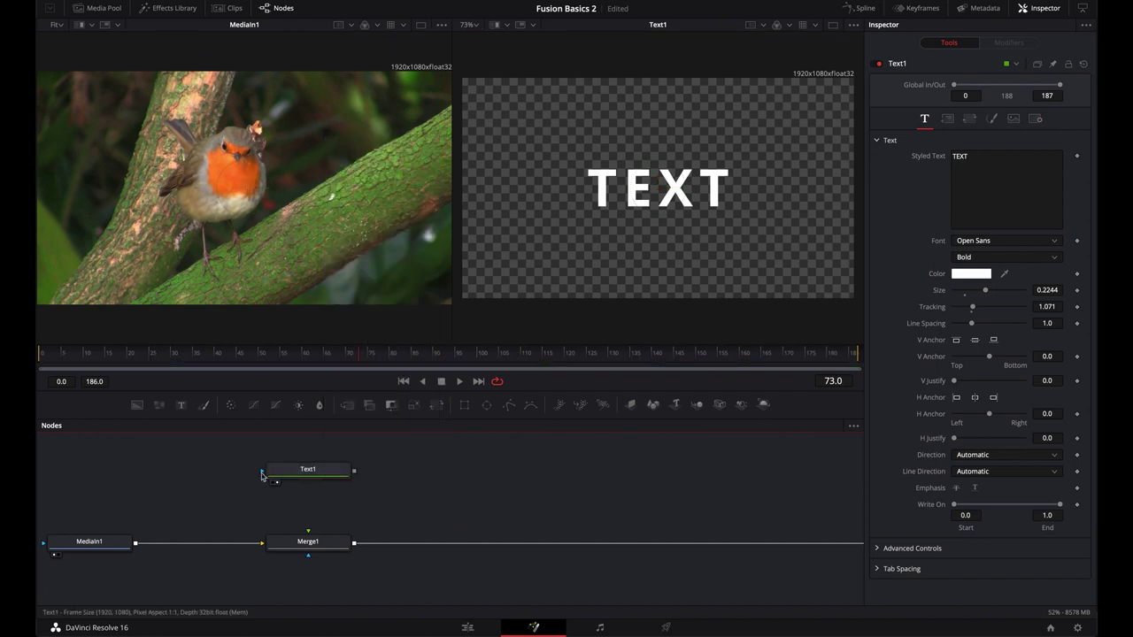
Delete the Text1 node, add a new Text node with the saved defaults, and place it directly above Merge1.
{"action": "key", "text": "Delete"}
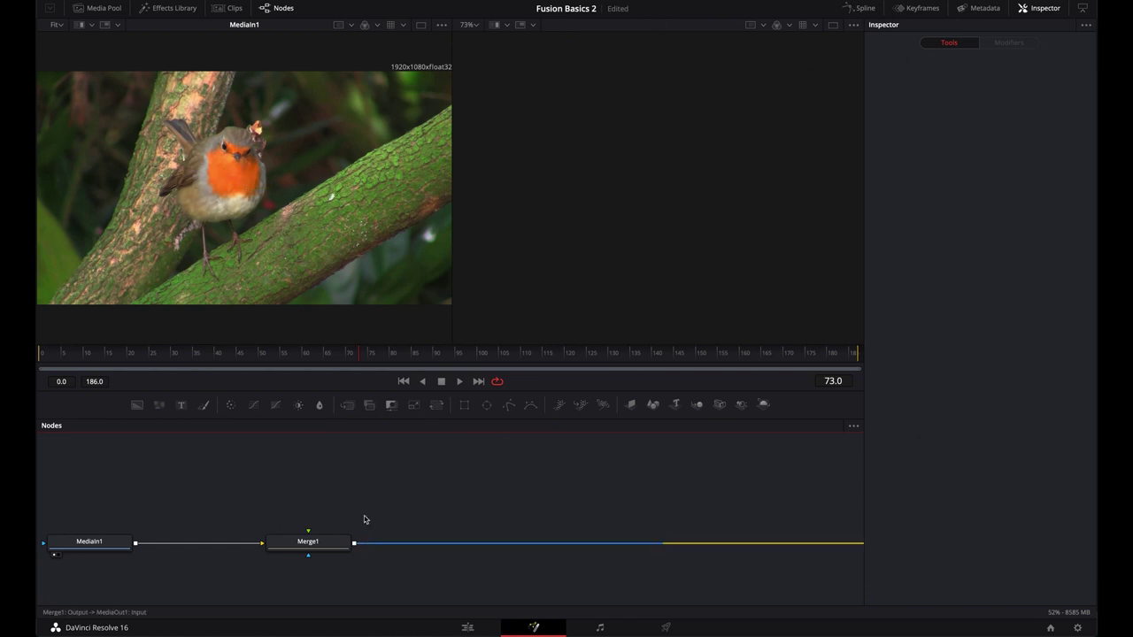
{"action": "left_click", "coordinate": [181, 405]}
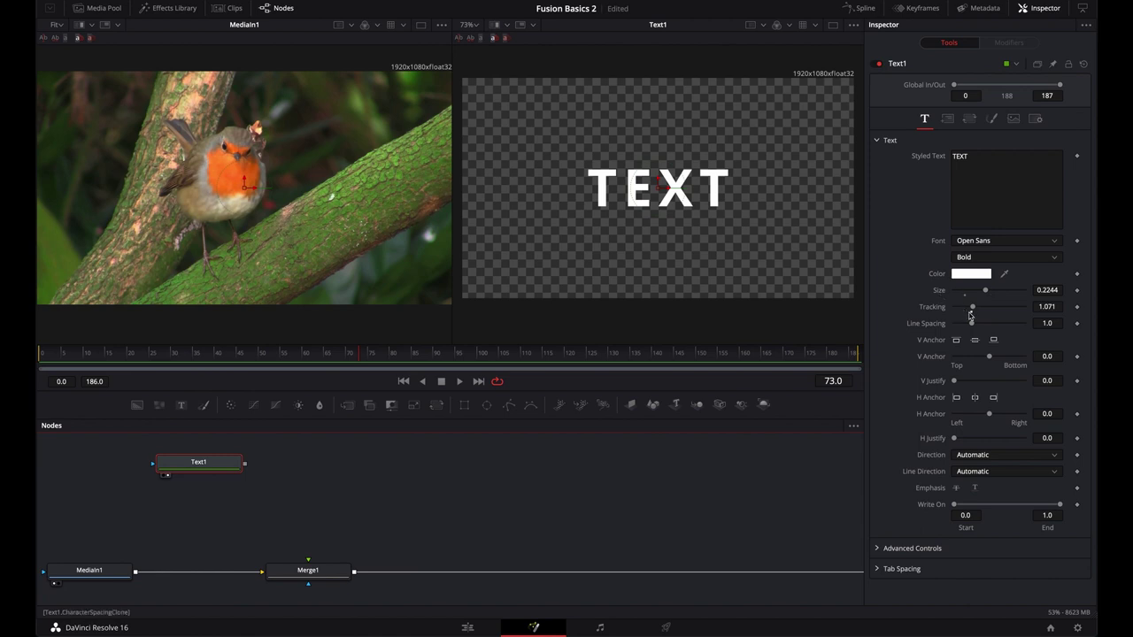
{"action": "left_click_drag", "start_coordinate": [230, 462], "coordinate": [340, 497]}
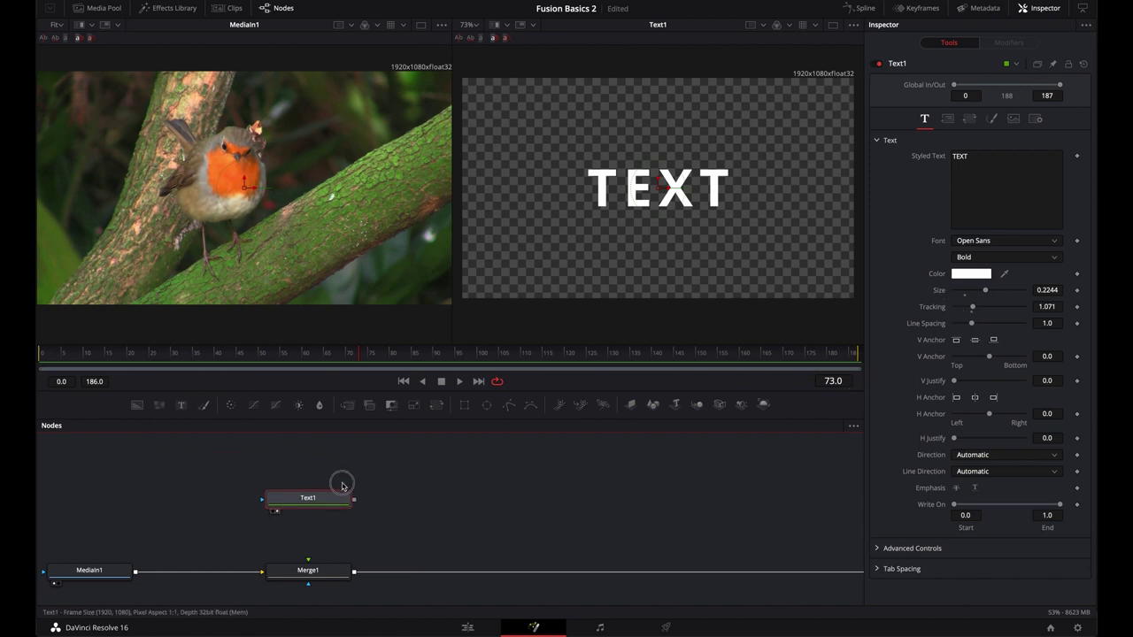
Connect Text1's output to Merge1's Foreground input.
{"action": "left_click_drag", "start_coordinate": [484, 497], "coordinate": [505, 479]}
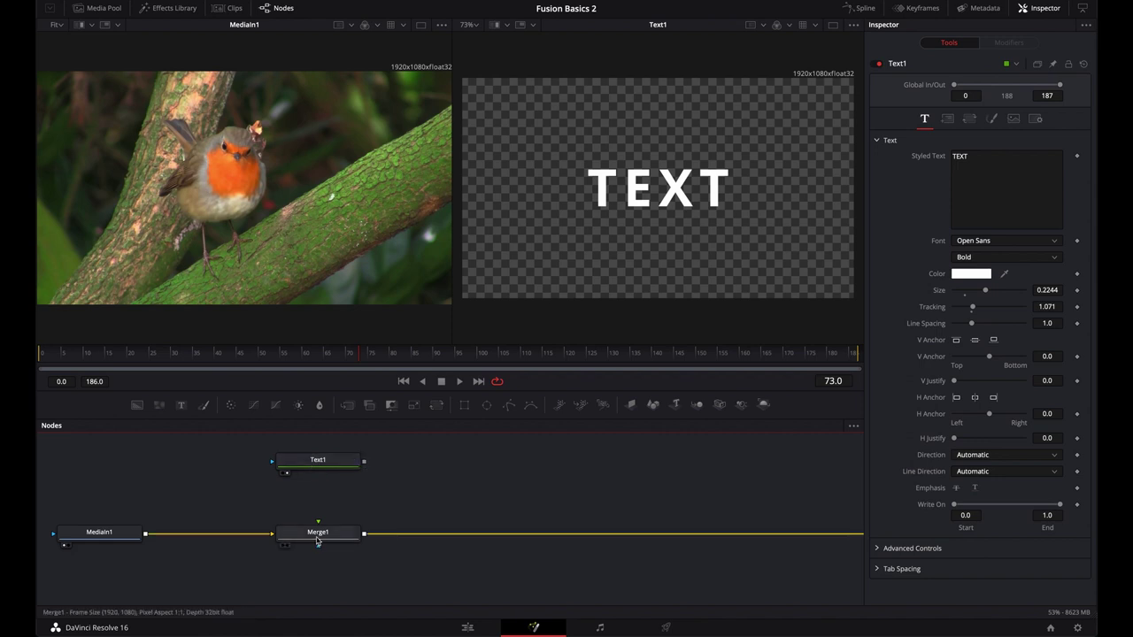
{"action": "left_click", "coordinate": [363, 465]}
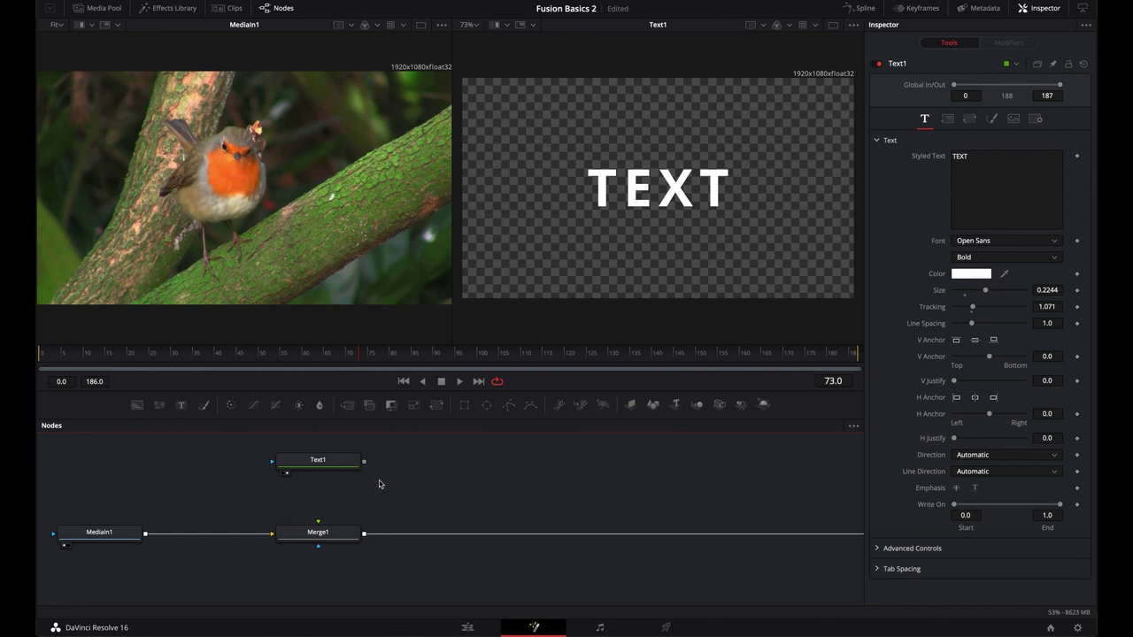
{"action": "left_click_drag", "start_coordinate": [364, 462], "coordinate": [347, 545]}
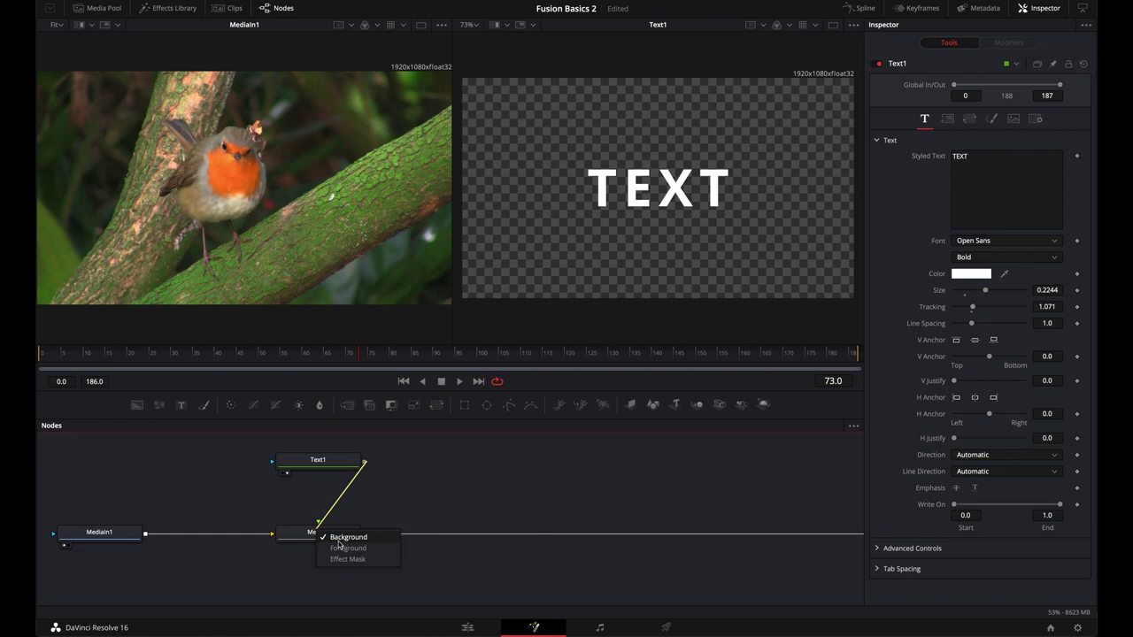
{"action": "left_click_drag", "start_coordinate": [338, 545], "coordinate": [342, 550]}
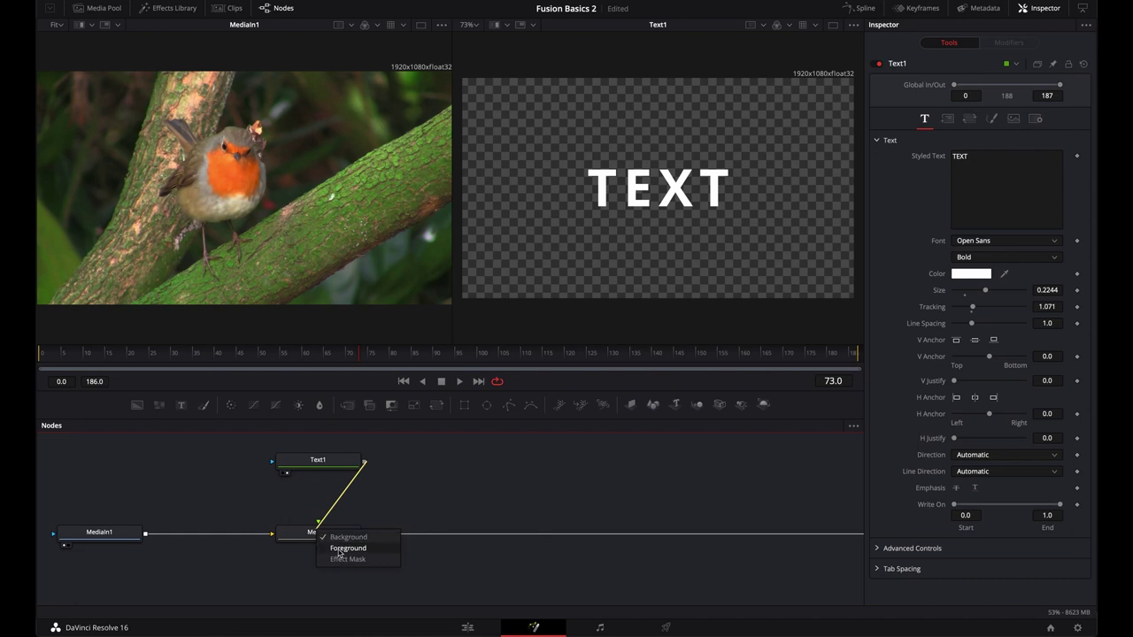
{"action": "left_click", "coordinate": [347, 549]}
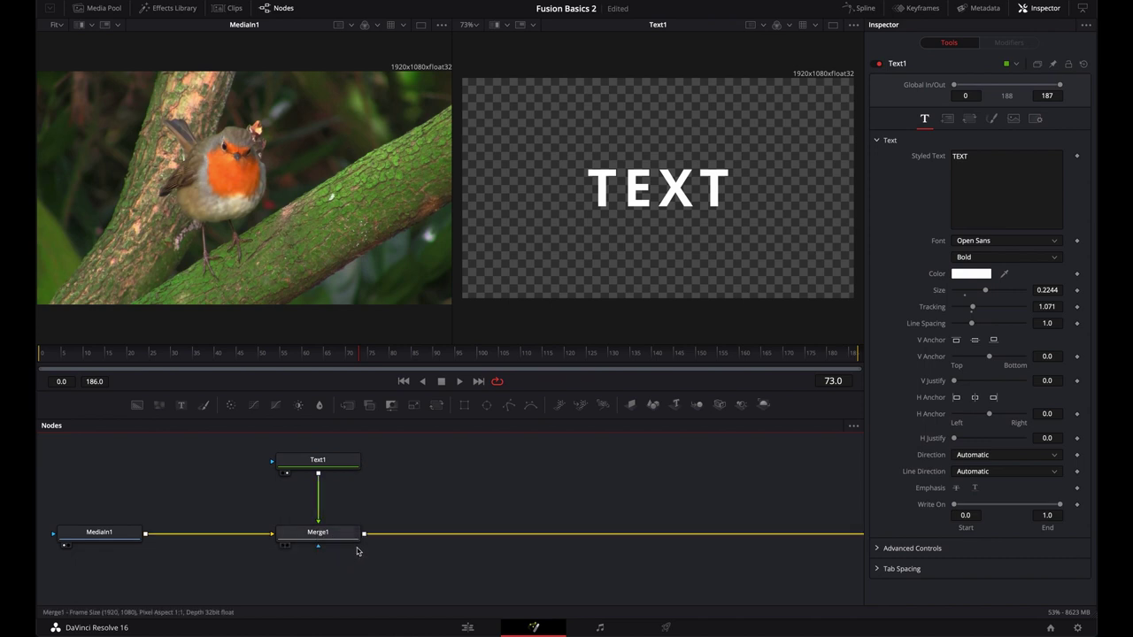
View Merge1 in the second viewer and examine the node chain from MediaIn1 and Text1 through to MediaOut1.
{"action": "left_click_drag", "start_coordinate": [499, 495], "coordinate": [390, 492]}
{"action": "left_click", "coordinate": [224, 532]}
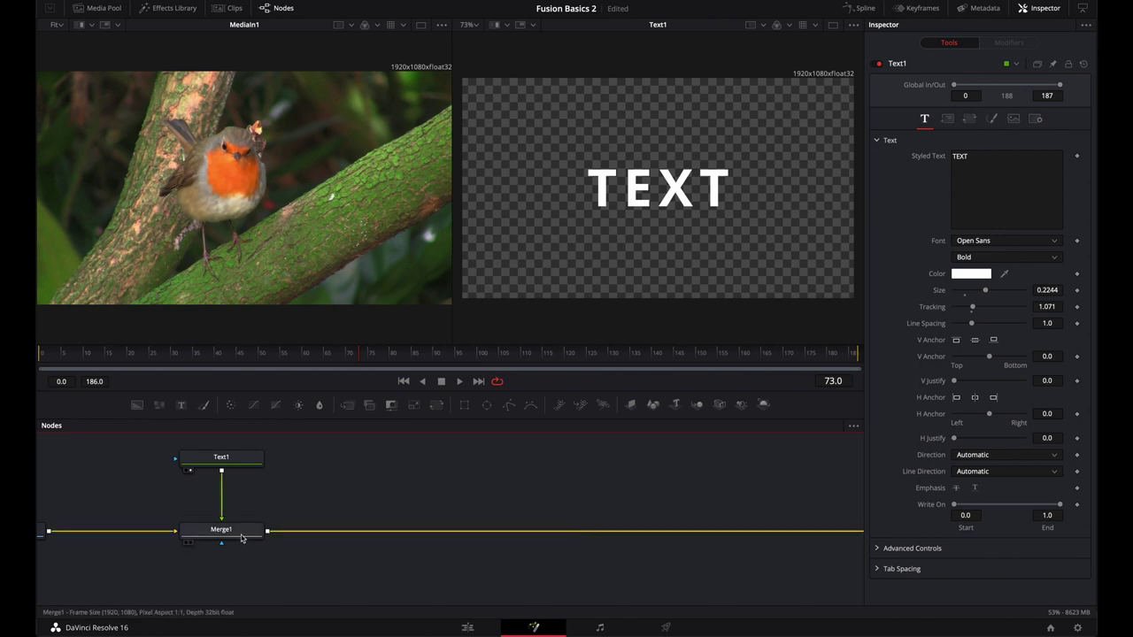
{"action": "left_click_drag", "start_coordinate": [221, 534], "coordinate": [703, 193]}
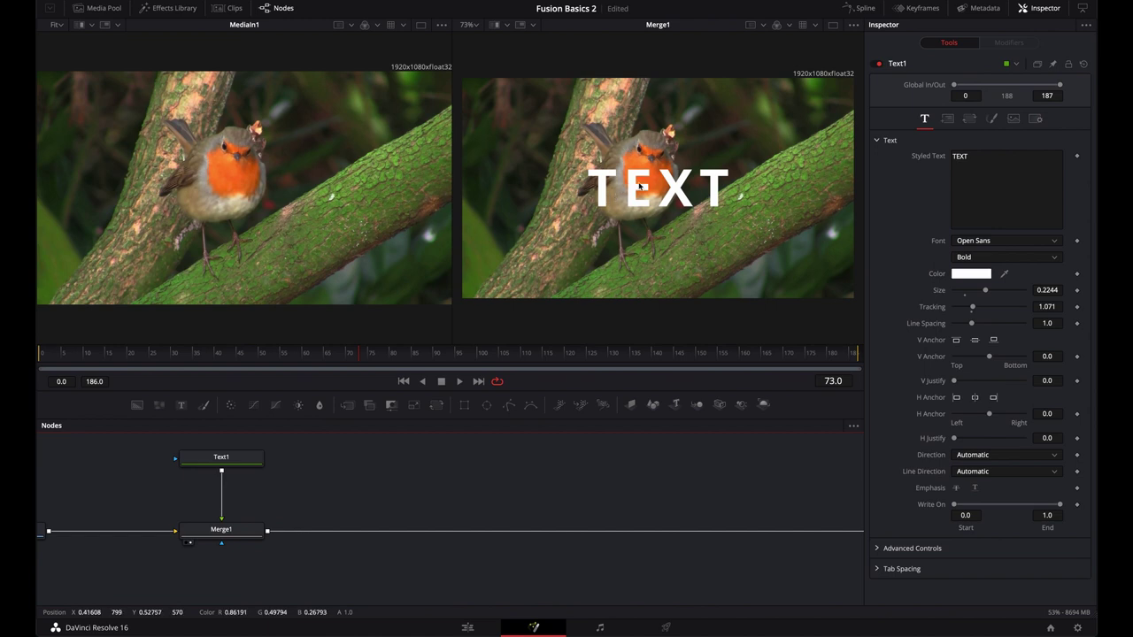
{"action": "mouse_move", "coordinate": [395, 493]}
{"action": "left_mouse_down"}
{"action": "mouse_move", "coordinate": [561, 493]}
{"action": "mouse_move", "coordinate": [405, 493]}
{"action": "left_mouse_up"}
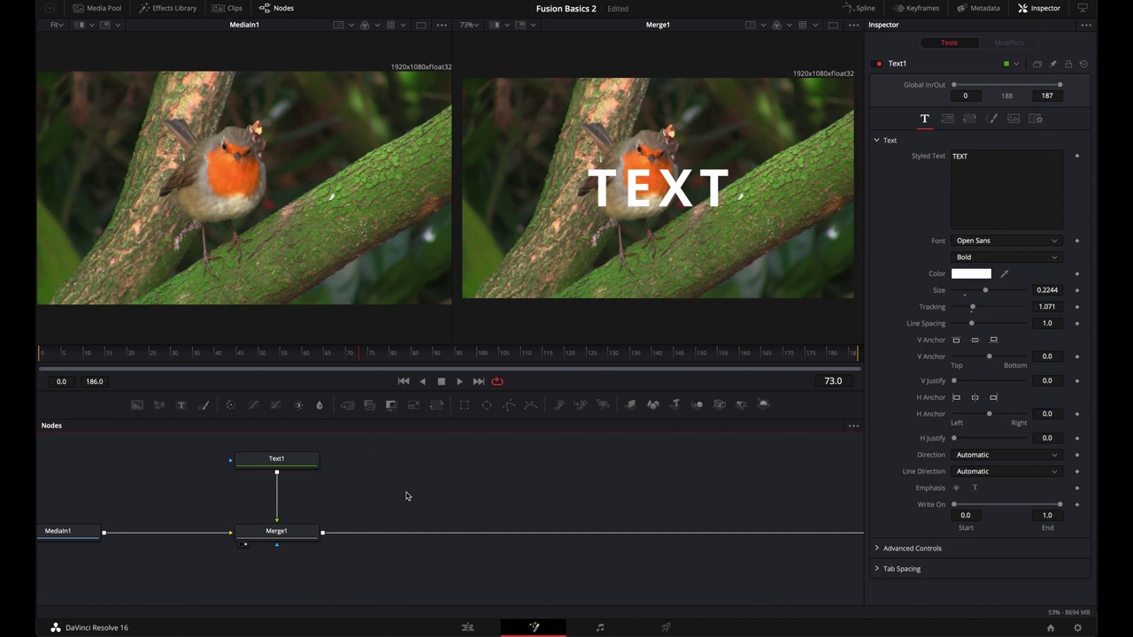
{"action": "left_click_drag", "start_coordinate": [406, 495], "coordinate": [361, 480]}
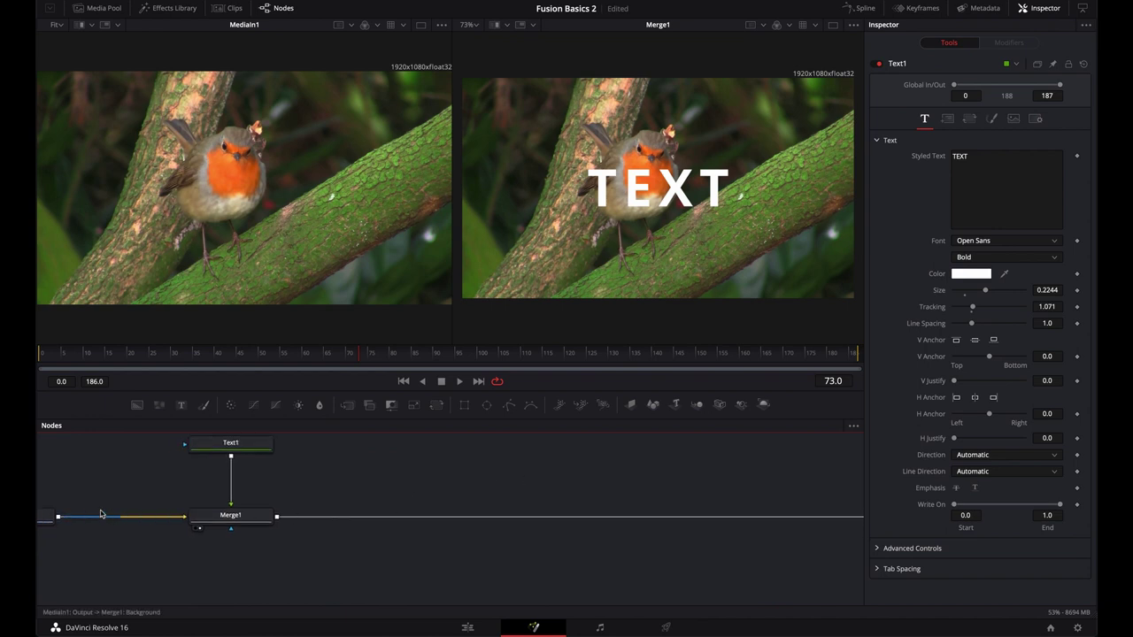
{"action": "left_click_drag", "start_coordinate": [660, 479], "coordinate": [526, 476]}
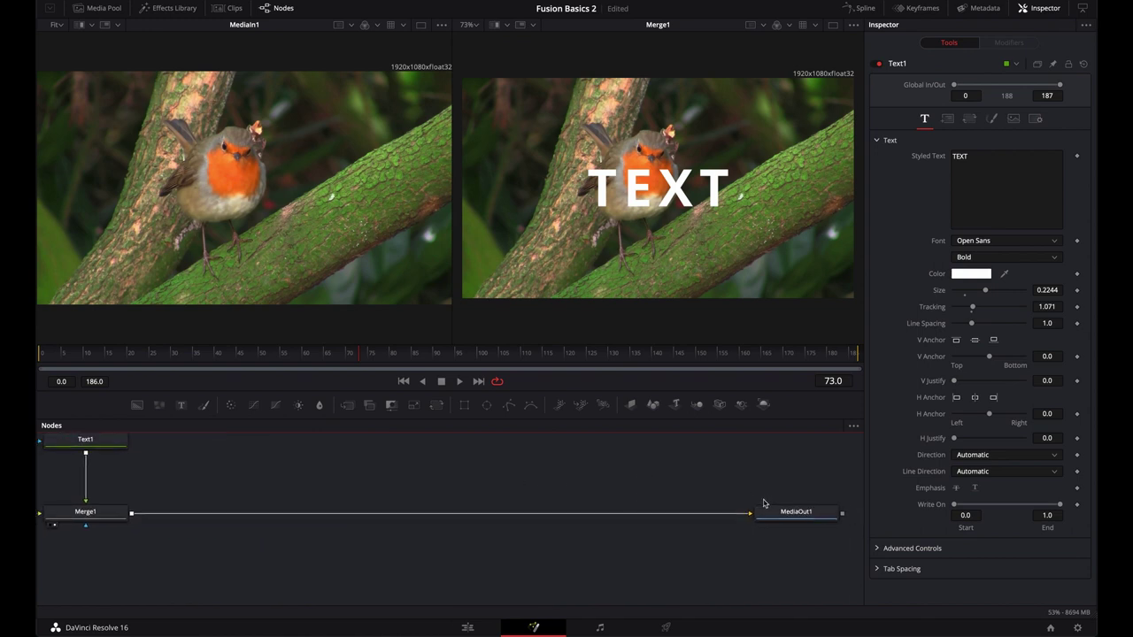
{"action": "left_click_drag", "start_coordinate": [241, 495], "coordinate": [339, 523]}
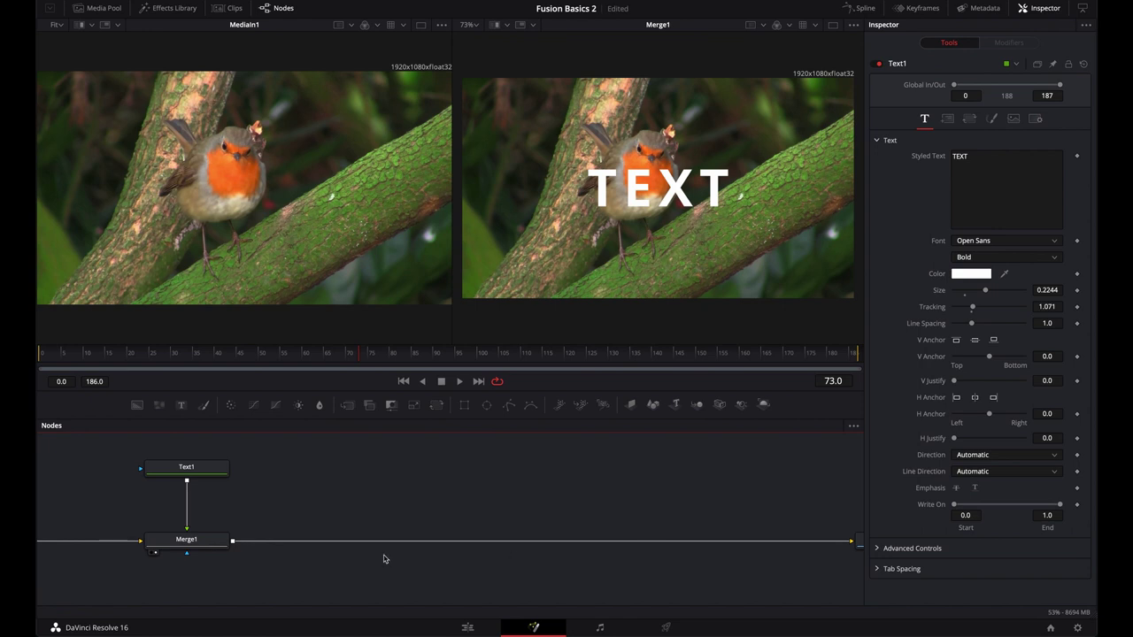
{"action": "left_click_drag", "start_coordinate": [296, 516], "coordinate": [619, 534]}
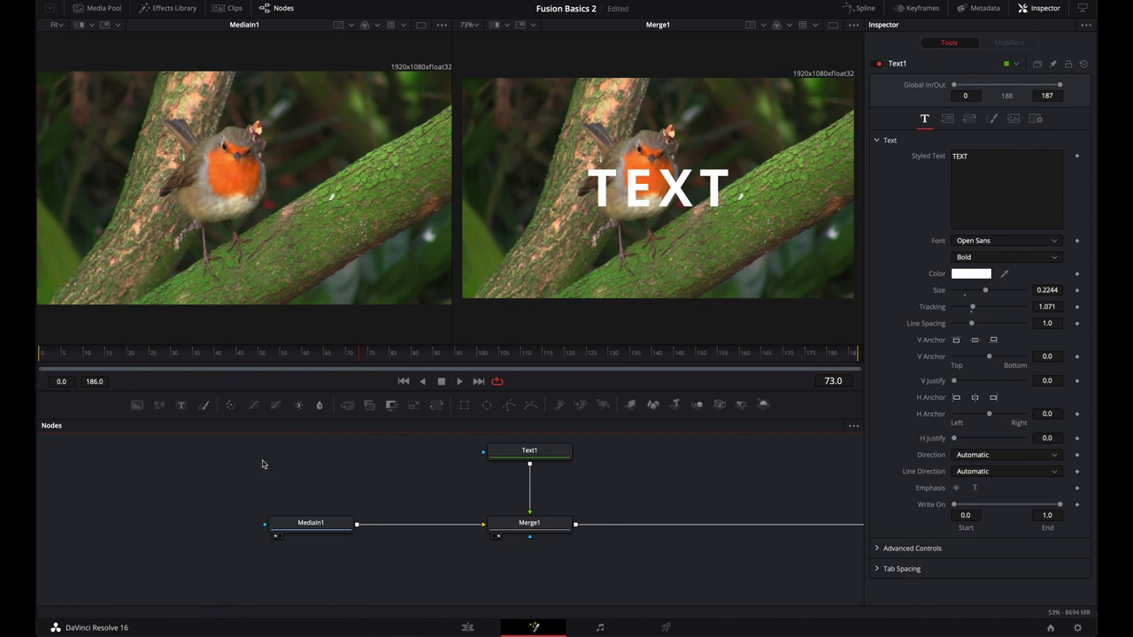
{"action": "left_click_drag", "start_coordinate": [265, 464], "coordinate": [263, 466]}
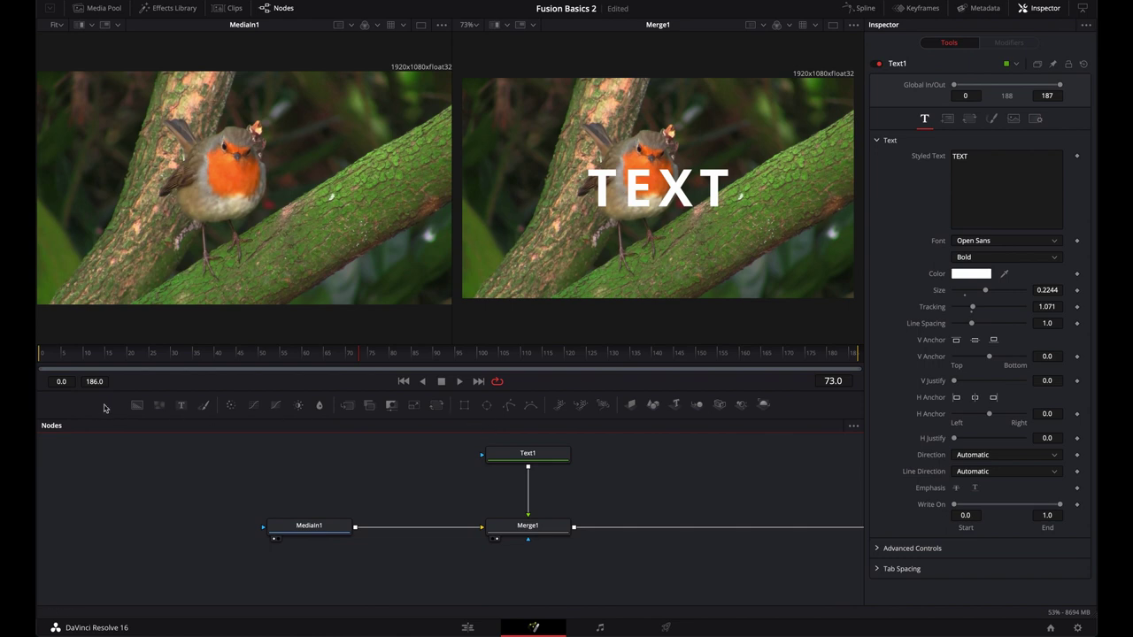
Add an Ellipse mask to the MediaIn1 node.
{"action": "left_click", "coordinate": [307, 529]}
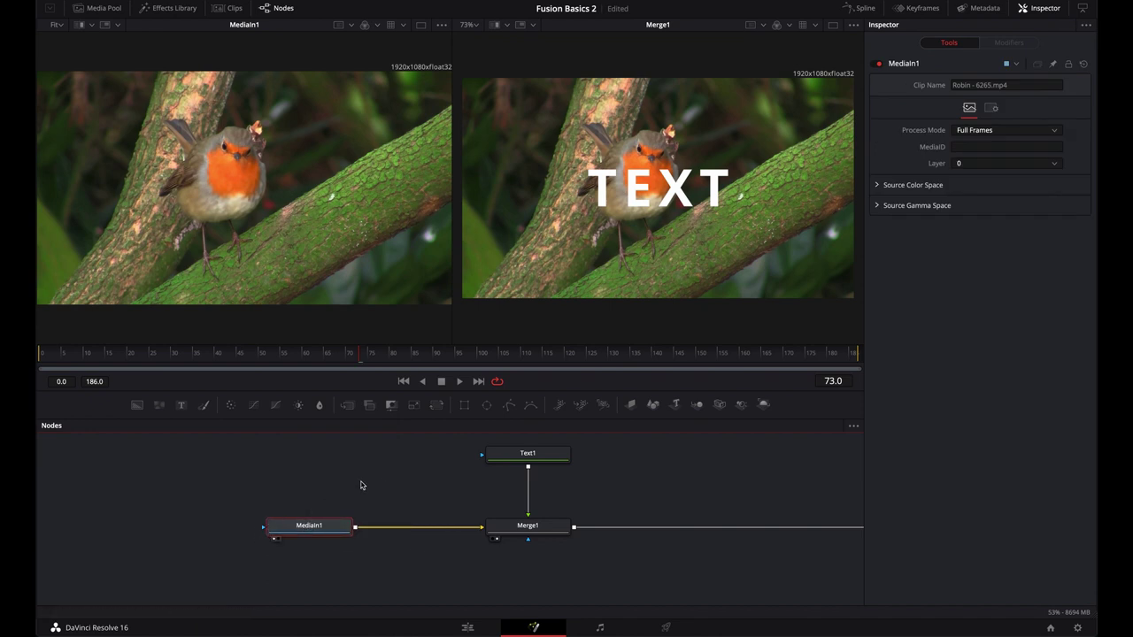
{"action": "left_click", "coordinate": [486, 406]}
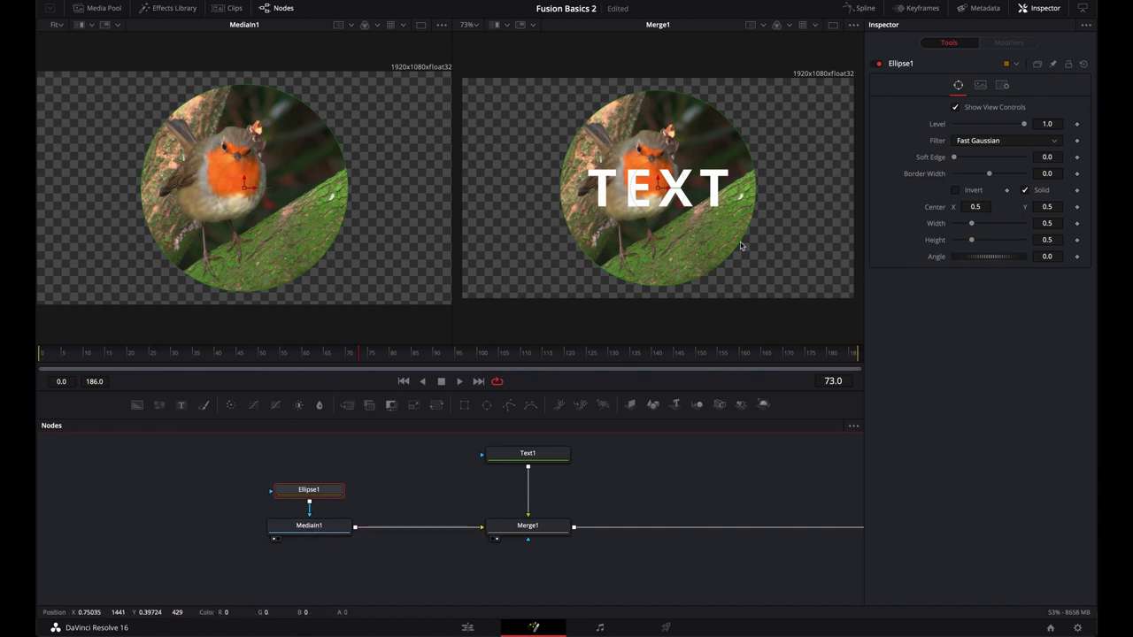
On the Edit page, move the Robin clip up to Video 2 and place the Fusion Composition under it on Video 1.
{"action": "left_click", "coordinate": [468, 627]}
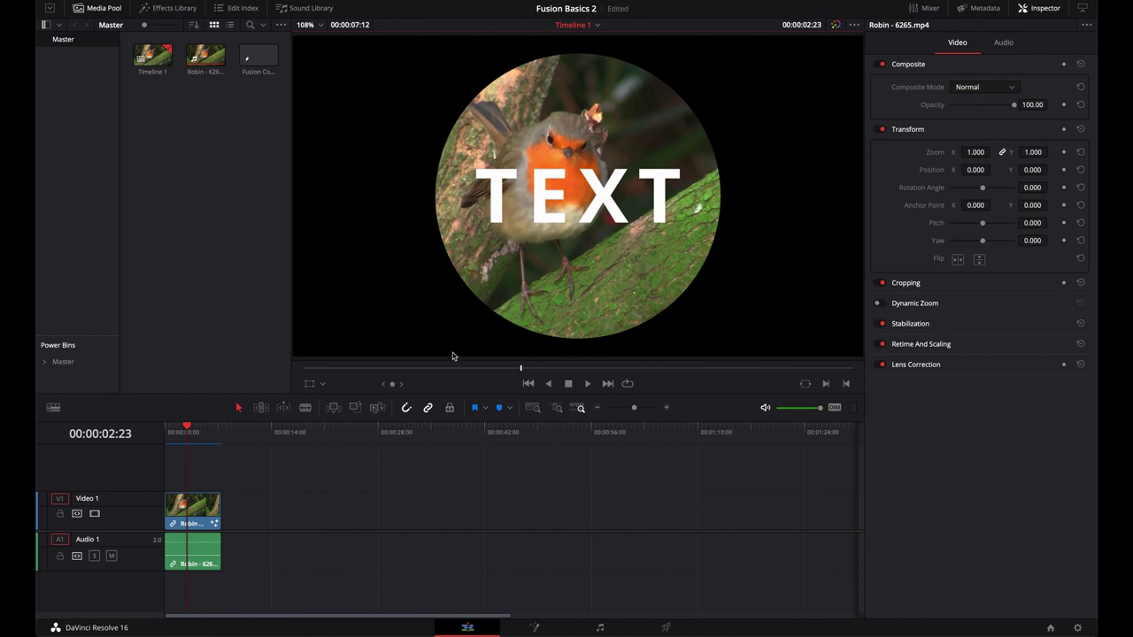
{"action": "left_click", "coordinate": [215, 505]}
{"action": "left_click_drag", "start_coordinate": [215, 483], "coordinate": [216, 470]}
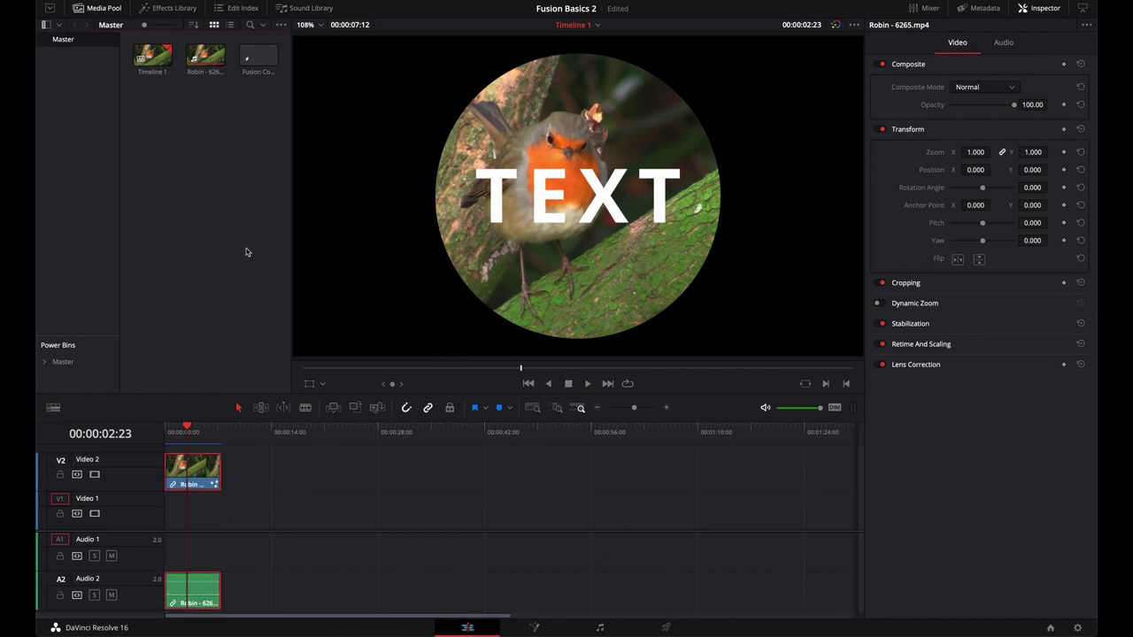
{"action": "left_click_drag", "start_coordinate": [252, 67], "coordinate": [166, 512]}
In the Video 1 Fusion Composition, add a Background node feeding MediaOut1 and set its color to red.
{"action": "left_click", "coordinate": [531, 628]}
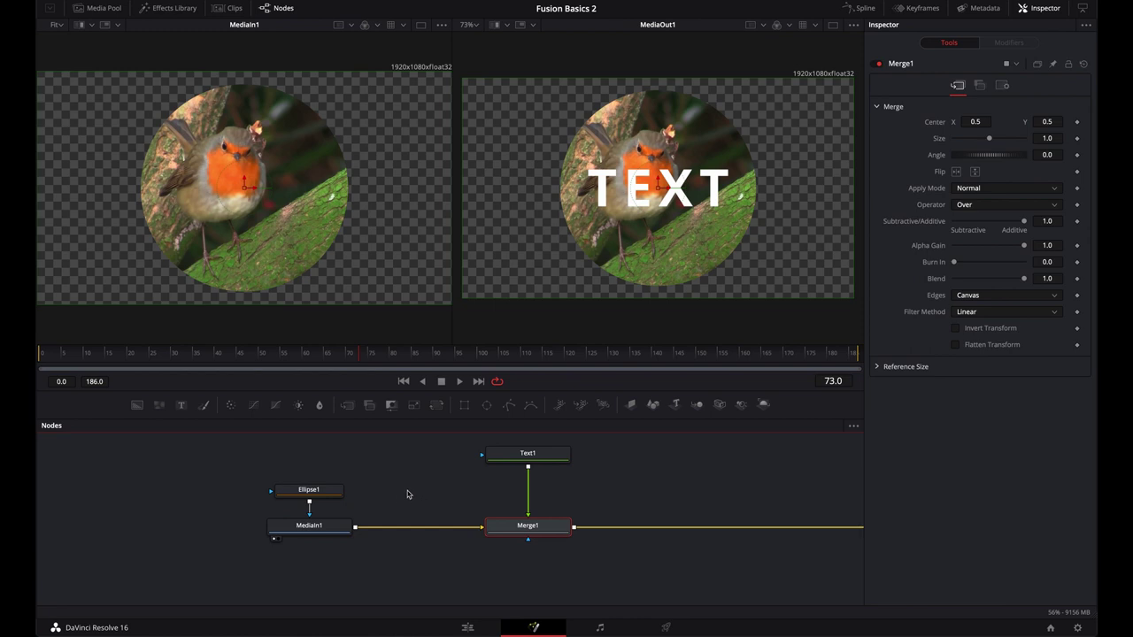
{"action": "left_click", "coordinate": [229, 10]}
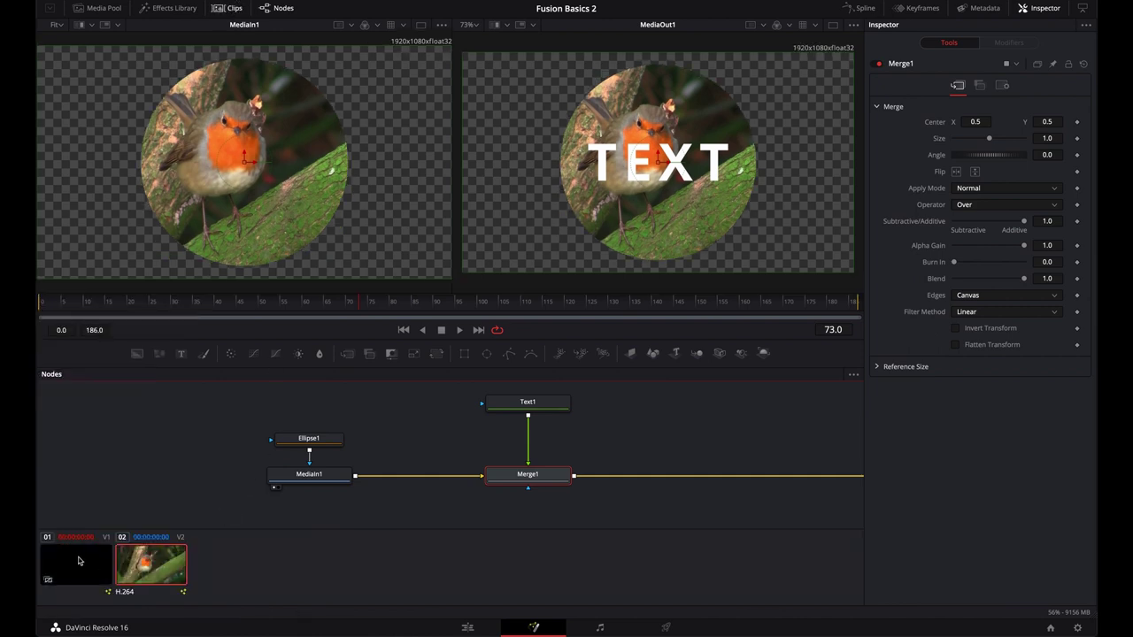
{"action": "left_click", "coordinate": [78, 560]}
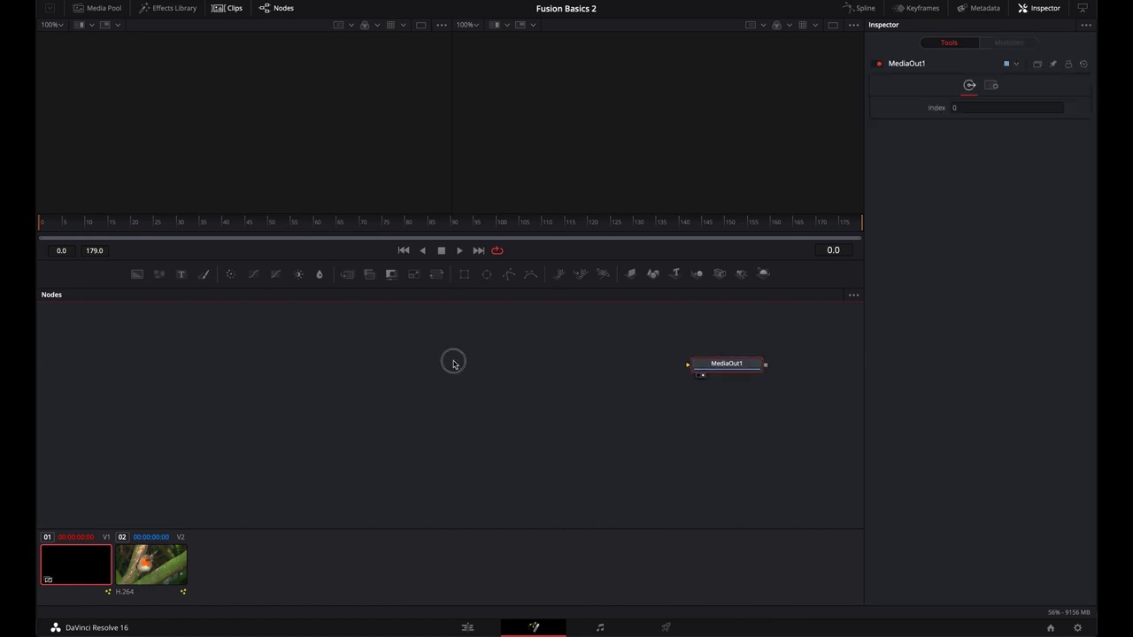
{"action": "left_click", "coordinate": [137, 274]}
{"action": "left_click_drag", "start_coordinate": [496, 365], "coordinate": [467, 370]}
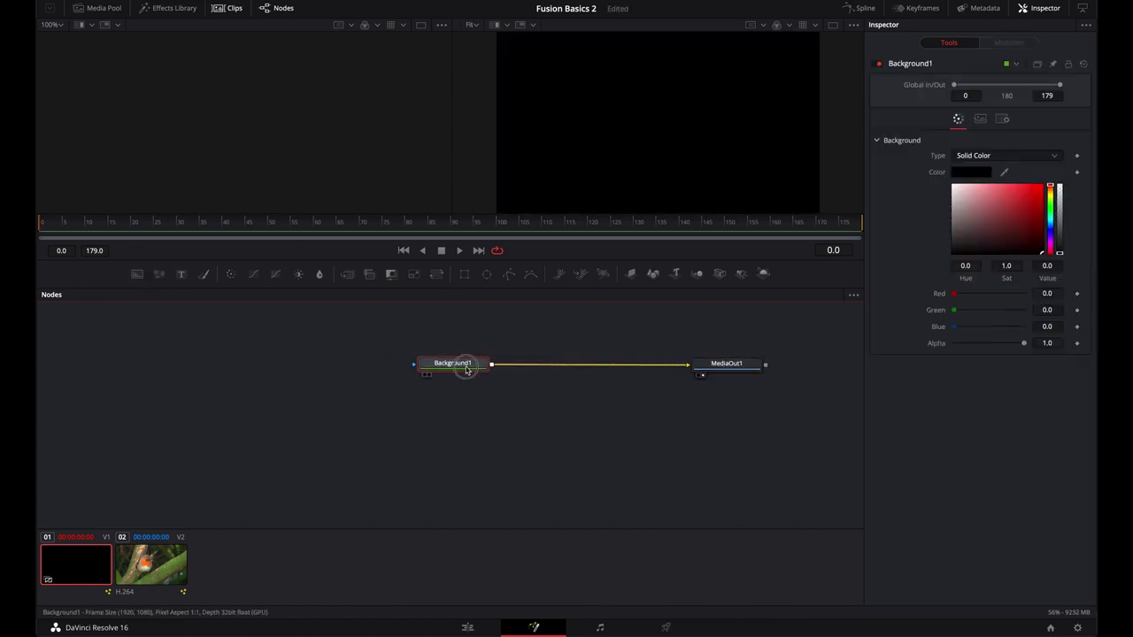
{"action": "left_click_drag", "start_coordinate": [973, 209], "coordinate": [1061, 170]}
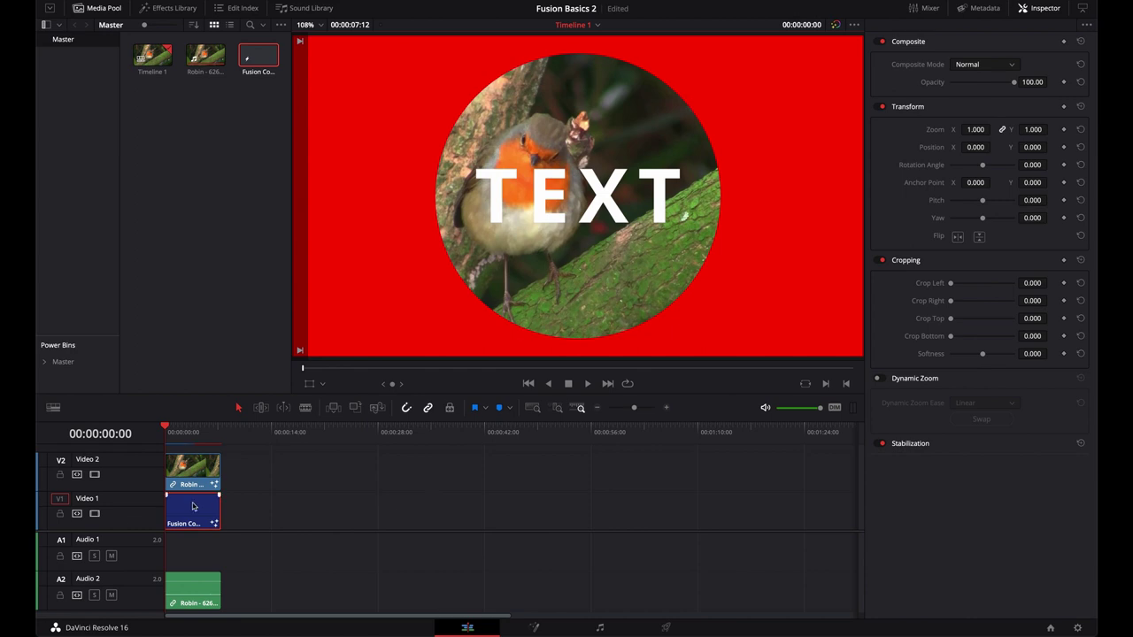
Delete the Fusion Composition clip and move the Robin clip back to Video 1, returning to its node graph on the Fusion page.
{"action": "key", "text": "Delete"}
{"action": "left_click_drag", "start_coordinate": [193, 473], "coordinate": [189, 520]}
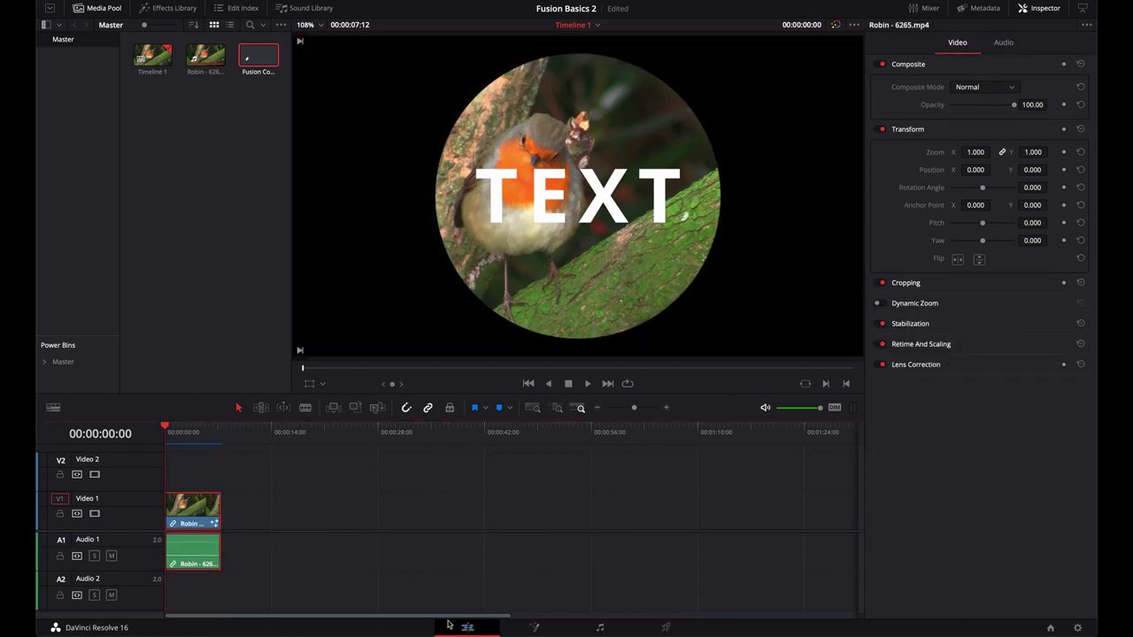
{"action": "left_click", "coordinate": [533, 626]}
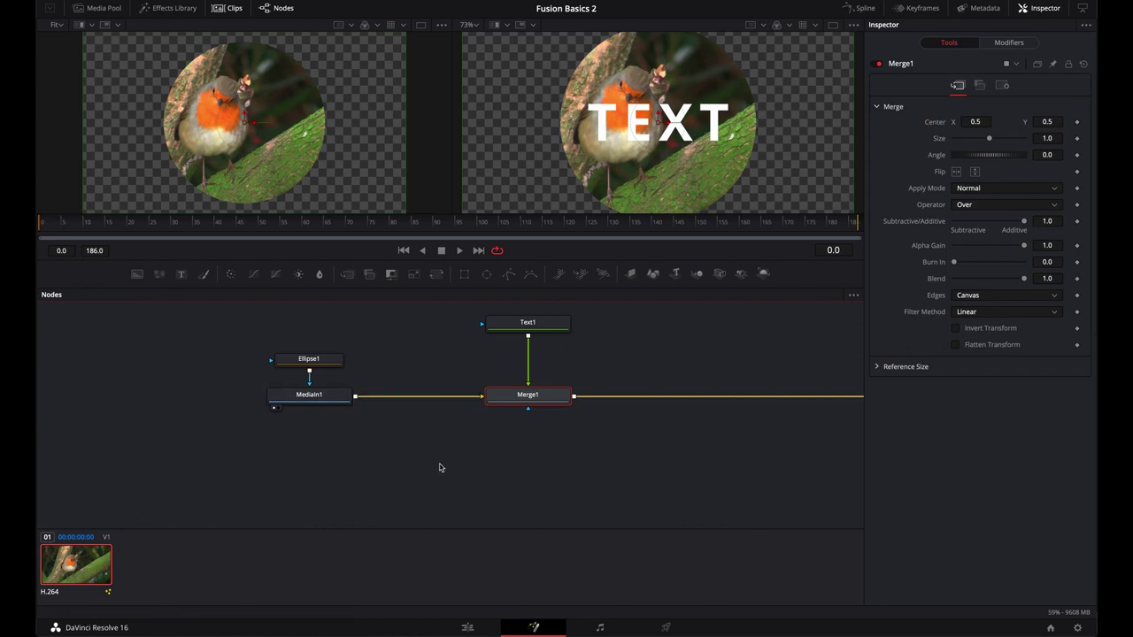
{"action": "left_click_drag", "start_coordinate": [558, 466], "coordinate": [482, 486]}
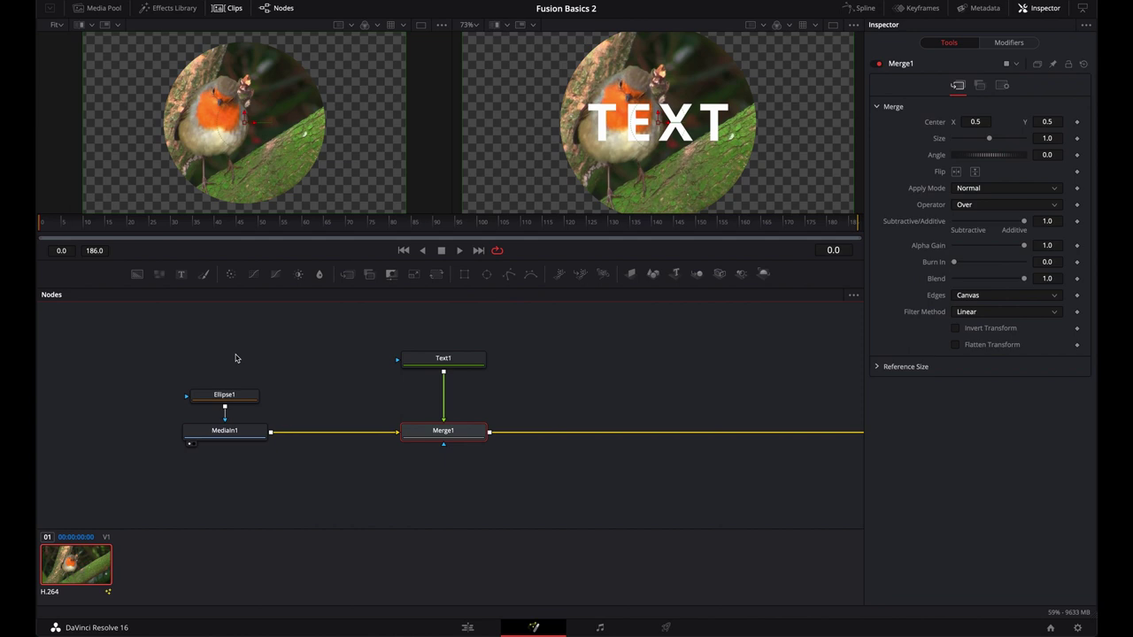
Move Ellipse1 farther above MediaIn1, insert a Rectangle mask between them, and space out the stacked mask nodes.
{"action": "left_click_drag", "start_coordinate": [236, 357], "coordinate": [258, 342]}
{"action": "left_click_drag", "start_coordinate": [258, 387], "coordinate": [258, 352]}
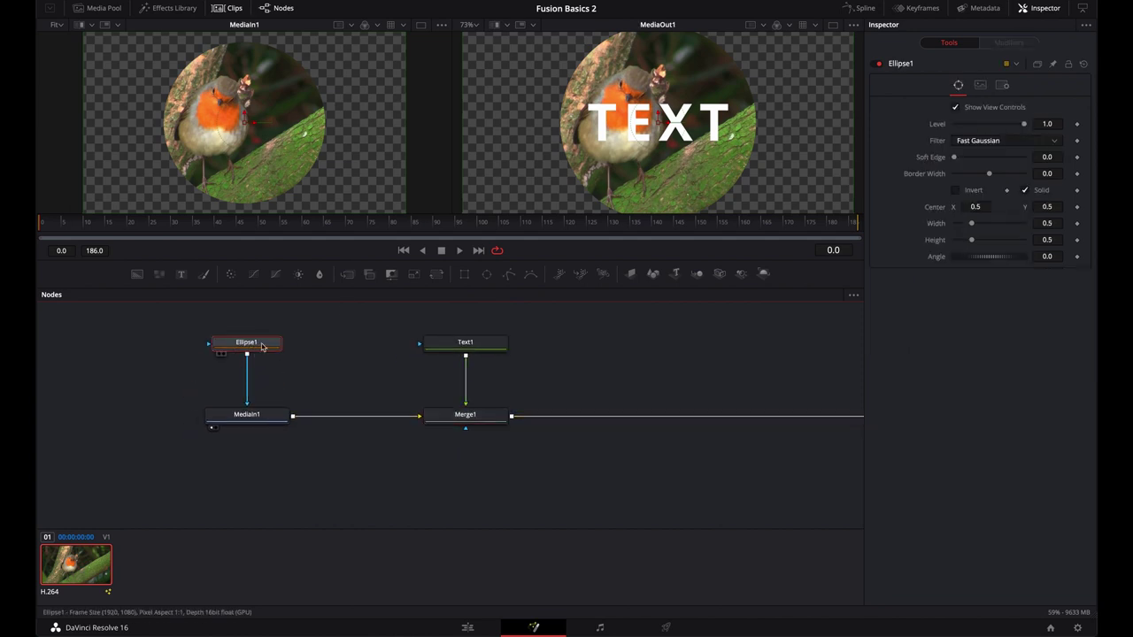
{"action": "left_click", "coordinate": [230, 423]}
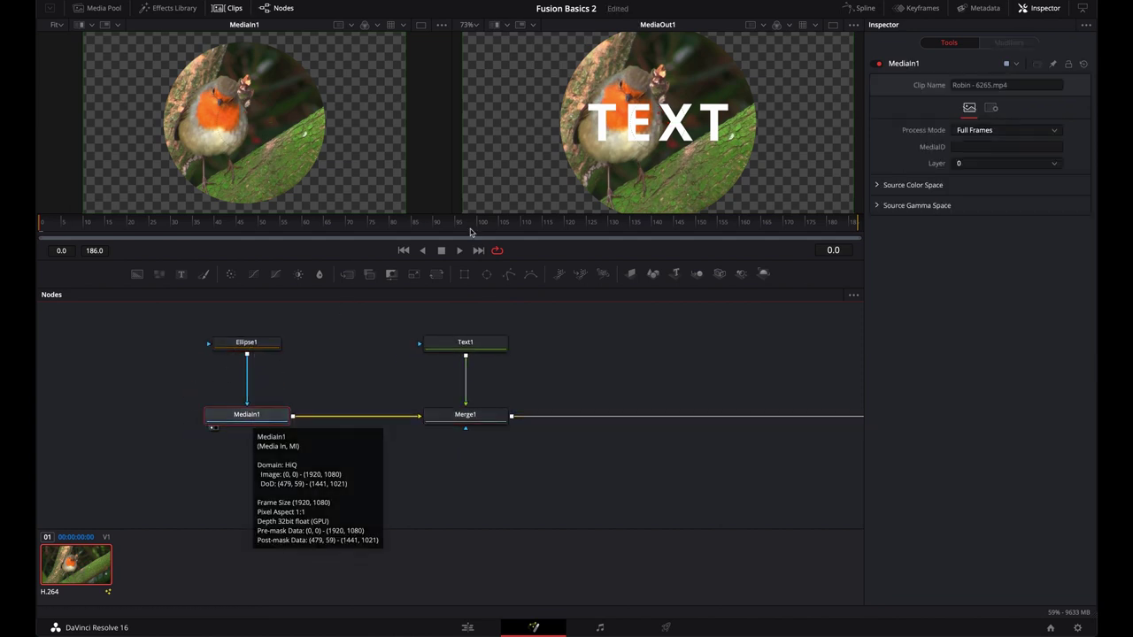
{"action": "left_click_drag", "start_coordinate": [343, 345], "coordinate": [337, 405]}
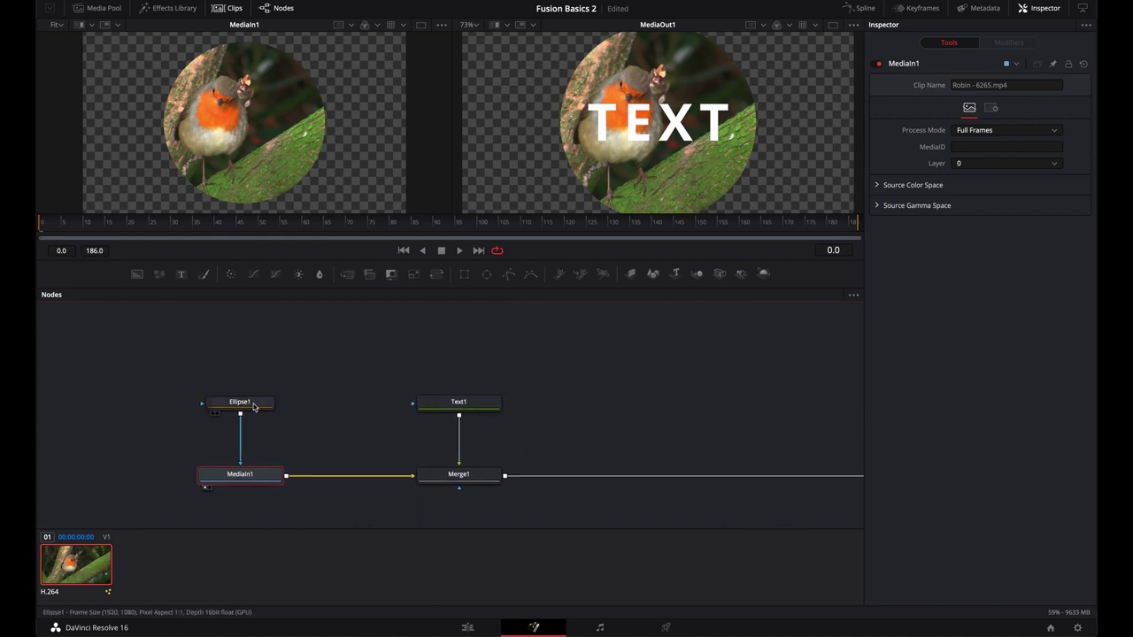
{"action": "left_click", "coordinate": [253, 404]}
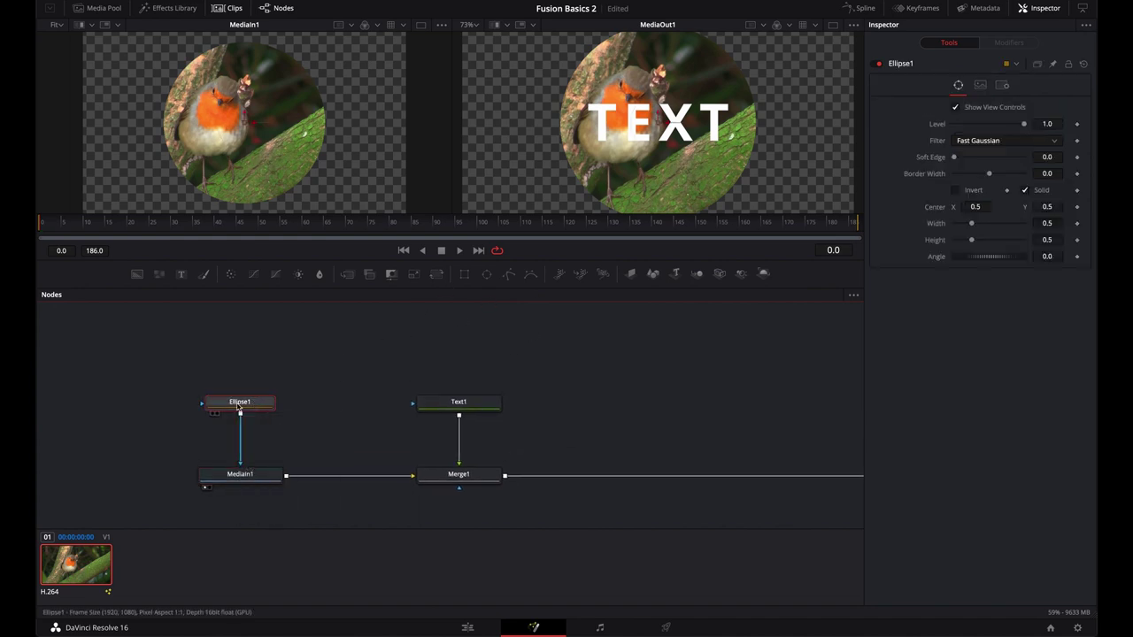
{"action": "left_click", "coordinate": [464, 275]}
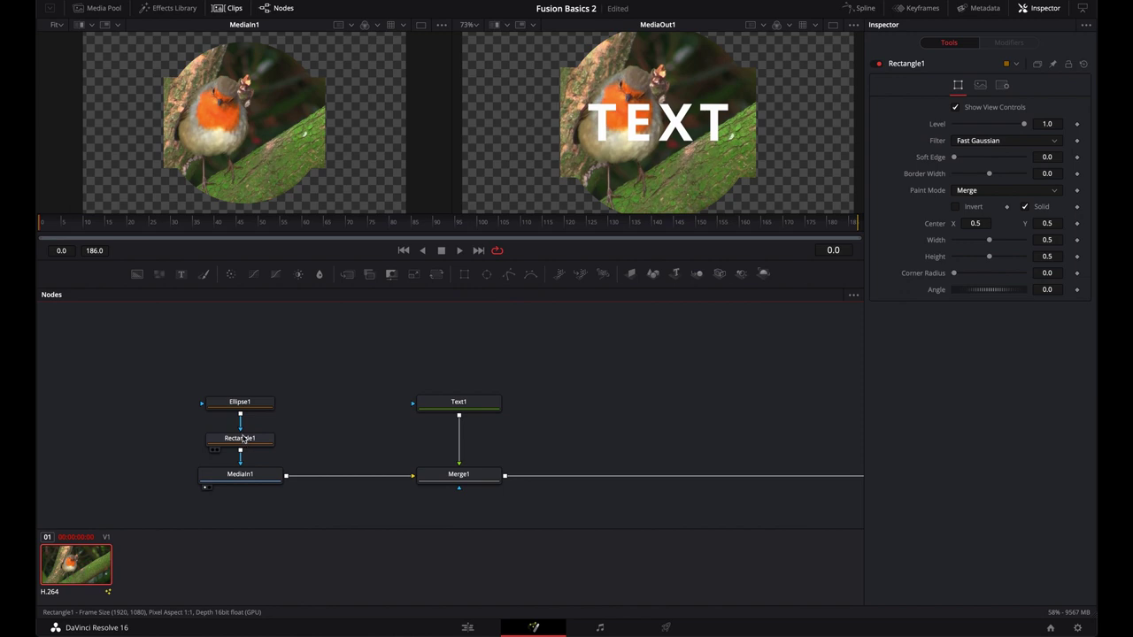
{"action": "left_click_drag", "start_coordinate": [240, 402], "coordinate": [239, 366]}
{"action": "left_click_drag", "start_coordinate": [240, 439], "coordinate": [240, 401]}
{"action": "left_click", "coordinate": [249, 370]}
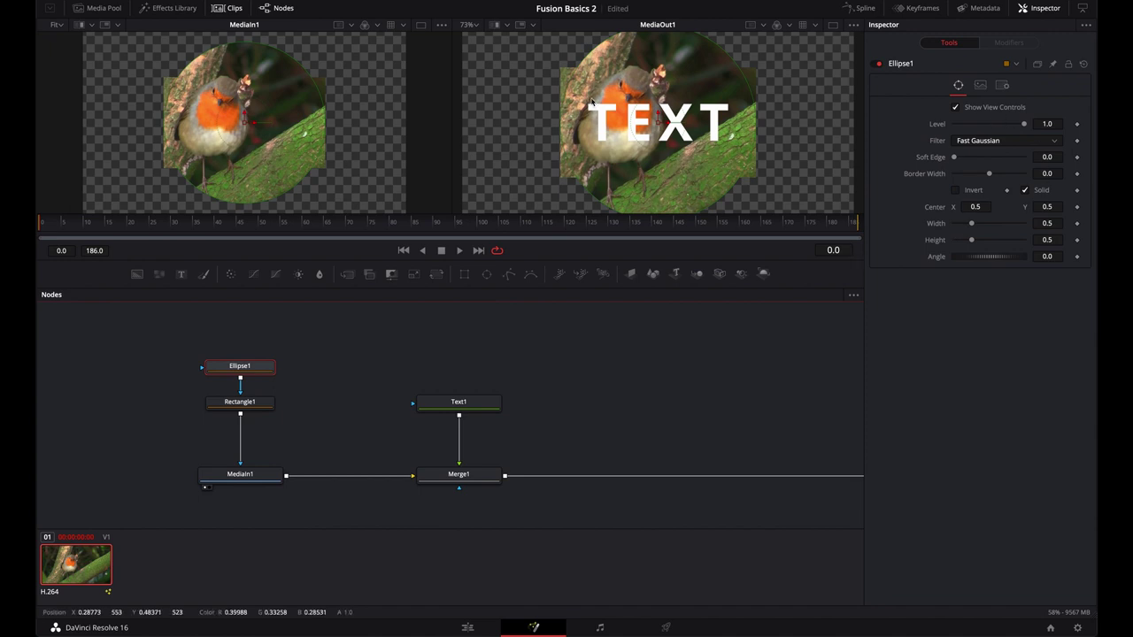
Set the Rectangle1 mask's width to about 0.66, its height to about 0.32 and its Paint Mode to Subtract.
{"action": "left_click", "coordinate": [252, 405]}
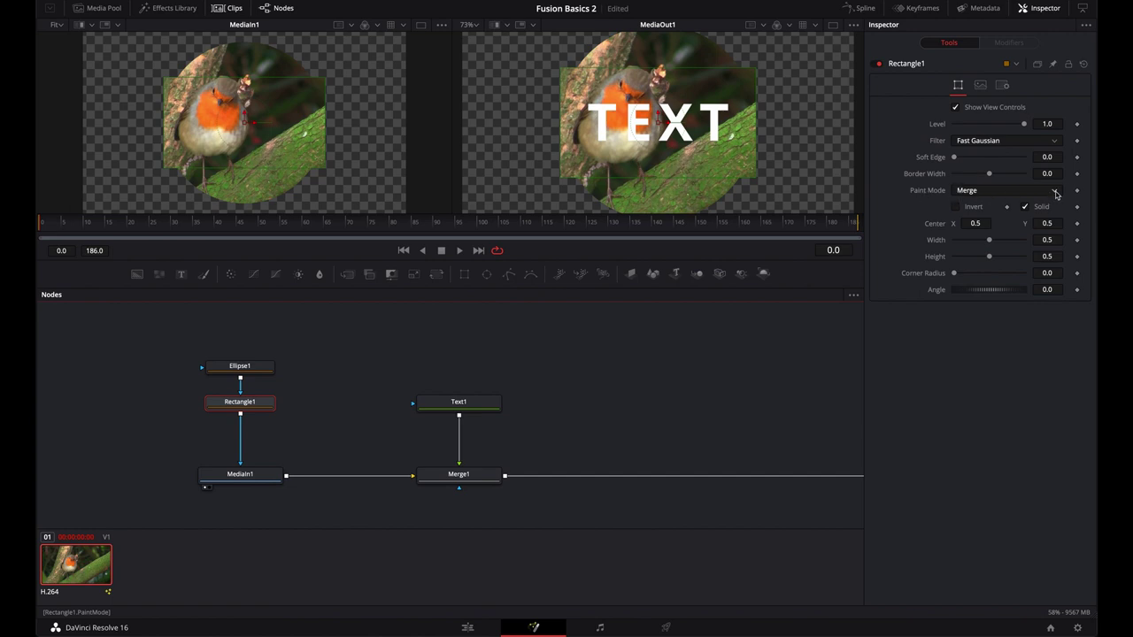
{"action": "left_click_drag", "start_coordinate": [988, 240], "coordinate": [1000, 240]}
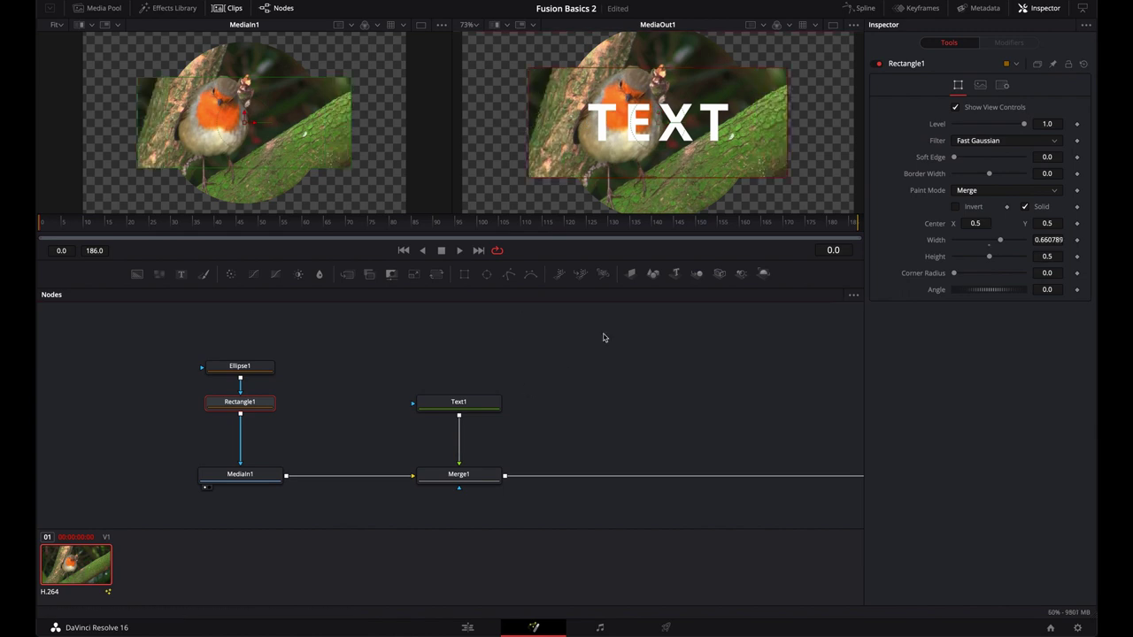
{"action": "left_click", "coordinate": [982, 190]}
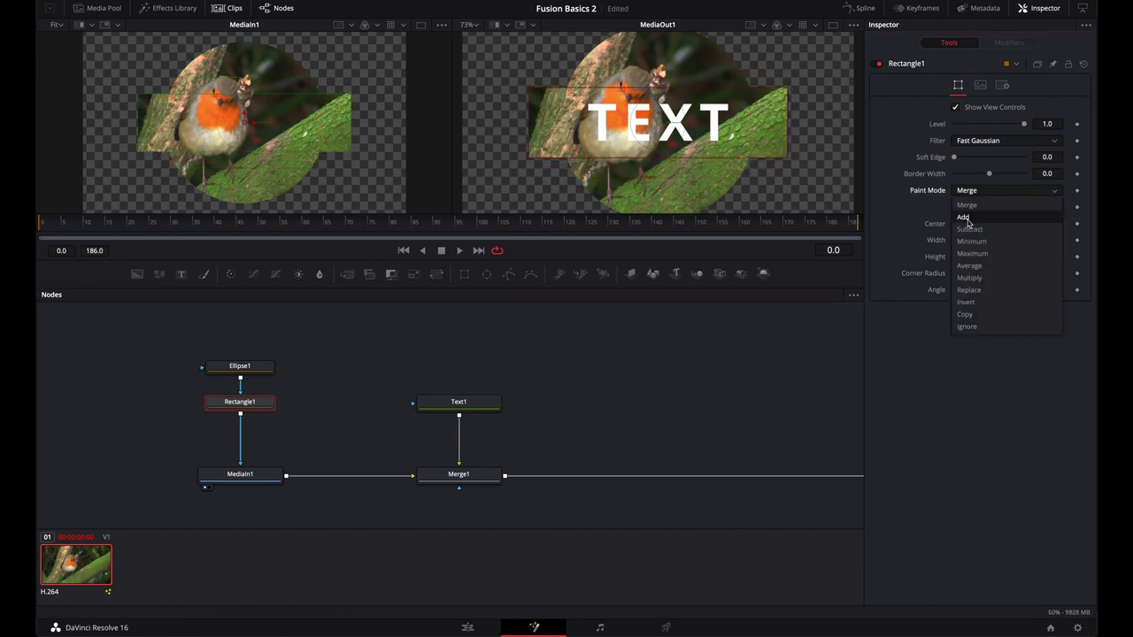
{"action": "left_click", "coordinate": [971, 229]}
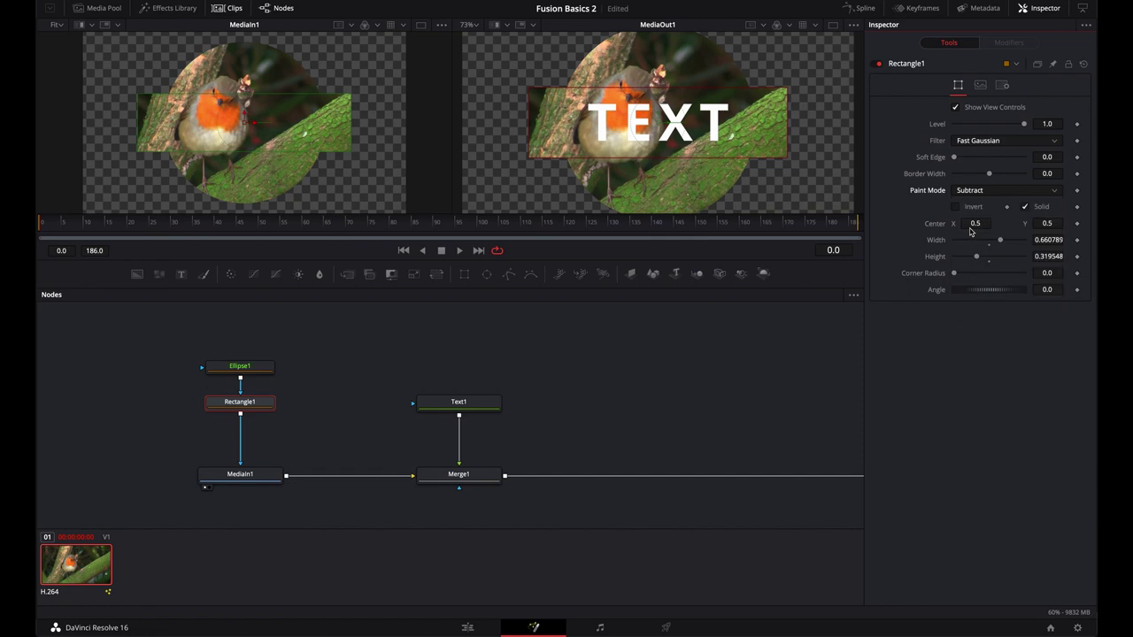
{"action": "left_click", "coordinate": [534, 360]}
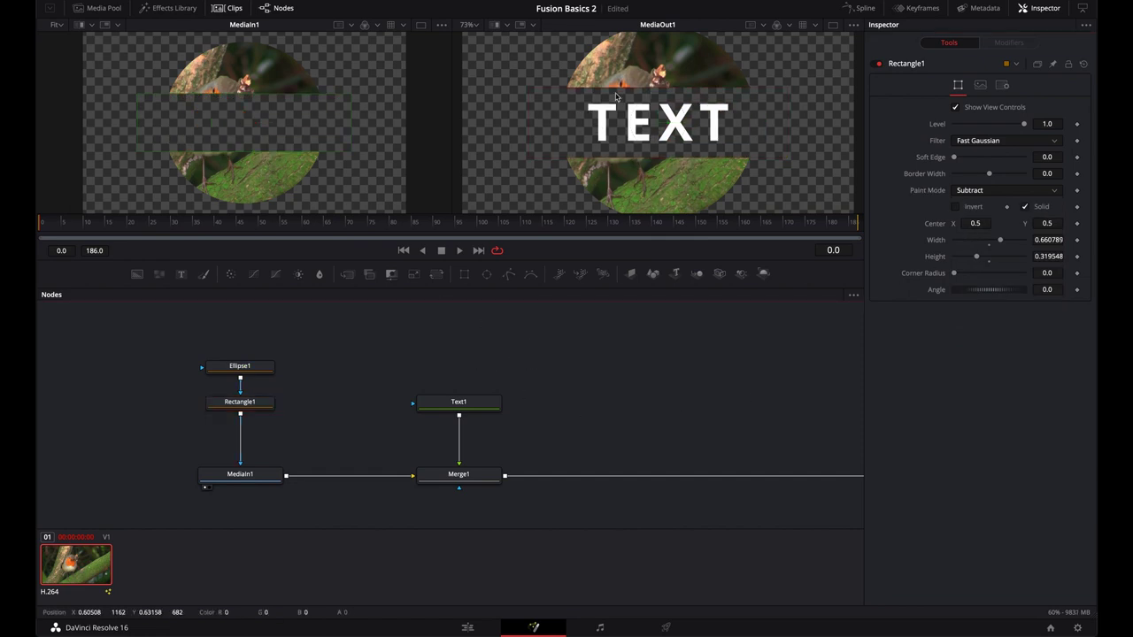
Delete the Ellipse1, Rectangle1 and Merge1 nodes, and hide the clip thumbnails.
{"action": "mouse_move", "coordinate": [237, 479]}
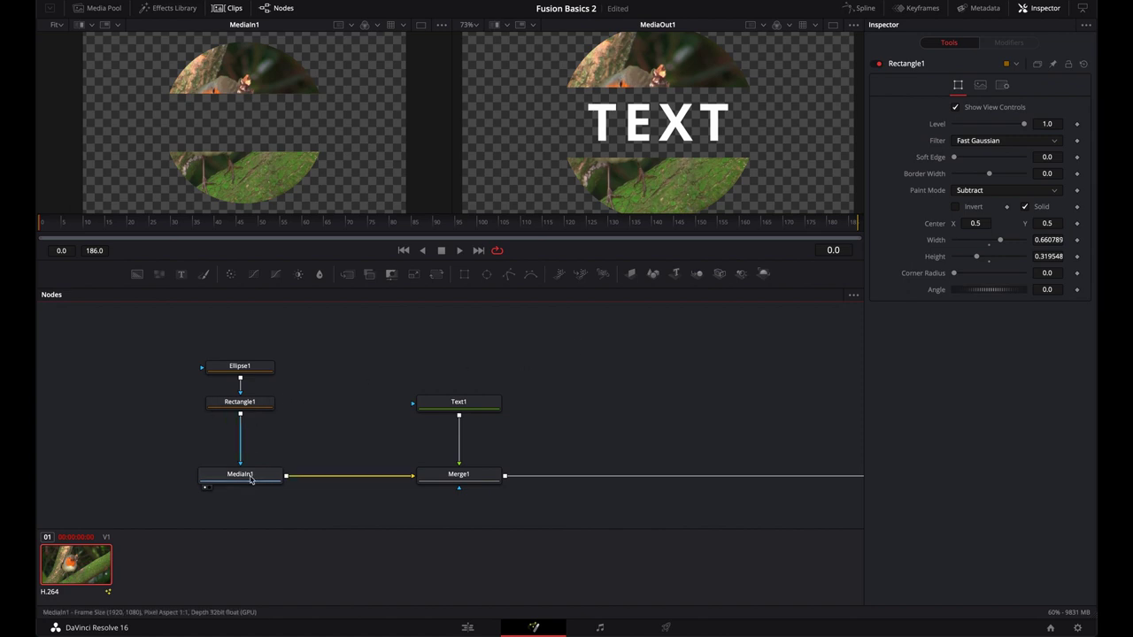
{"action": "key", "text": "Delete"}
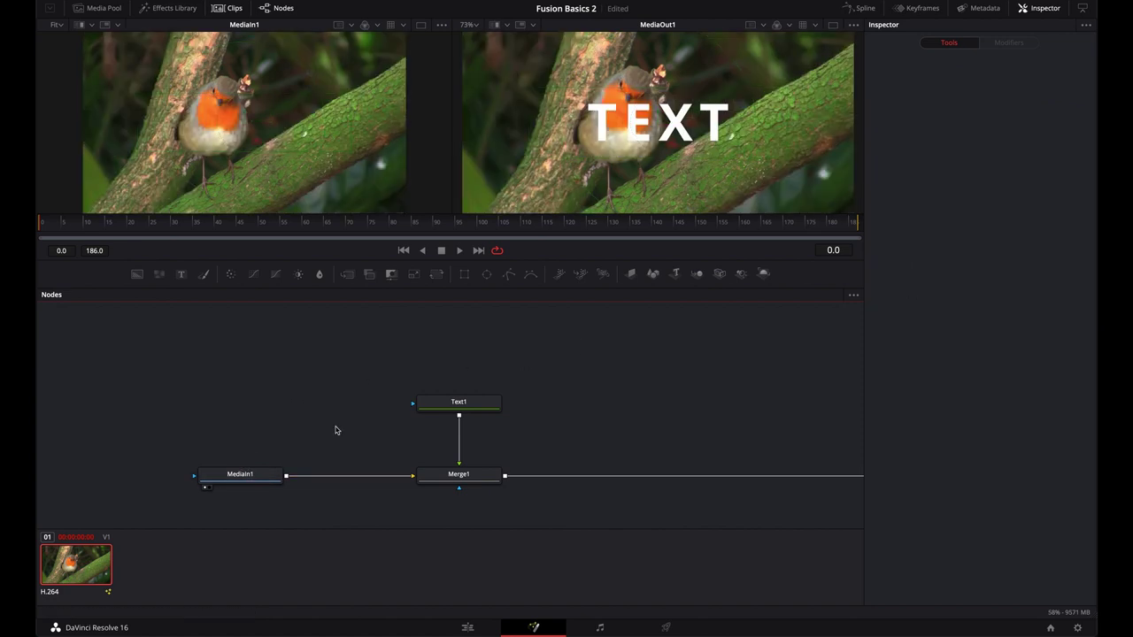
{"action": "left_click", "coordinate": [229, 8]}
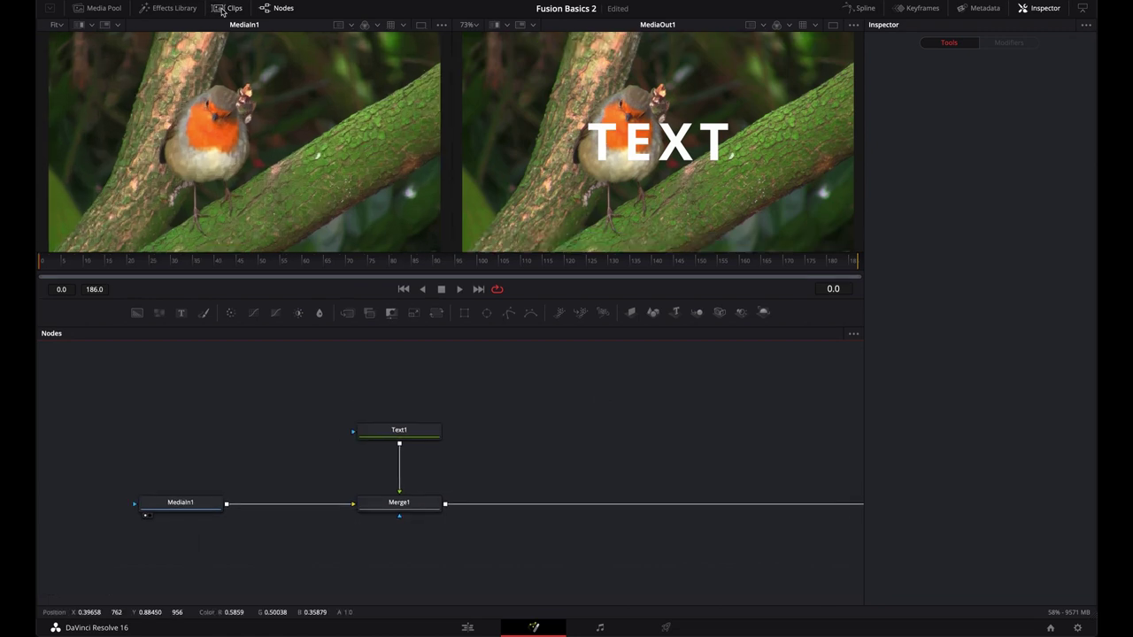
{"action": "left_click", "coordinate": [382, 506]}
{"action": "key", "text": "Delete"}
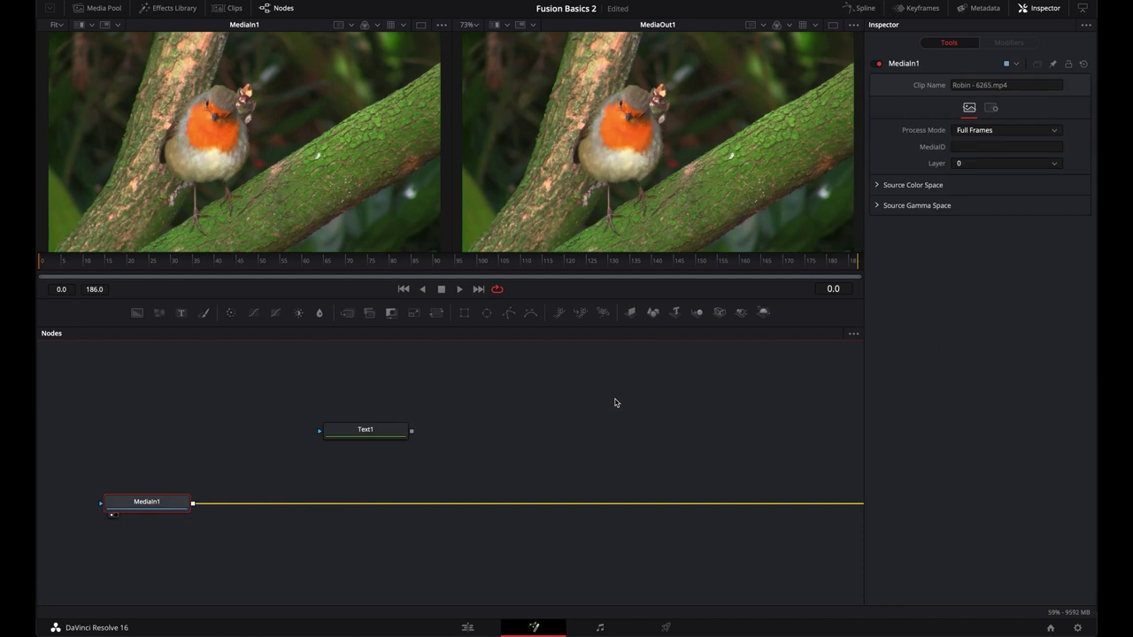
Show the Text1 node in the first viewer and move it farther above the MediaIn1 connection line.
{"action": "left_click_drag", "start_coordinate": [544, 438], "coordinate": [295, 430]}
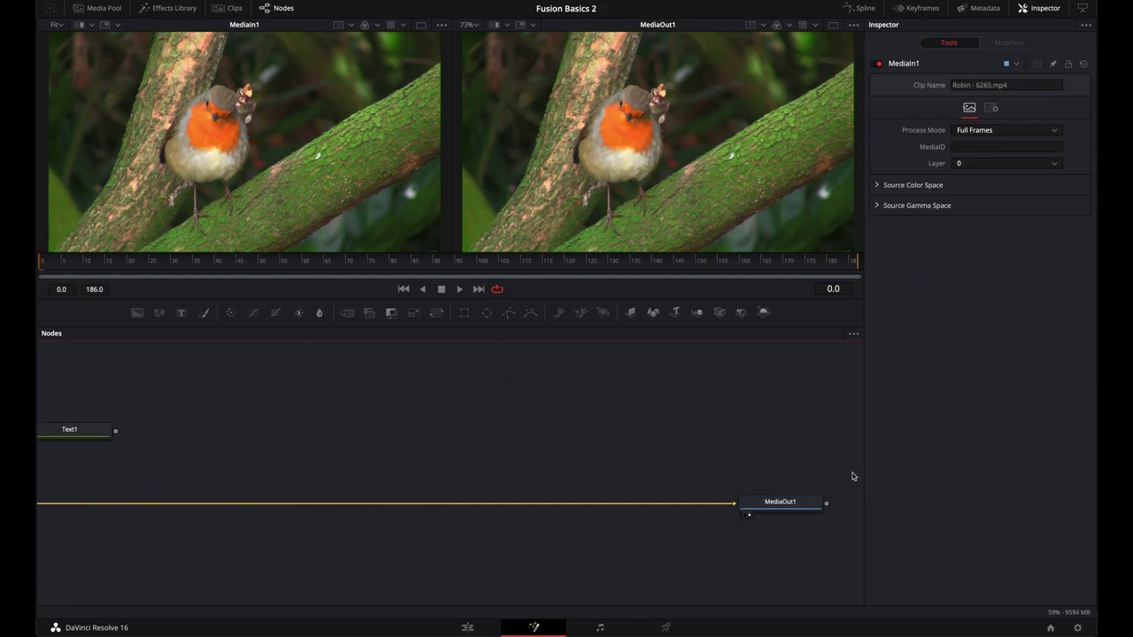
{"action": "mouse_move", "coordinate": [782, 508]}
{"action": "left_mouse_down"}
{"action": "mouse_move", "coordinate": [725, 473]}
{"action": "mouse_move", "coordinate": [783, 508]}
{"action": "left_mouse_up"}
{"action": "left_click_drag", "start_coordinate": [273, 516], "coordinate": [519, 466]}
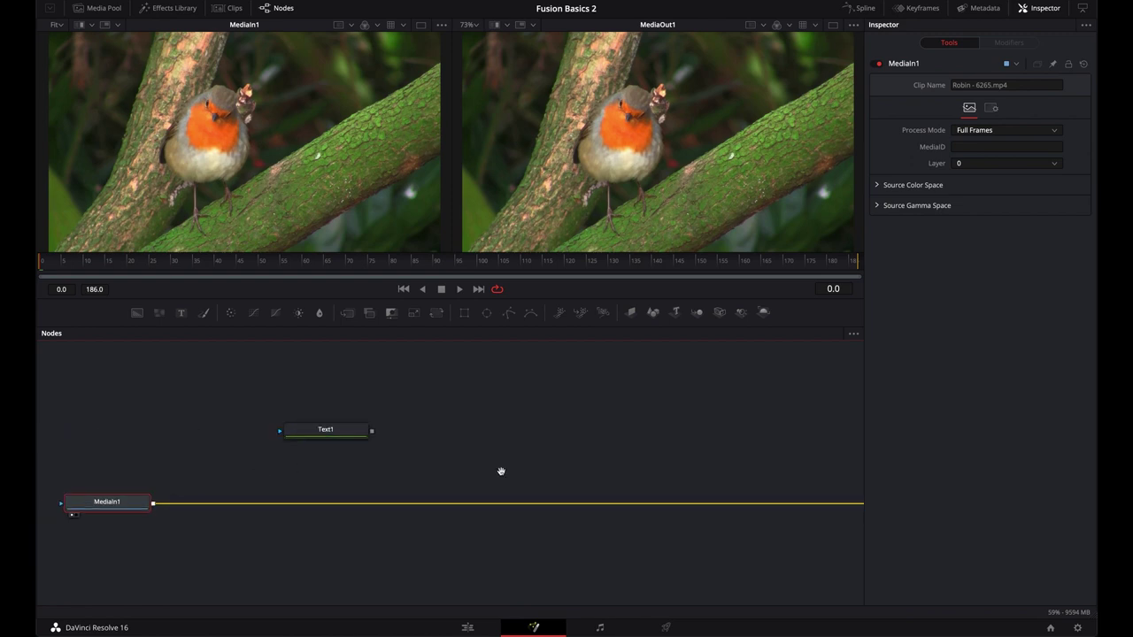
{"action": "mouse_move", "coordinate": [312, 437]}
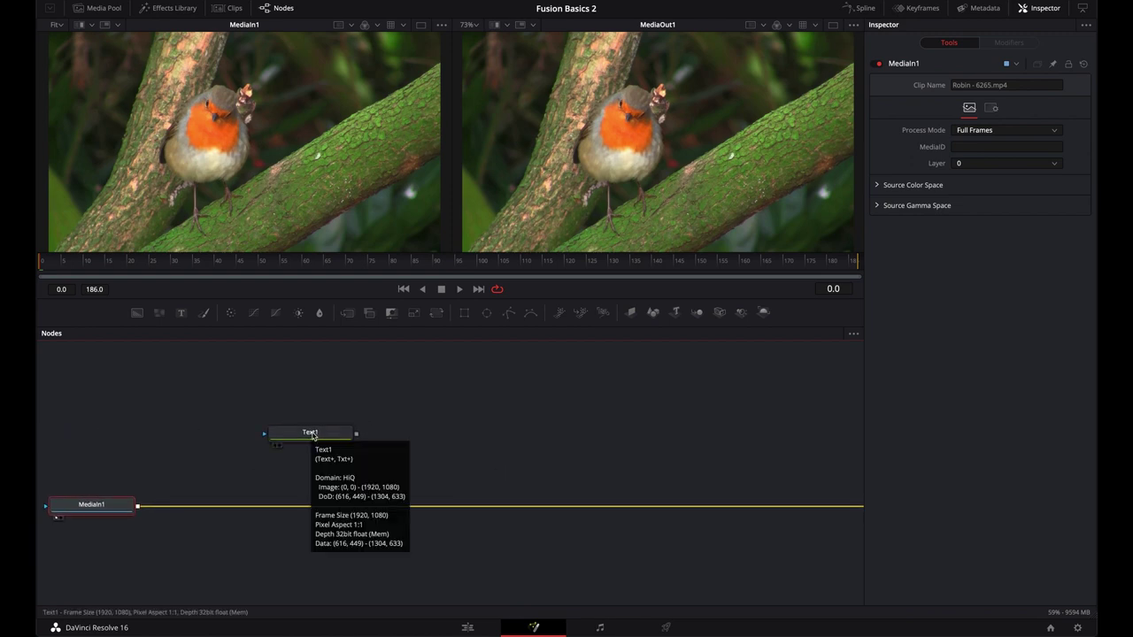
{"action": "key", "text": "1"}
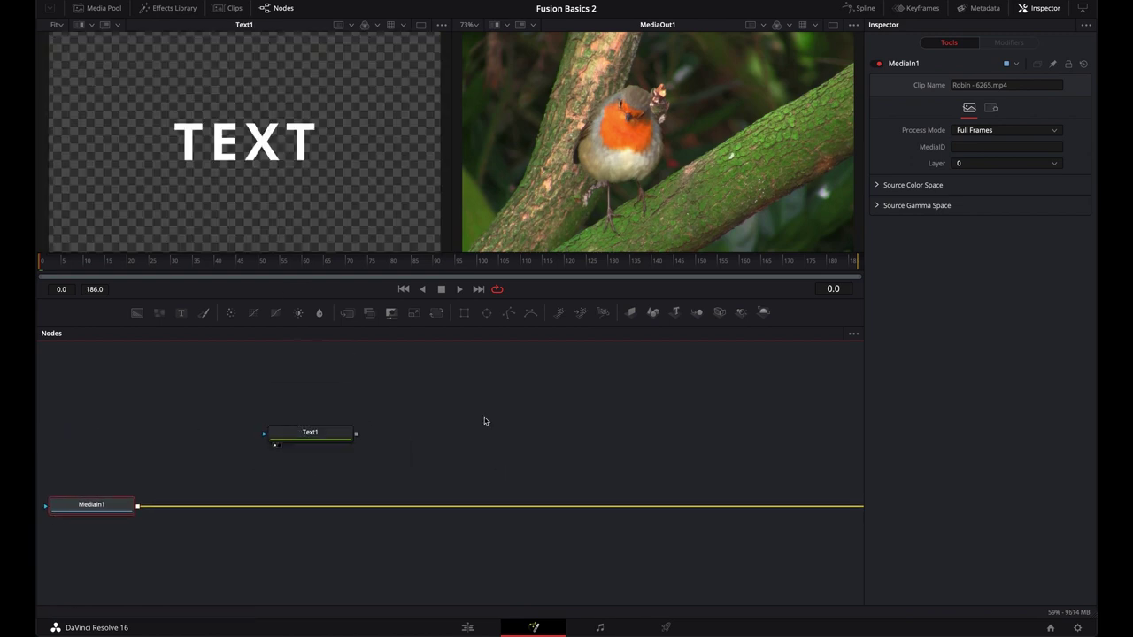
{"action": "left_click_drag", "start_coordinate": [296, 438], "coordinate": [251, 412]}
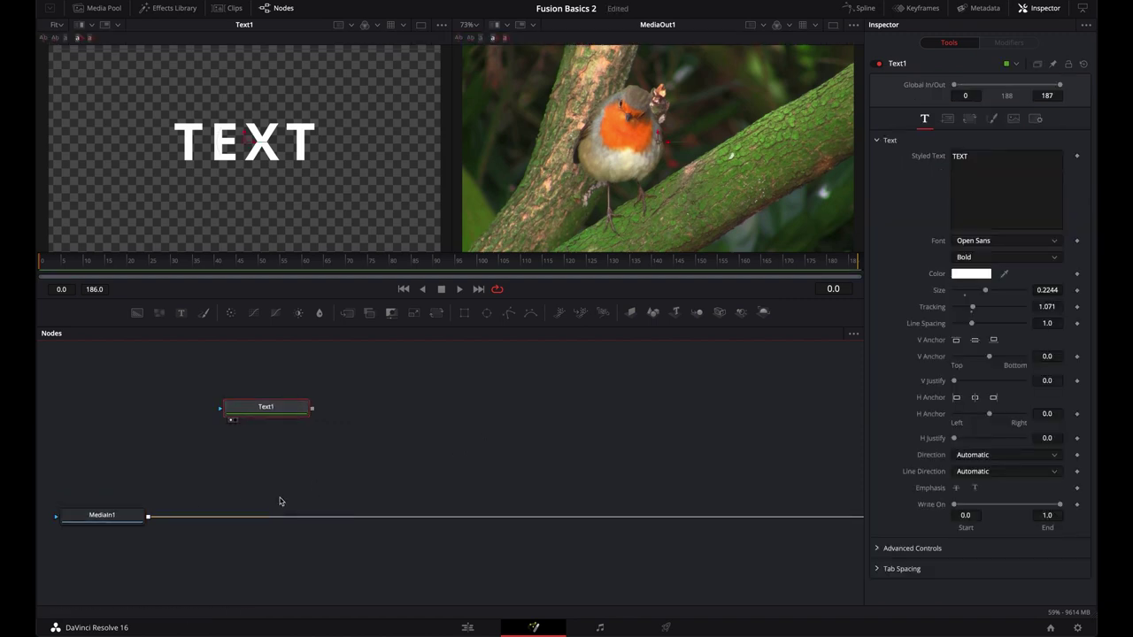
Add a separate Merge node, insert it into the line from MediaIn1 to MediaOut1, and connect Text1's output to it.
{"action": "left_click", "coordinate": [464, 416]}
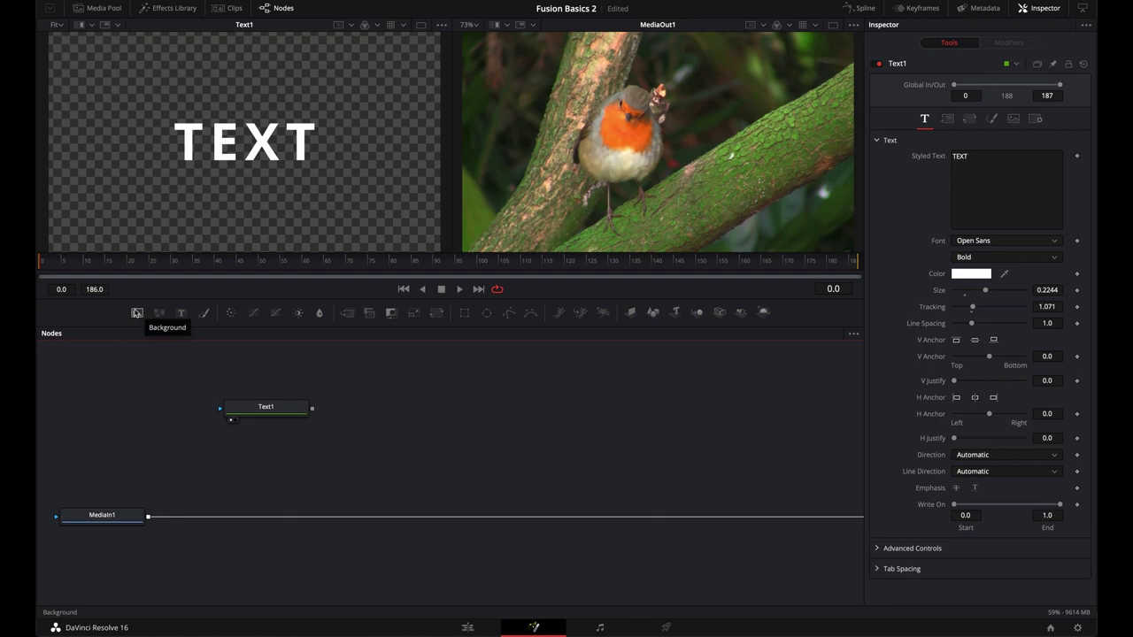
{"action": "left_click", "coordinate": [350, 317]}
{"action": "left_click_drag", "start_coordinate": [481, 414], "coordinate": [285, 518]}
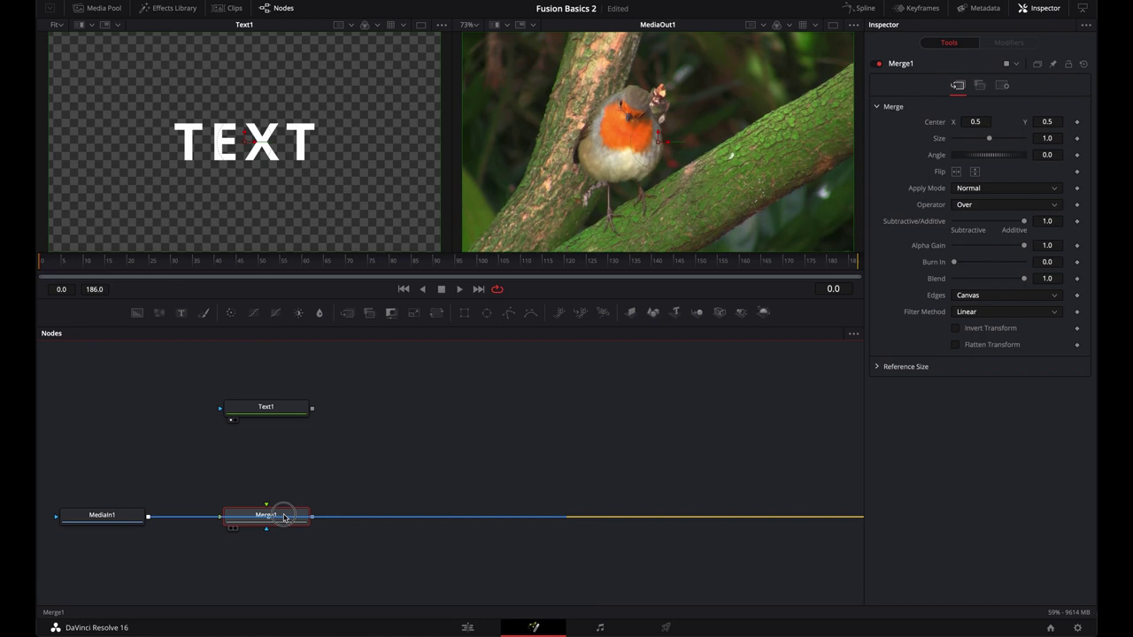
{"action": "left_click_drag", "start_coordinate": [285, 518], "coordinate": [284, 525]}
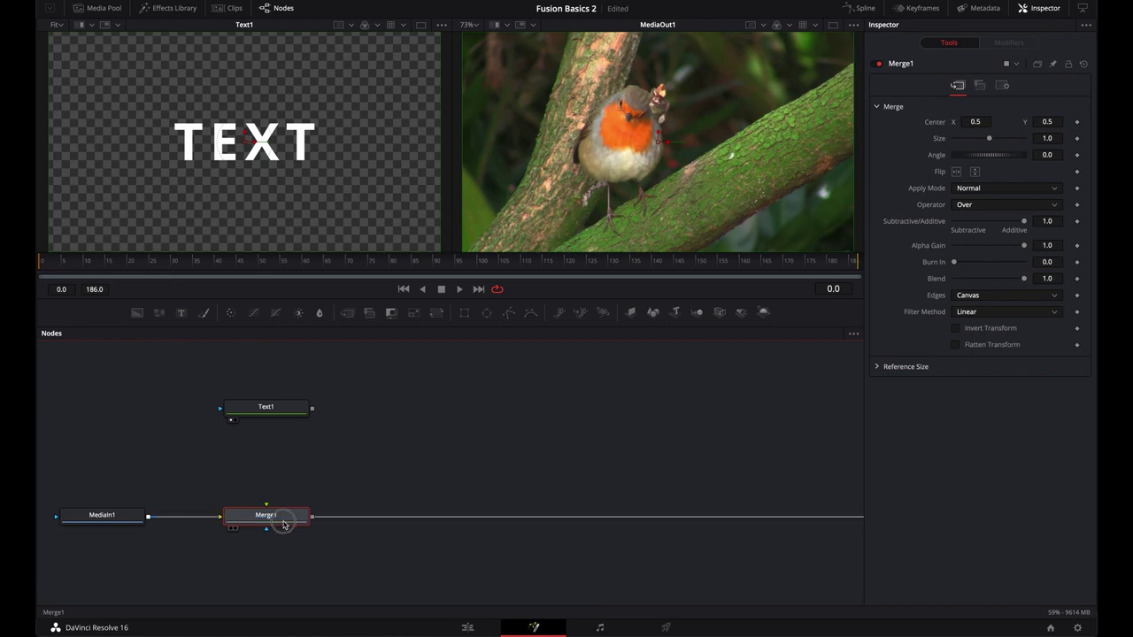
{"action": "mouse_move", "coordinate": [284, 522]}
{"action": "left_mouse_down"}
{"action": "mouse_move", "coordinate": [280, 486]}
{"action": "mouse_move", "coordinate": [296, 496]}
{"action": "mouse_move", "coordinate": [275, 517]}
{"action": "mouse_move", "coordinate": [284, 521]}
{"action": "left_mouse_up"}
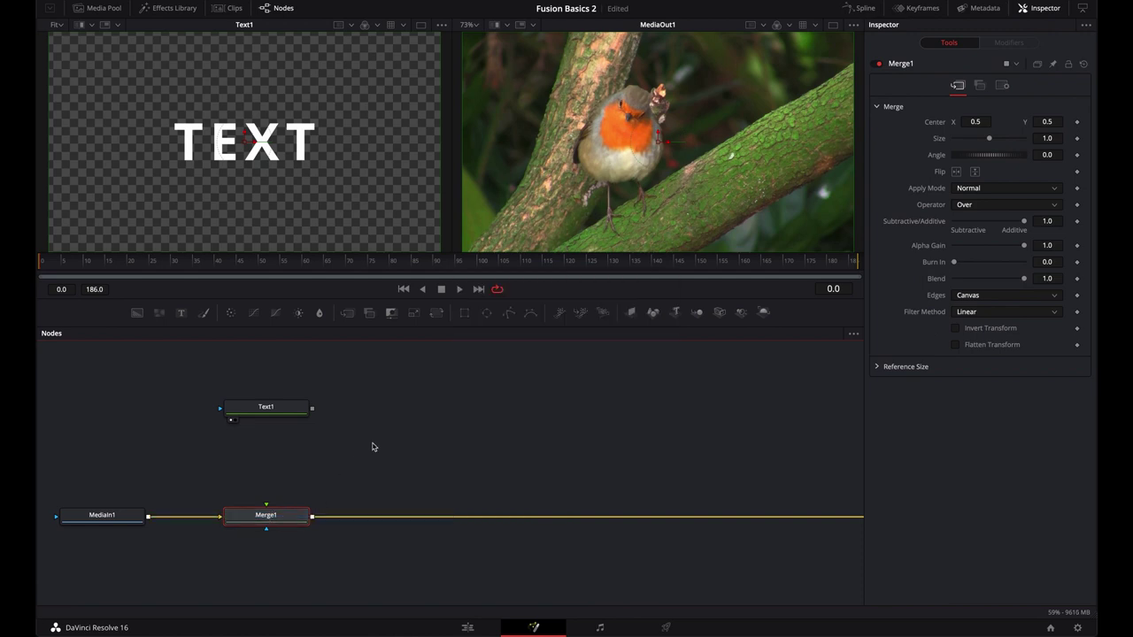
{"action": "mouse_move", "coordinate": [263, 515]}
{"action": "left_mouse_down"}
{"action": "mouse_move", "coordinate": [263, 552]}
{"action": "mouse_move", "coordinate": [265, 516]}
{"action": "left_mouse_up"}
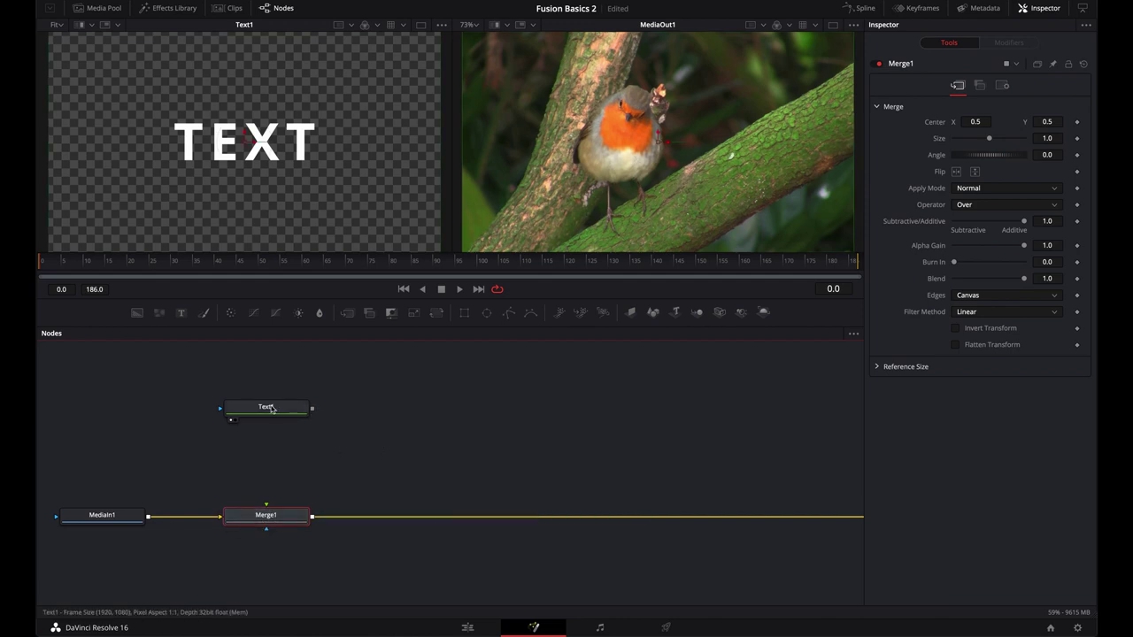
{"action": "left_click_drag", "start_coordinate": [311, 412], "coordinate": [267, 515]}
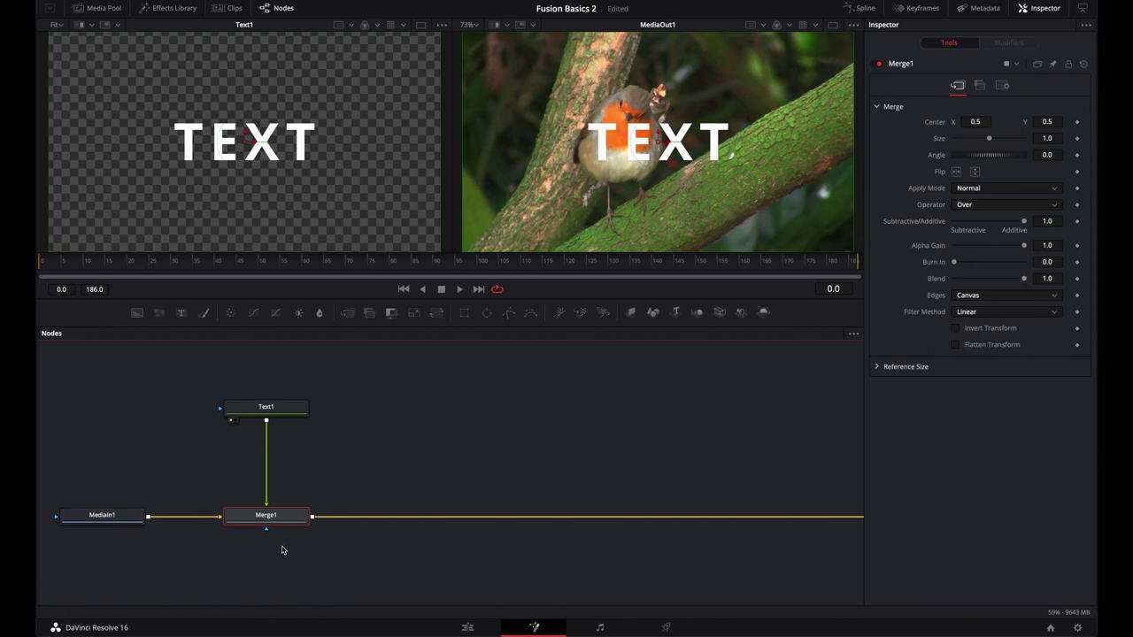
Disconnect Text1, delete Merge1, and create a new merge by connecting Text1's output onto MediaIn1's output.
{"action": "left_click_drag", "start_coordinate": [266, 506], "coordinate": [314, 479]}
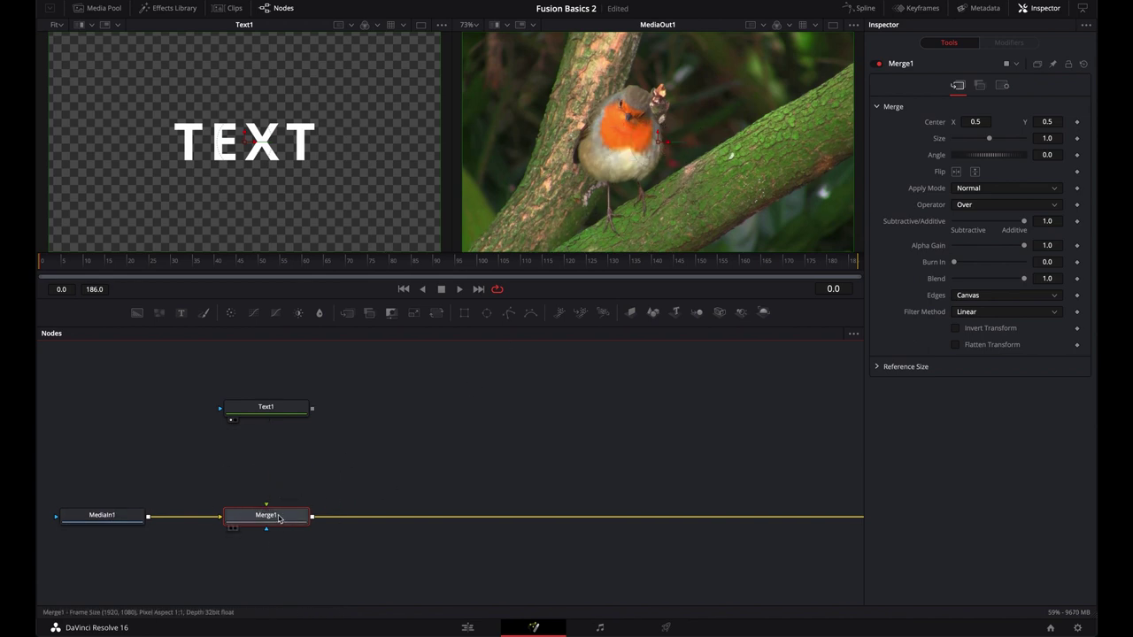
{"action": "key", "text": "Delete"}
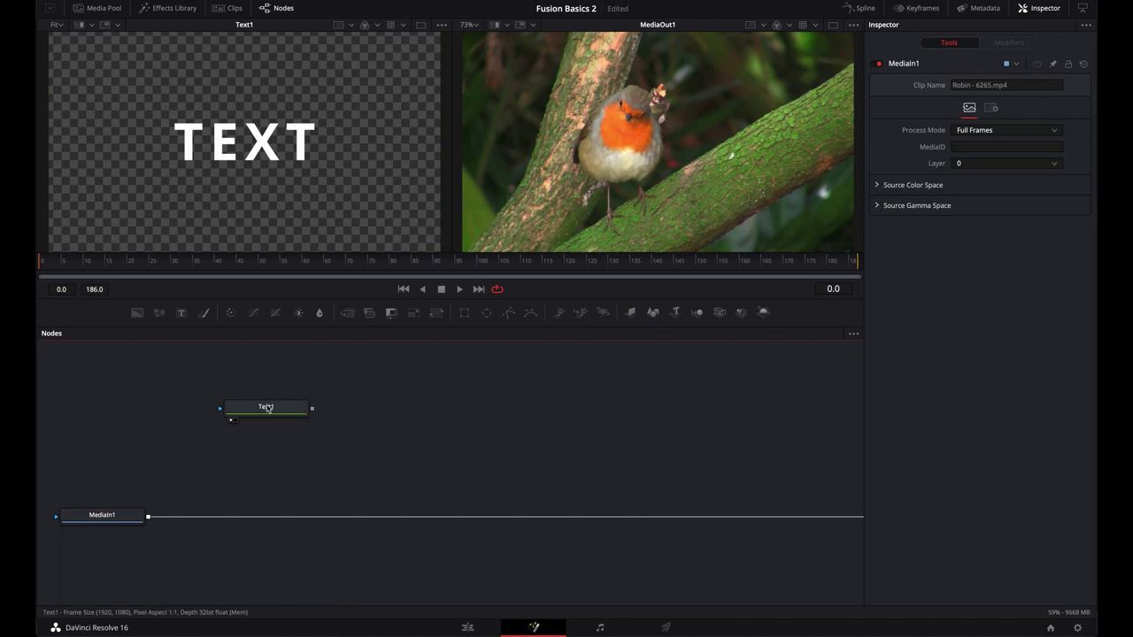
{"action": "left_click_drag", "start_coordinate": [311, 412], "coordinate": [148, 520]}
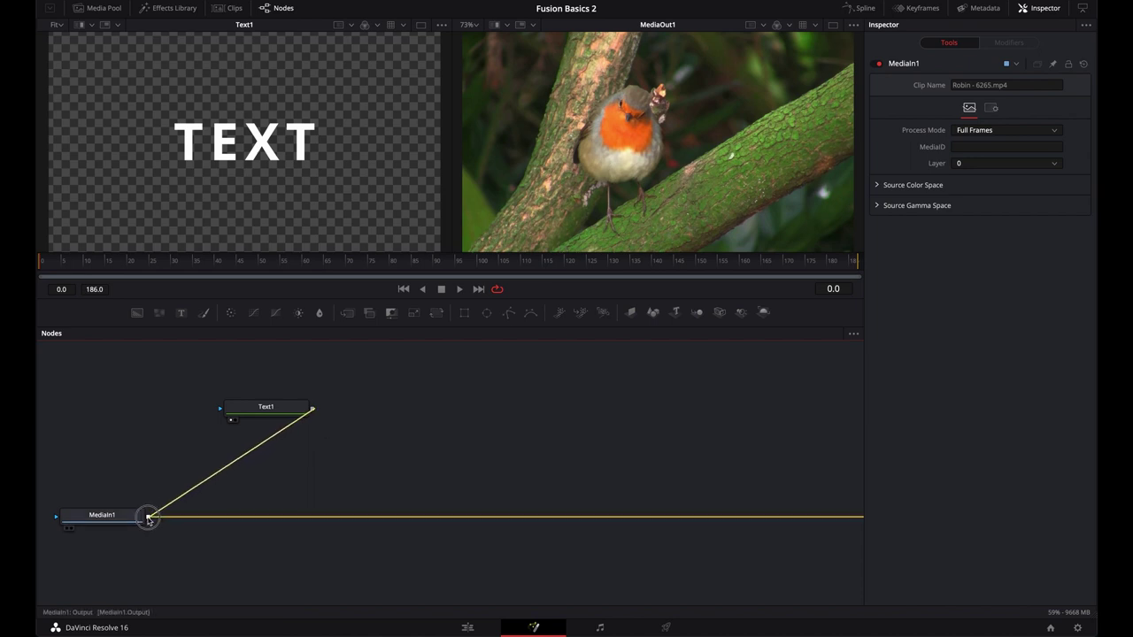
{"action": "left_click_drag", "start_coordinate": [148, 520], "coordinate": [148, 521]}
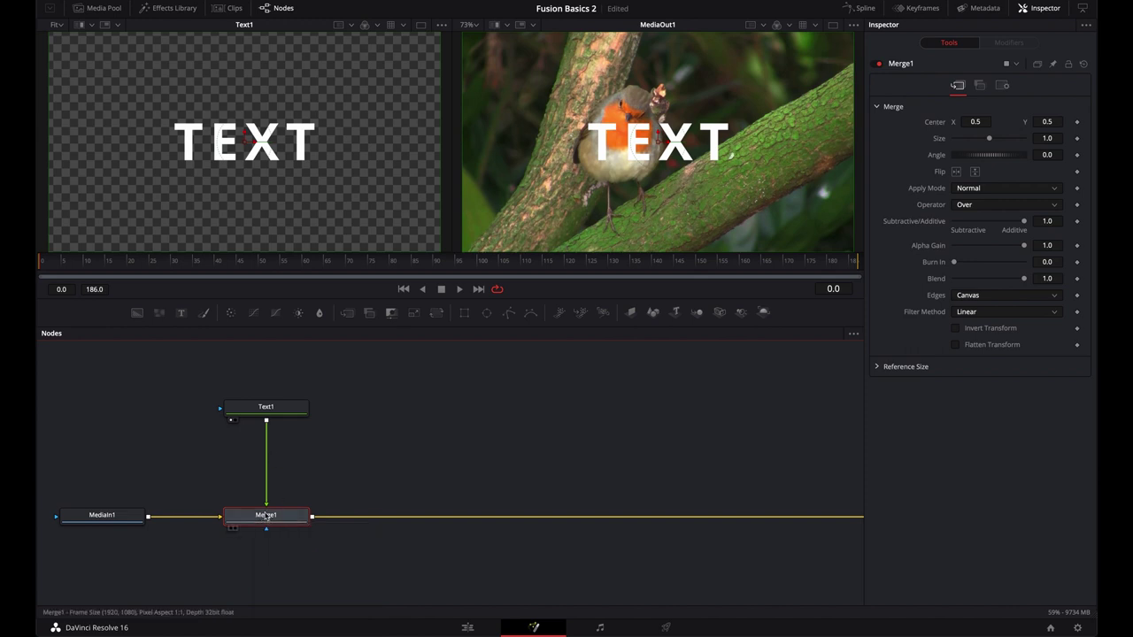
Delete the new merge, recreate it by connecting Text1's output onto MediaIn1's output again, and delete it once more.
{"action": "key", "text": "Delete"}
{"action": "left_click_drag", "start_coordinate": [312, 411], "coordinate": [149, 520]}
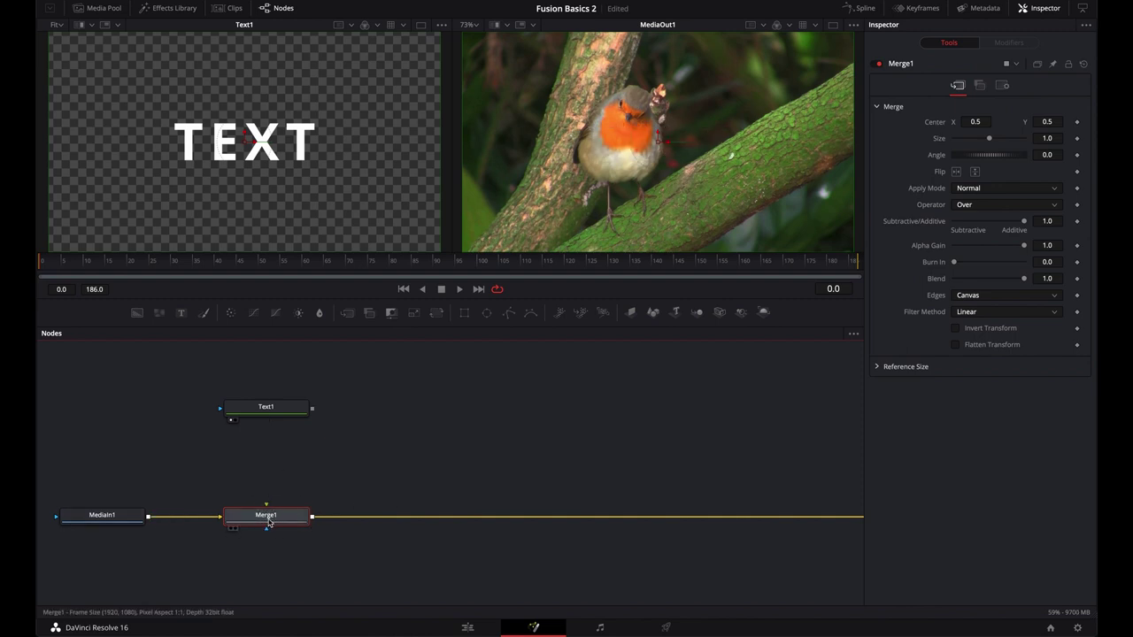
{"action": "key", "text": "Delete"}
Disconnect MediaOut1, move it closer to the other nodes, and create a merge by connecting MediaIn1's output onto Text1's output.
{"action": "left_click_drag", "start_coordinate": [493, 463], "coordinate": [233, 458]}
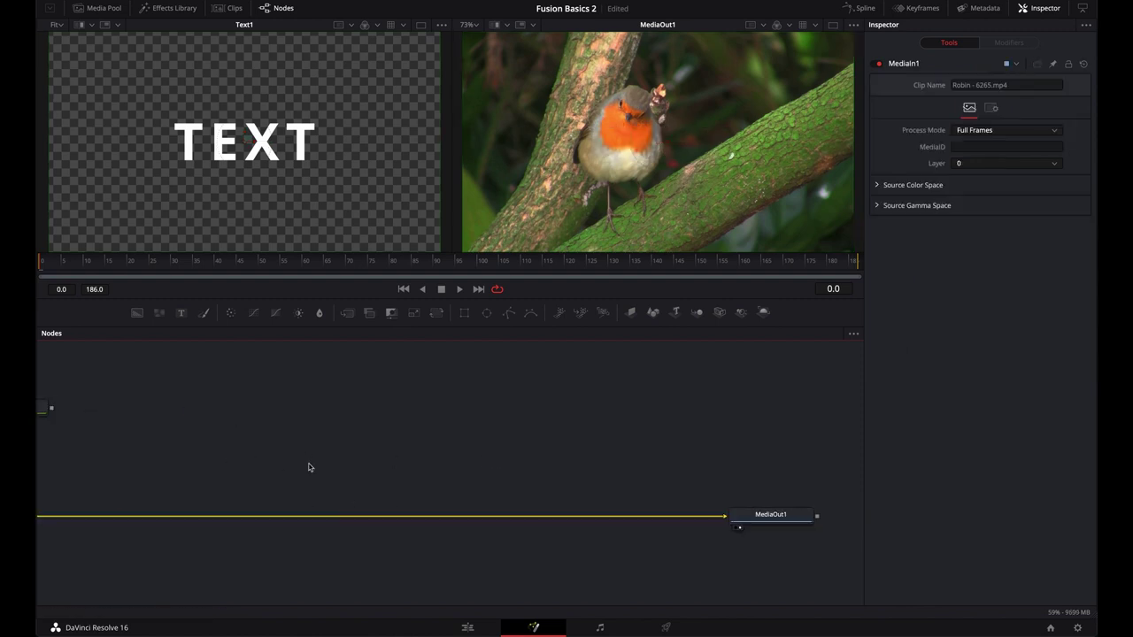
{"action": "left_click_drag", "start_coordinate": [726, 518], "coordinate": [366, 522]}
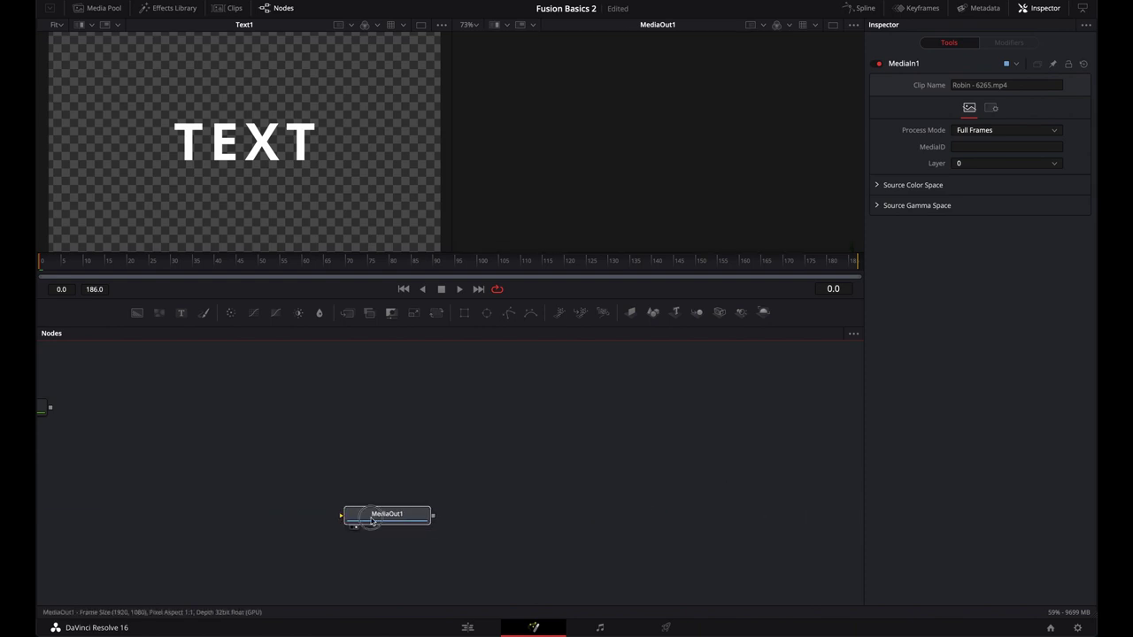
{"action": "left_click_drag", "start_coordinate": [212, 458], "coordinate": [605, 455]}
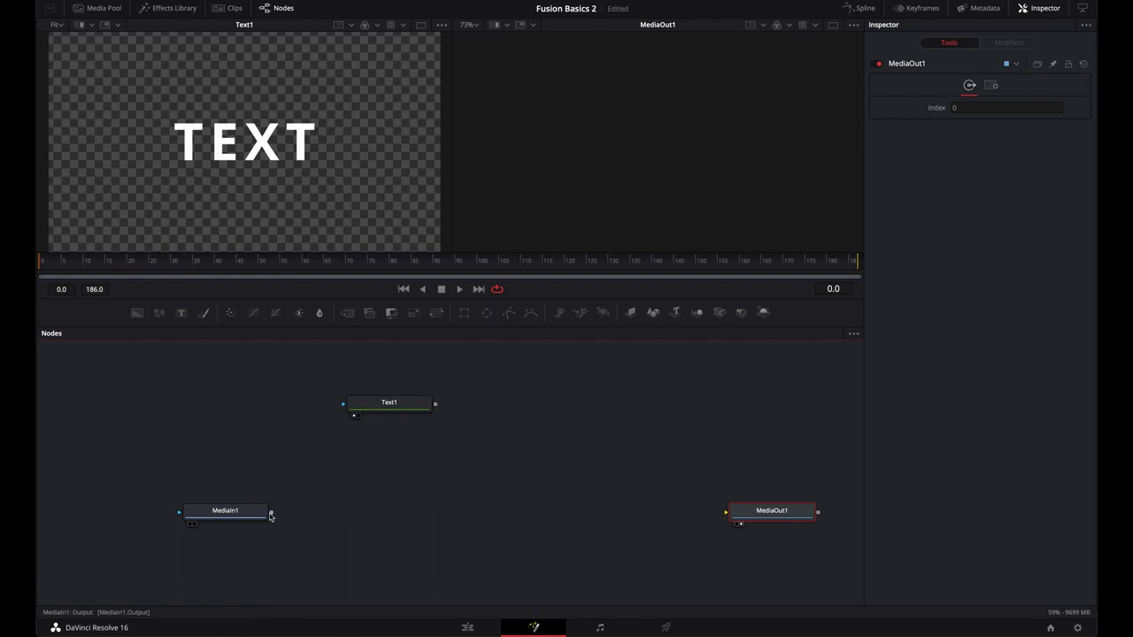
{"action": "left_click_drag", "start_coordinate": [272, 514], "coordinate": [437, 407]}
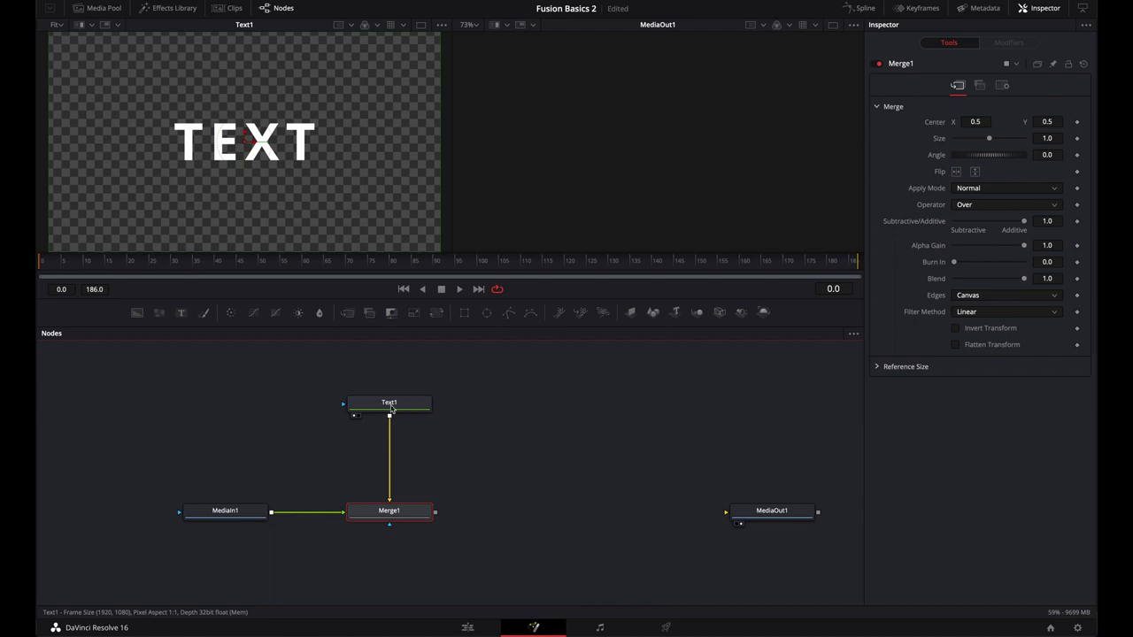
Show Merge1 in the second viewer, swap its foreground and background inputs, and connect its output to MediaOut1.
{"action": "mouse_move", "coordinate": [234, 514]}
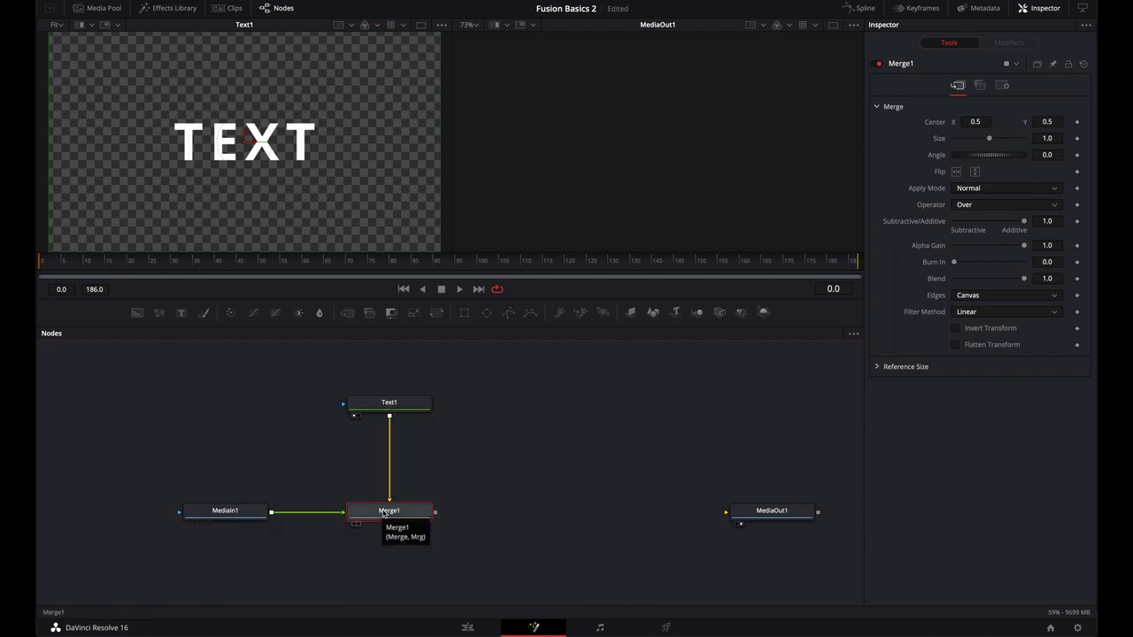
{"action": "left_click_drag", "start_coordinate": [416, 511], "coordinate": [613, 194]}
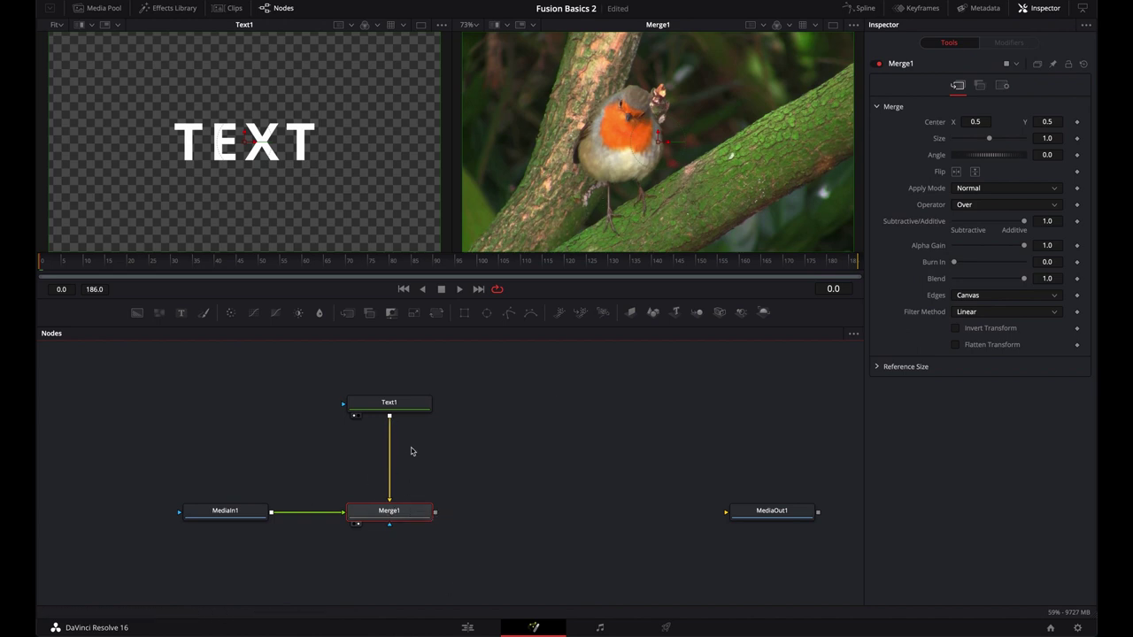
{"action": "key", "text": "super+t"}
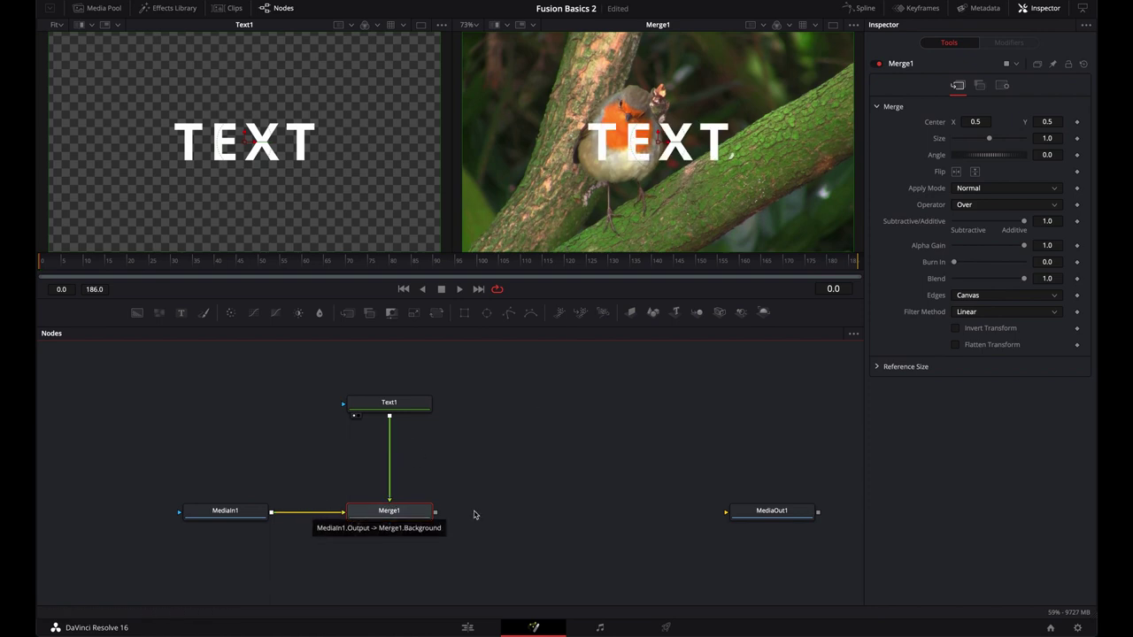
{"action": "left_click_drag", "start_coordinate": [435, 513], "coordinate": [728, 512]}
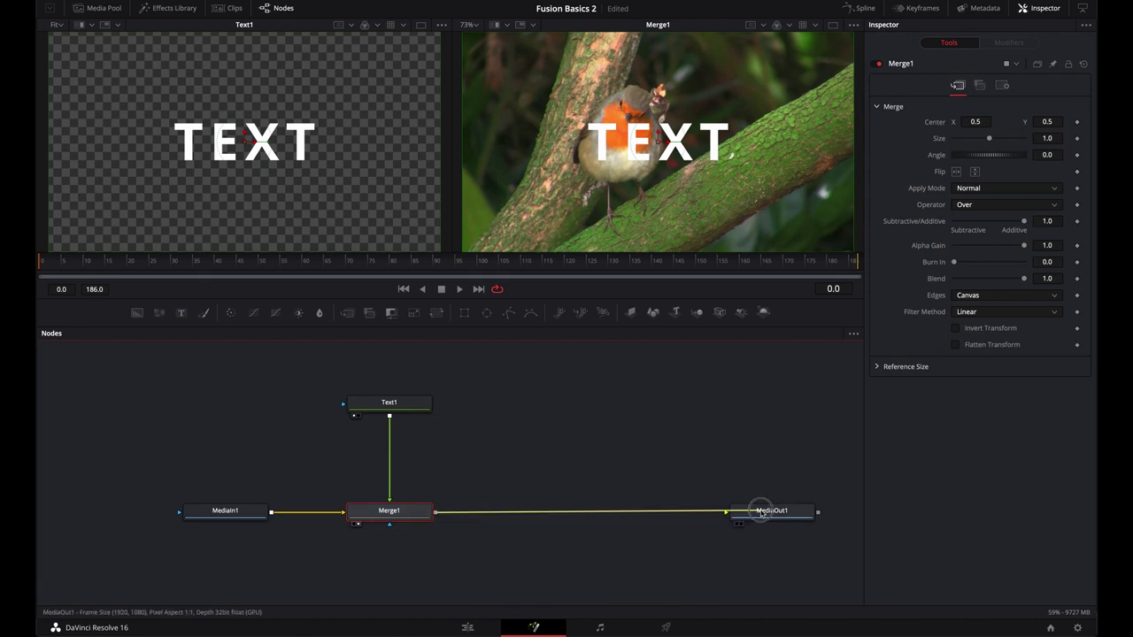
{"action": "left_click", "coordinate": [655, 446]}
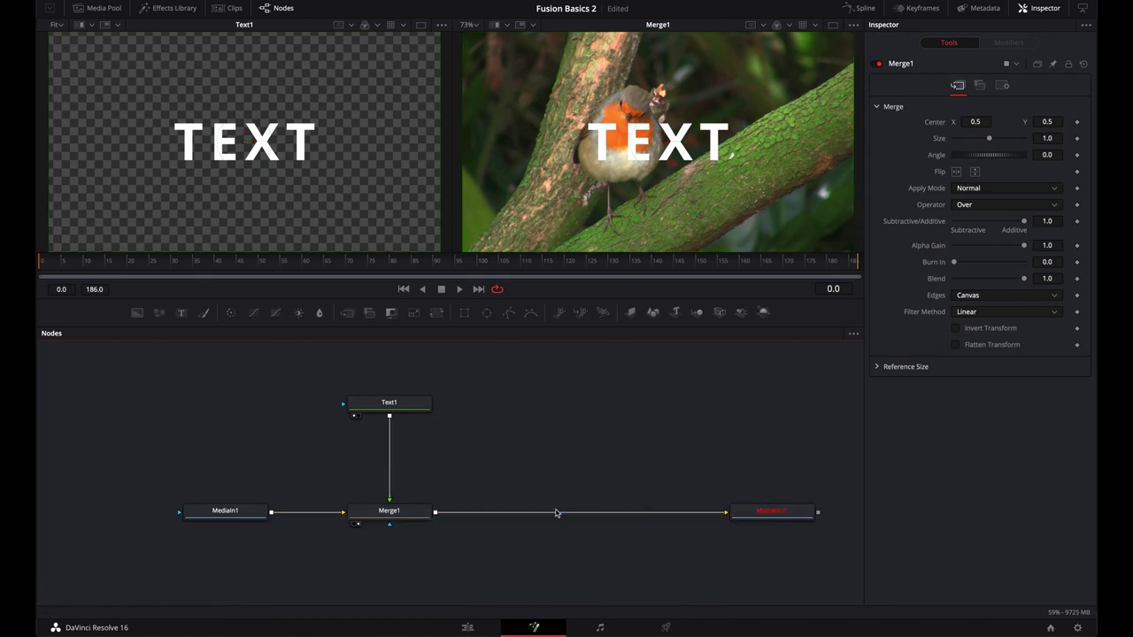
Delete the Merge1 and Text1 nodes.
{"action": "left_click", "coordinate": [407, 522]}
{"action": "key", "text": "Delete"}
{"action": "left_click_drag", "start_coordinate": [298, 370], "coordinate": [465, 443]}
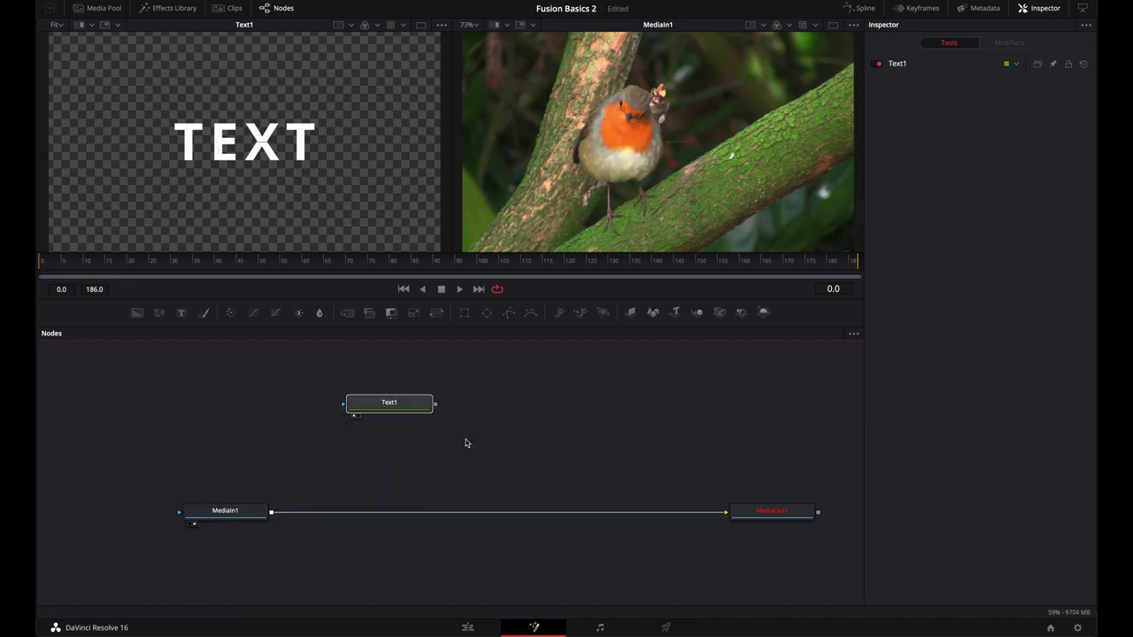
{"action": "key", "text": "Delete"}
Add an automatically merged Text node after MediaIn1, arrange Text1 above Merge1 in line with the media nodes, and view MediaOut1.
{"action": "left_click", "coordinate": [251, 515]}
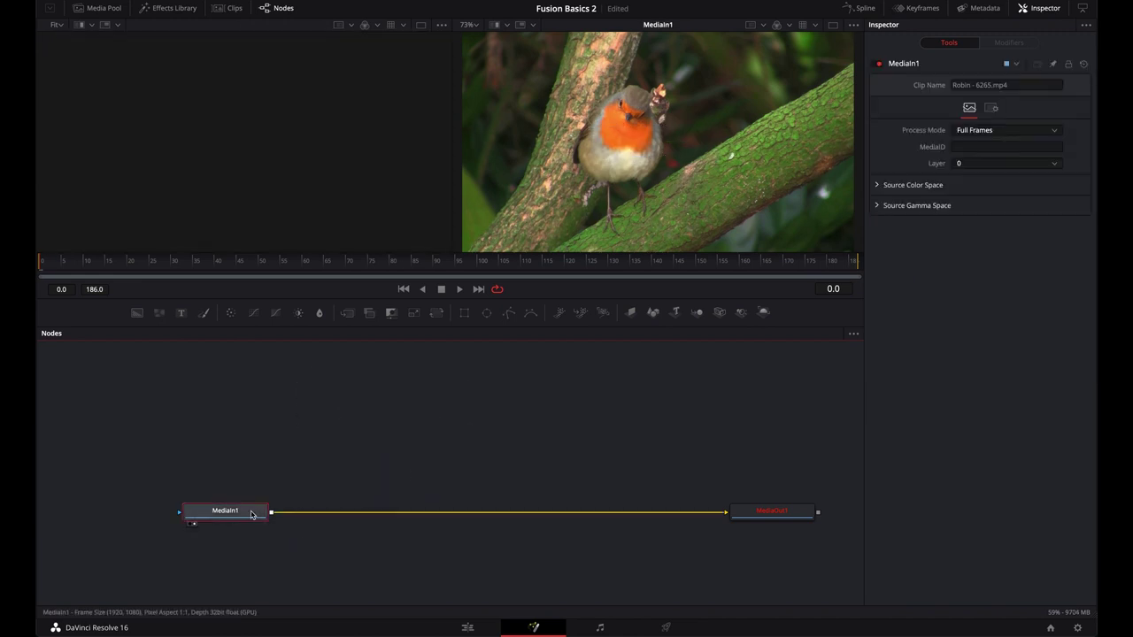
{"action": "left_click", "coordinate": [182, 314]}
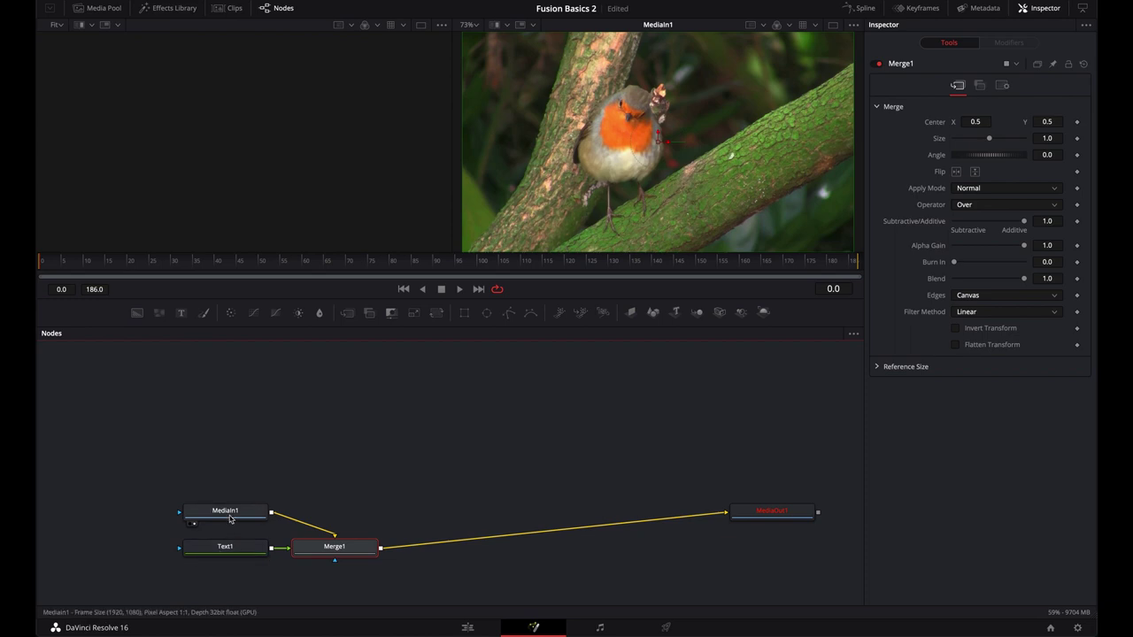
{"action": "left_click_drag", "start_coordinate": [253, 553], "coordinate": [362, 373]}
{"action": "left_click_drag", "start_coordinate": [351, 562], "coordinate": [351, 525]}
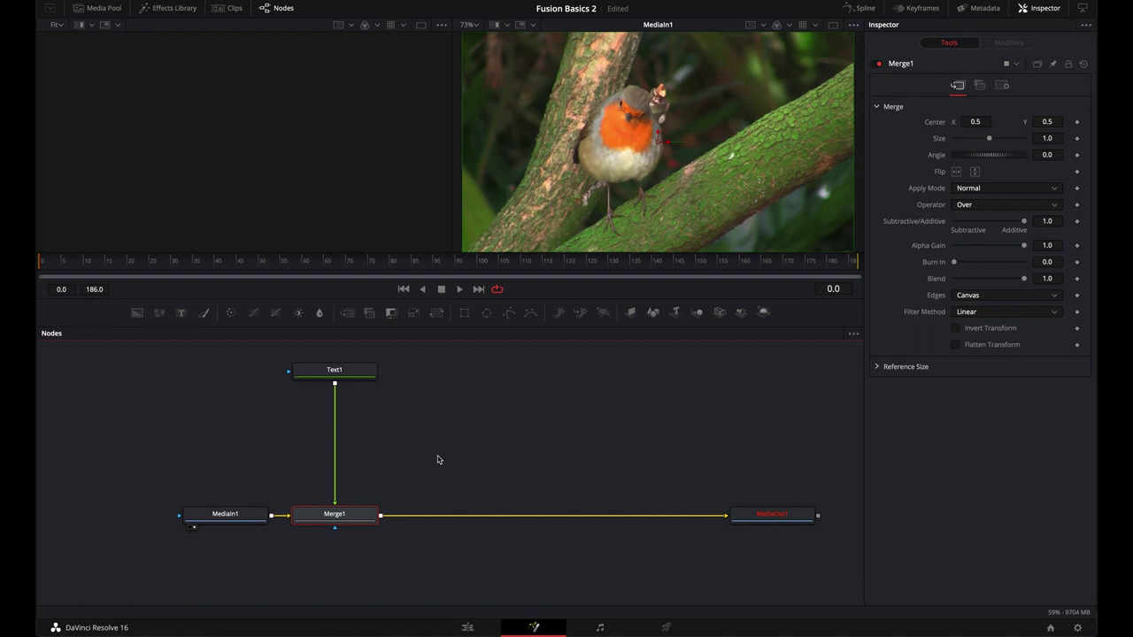
{"action": "left_click", "coordinate": [740, 526]}
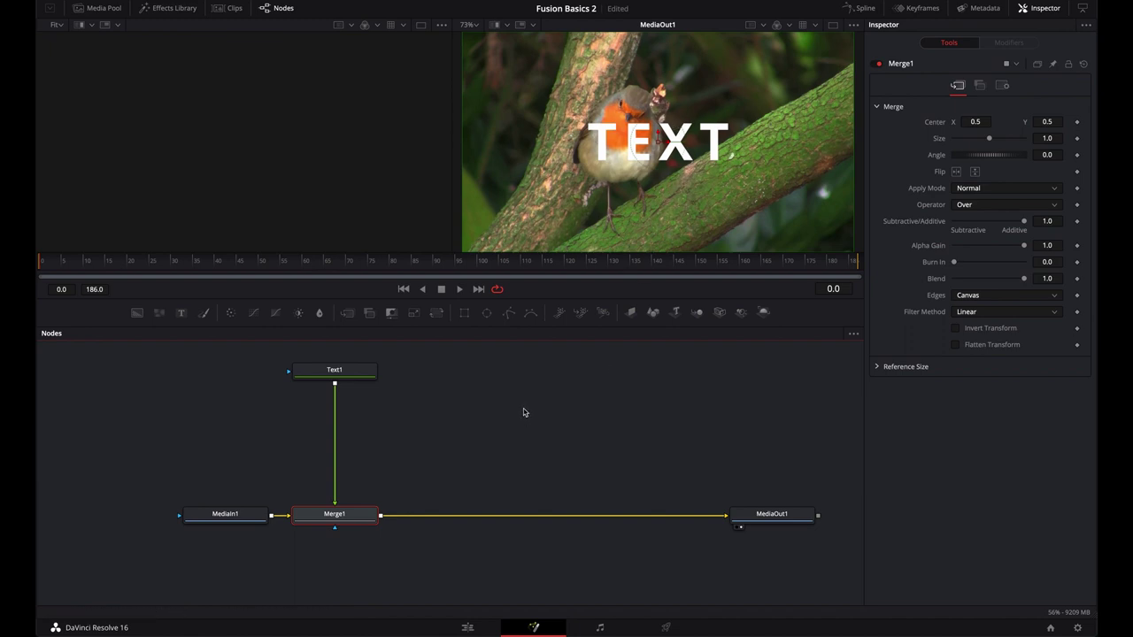
Select the Text1 and Merge1 nodes together.
{"action": "left_click_drag", "start_coordinate": [236, 353], "coordinate": [287, 543]}
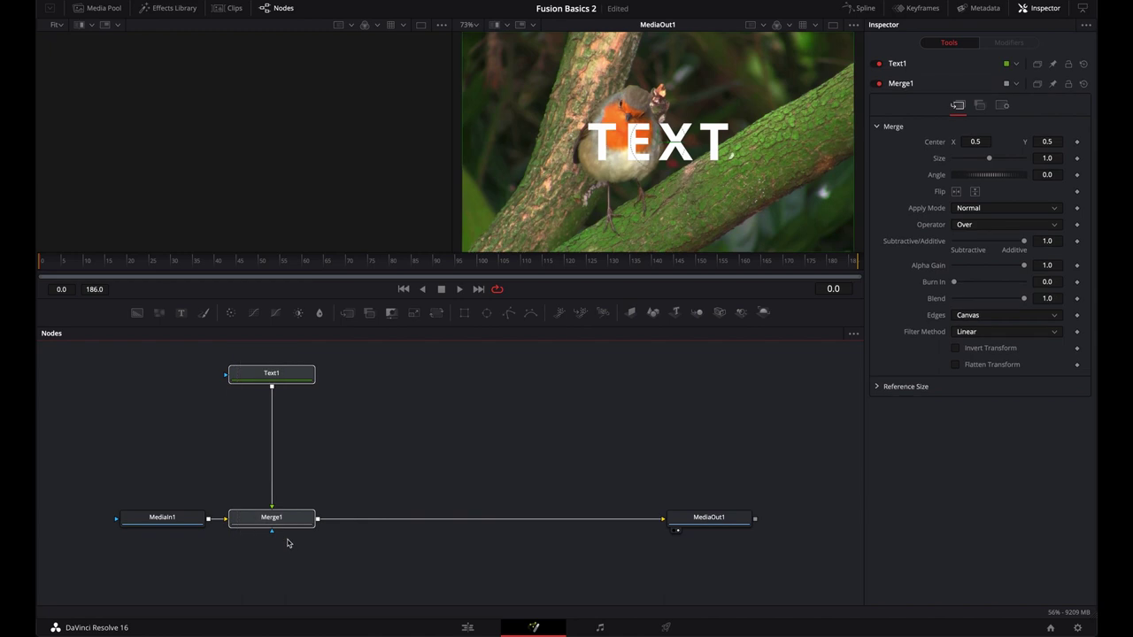
Delete the Text1 and Merge1 nodes, leaving MediaIn1 selected.
{"action": "key", "text": "Delete"}
{"action": "left_click", "coordinate": [144, 522]}
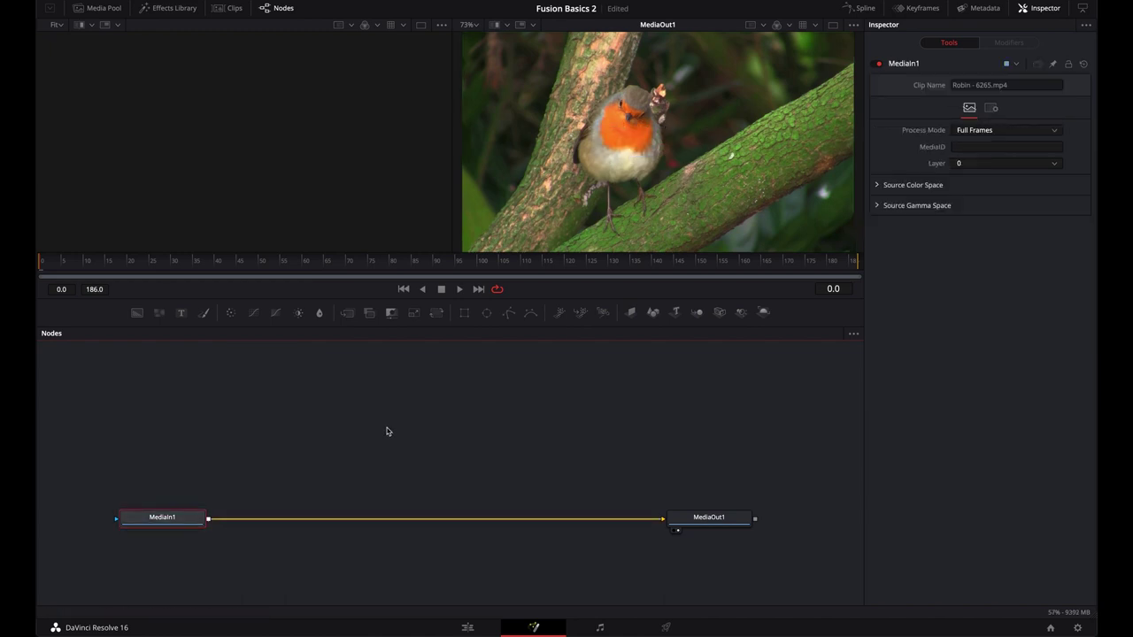
Search the tool list for "text+", add a Text+ node merged with MediaIn1, and undo the addition.
{"action": "key", "text": "shift+space"}
{"action": "type", "text": "tv"}
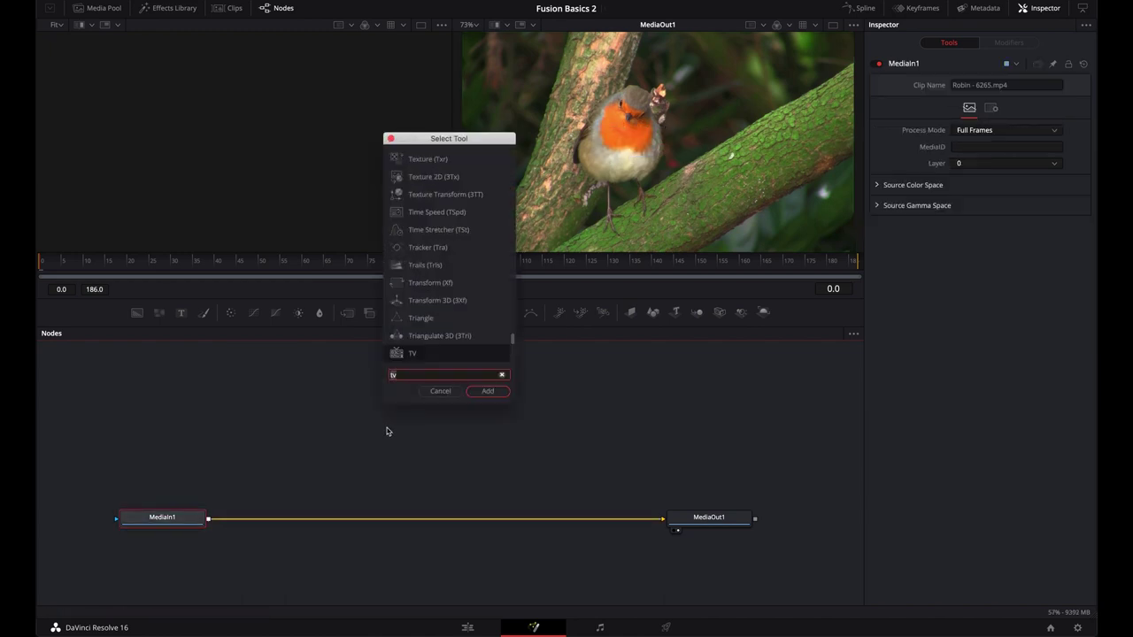
{"action": "key", "text": "BackSpace"}
{"action": "type", "text": "ext"}
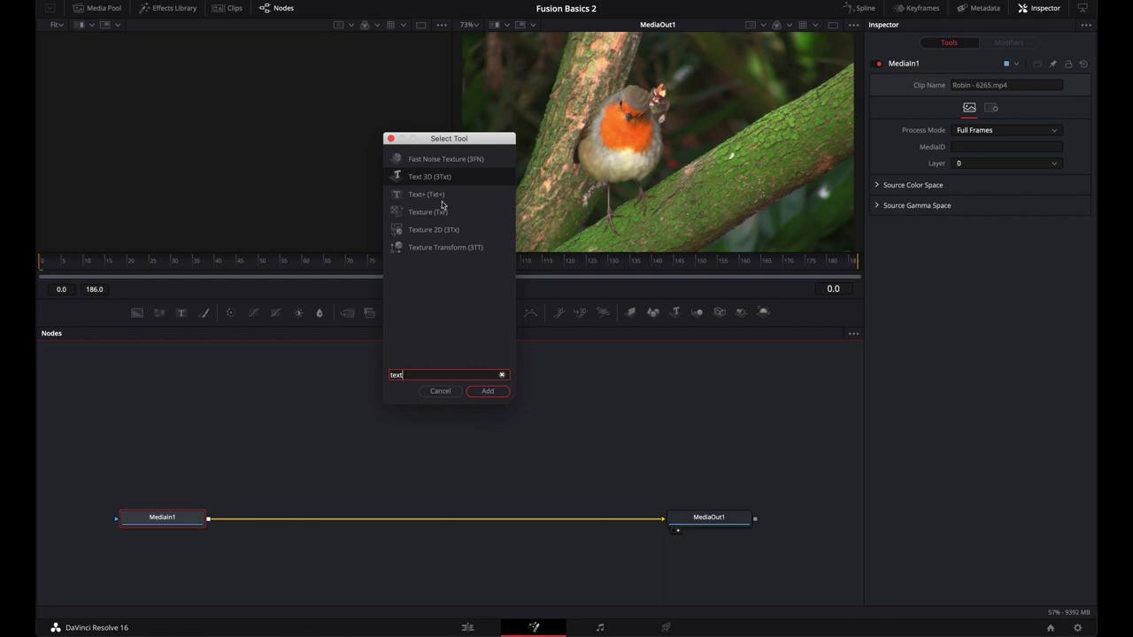
{"action": "key", "text": "Down"}
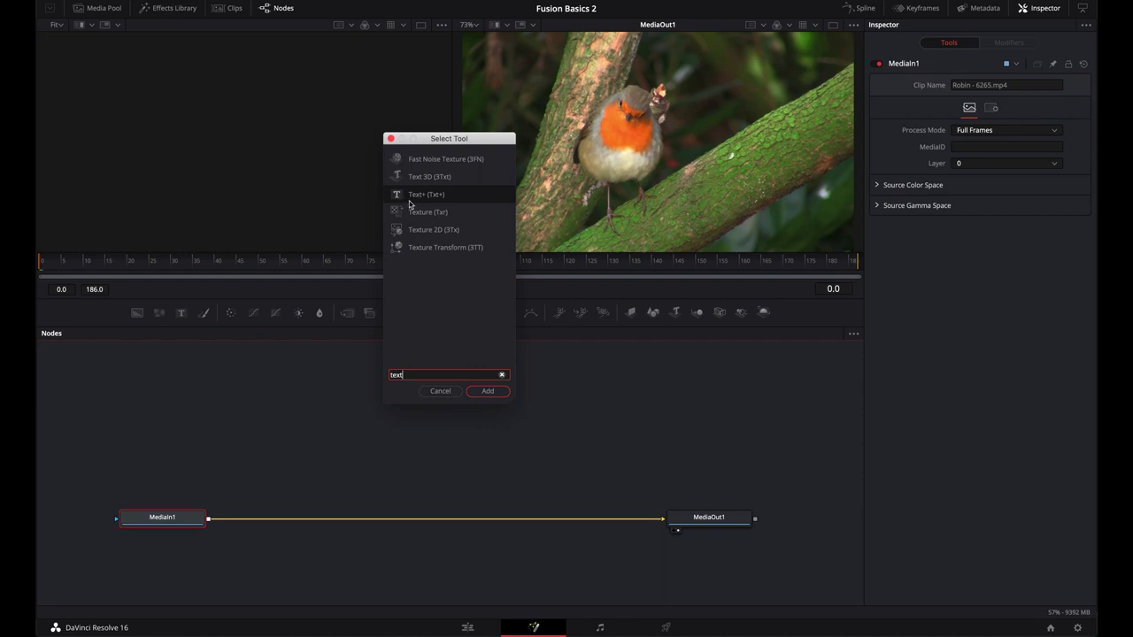
{"action": "type", "text": "+"}
{"action": "left_click", "coordinate": [488, 390]}
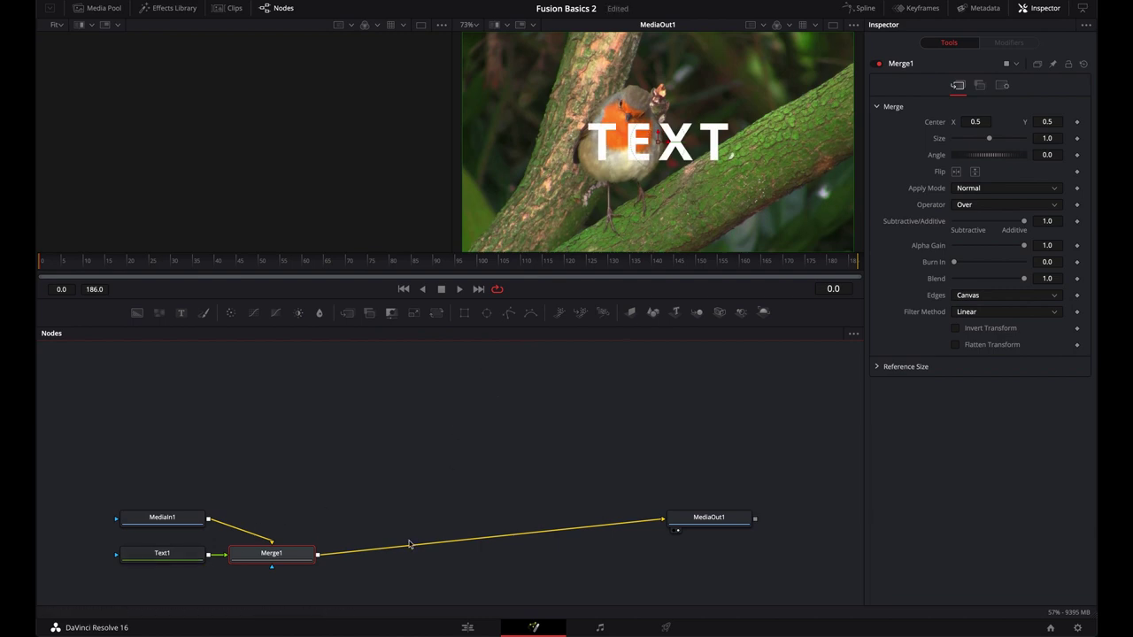
{"action": "key", "text": "ctrl+z"}
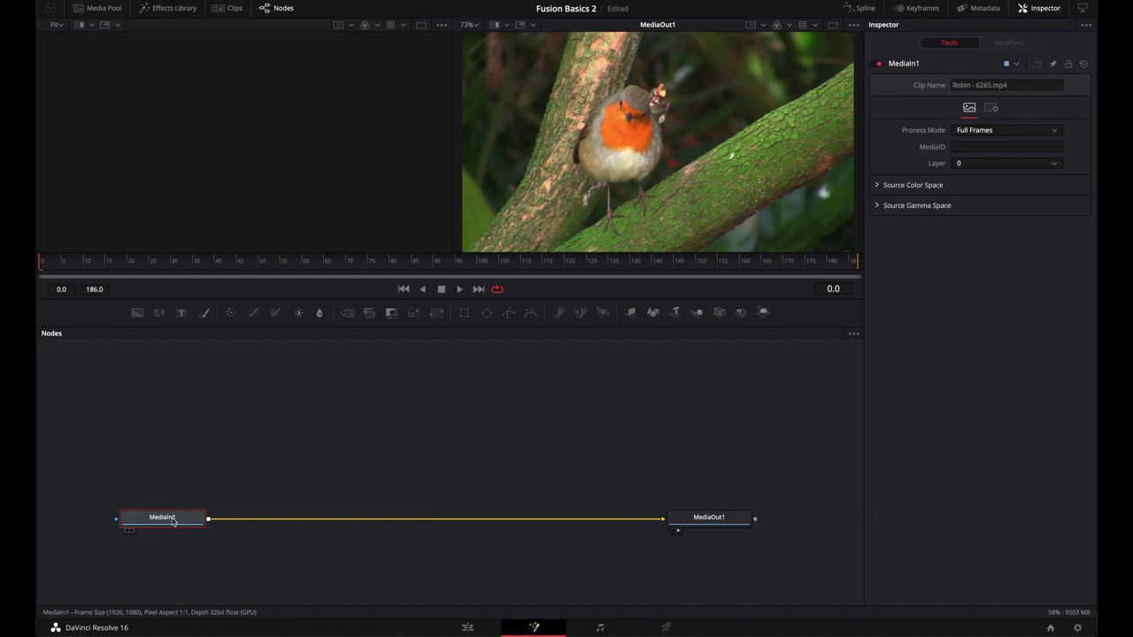
Add a Merge node after MediaIn1 and a Text+ node after it, and delete the Text1 and Merge2 nodes.
{"action": "left_click", "coordinate": [347, 315]}
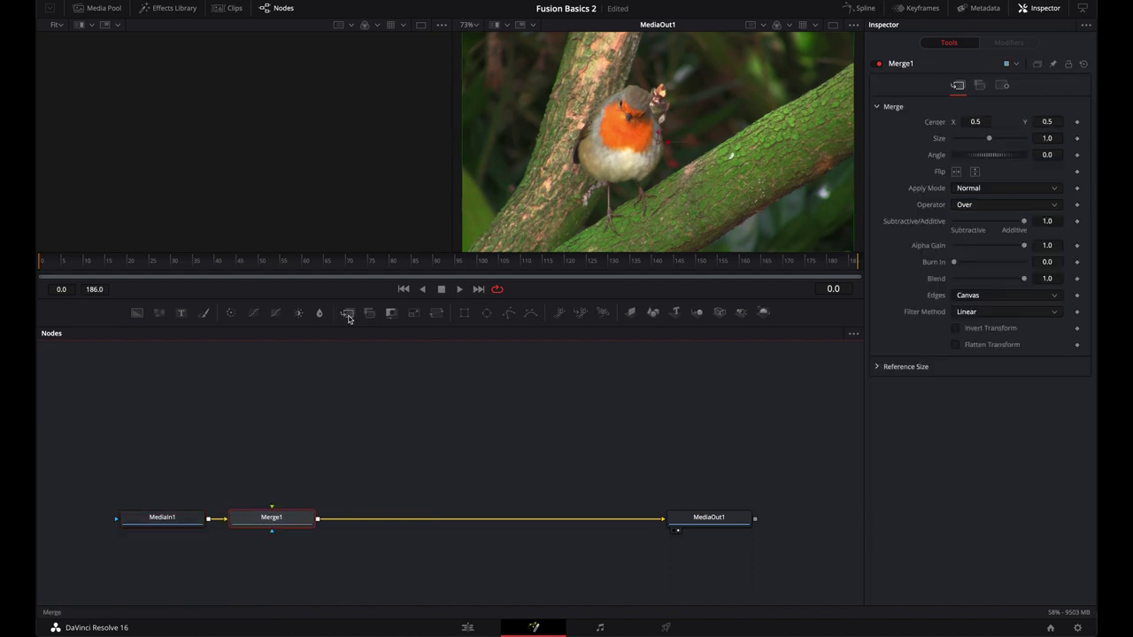
{"action": "left_click", "coordinate": [181, 315]}
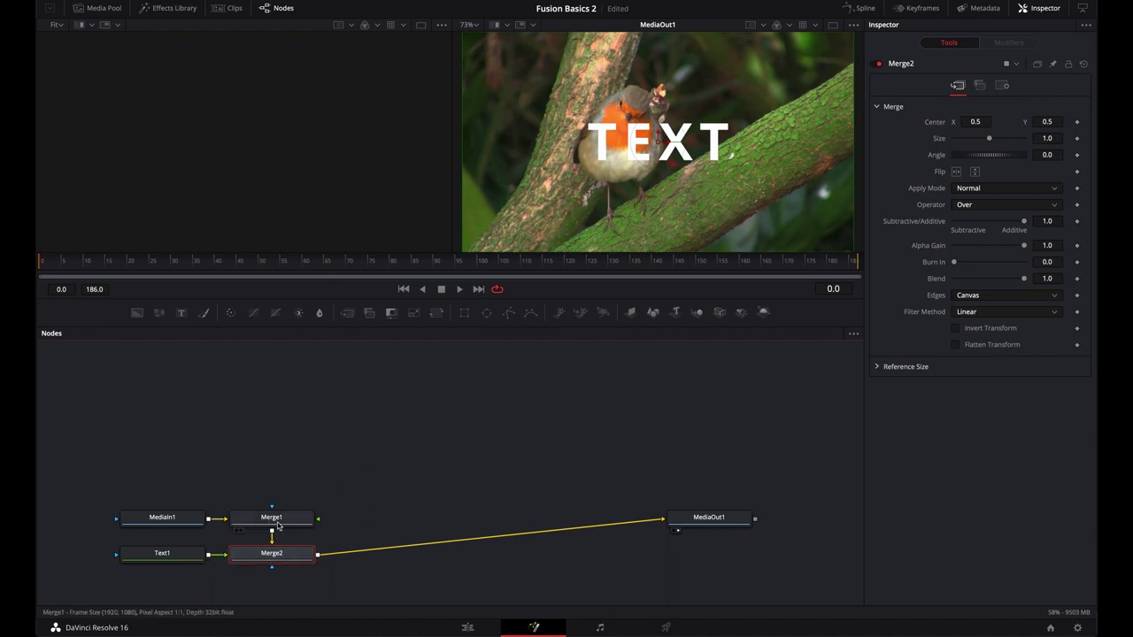
{"action": "mouse_move", "coordinate": [276, 527]}
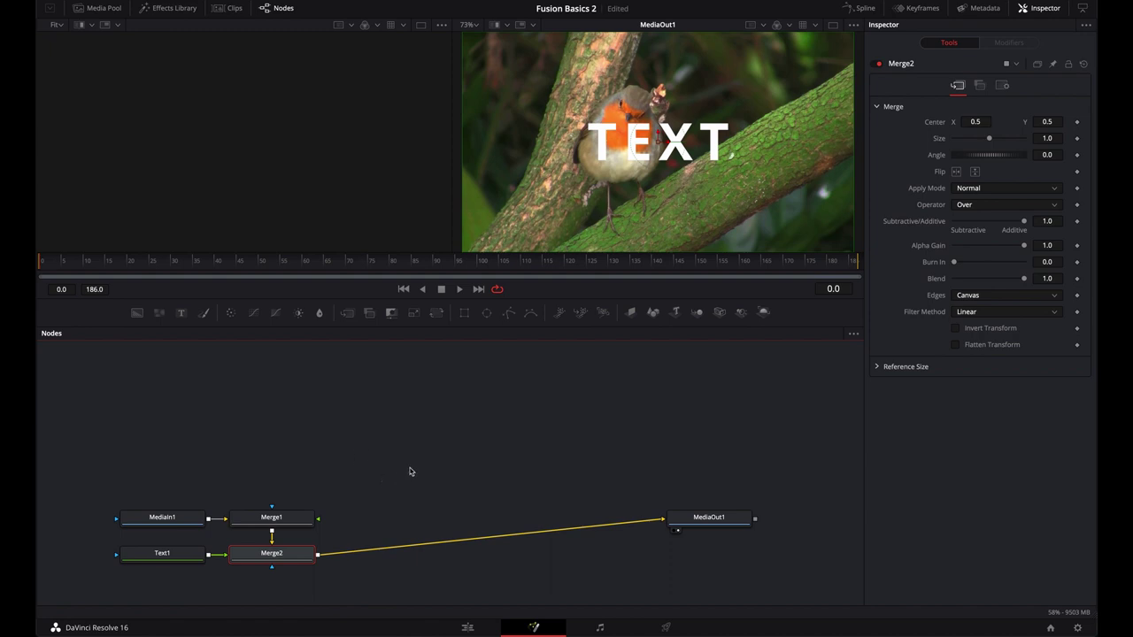
{"action": "left_click_drag", "start_coordinate": [110, 540], "coordinate": [321, 571]}
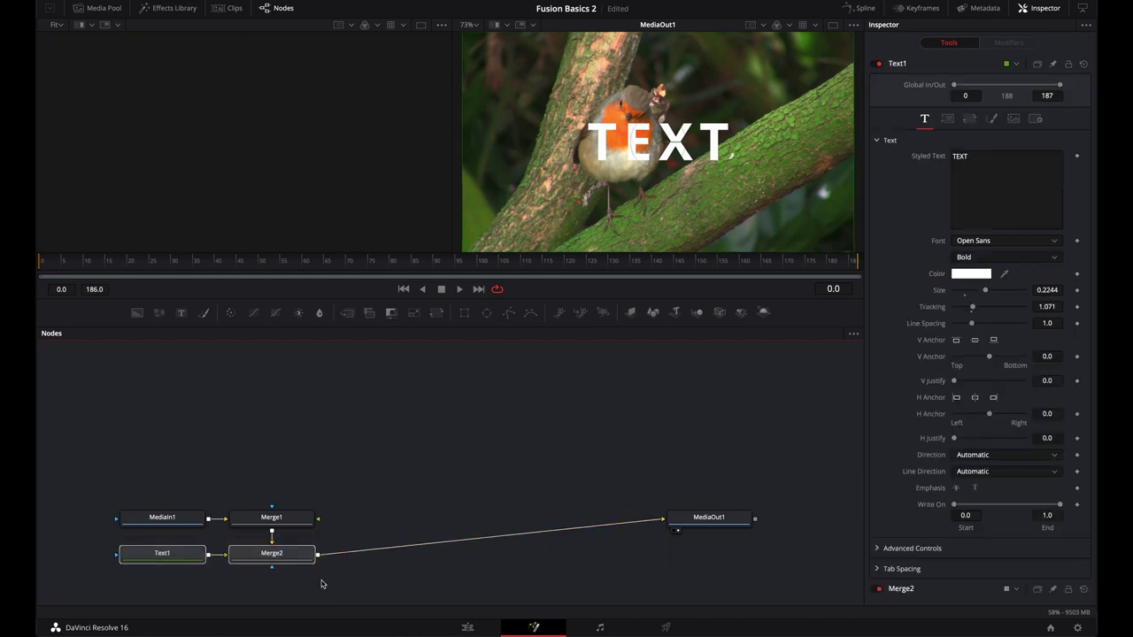
{"action": "key", "text": "Delete"}
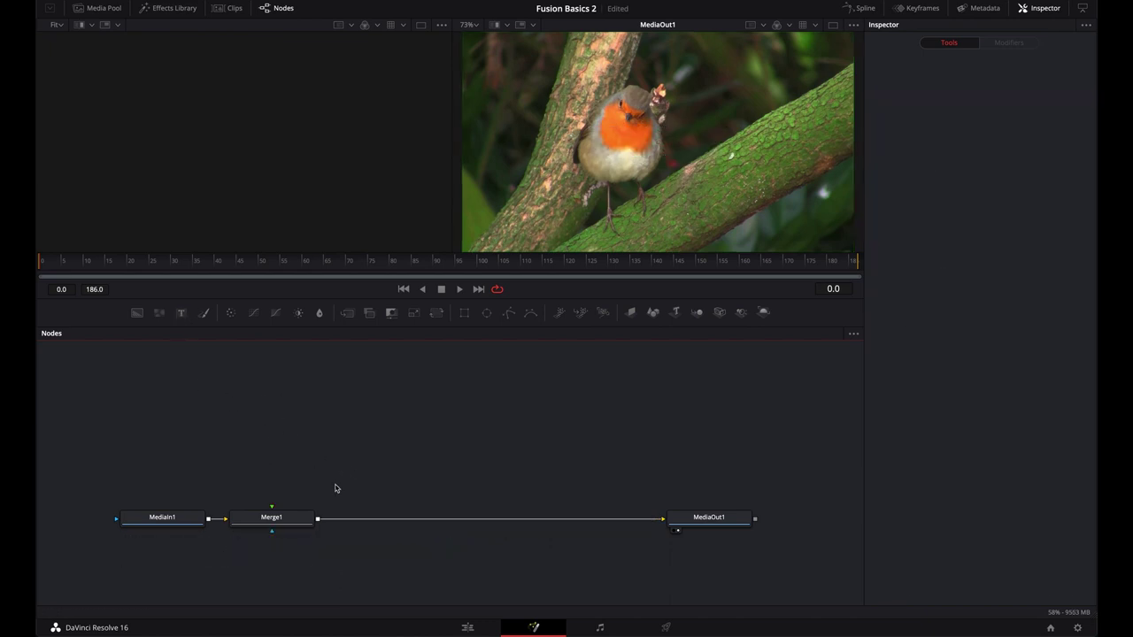
Place an unconnected Text+ node above Merge1 and delete the Merge1 node.
{"action": "left_click_drag", "start_coordinate": [181, 313], "coordinate": [273, 515]}
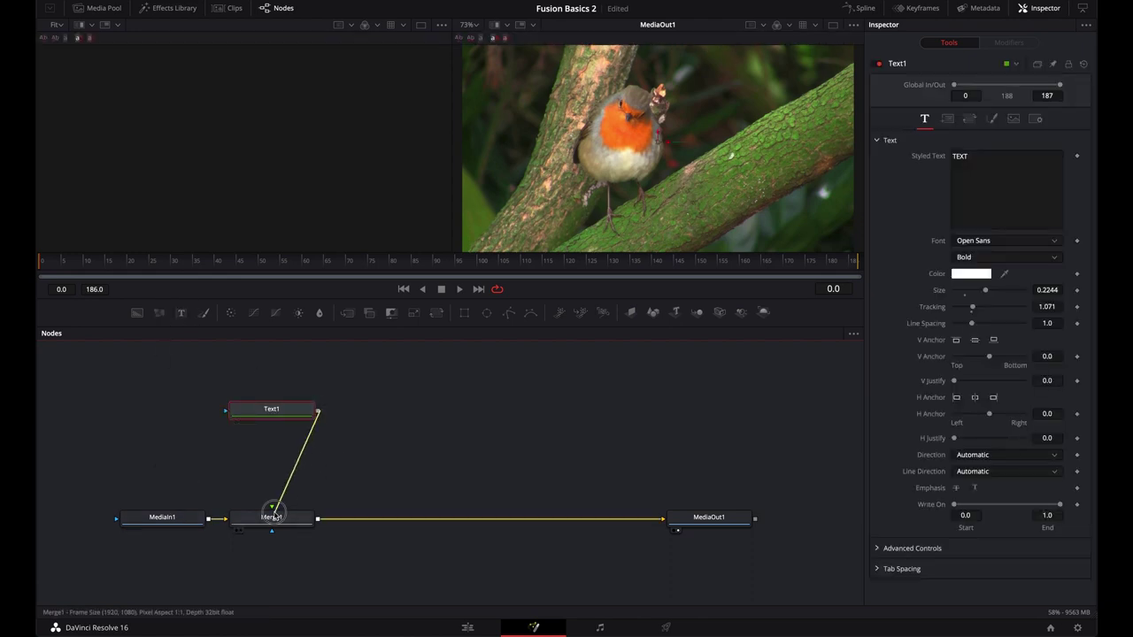
{"action": "left_click", "coordinate": [277, 520]}
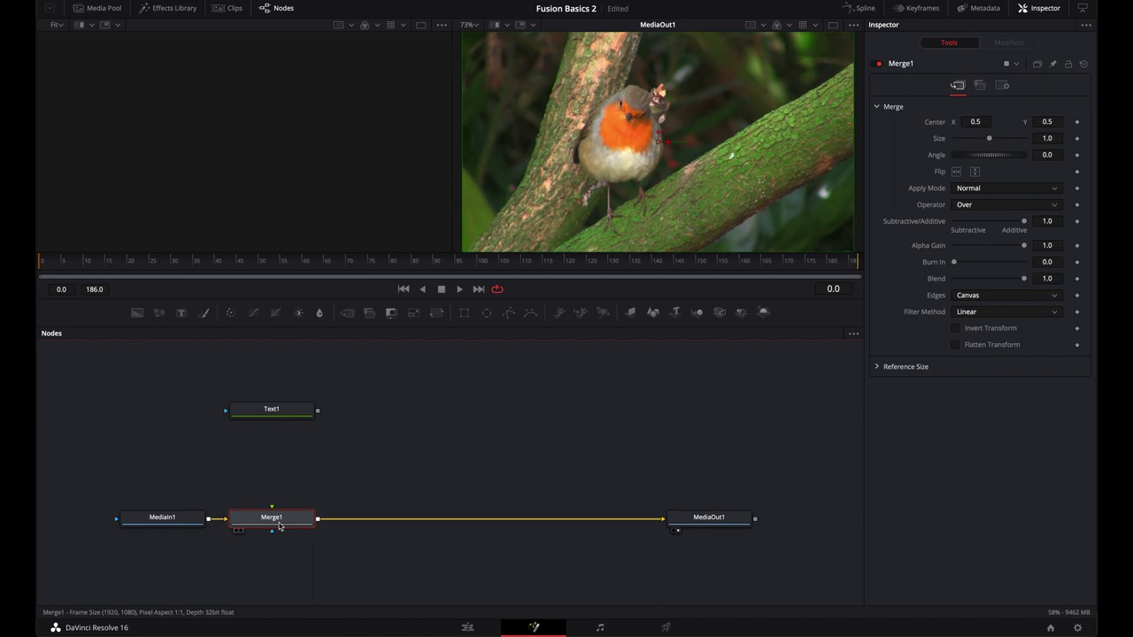
{"action": "key", "text": "Delete"}
Position Text1 directly above MediaIn1 and connect it to MediaIn1 as an effect mask, with a text size of 0.4173.
{"action": "left_click_drag", "start_coordinate": [209, 456], "coordinate": [404, 460]}
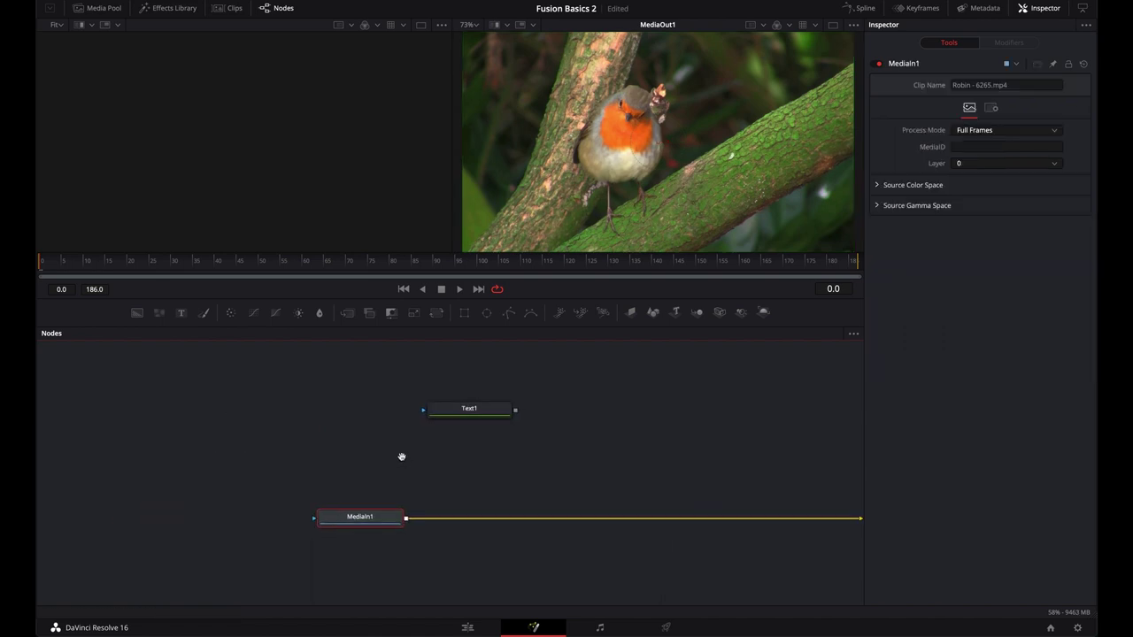
{"action": "left_click_drag", "start_coordinate": [458, 415], "coordinate": [235, 470]}
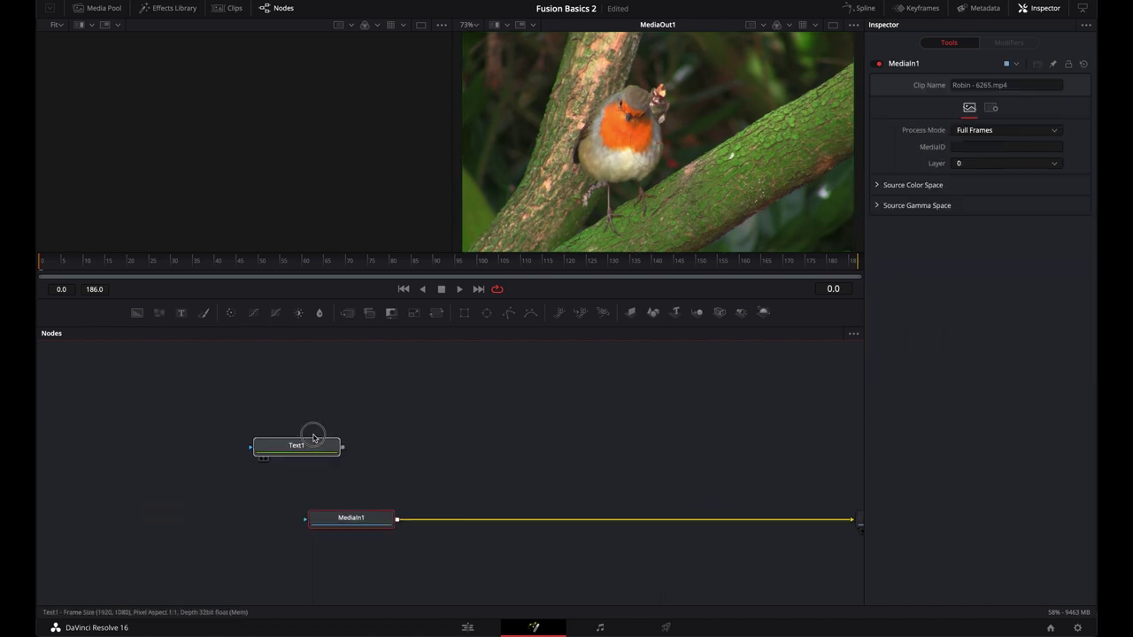
{"action": "left_click_drag", "start_coordinate": [312, 437], "coordinate": [369, 422]}
{"action": "left_click_drag", "start_coordinate": [334, 463], "coordinate": [561, 476]}
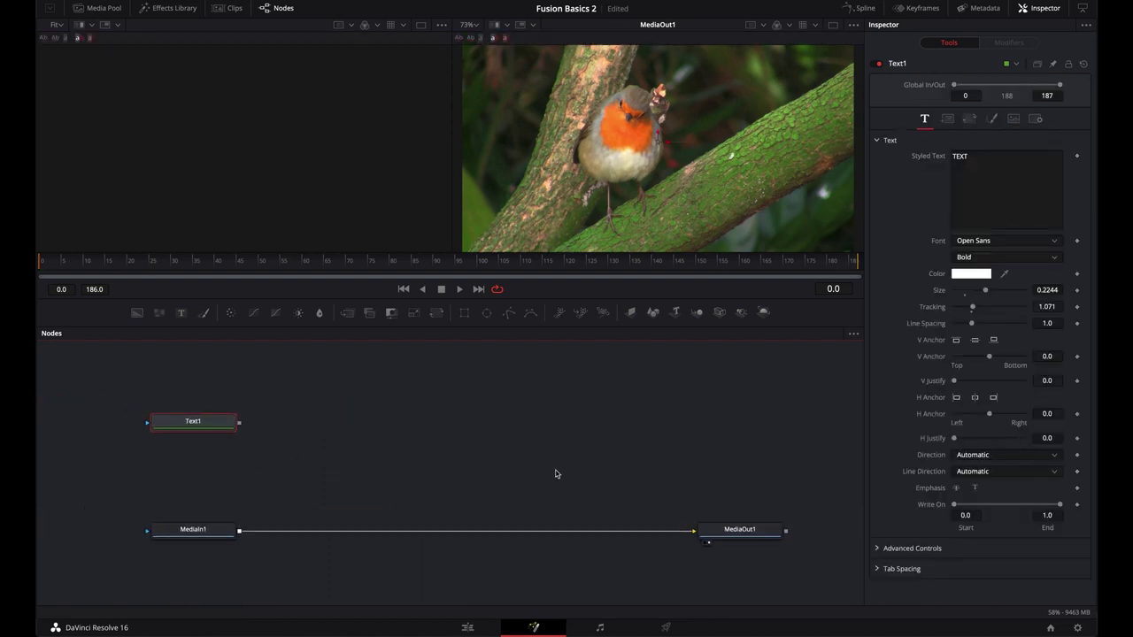
{"action": "left_click_drag", "start_coordinate": [240, 425], "coordinate": [212, 536]}
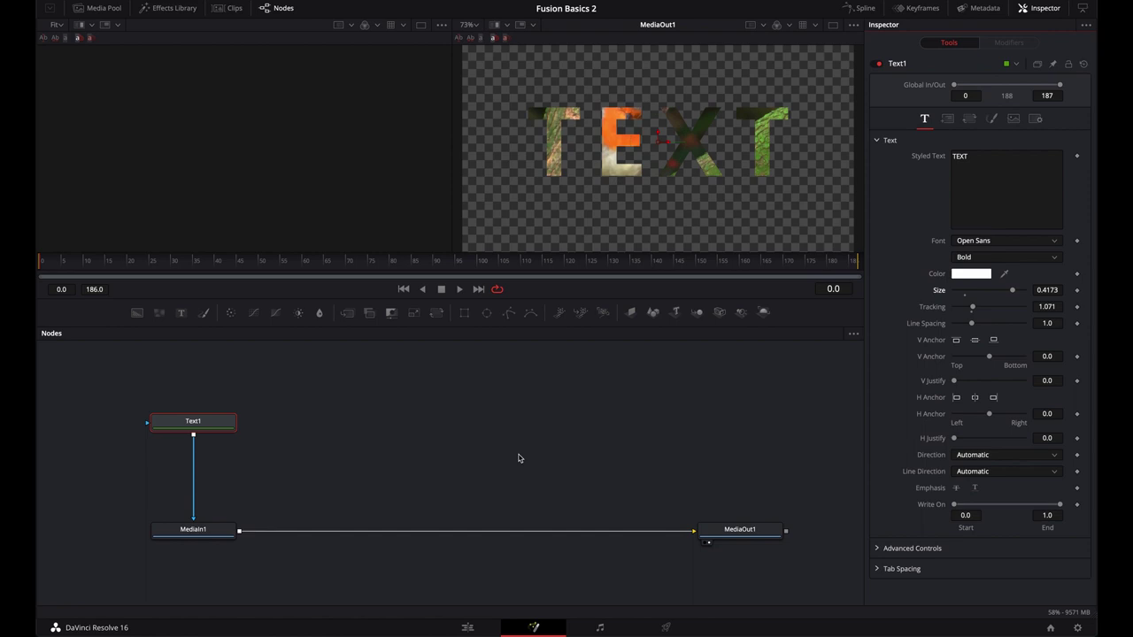
Cut and paste Text1 to detach it from MediaIn1, and join its output to MediaIn1's output to create a Merge.
{"action": "key", "text": "ctrl+x"}
{"action": "key", "text": "ctrl+v"}
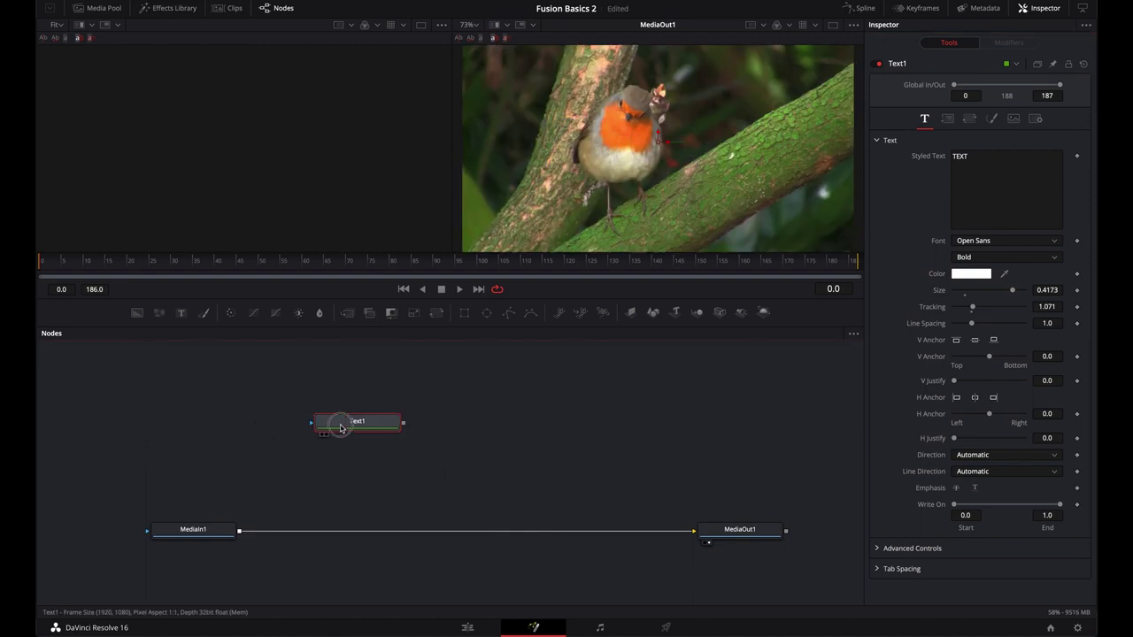
{"action": "left_click_drag", "start_coordinate": [403, 426], "coordinate": [238, 534]}
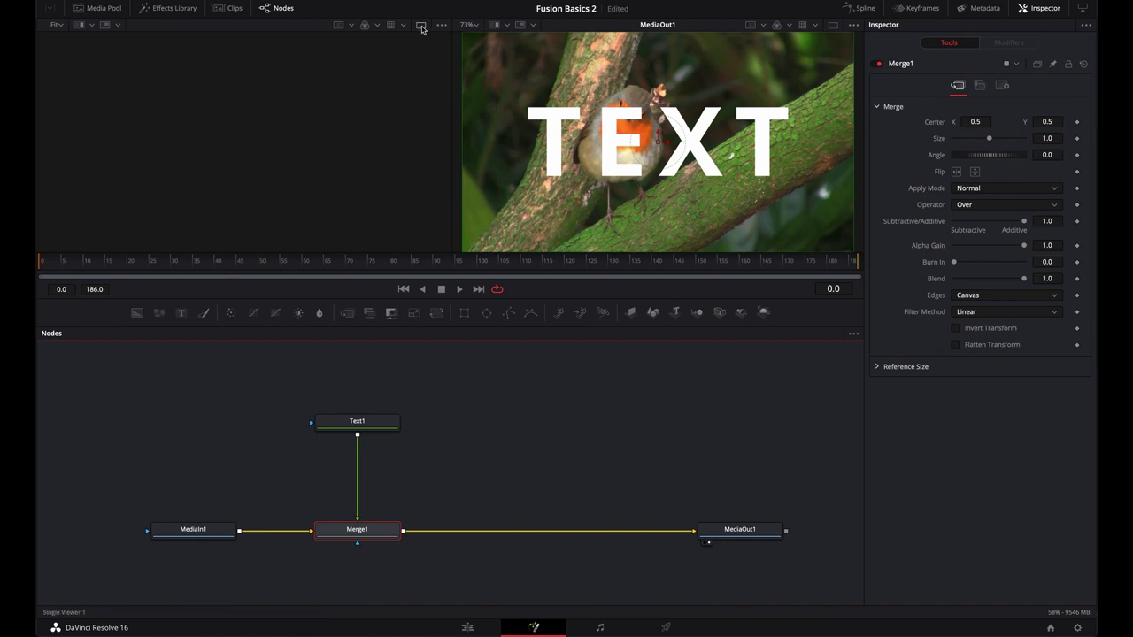
Switch to a single viewer showing MediaOut1.
{"action": "left_click", "coordinate": [833, 29]}
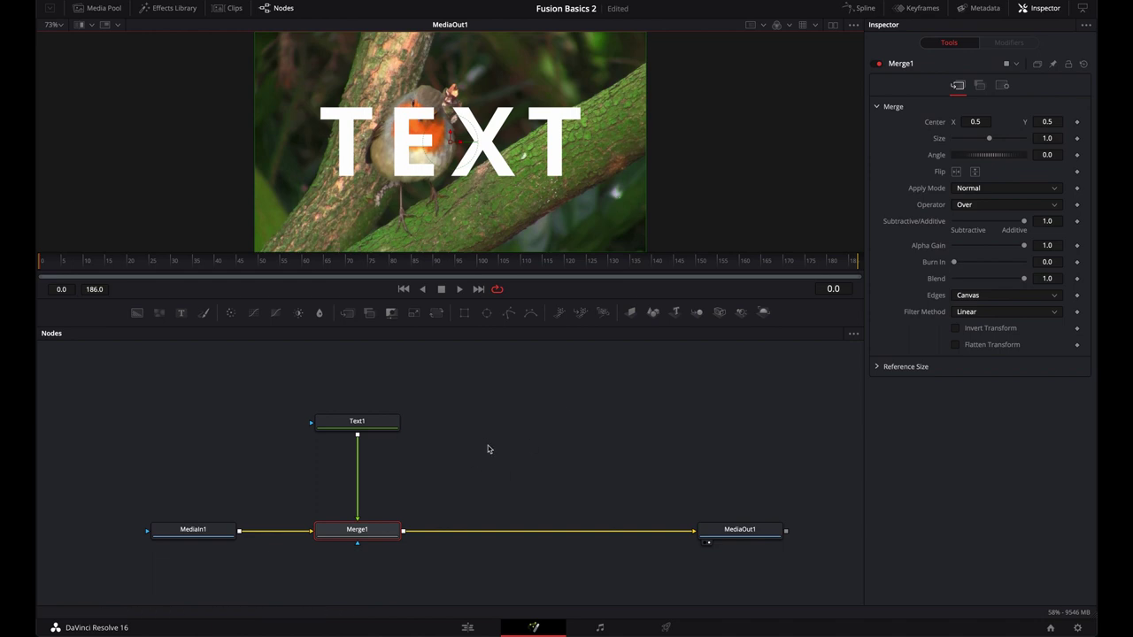
{"action": "left_click_drag", "start_coordinate": [736, 536], "coordinate": [514, 225]}
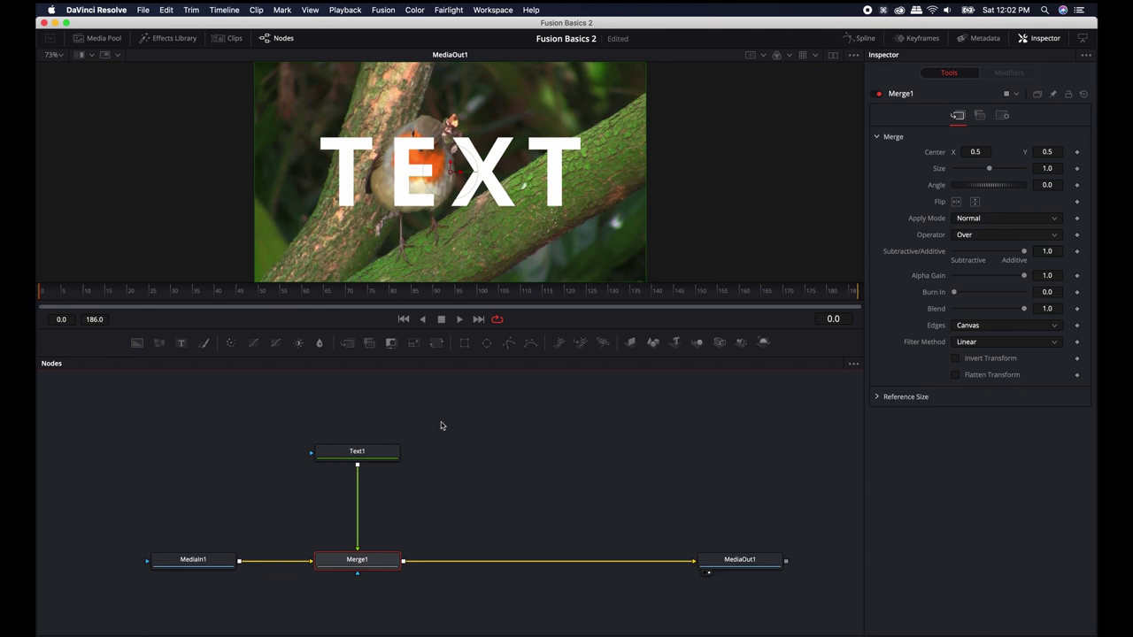
Review the playback Proxy Mode resolution options and choose Off.
{"action": "left_click", "coordinate": [347, 10]}
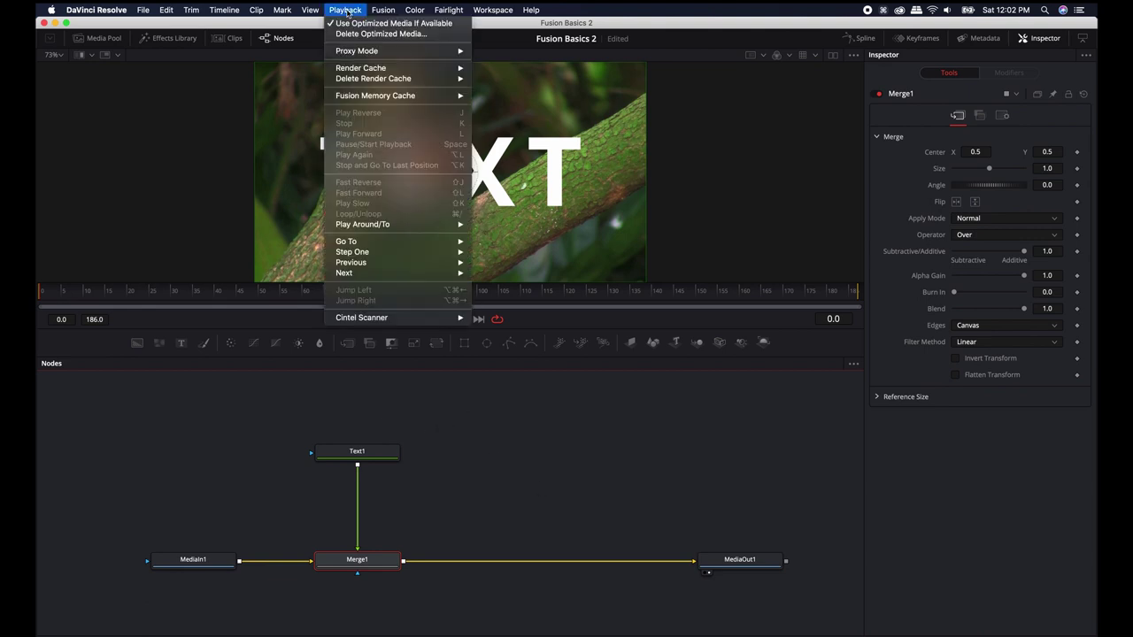
{"action": "mouse_move", "coordinate": [352, 53]}
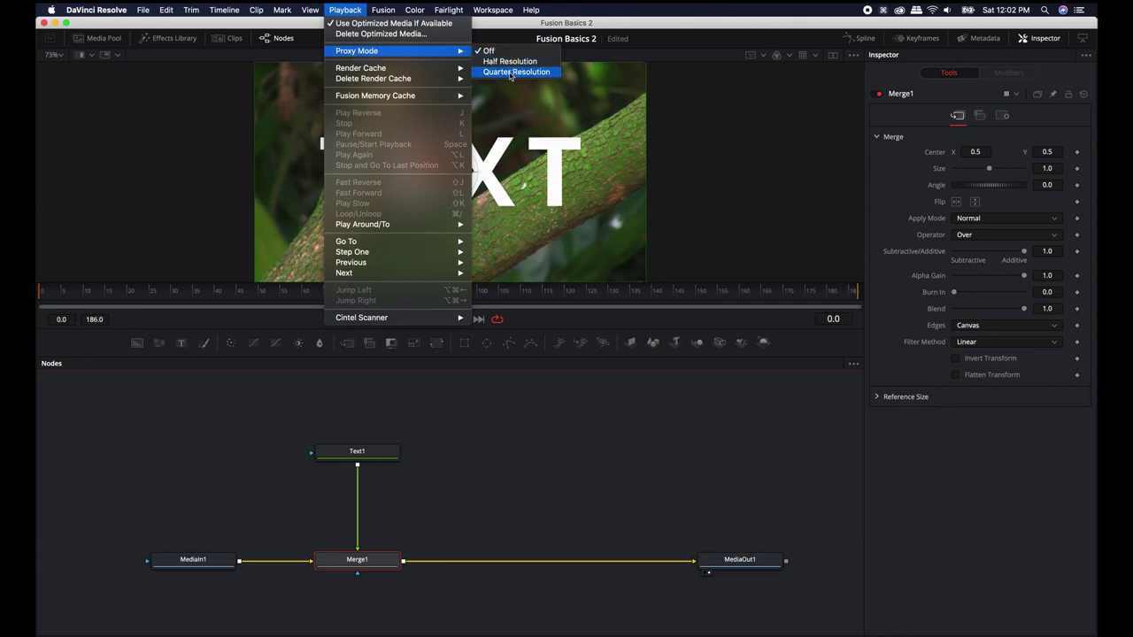
{"action": "left_click", "coordinate": [482, 51]}
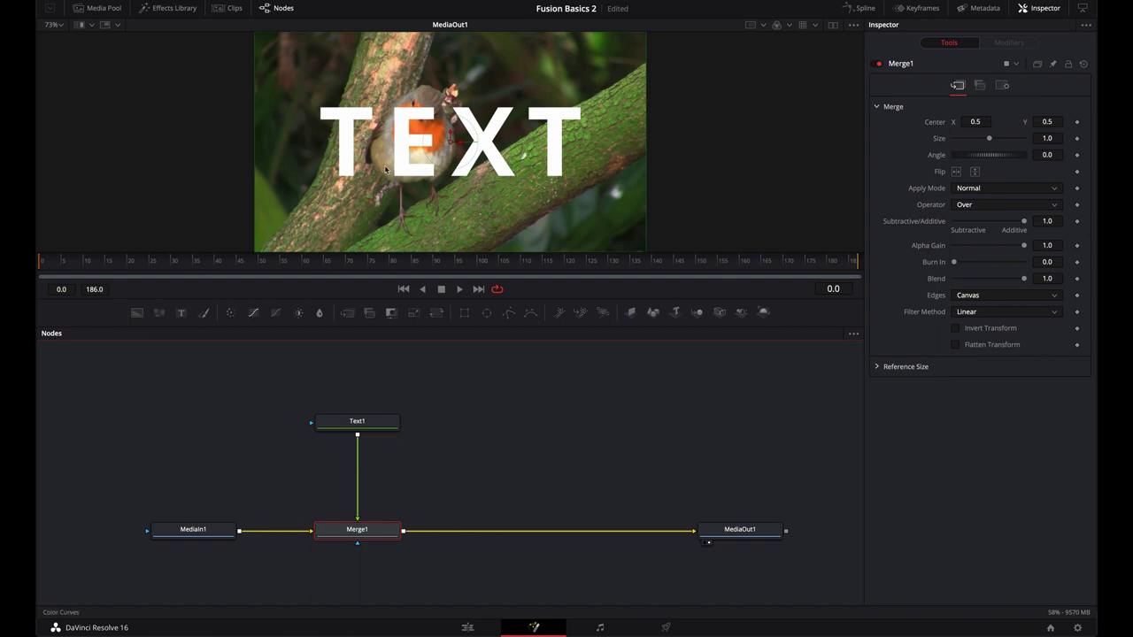
View the render settings on the Deliver page and return to the Fusion page.
{"action": "left_click", "coordinate": [673, 624]}
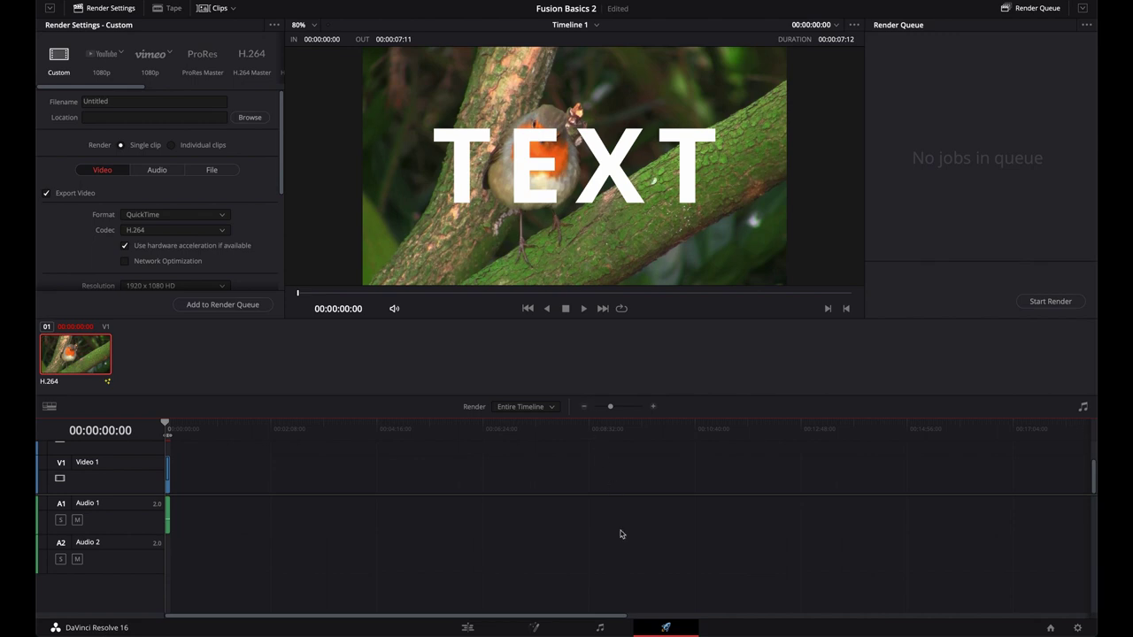
{"action": "left_click", "coordinate": [534, 628]}
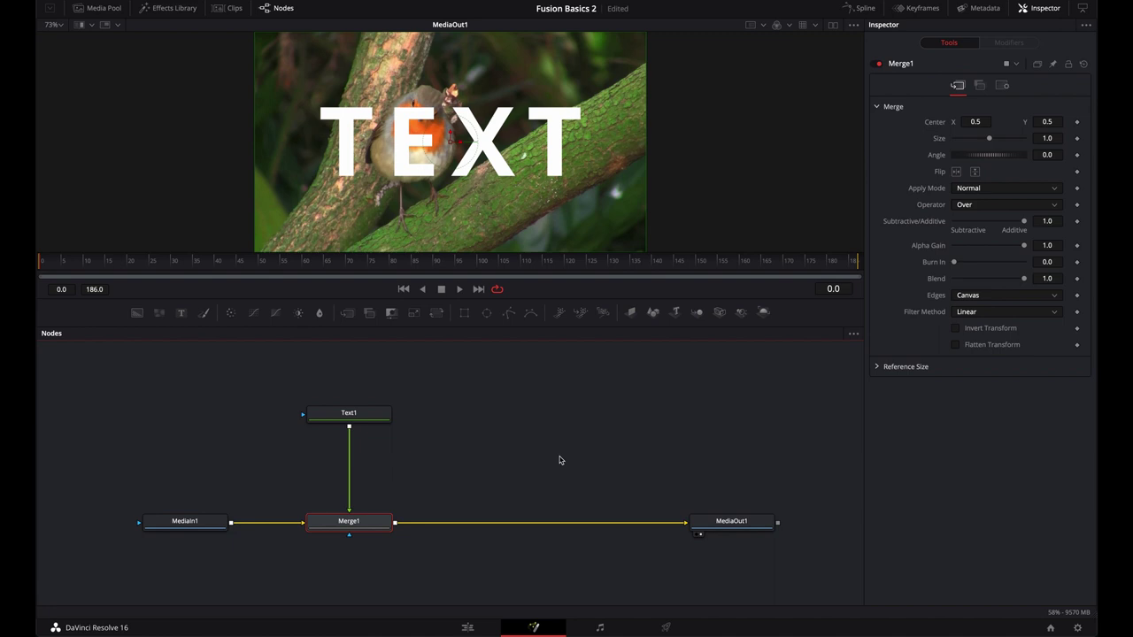
Play the composition, examine the playback quality and Motion Blur options, and stop playback.
{"action": "left_click", "coordinate": [459, 290]}
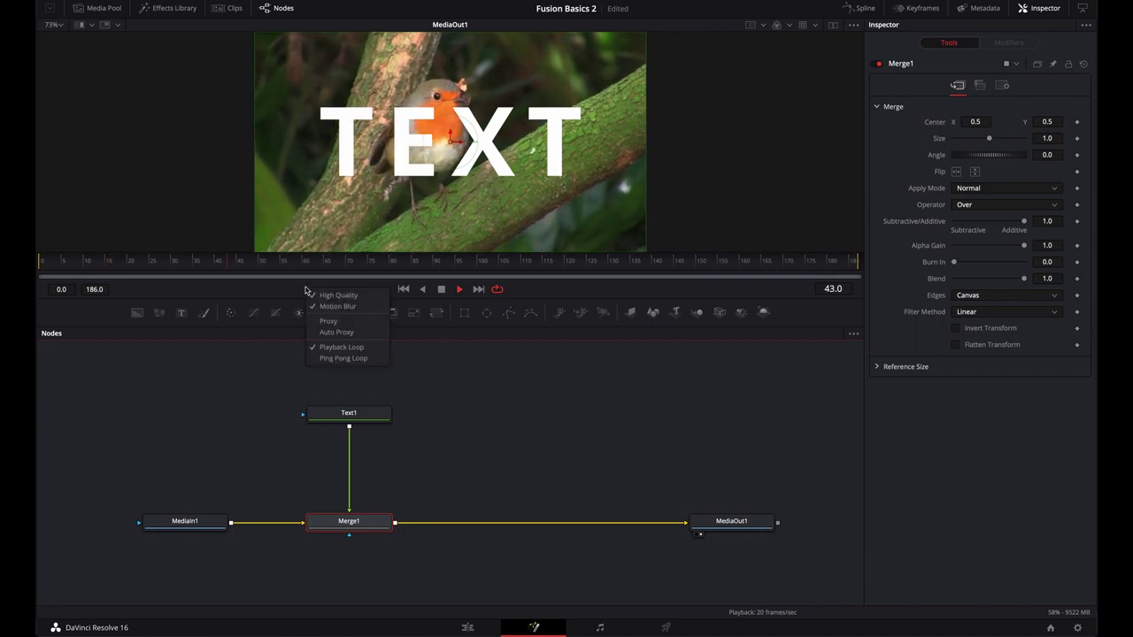
{"action": "right_click", "coordinate": [307, 287]}
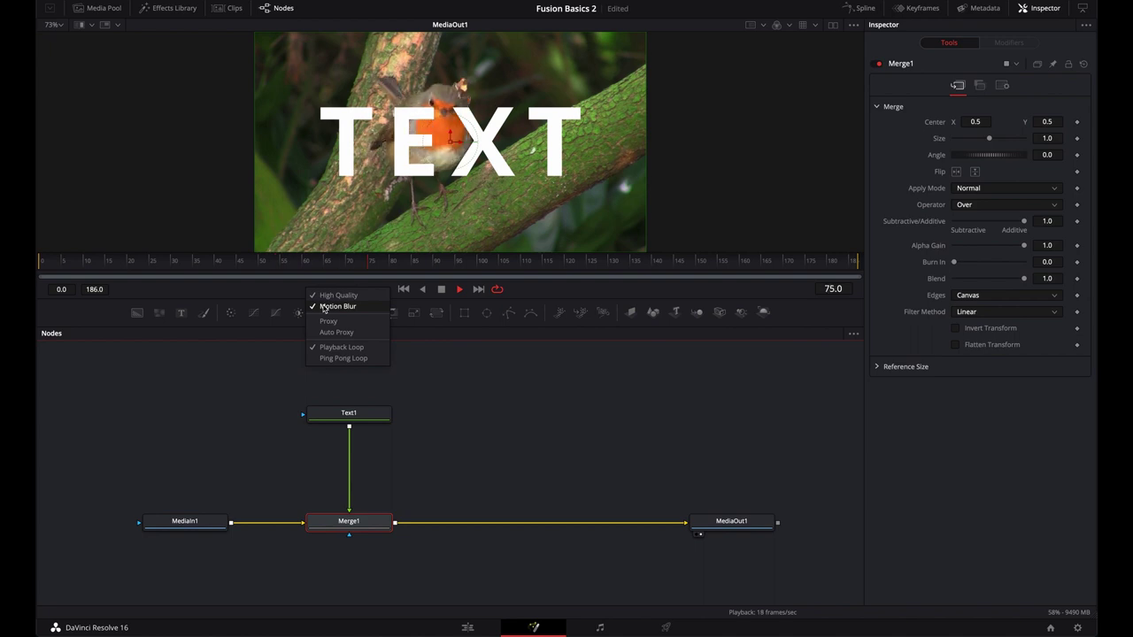
{"action": "left_click", "coordinate": [442, 294]}
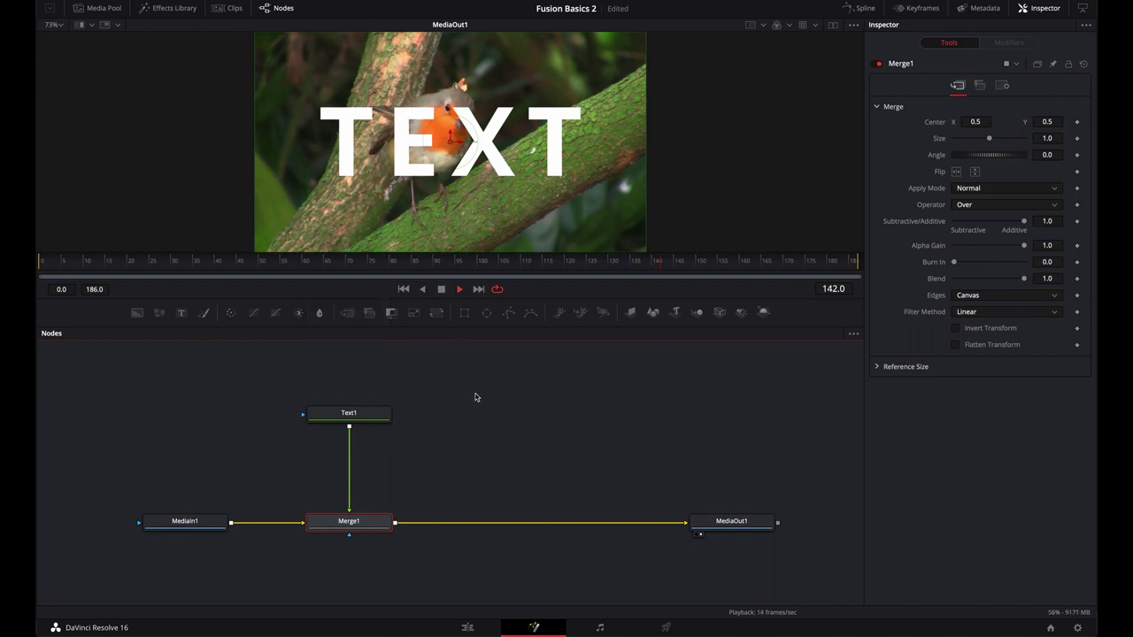
{"action": "left_click", "coordinate": [442, 288]}
Disable the Merge1 node to bypass the text overlay, and enable it again.
{"action": "left_click", "coordinate": [526, 434]}
{"action": "left_click_drag", "start_coordinate": [526, 434], "coordinate": [484, 431]}
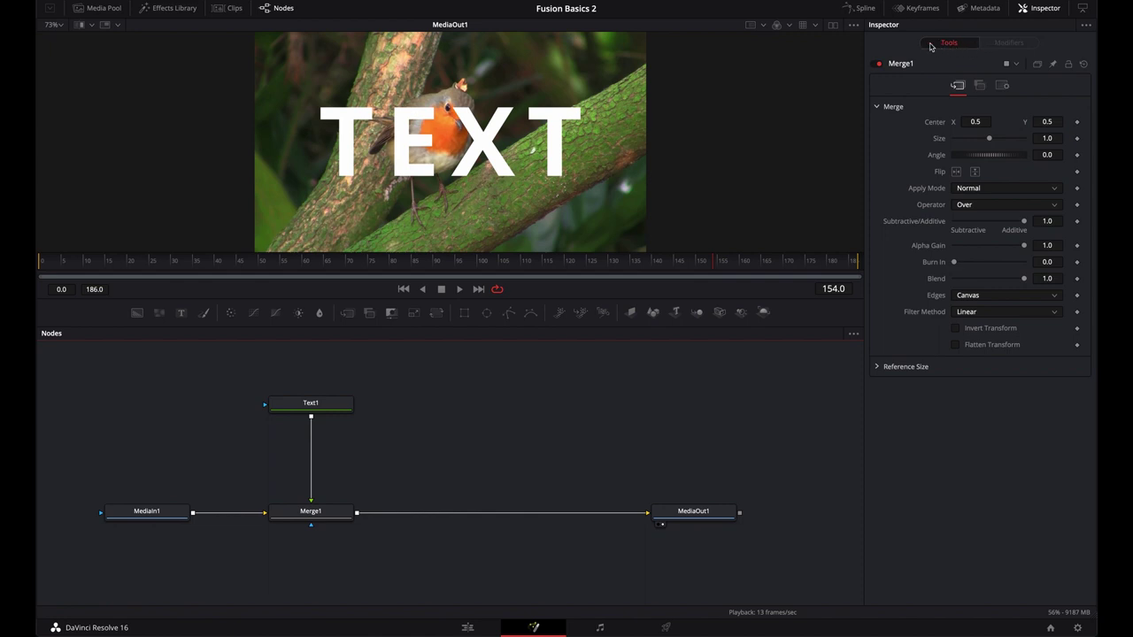
{"action": "left_click", "coordinate": [1007, 43]}
{"action": "left_click", "coordinate": [879, 65]}
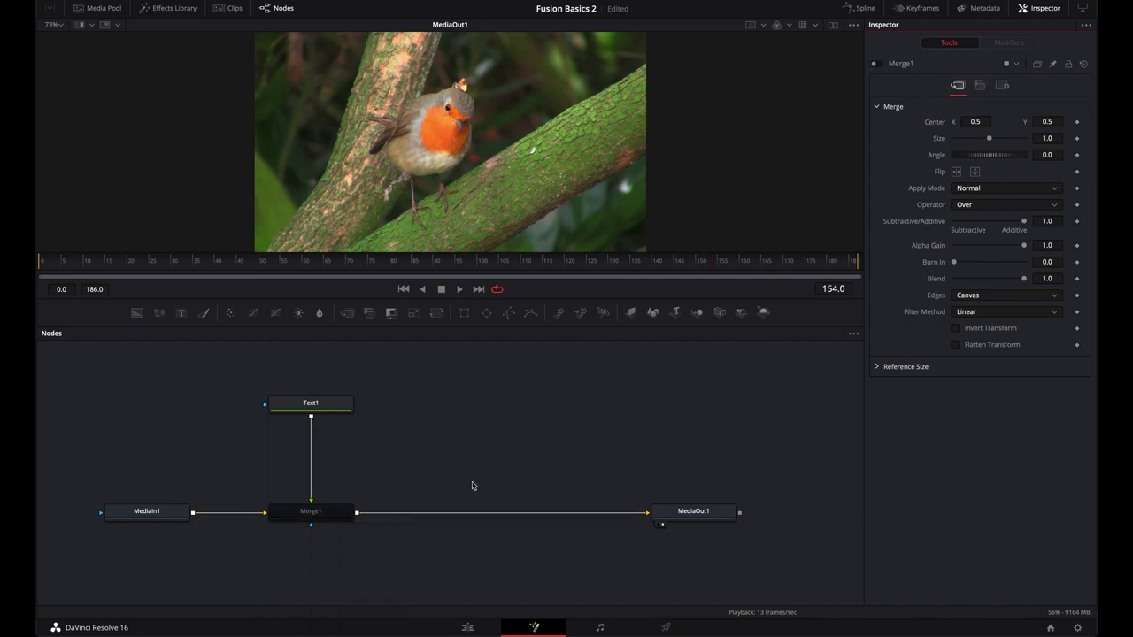
{"action": "left_click", "coordinate": [341, 509]}
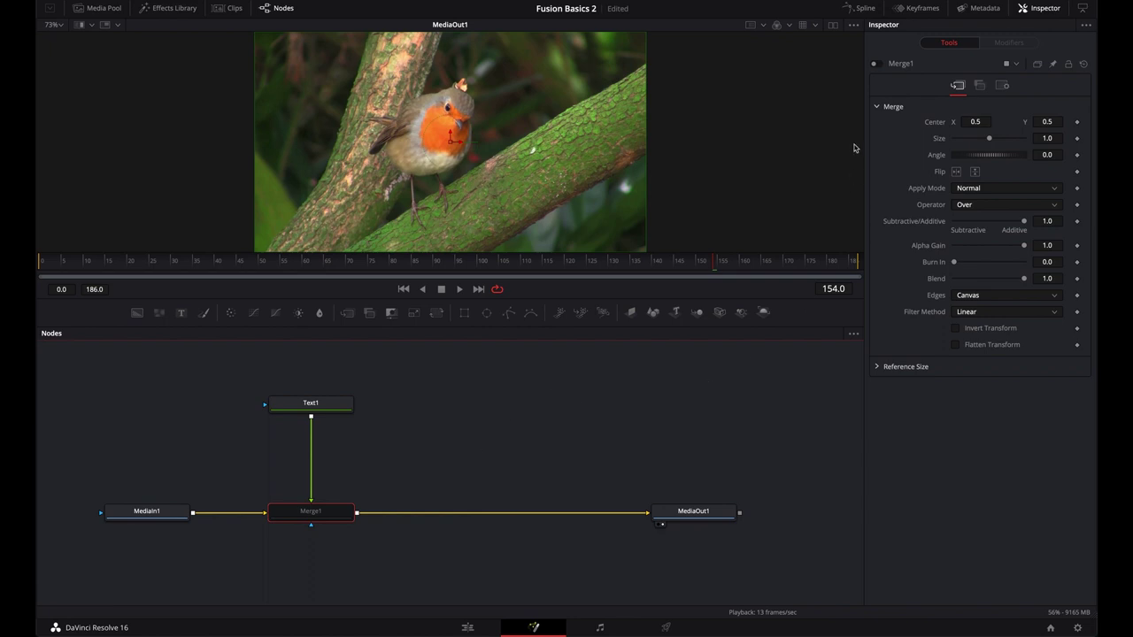
{"action": "key", "text": "ctrl+p"}
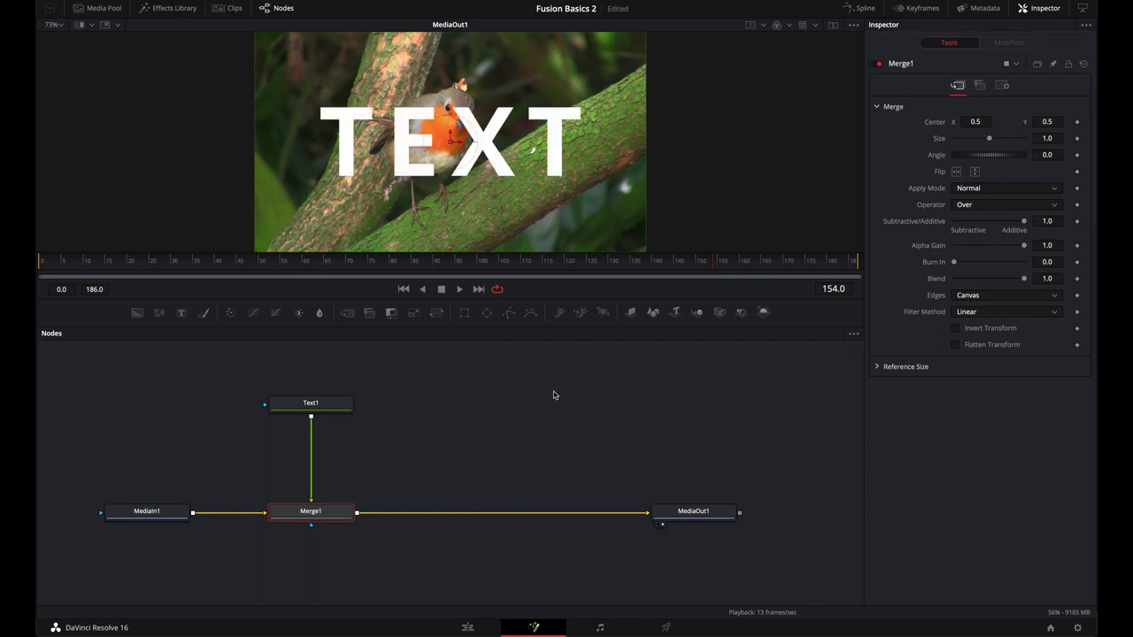
Set the Merge1 node's colour to Orange.
{"action": "left_click", "coordinate": [1018, 67]}
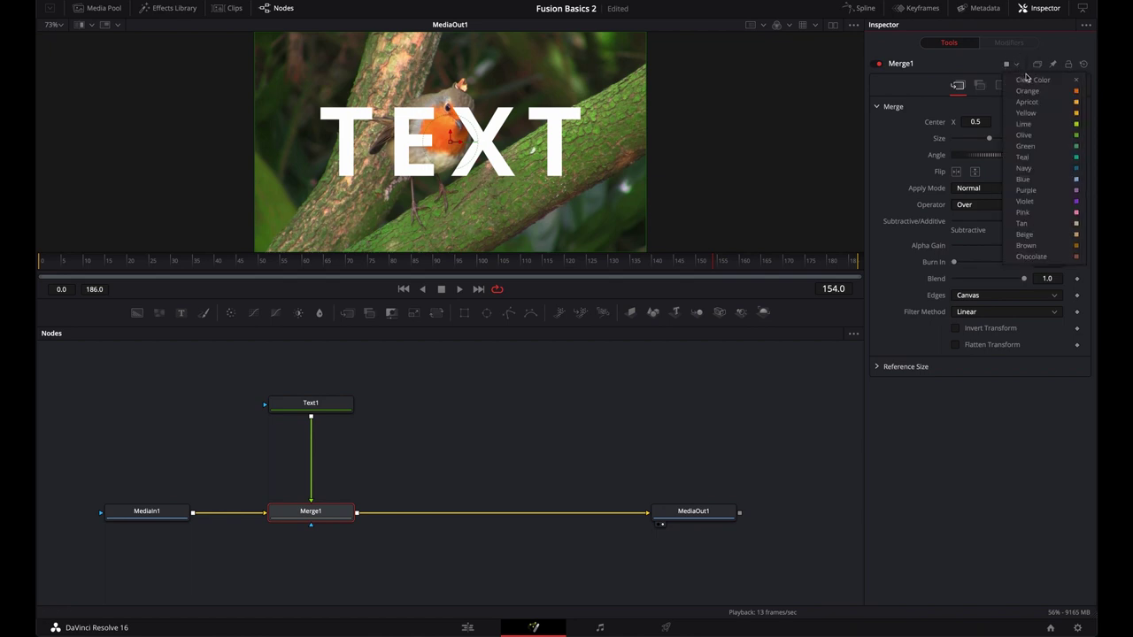
{"action": "left_click", "coordinate": [1029, 92]}
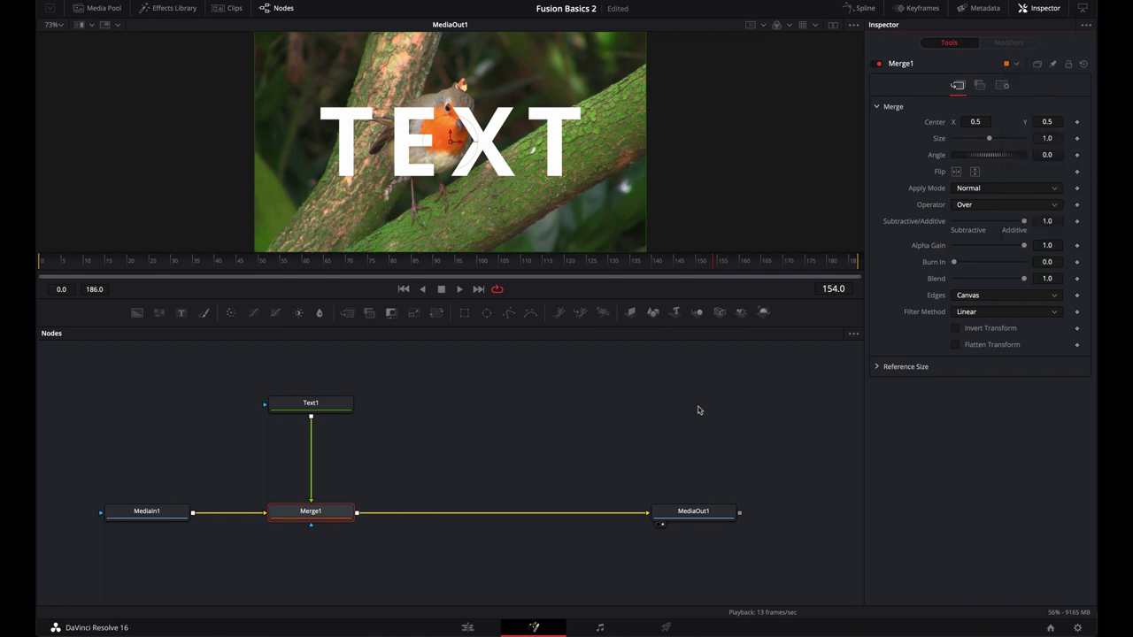
Clear the Merge1 node's colour and inspect the frame information of the MediaIn1 and Text1 nodes.
{"action": "left_click", "coordinate": [1016, 64]}
{"action": "left_click", "coordinate": [1025, 80]}
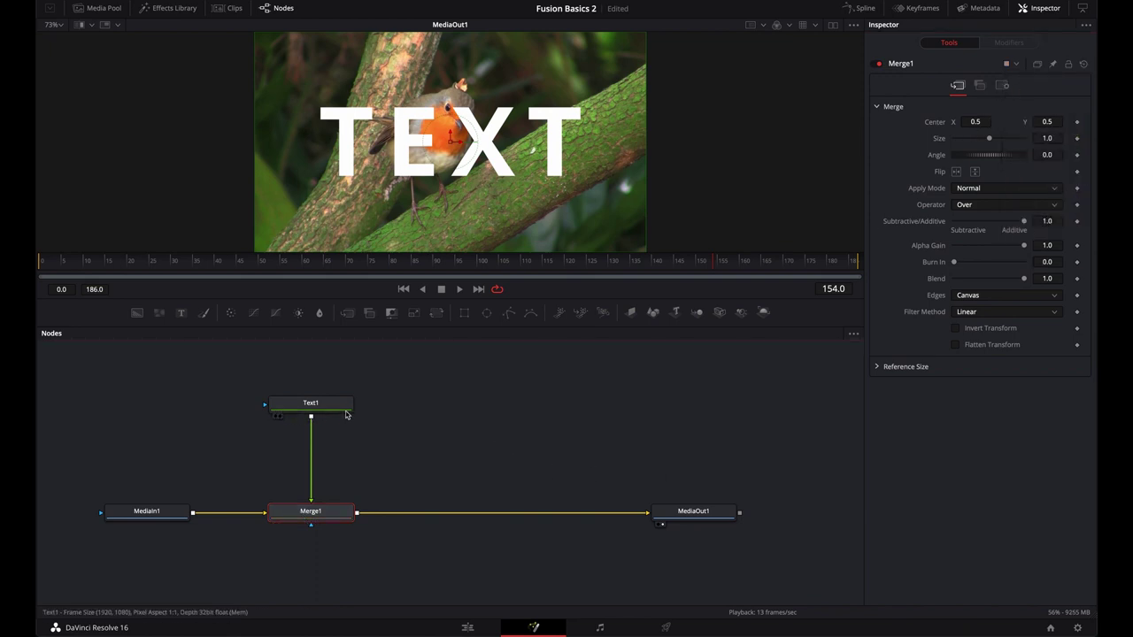
{"action": "mouse_move", "coordinate": [141, 519]}
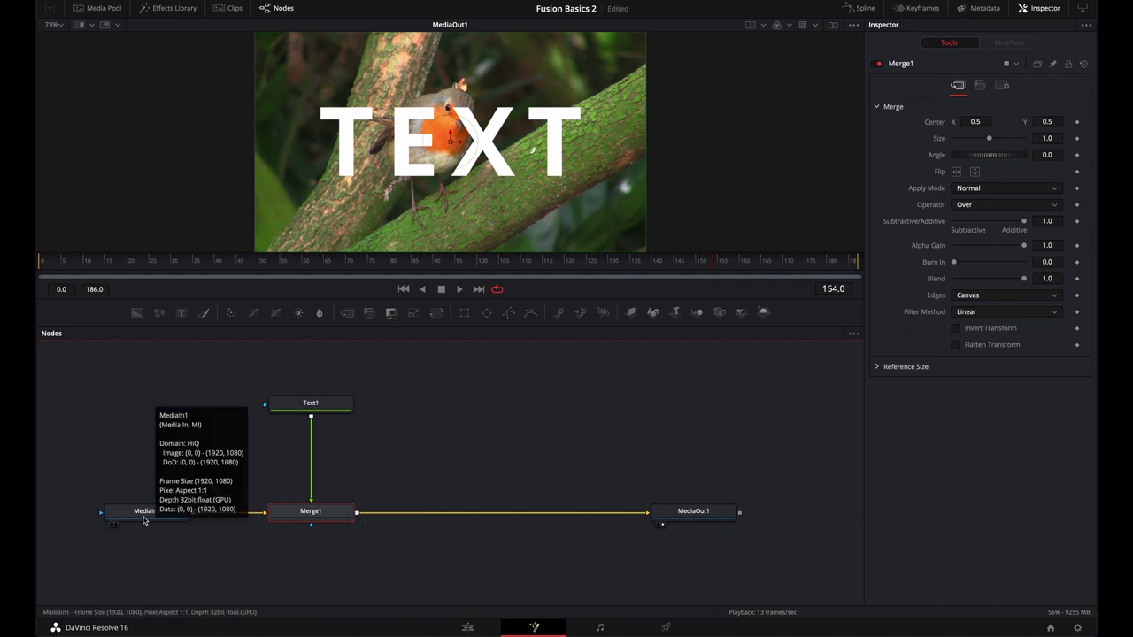
{"action": "mouse_move", "coordinate": [311, 409]}
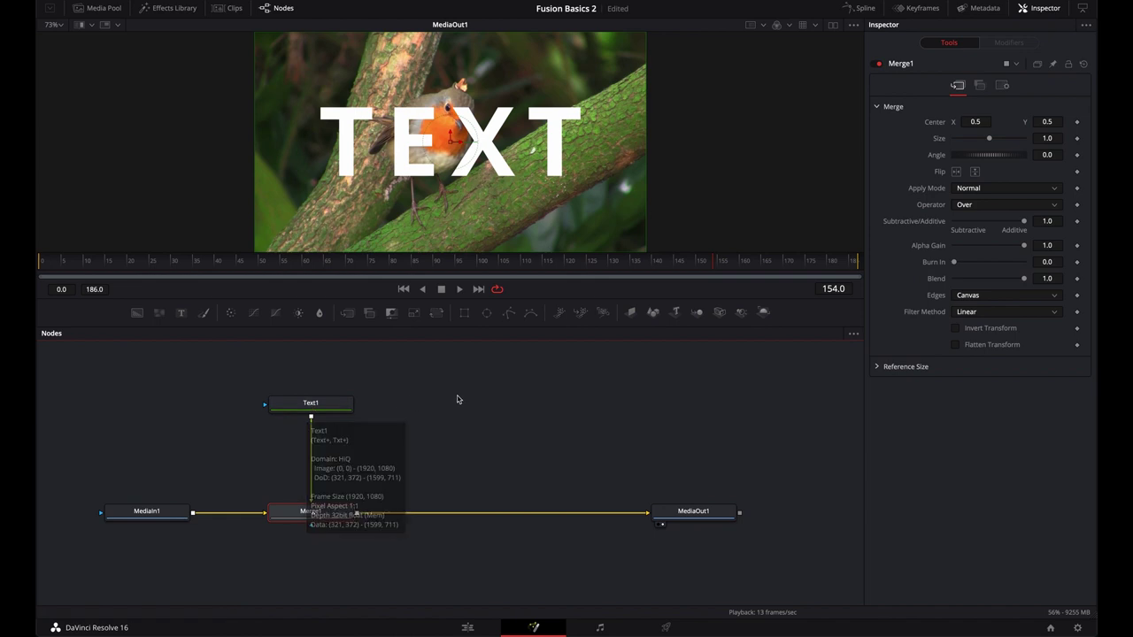
Add a Background node and show it in the viewer.
{"action": "left_click", "coordinate": [139, 317]}
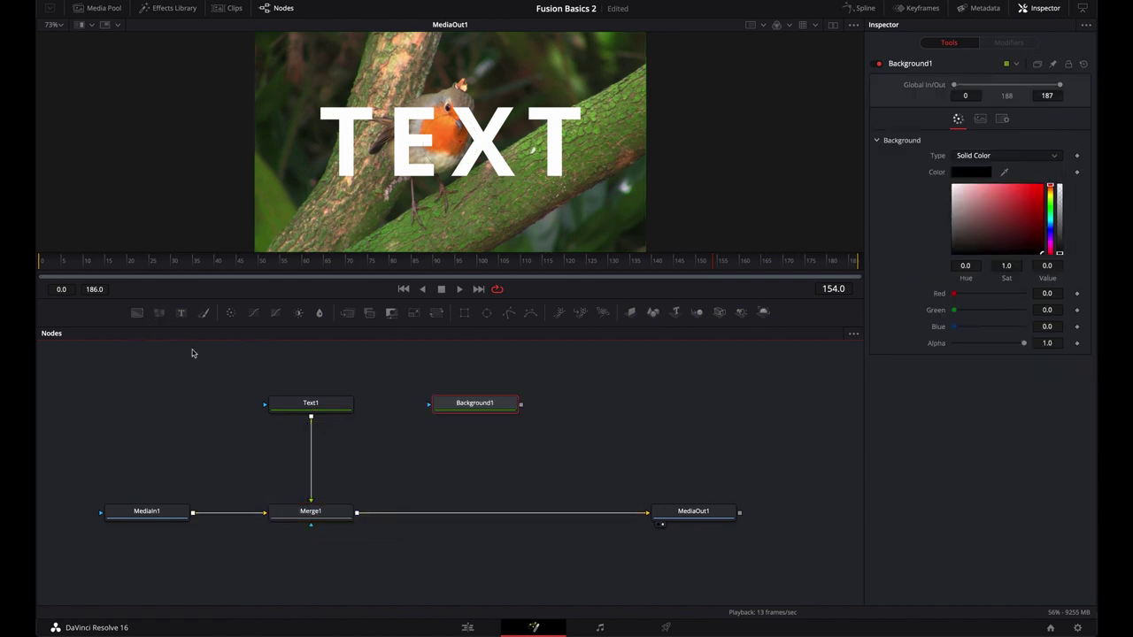
{"action": "left_click", "coordinate": [475, 407]}
{"action": "left_click_drag", "start_coordinate": [475, 408], "coordinate": [463, 207]}
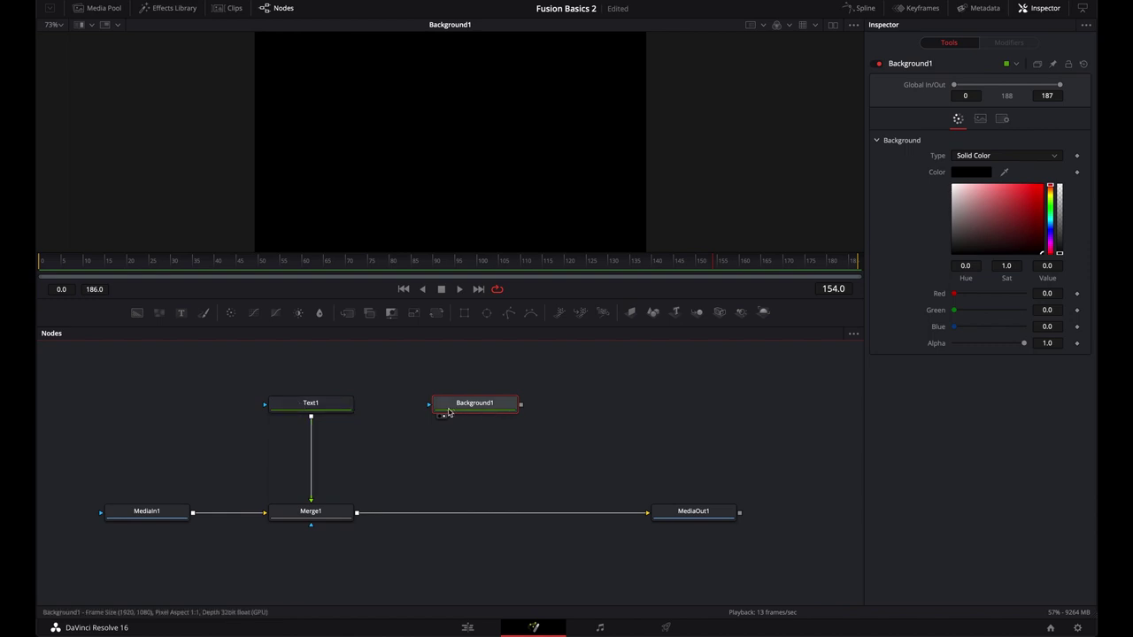
Delete the Background node and save the project.
{"action": "key", "text": "Delete"}
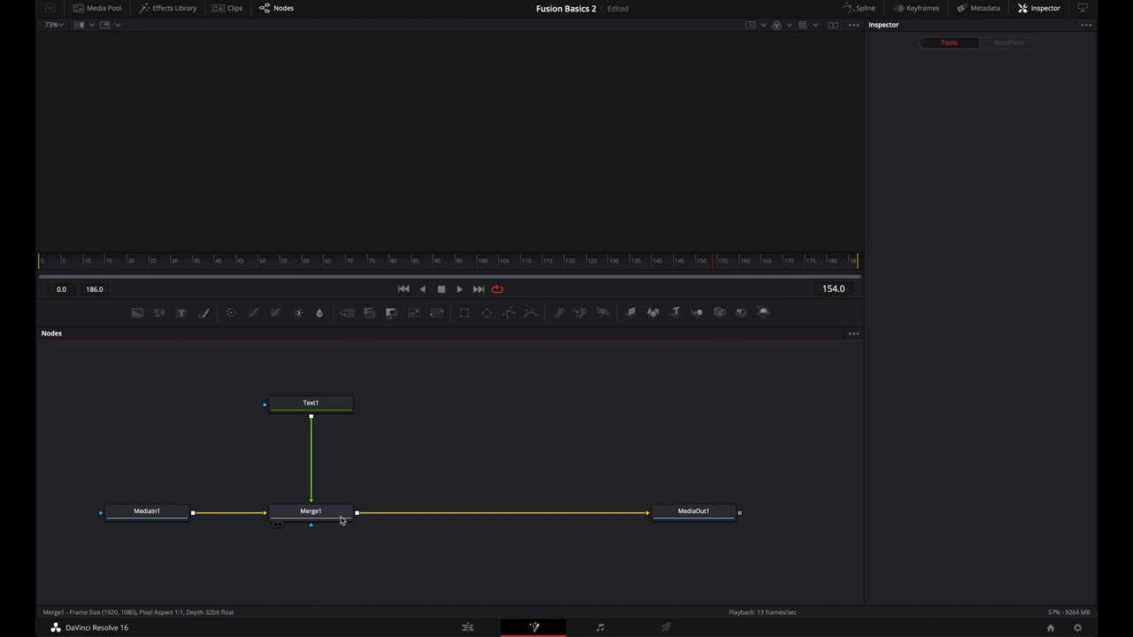
{"action": "key", "text": "ctrl+s"}
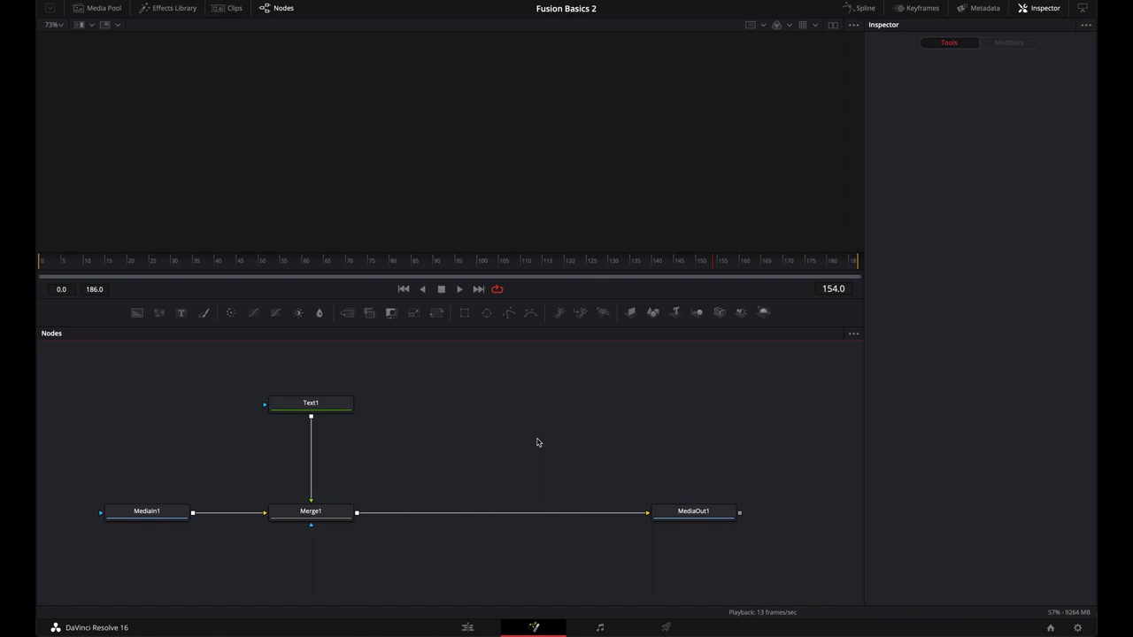
Show the Merge1 node's output in the viewer.
{"action": "scroll", "coordinate": [523, 461], "scroll_direction": "right", "scroll_amount": 3}
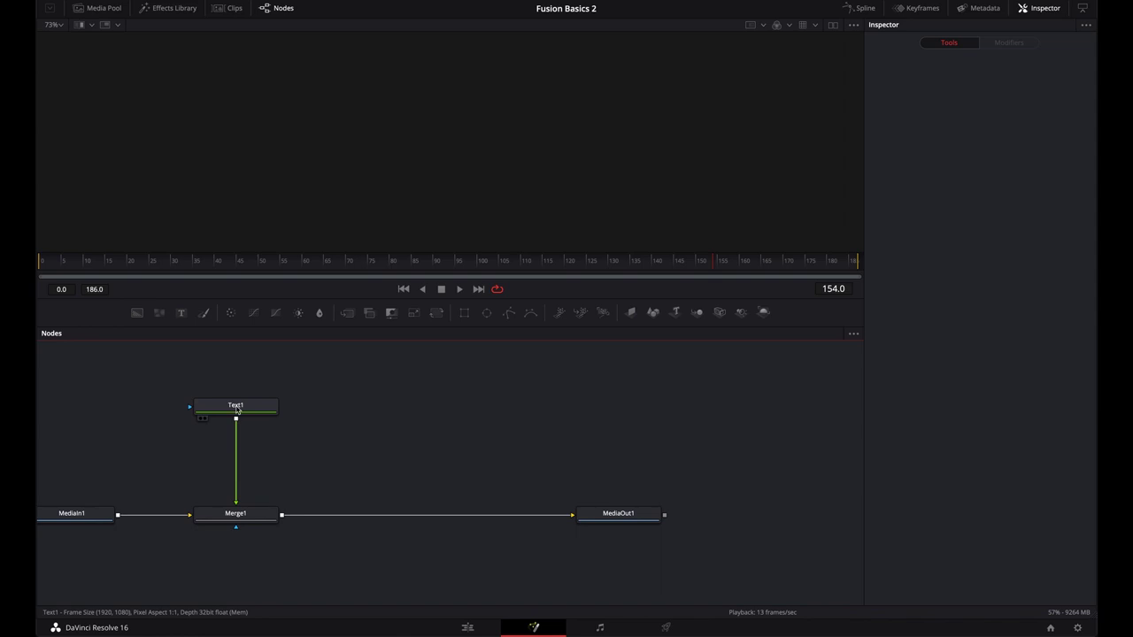
{"action": "scroll", "coordinate": [324, 452], "scroll_direction": "left", "scroll_amount": 1}
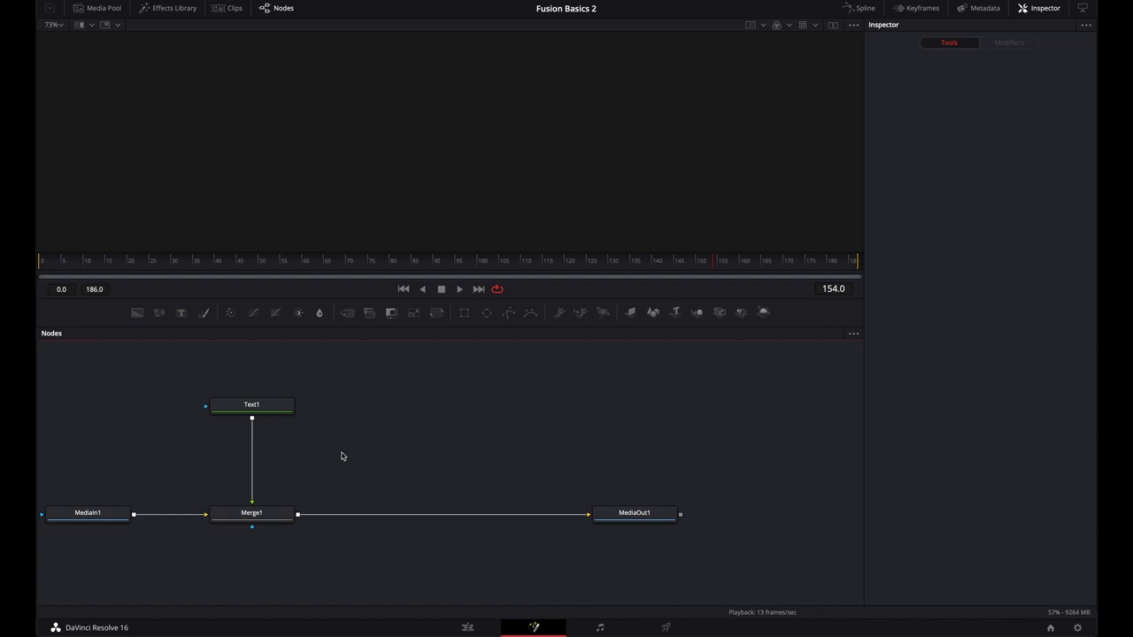
{"action": "left_click", "coordinate": [218, 526]}
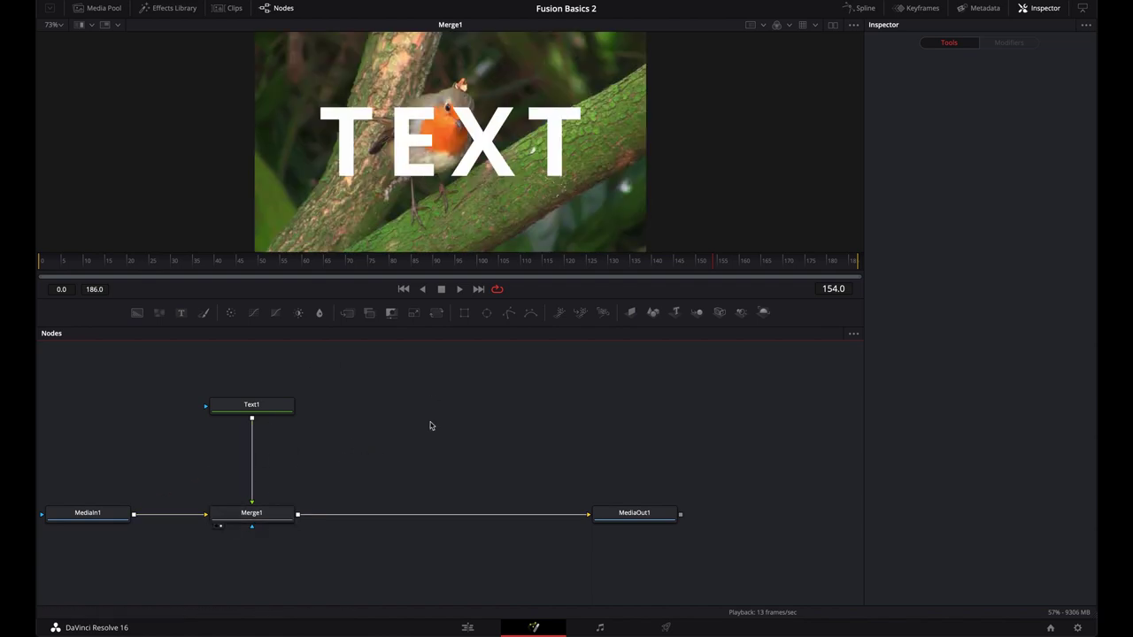
Set the Text1 node's colour to Violet.
{"action": "left_click_drag", "start_coordinate": [415, 399], "coordinate": [428, 415]}
{"action": "left_click", "coordinate": [265, 428]}
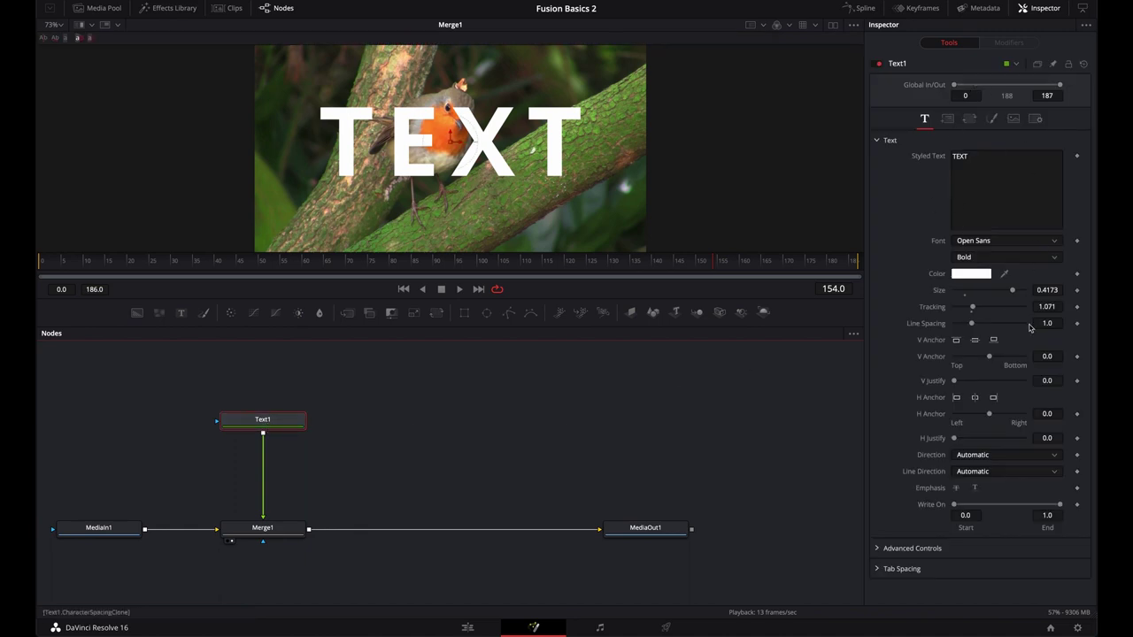
{"action": "left_click", "coordinate": [1018, 68]}
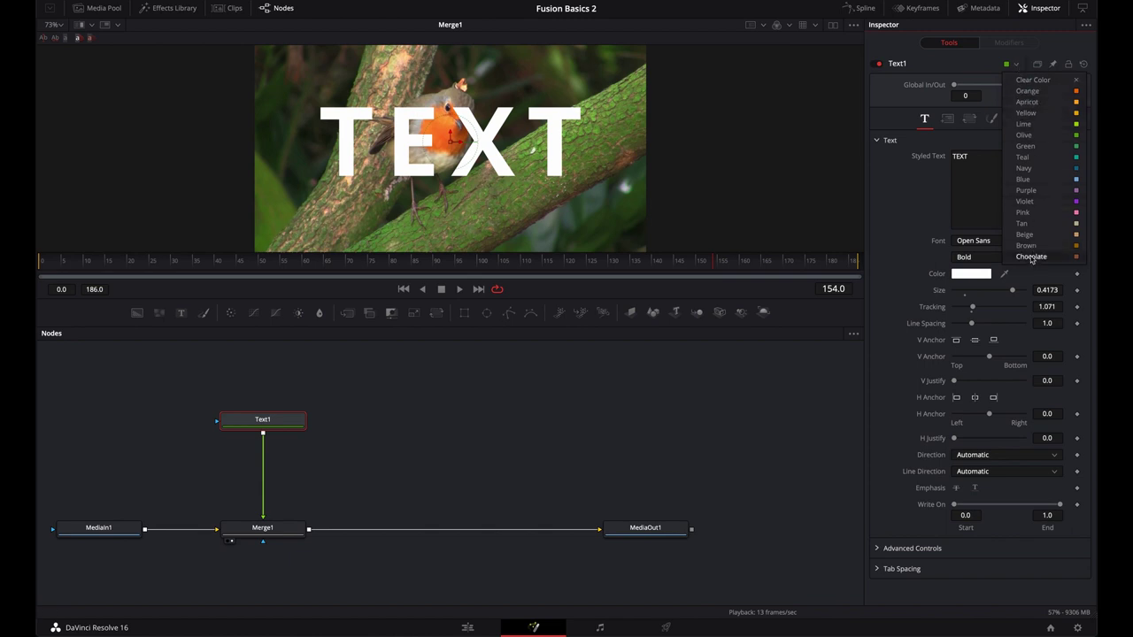
{"action": "left_click", "coordinate": [1027, 201]}
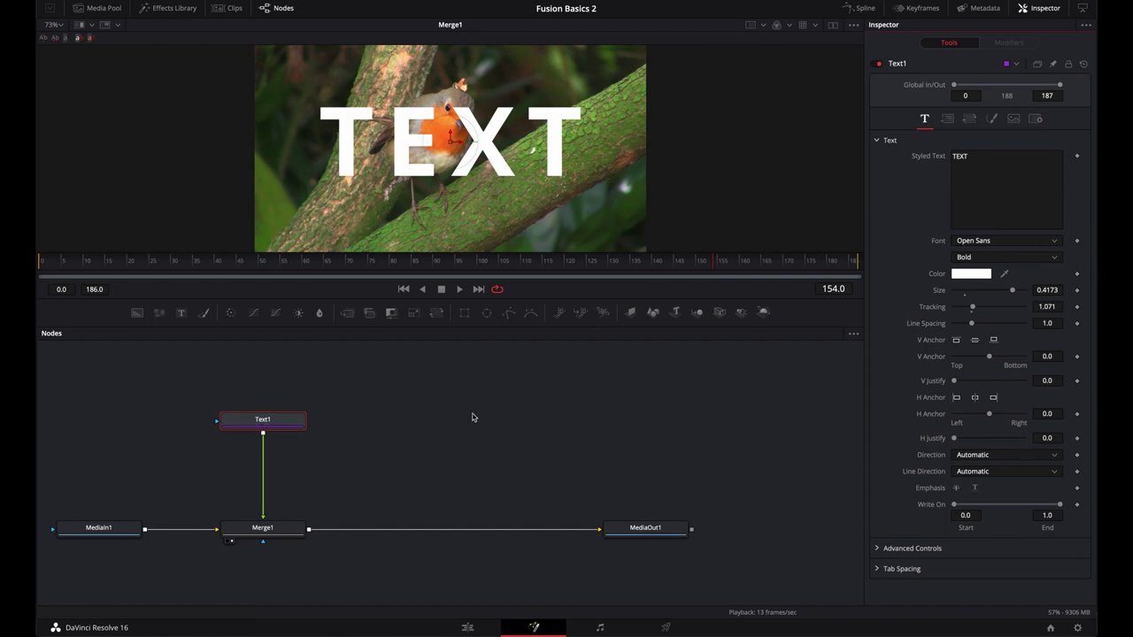
Add a second Text node merged with Text1 and undo the addition.
{"action": "left_click", "coordinate": [182, 314]}
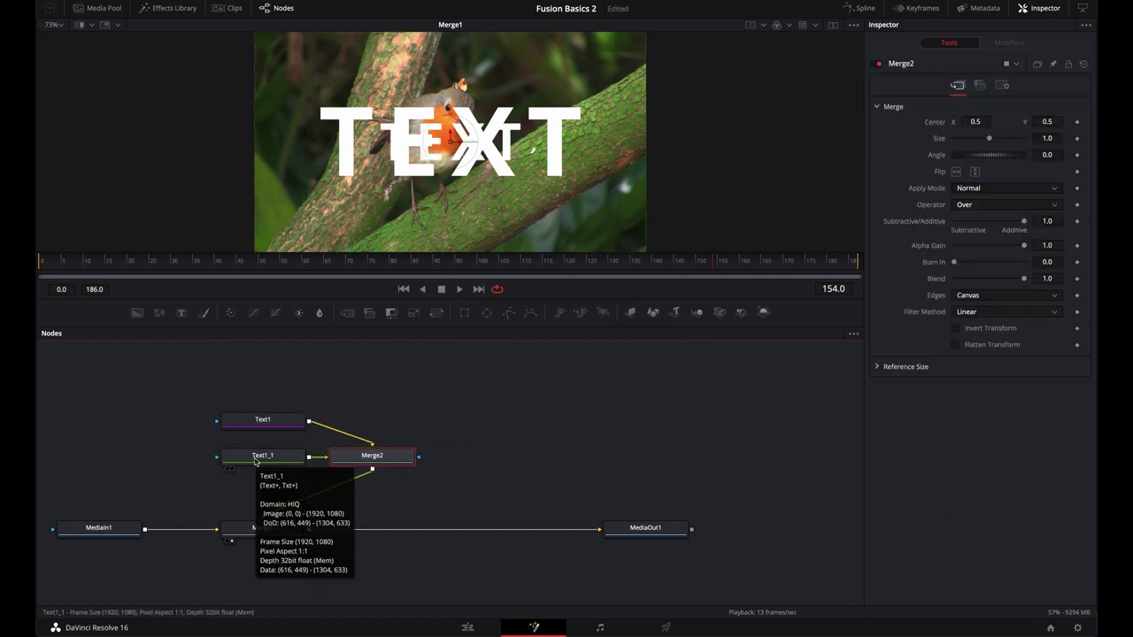
{"action": "key", "text": "ctrl+z"}
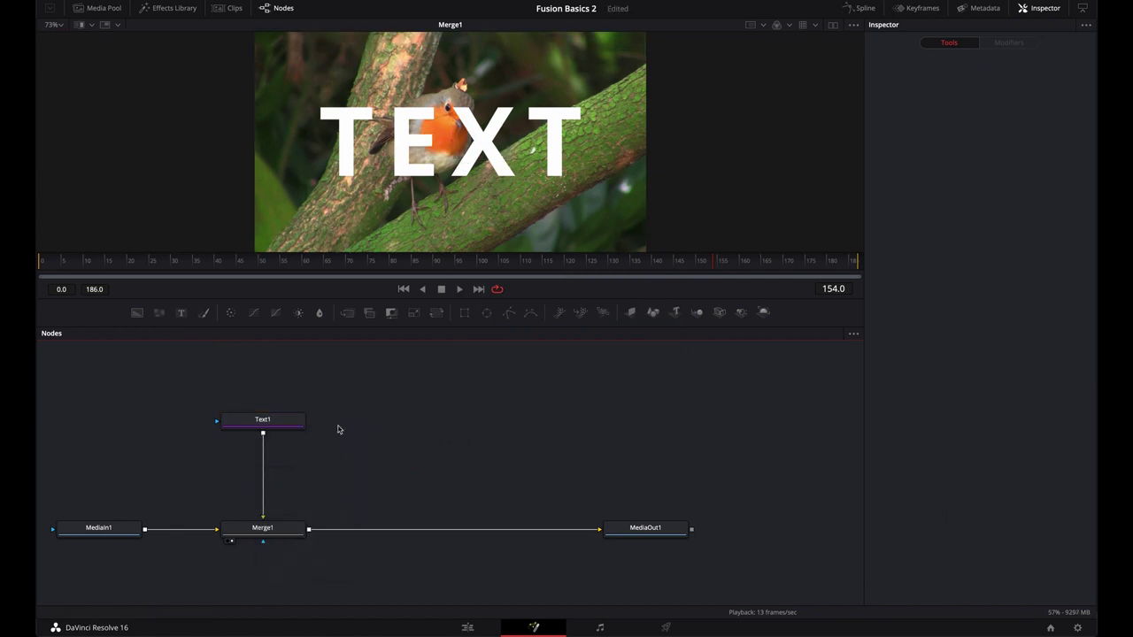
Clear the Text1 node's colour.
{"action": "left_click", "coordinate": [261, 425]}
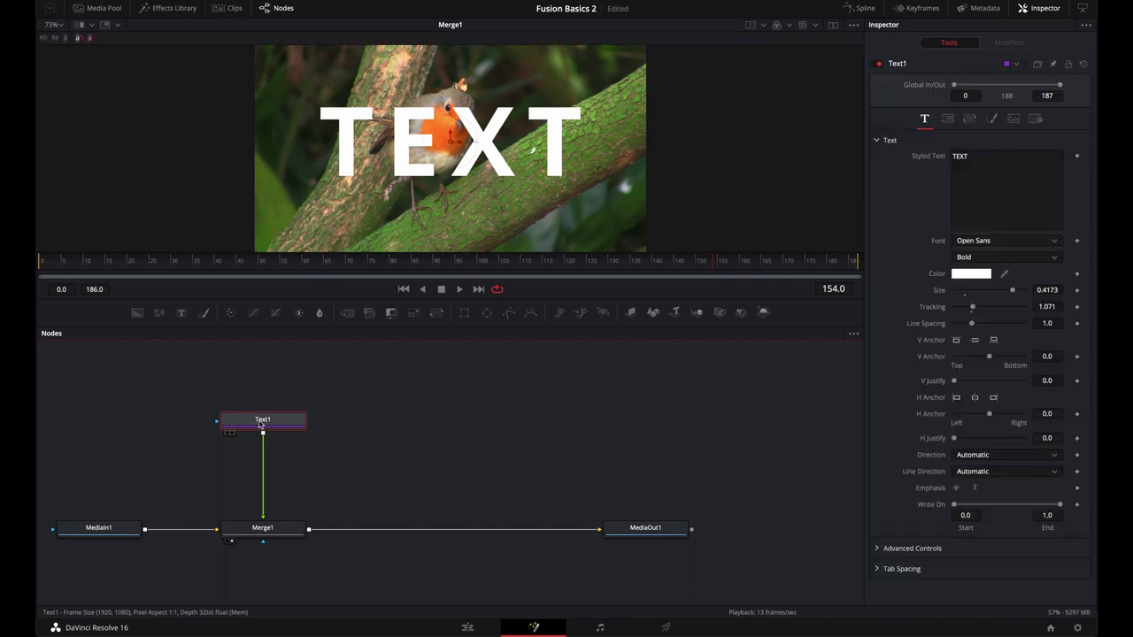
{"action": "left_click", "coordinate": [1016, 65]}
{"action": "left_click", "coordinate": [1030, 79]}
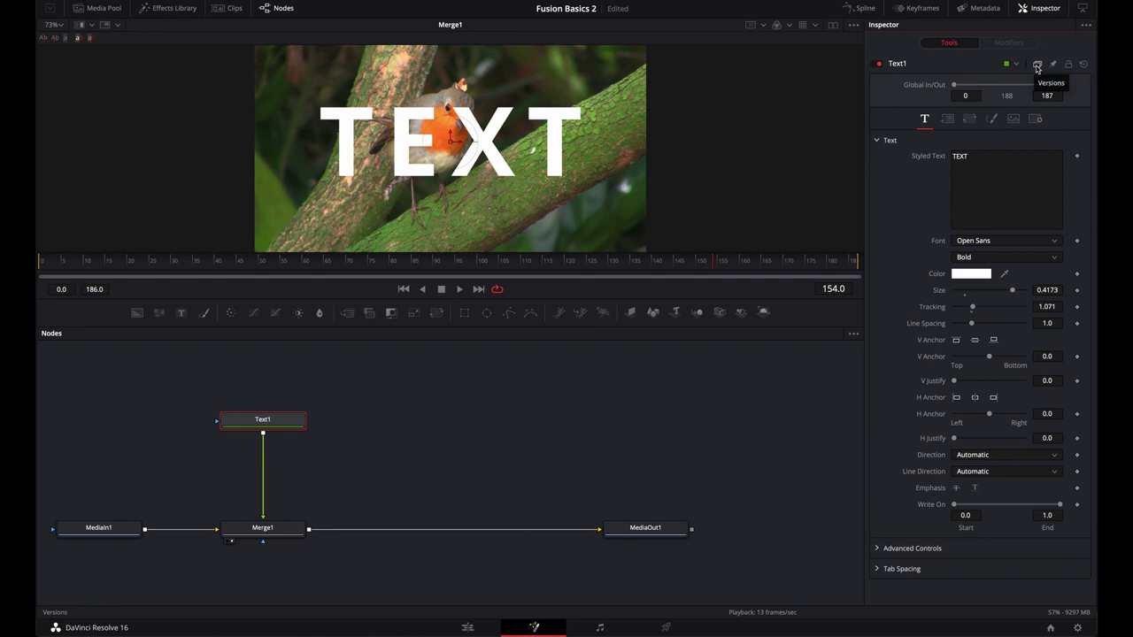
Set the font to Snell Roundhand in version 2 of the Text1 node and compare it with version 1.
{"action": "left_click", "coordinate": [1038, 64]}
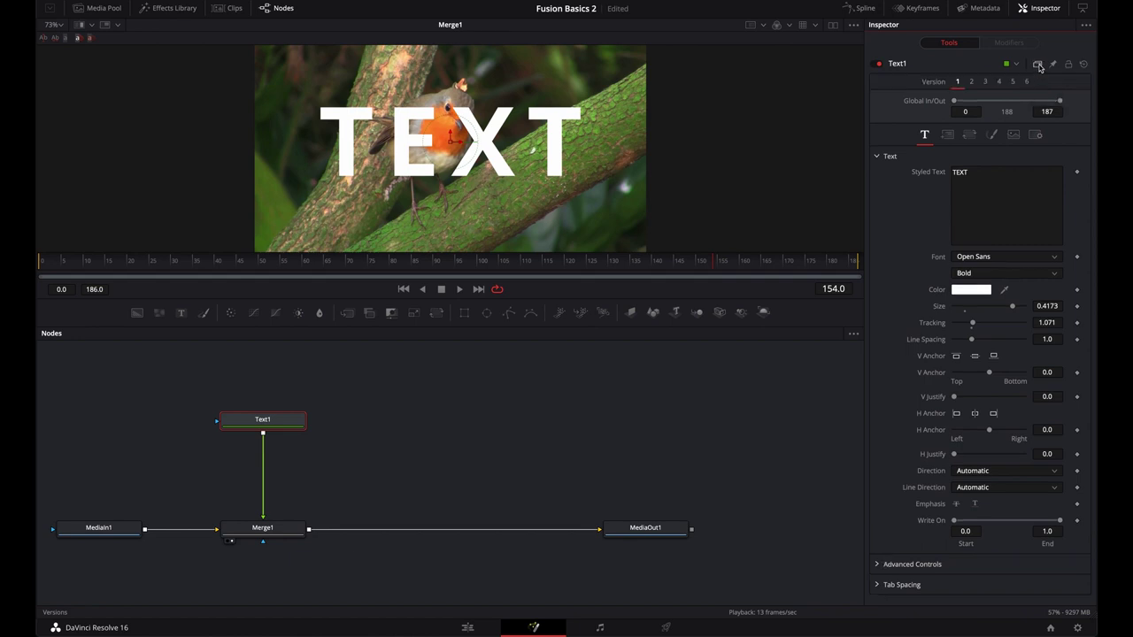
{"action": "left_click", "coordinate": [971, 83]}
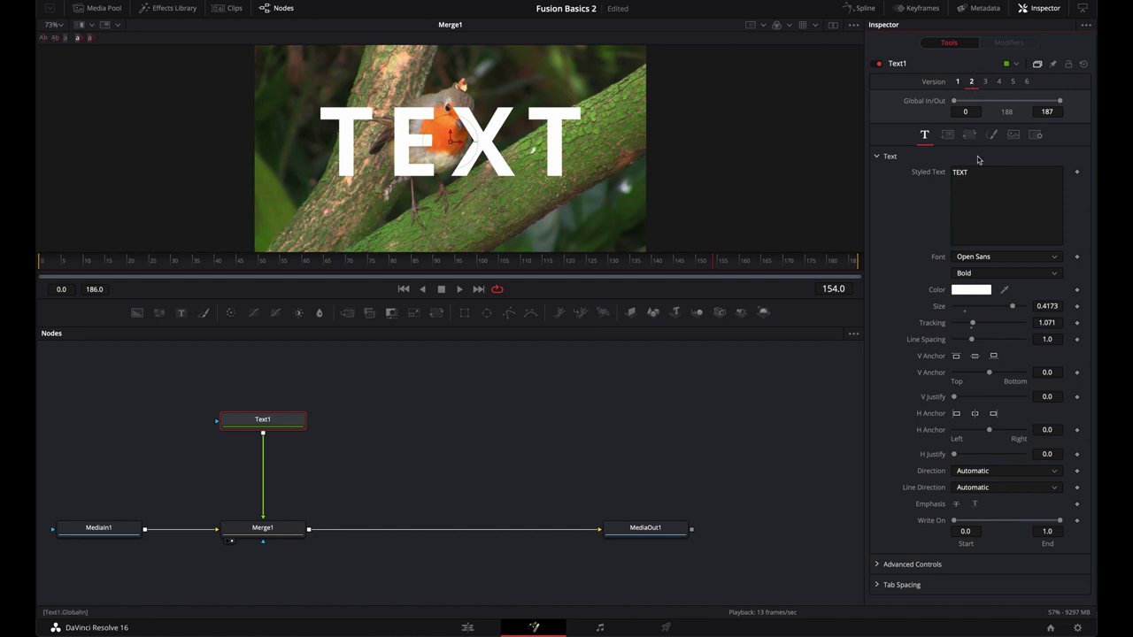
{"action": "left_click", "coordinate": [974, 259]}
{"action": "left_click", "coordinate": [973, 366]}
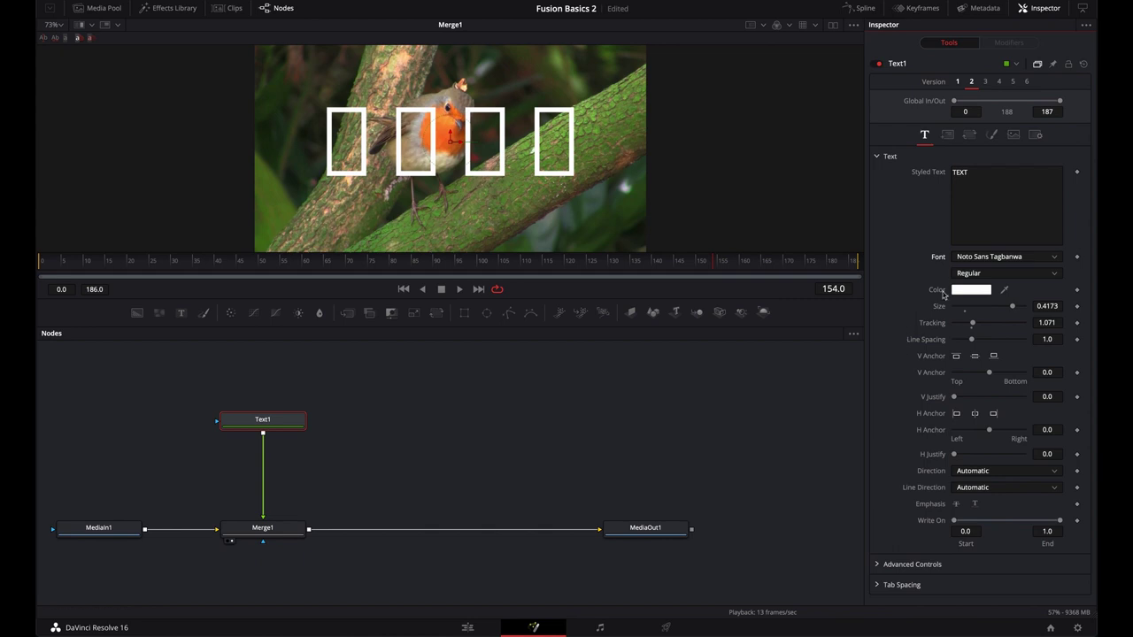
{"action": "left_click", "coordinate": [962, 261]}
{"action": "left_click", "coordinate": [977, 466]}
{"action": "type", "text": "sn"}
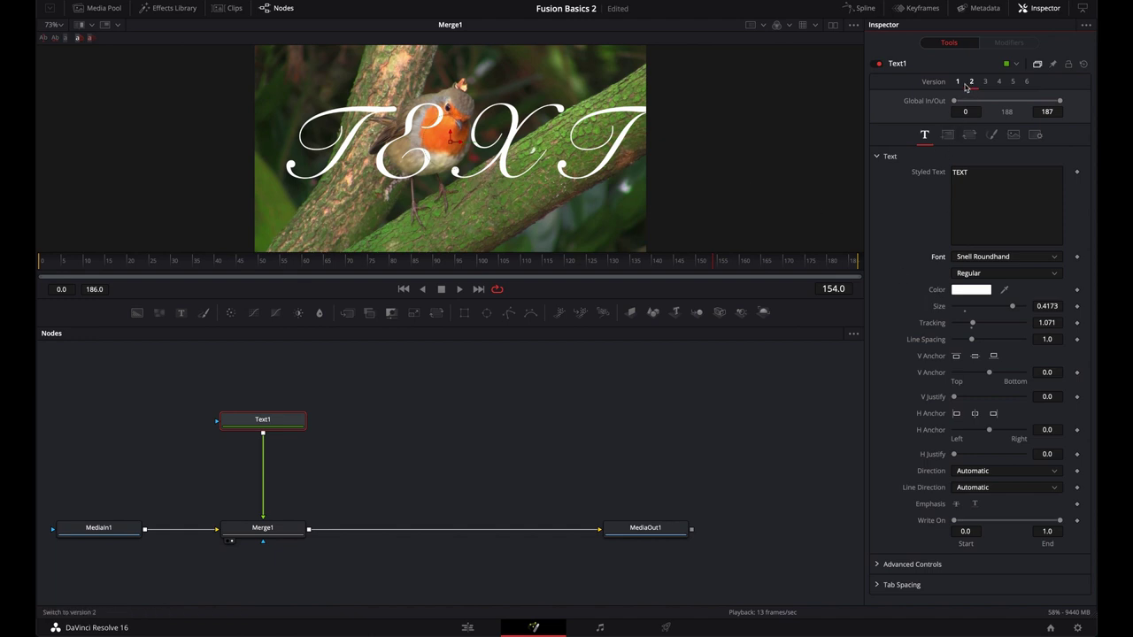
{"action": "left_click", "coordinate": [958, 82]}
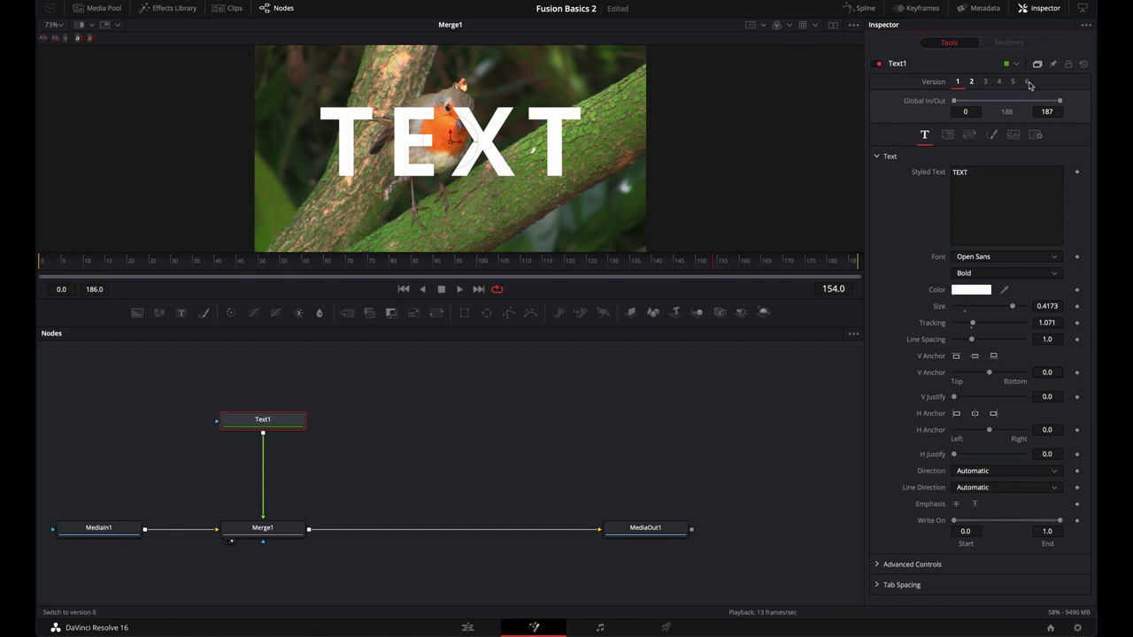
{"action": "left_click", "coordinate": [971, 81]}
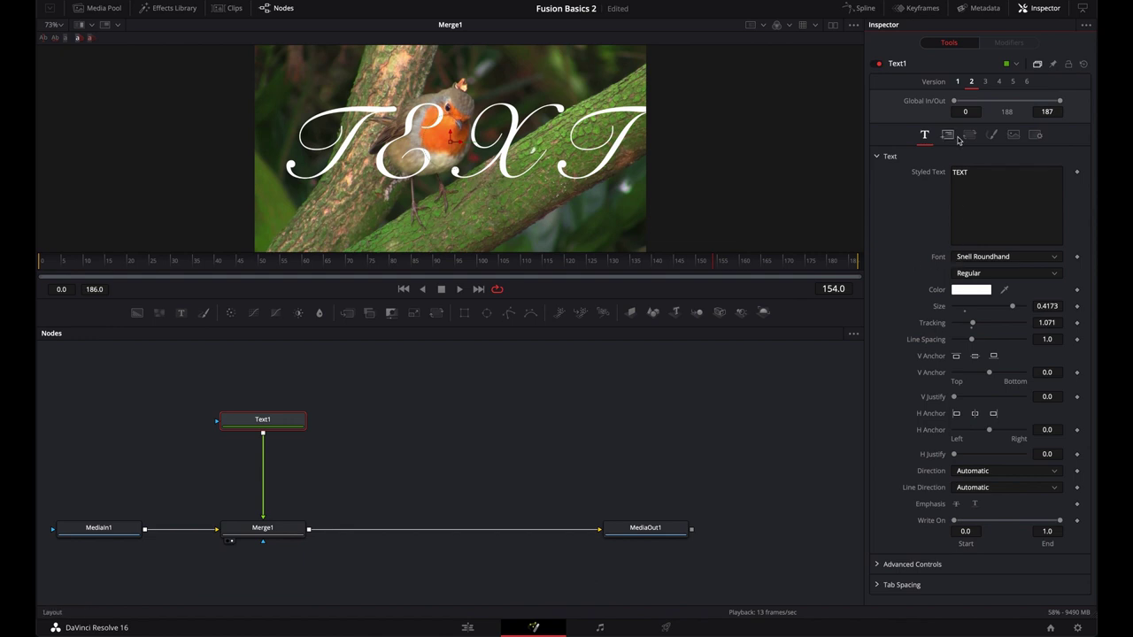
Set the font to Uppercut Angle in version 3 of the Text1 node.
{"action": "left_click", "coordinate": [985, 82]}
{"action": "left_click", "coordinate": [971, 259]}
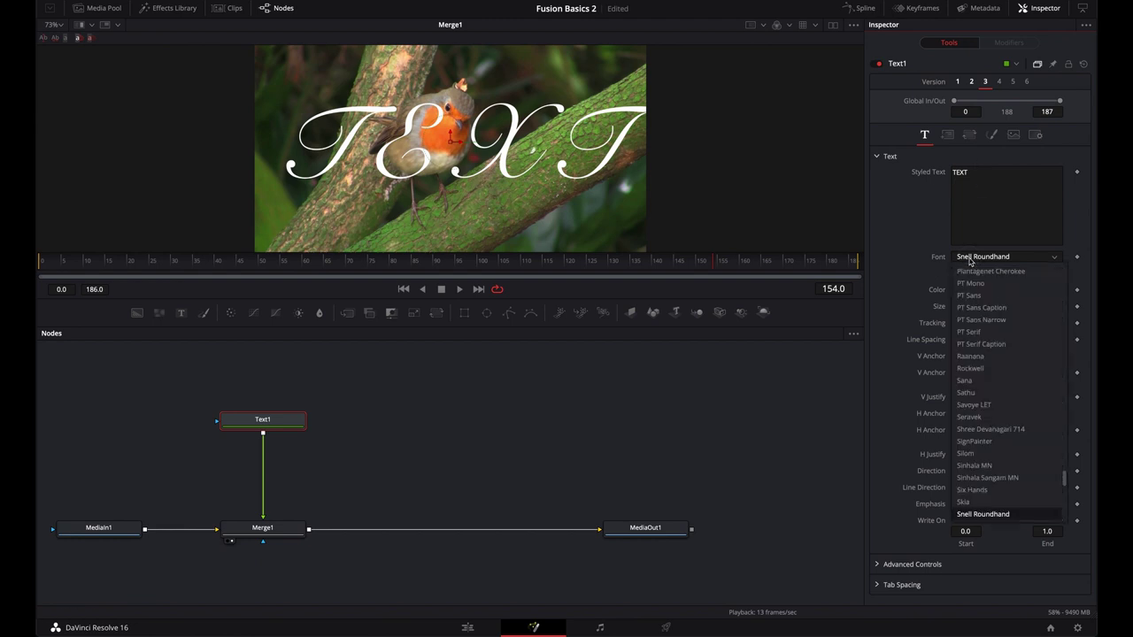
{"action": "key", "text": "u"}
{"action": "key", "text": "Return"}
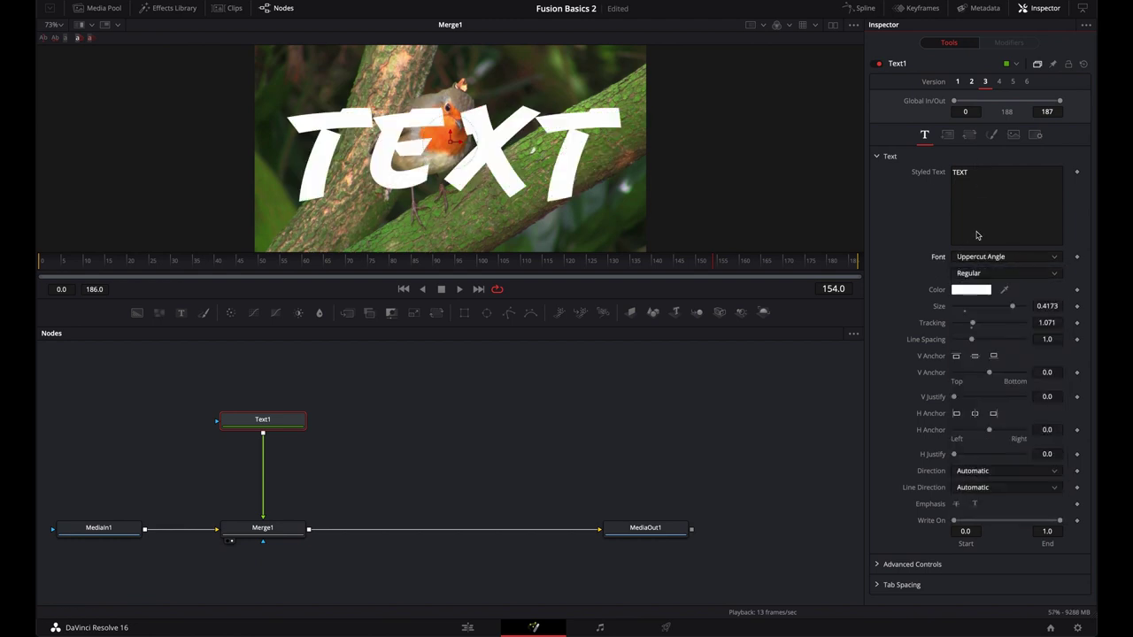
Set the text size to about 0.2087 in version 4 of the Text1 node.
{"action": "left_click", "coordinate": [1000, 82]}
{"action": "left_click_drag", "start_coordinate": [1013, 307], "coordinate": [984, 307]}
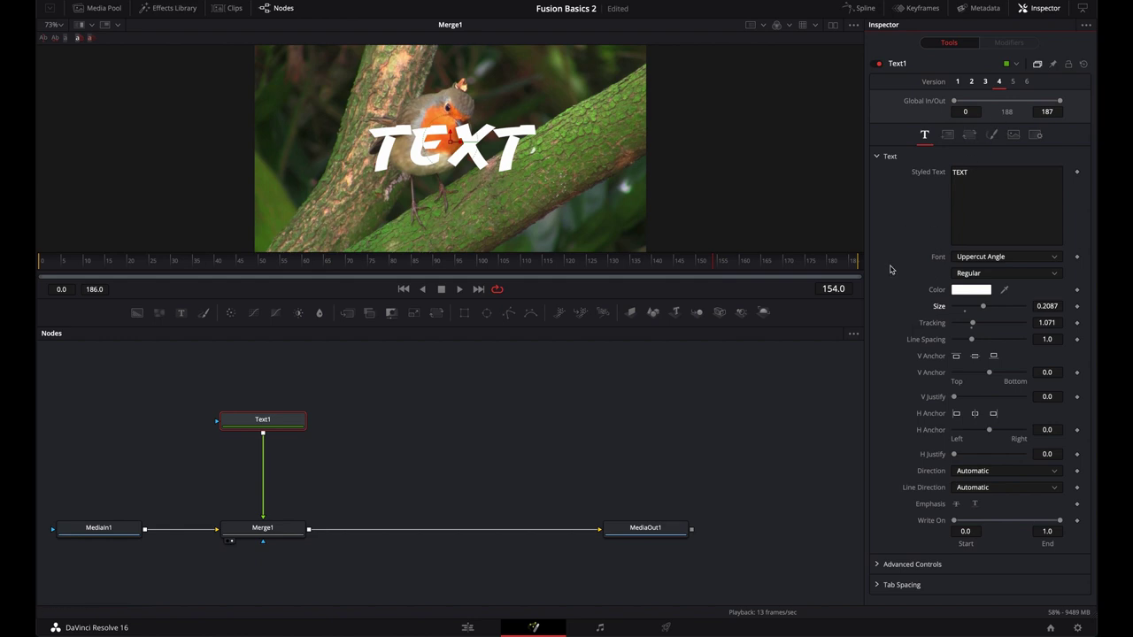
Return Text1 to version 1 and pin its settings so they are shown together with those of Merge1.
{"action": "left_click", "coordinate": [973, 84]}
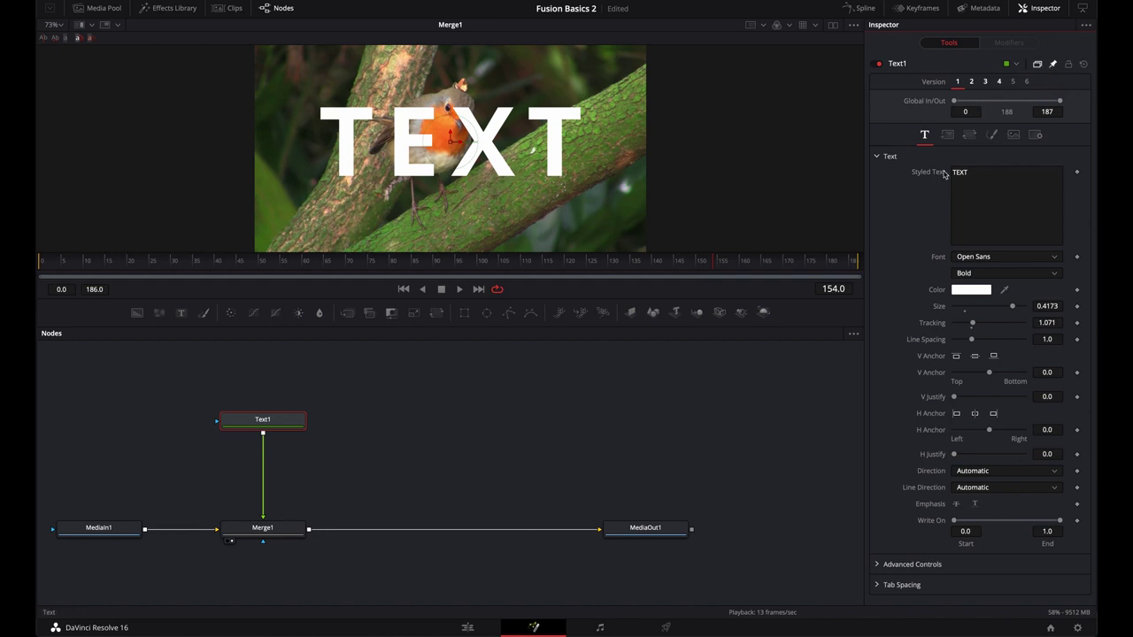
{"action": "left_click", "coordinate": [274, 530]}
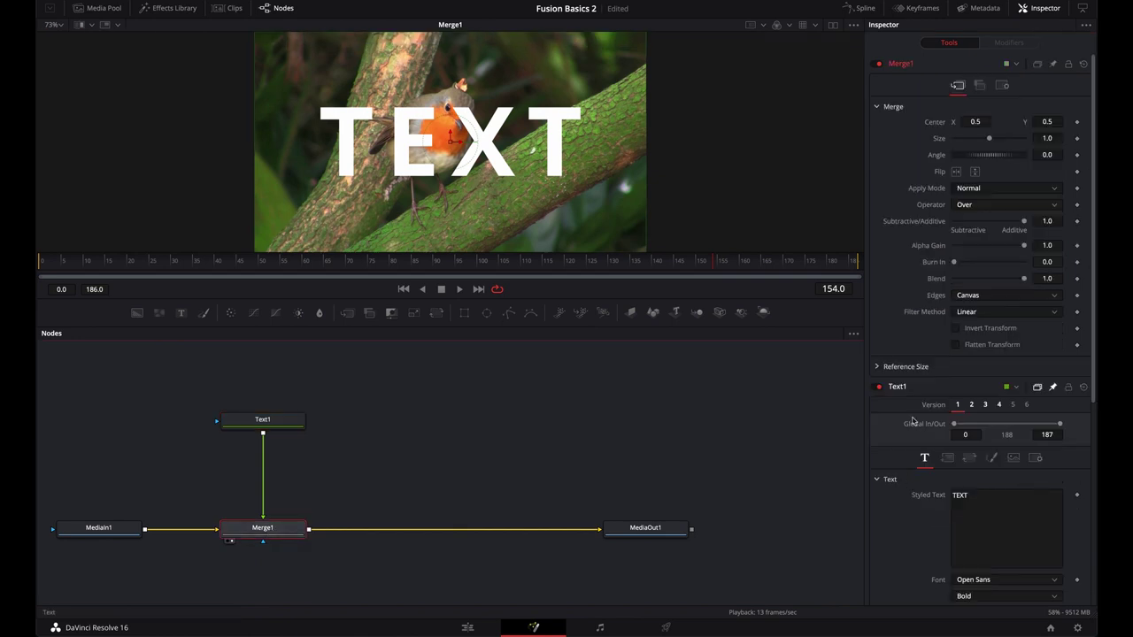
{"action": "scroll", "coordinate": [914, 395], "scroll_direction": "down", "scroll_amount": 3}
{"action": "scroll", "coordinate": [914, 395], "scroll_direction": "up", "scroll_amount": 3}
{"action": "scroll", "coordinate": [974, 177], "scroll_direction": "down", "scroll_amount": 9}
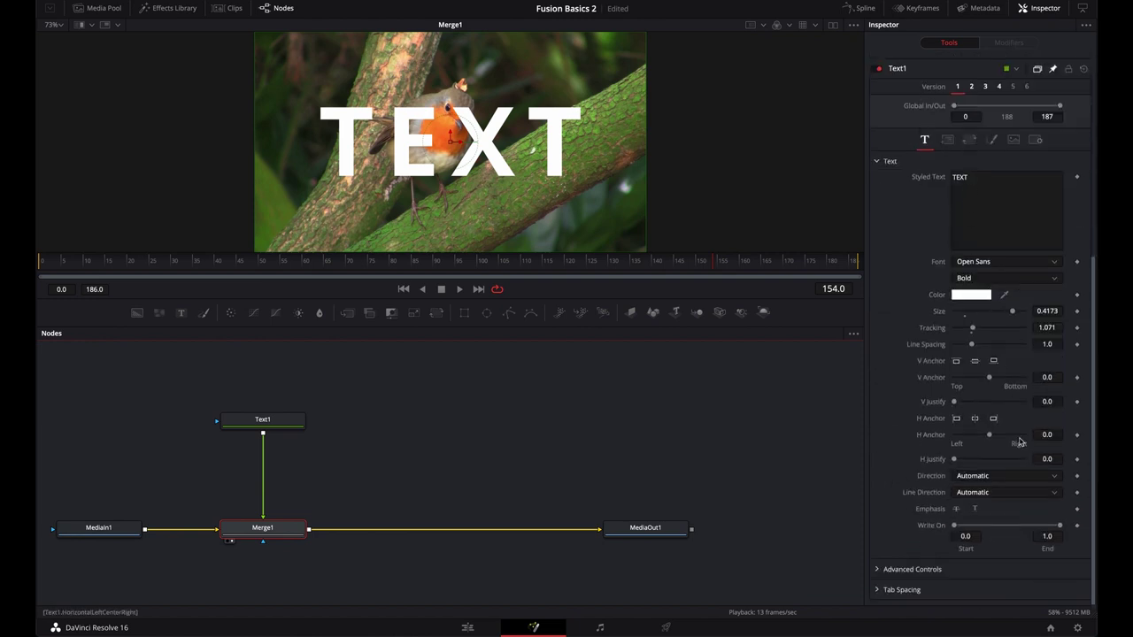
{"action": "scroll", "coordinate": [996, 440], "scroll_direction": "up", "scroll_amount": 2}
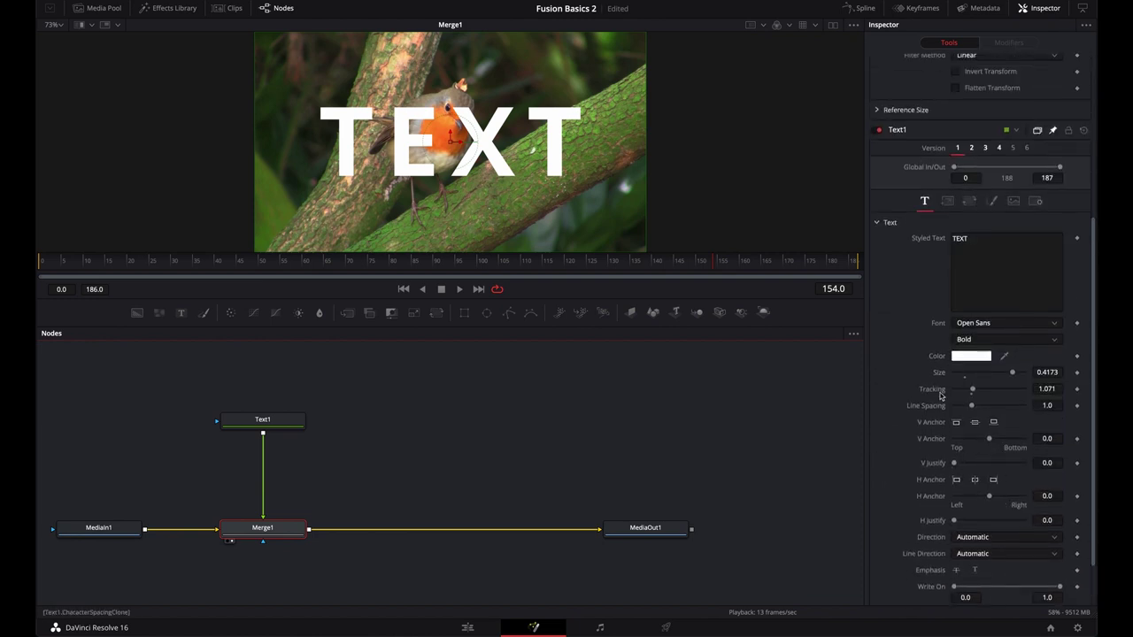
Link Text1's Tracking to Merge1's Blend with the expression Merge1.BlendClone, and expand Merge1's settings.
{"action": "left_click", "coordinate": [1051, 390]}
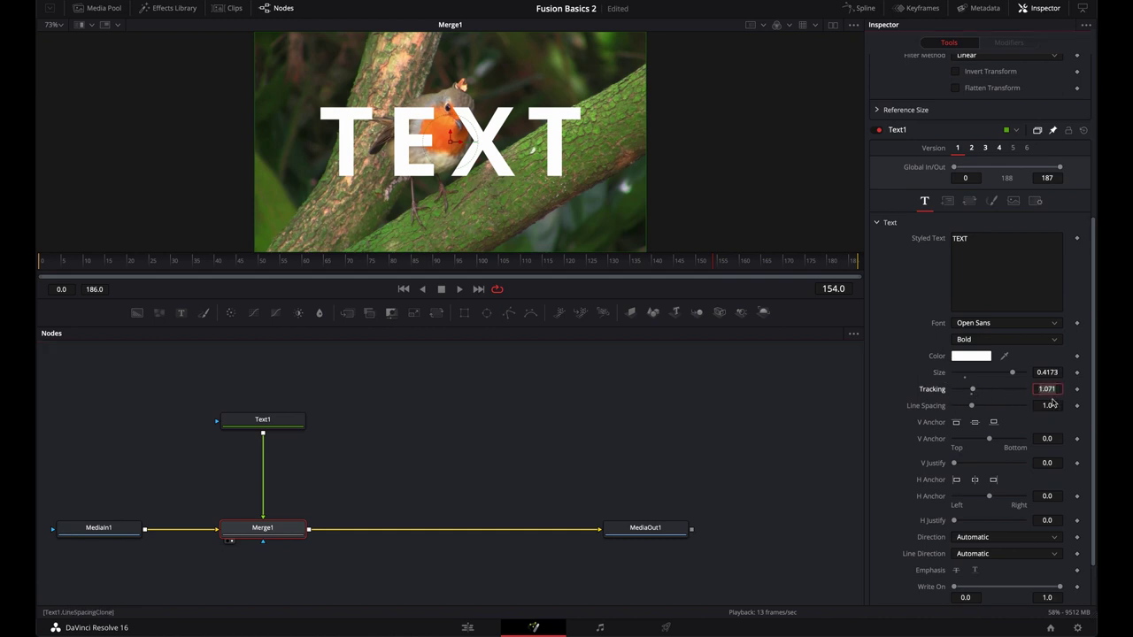
{"action": "type", "text": "-1"}
{"action": "key", "text": "Tab"}
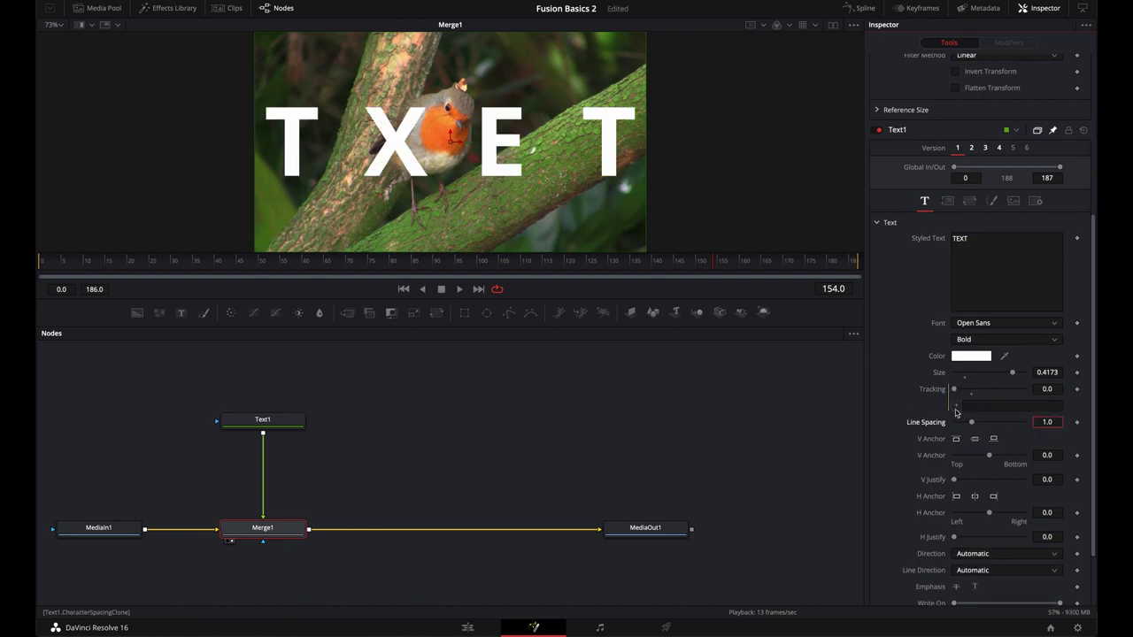
{"action": "scroll", "coordinate": [947, 443], "scroll_direction": "up", "scroll_amount": 1}
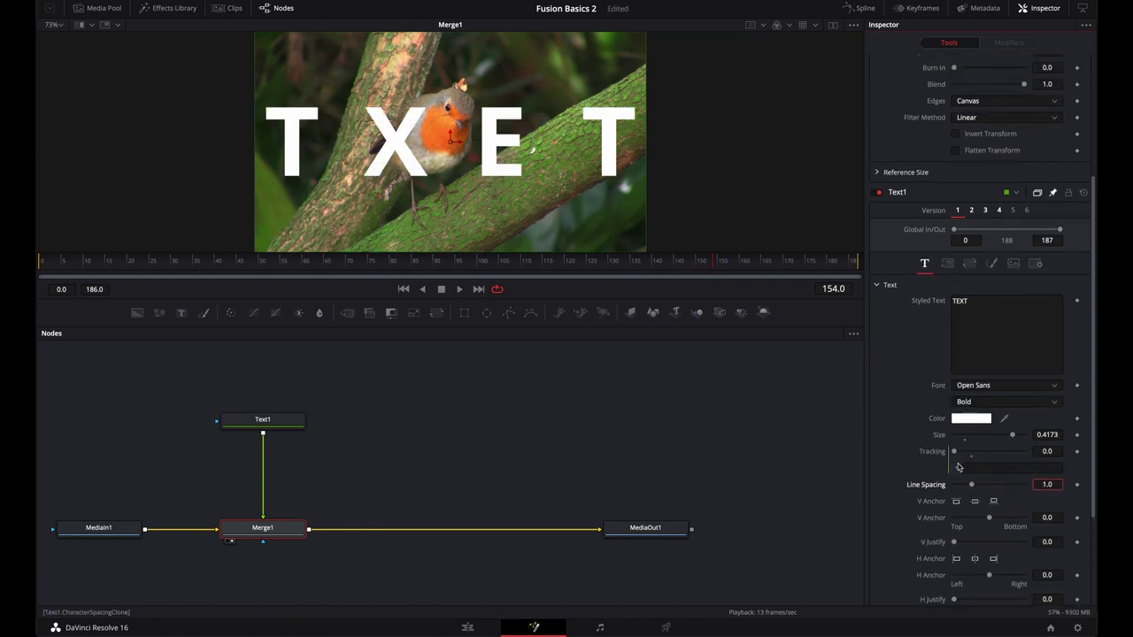
{"action": "scroll", "coordinate": [961, 478], "scroll_direction": "up", "scroll_amount": 1}
{"action": "left_click_drag", "start_coordinate": [956, 512], "coordinate": [943, 127]}
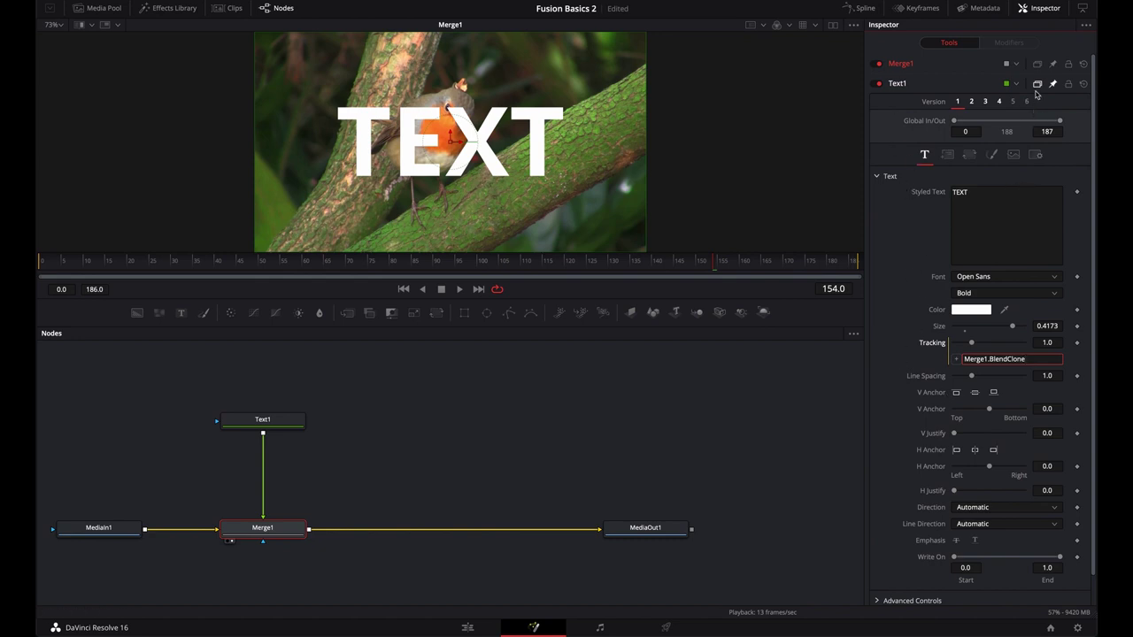
{"action": "left_click", "coordinate": [903, 65]}
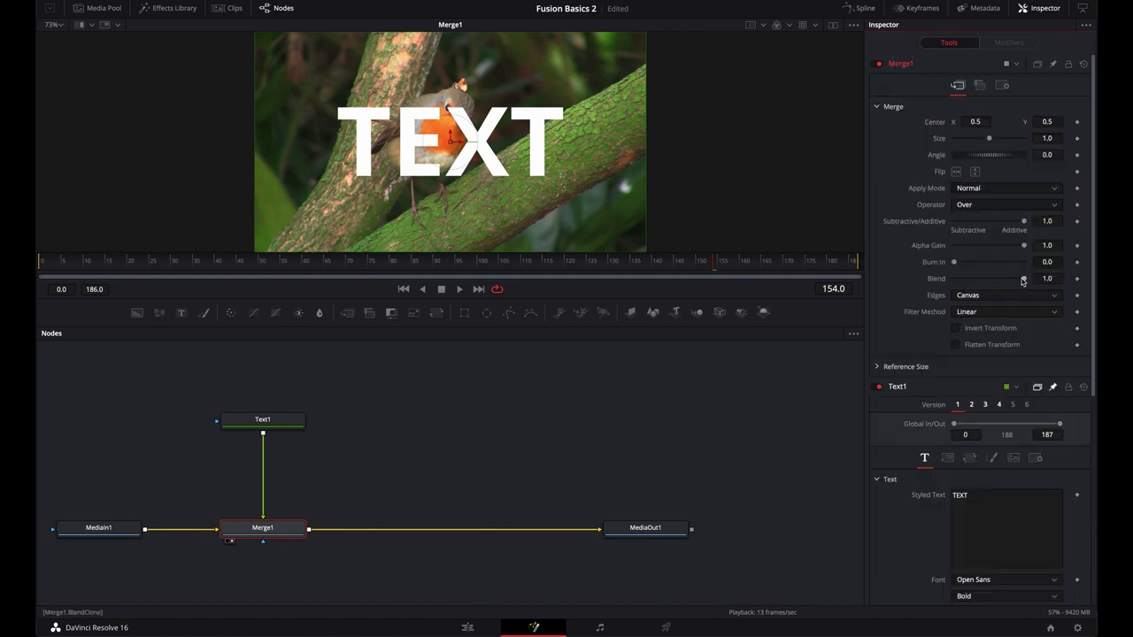
Lower Merge1's Blend slightly to test its link to Text1's Tracking, and undo back to the unlinked Tracking.
{"action": "left_click_drag", "start_coordinate": [1024, 280], "coordinate": [1019, 281]}
{"action": "key", "text": "ctrl+z"}
{"action": "left_click", "coordinate": [505, 454]}
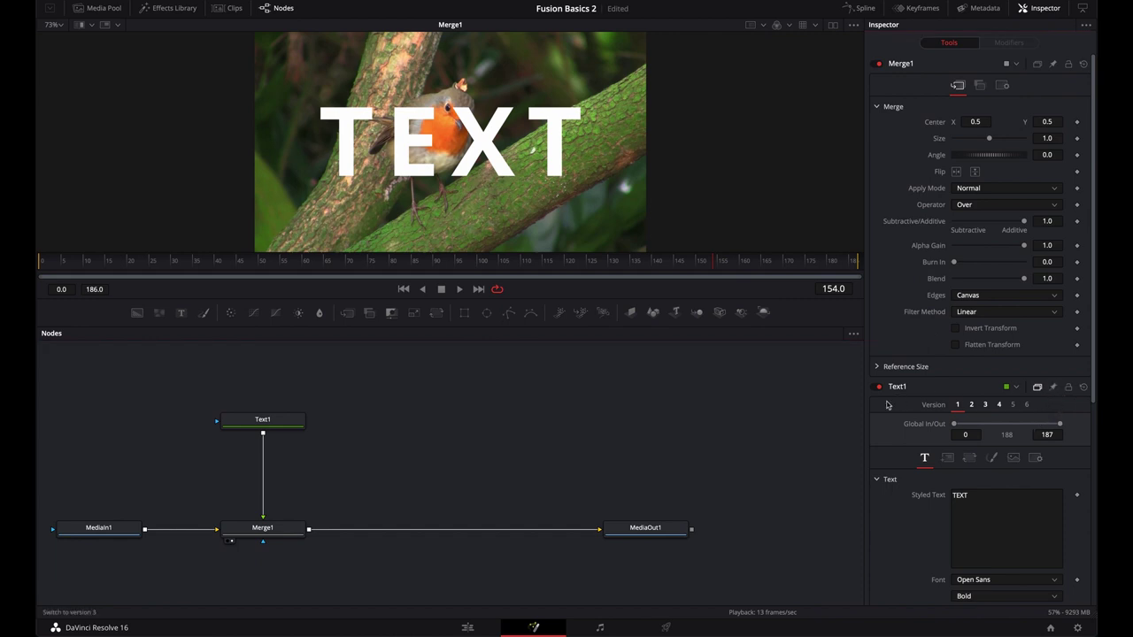
Lock the Text1 node's settings against editing, and unlock them again.
{"action": "left_click", "coordinate": [262, 421]}
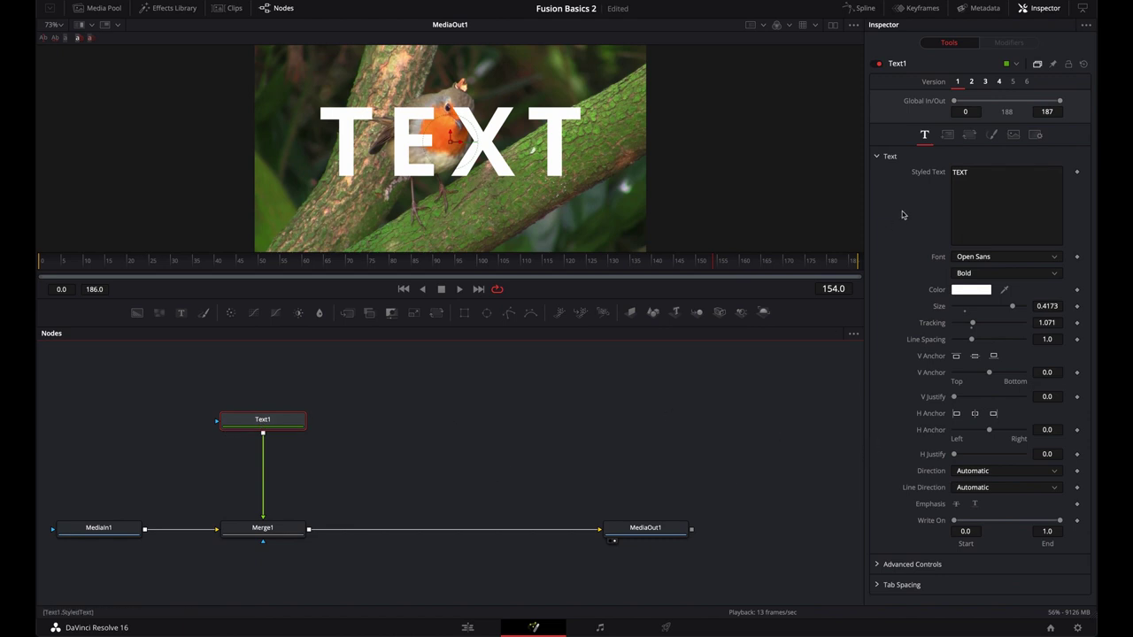
{"action": "left_click", "coordinate": [1069, 66]}
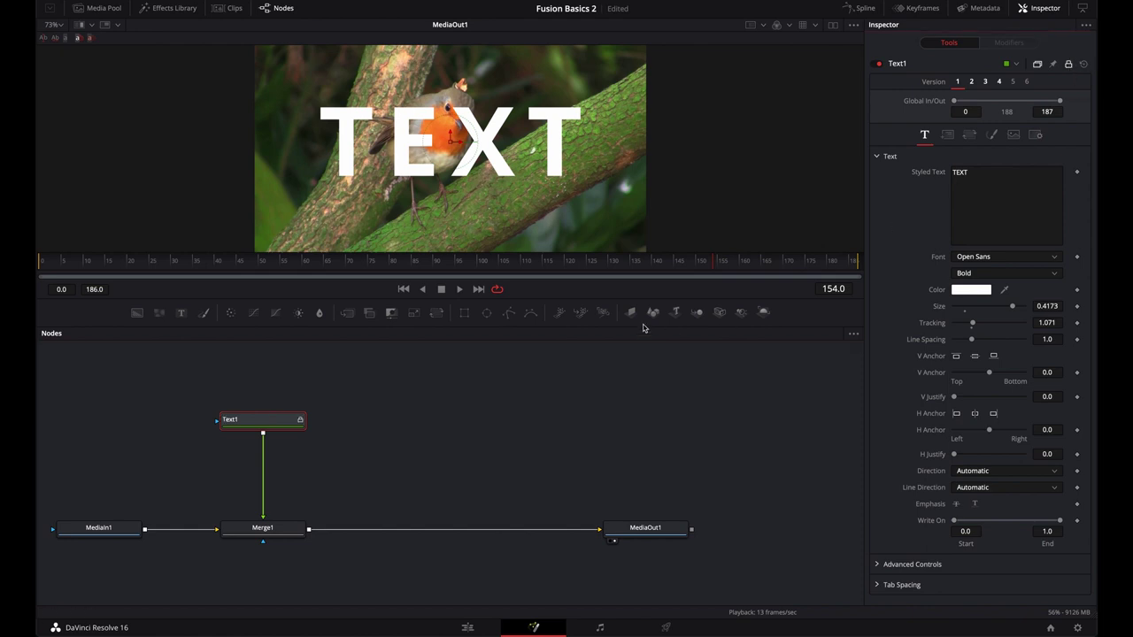
{"action": "left_click", "coordinate": [256, 433]}
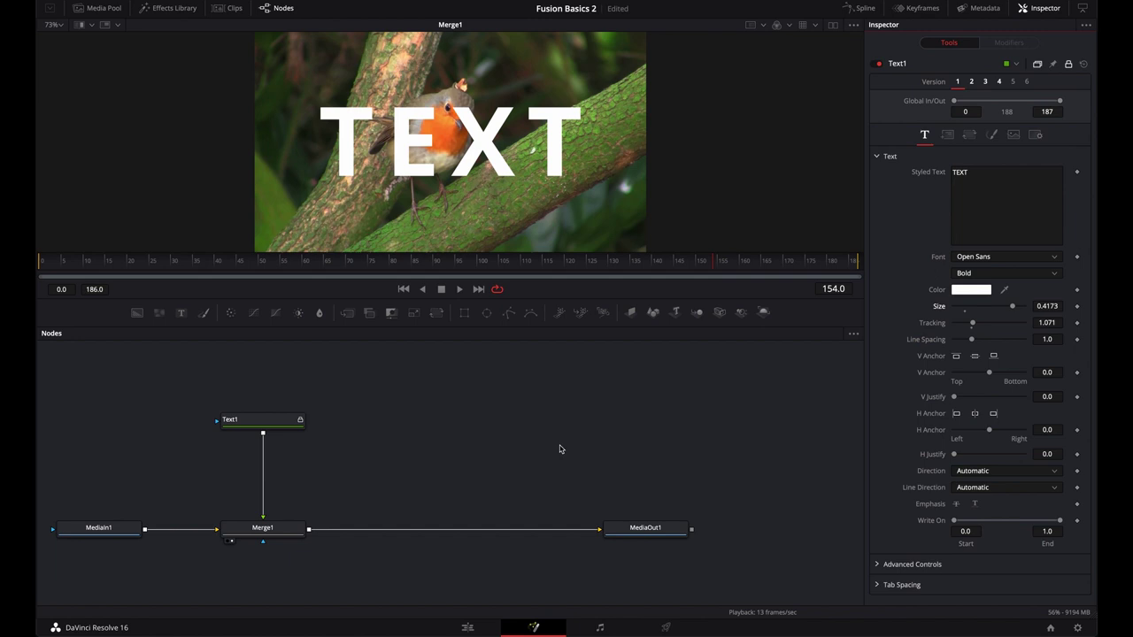
{"action": "key", "text": "ctrl+s"}
{"action": "left_click", "coordinate": [1069, 65]}
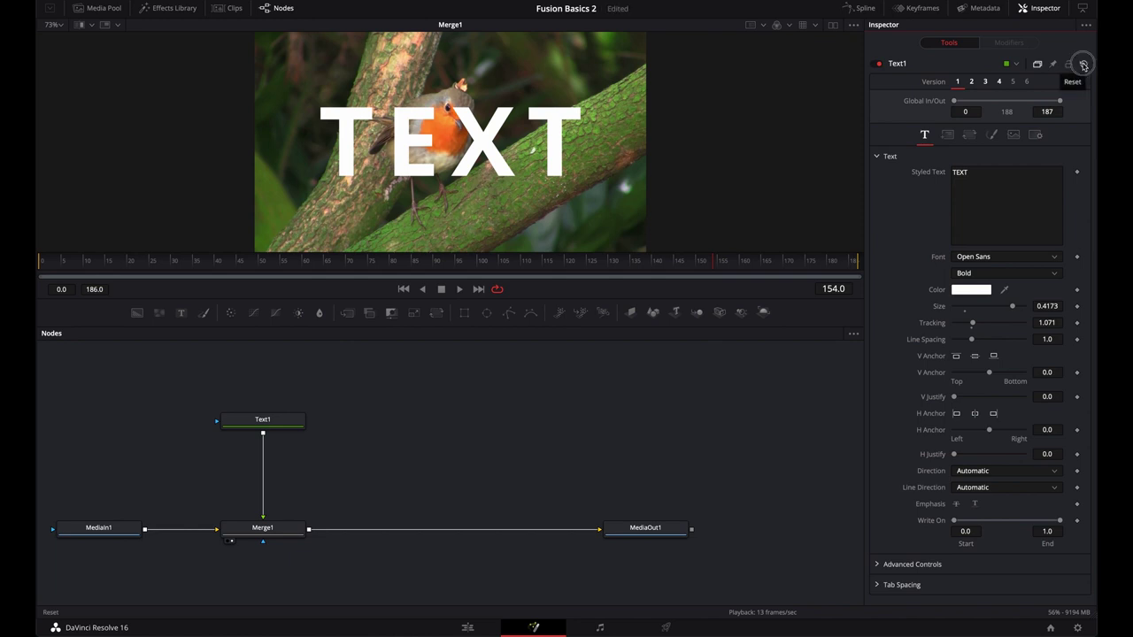
Try resetting the Text1 node, and set its text size to about 0.315.
{"action": "left_click", "coordinate": [1085, 66]}
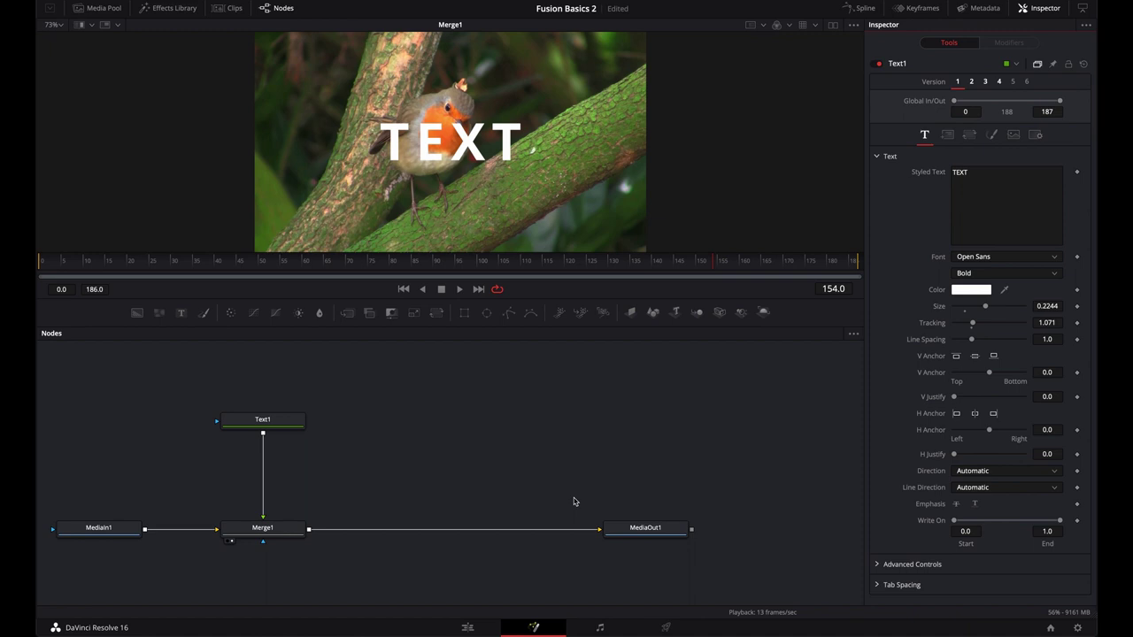
{"action": "left_click_drag", "start_coordinate": [985, 306], "coordinate": [997, 306]}
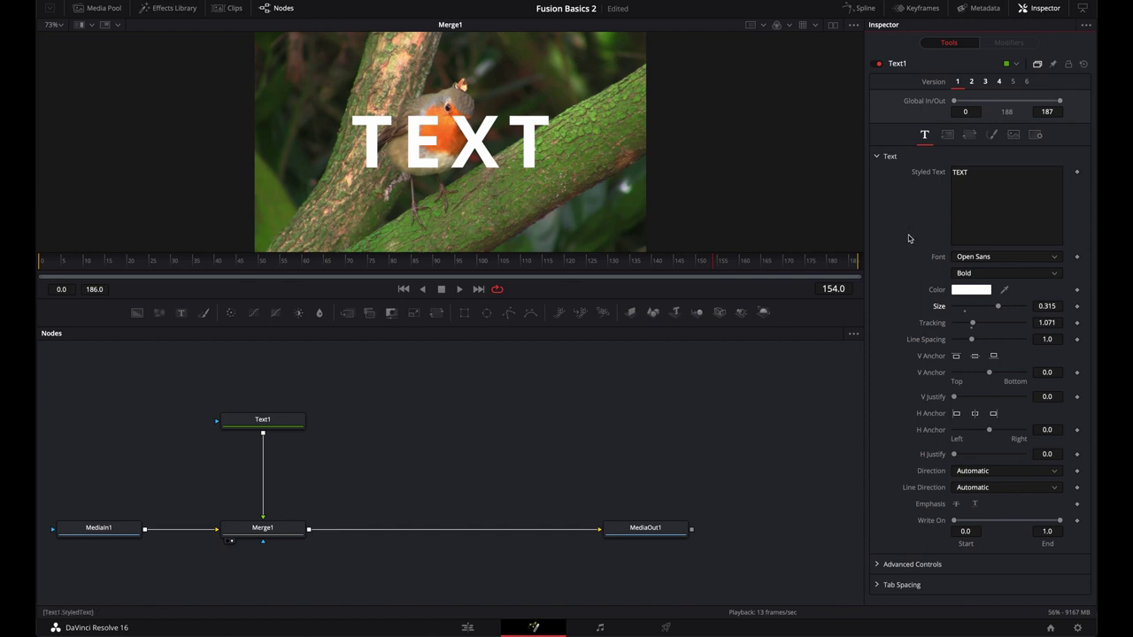
Modify Text1's Size with a Shake modifier and play back the animated text.
{"action": "left_click", "coordinate": [271, 426]}
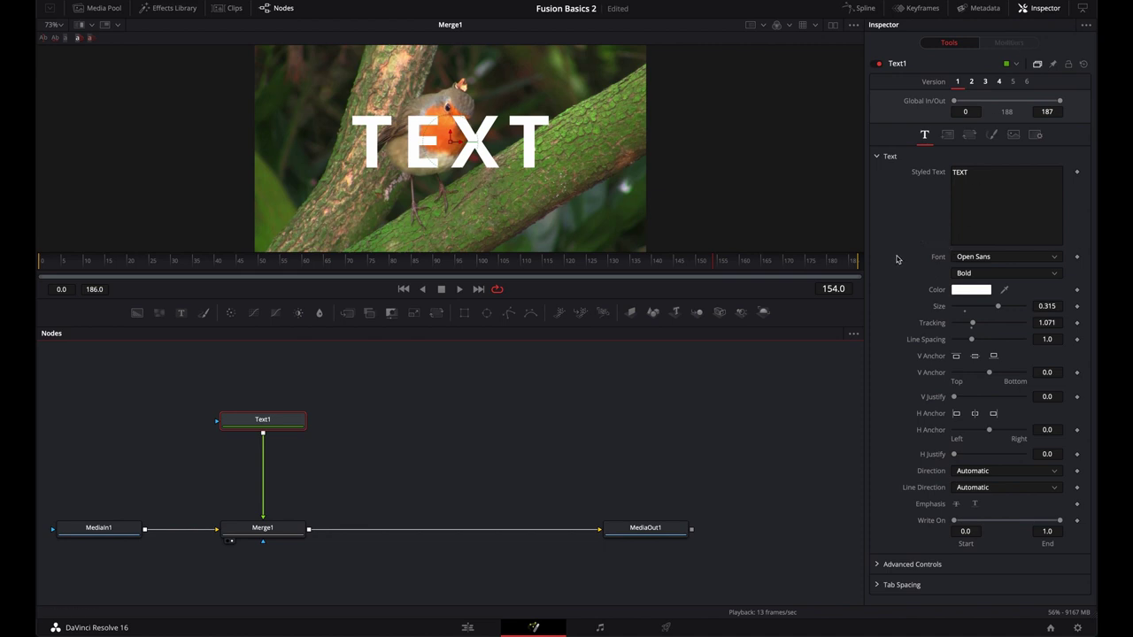
{"action": "right_click", "coordinate": [940, 310]}
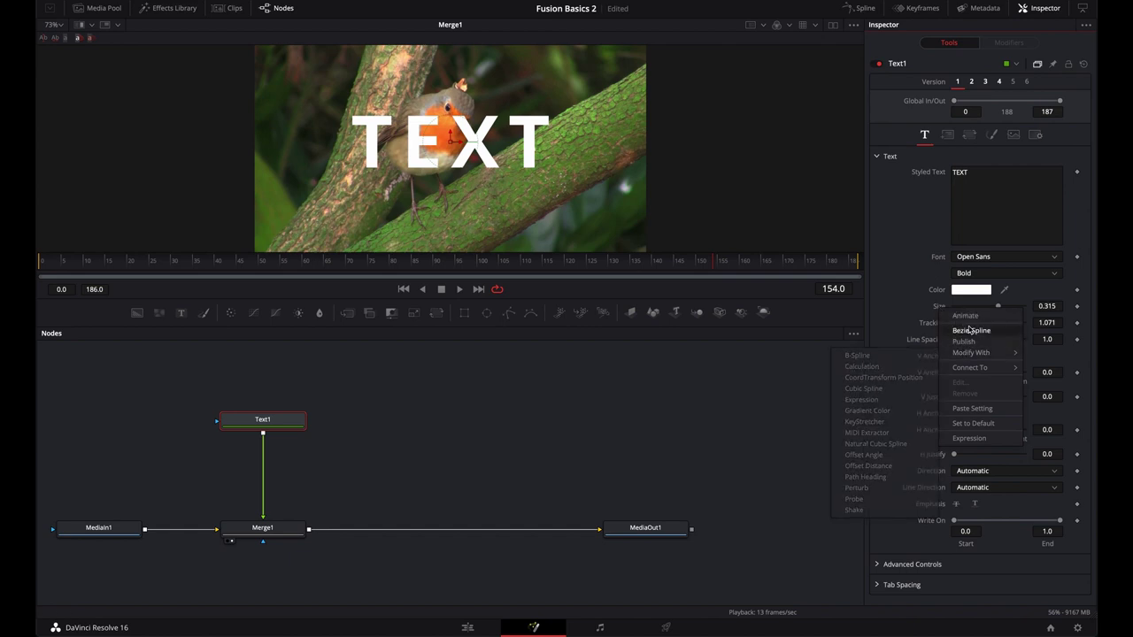
{"action": "mouse_move", "coordinate": [972, 356]}
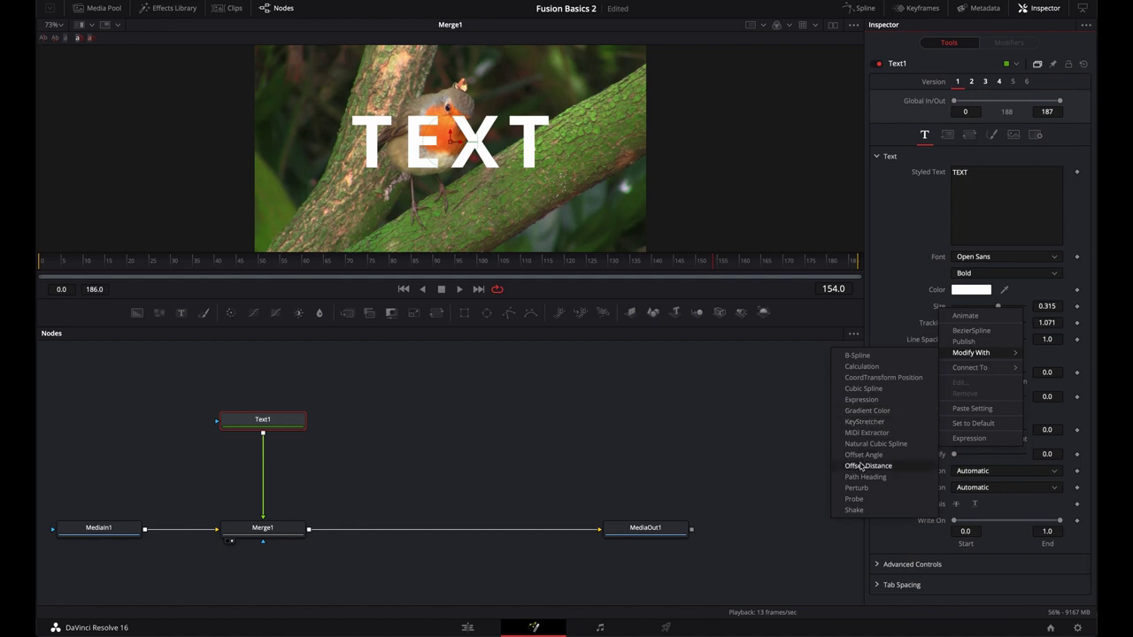
{"action": "left_click", "coordinate": [855, 511]}
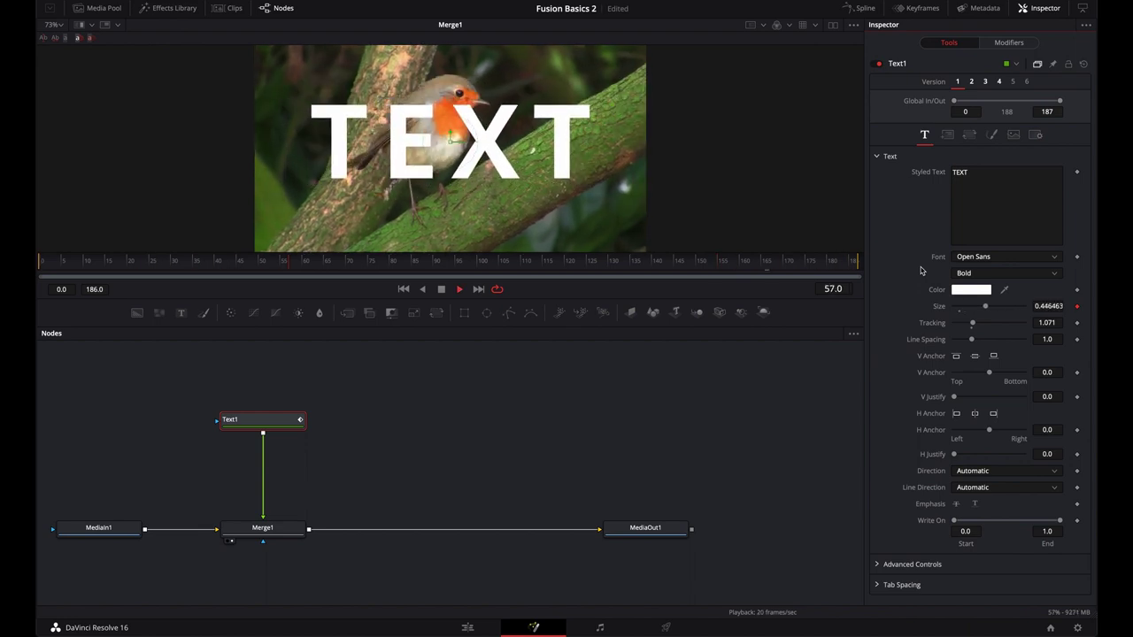
{"action": "key", "text": "space"}
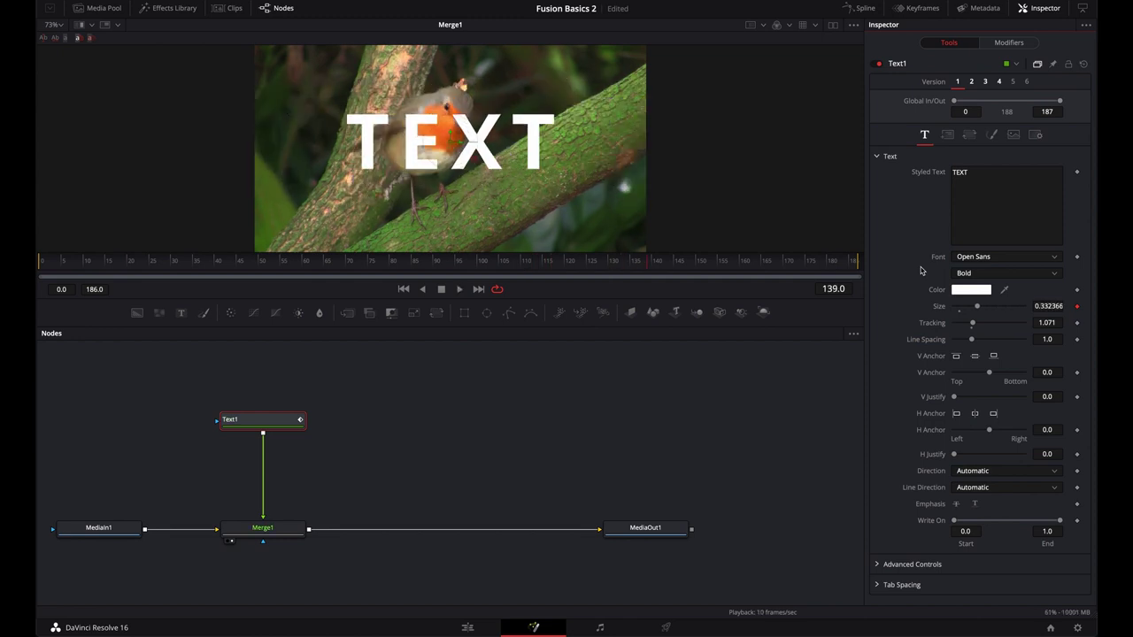
Save the project and disable the Shake modifier on Text1's Size.
{"action": "key", "text": "ctrl+s"}
{"action": "left_click", "coordinate": [1008, 42]}
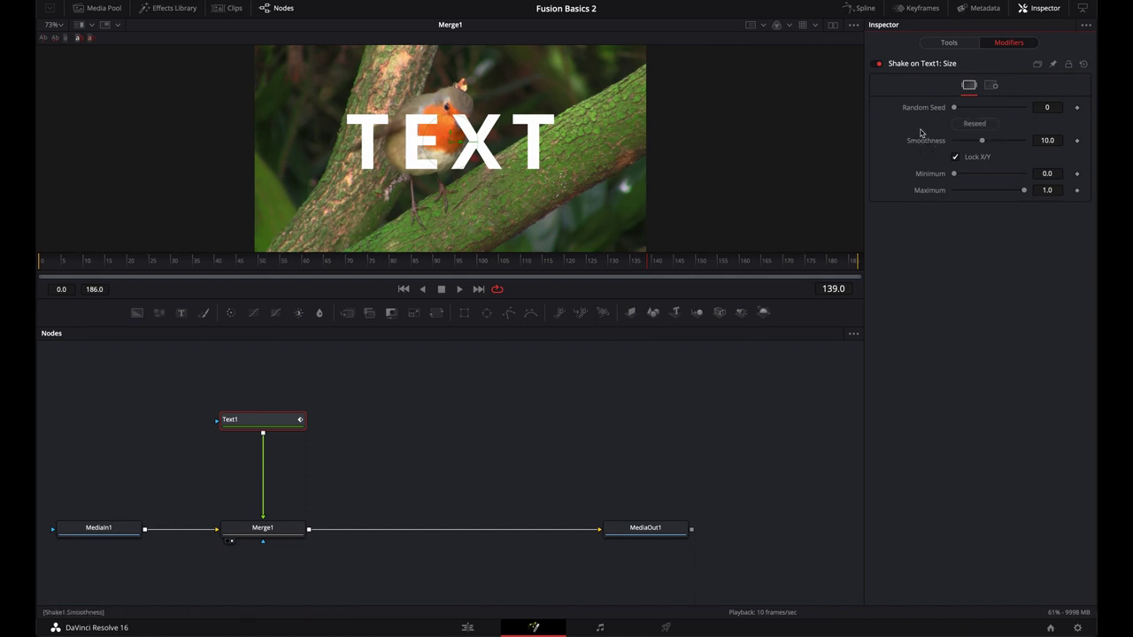
{"action": "left_click", "coordinate": [880, 65]}
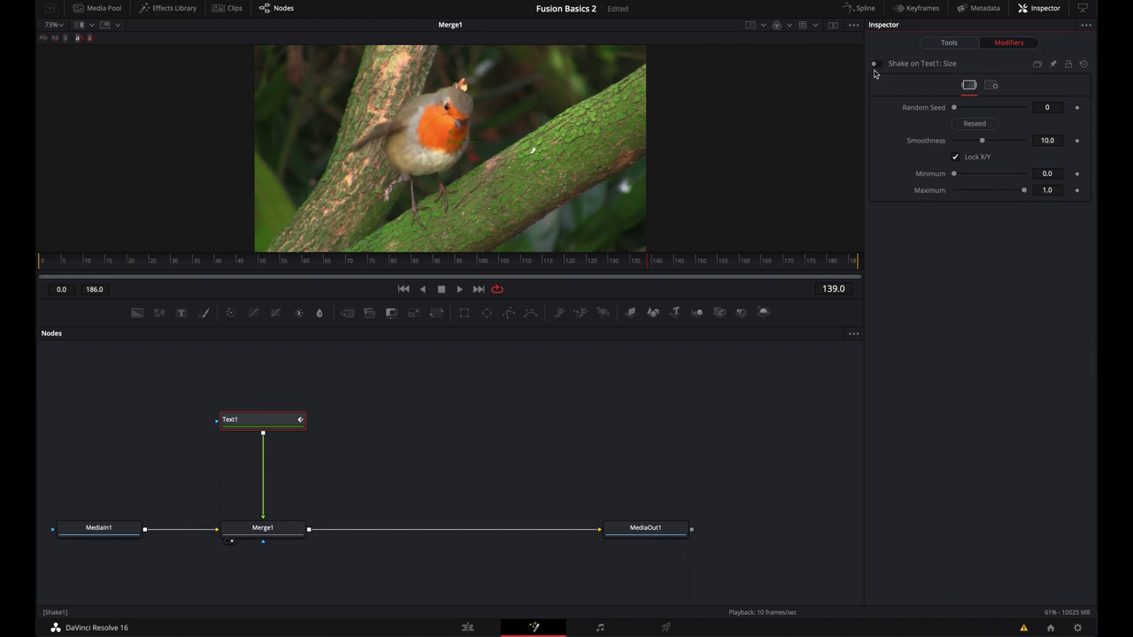
Remove the Shake1 modifier from Text1's Size parameter.
{"action": "left_click", "coordinate": [948, 43]}
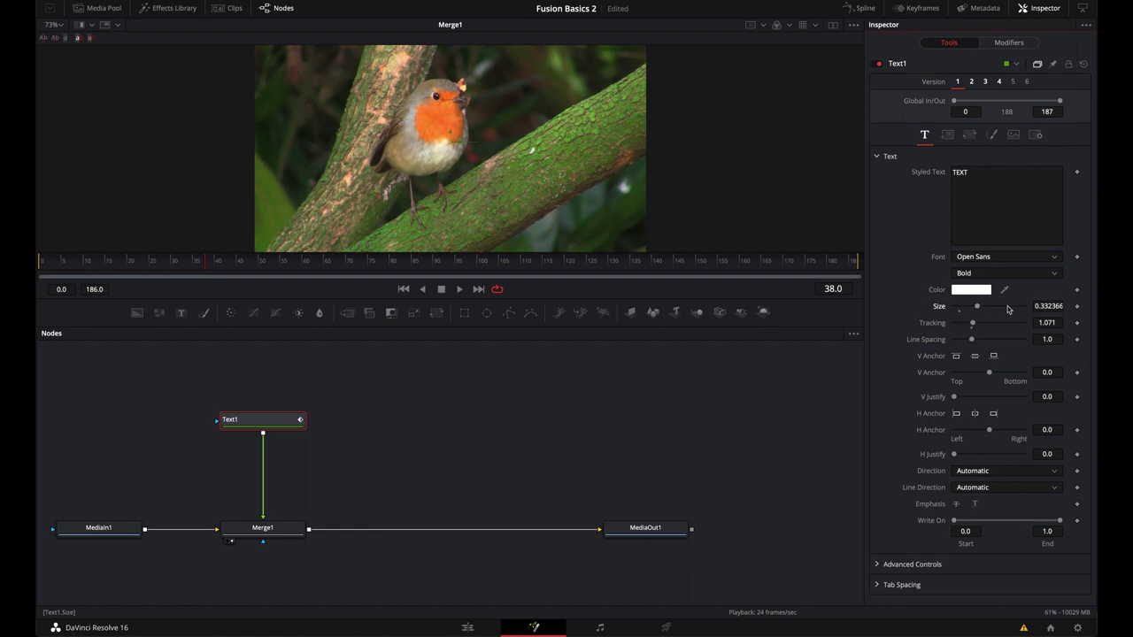
{"action": "right_click", "coordinate": [940, 309]}
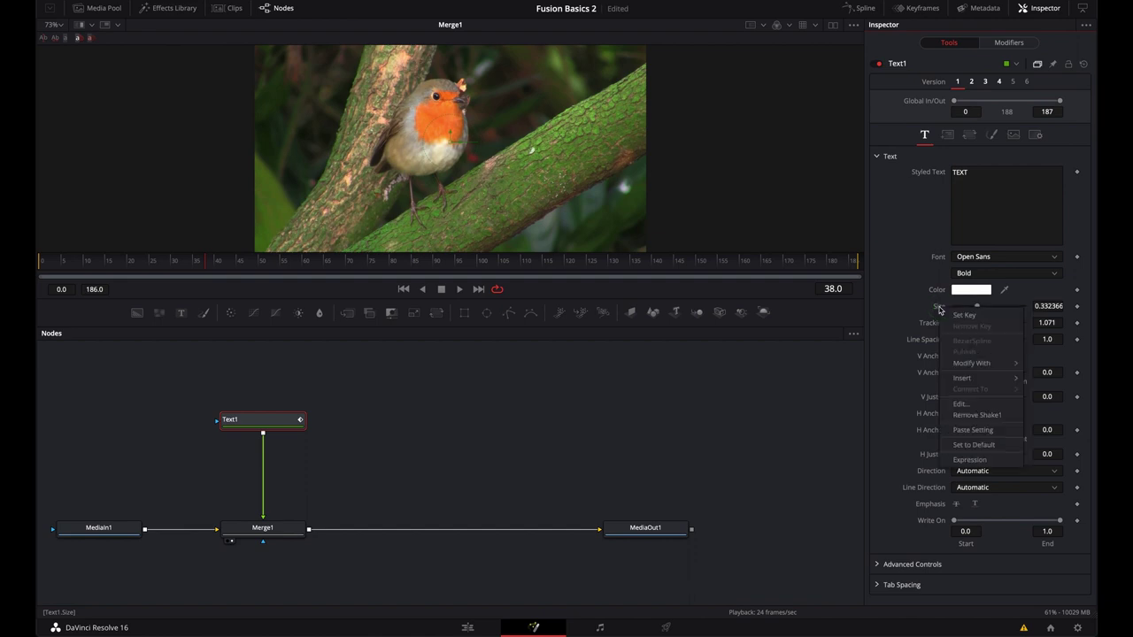
{"action": "left_click", "coordinate": [977, 416]}
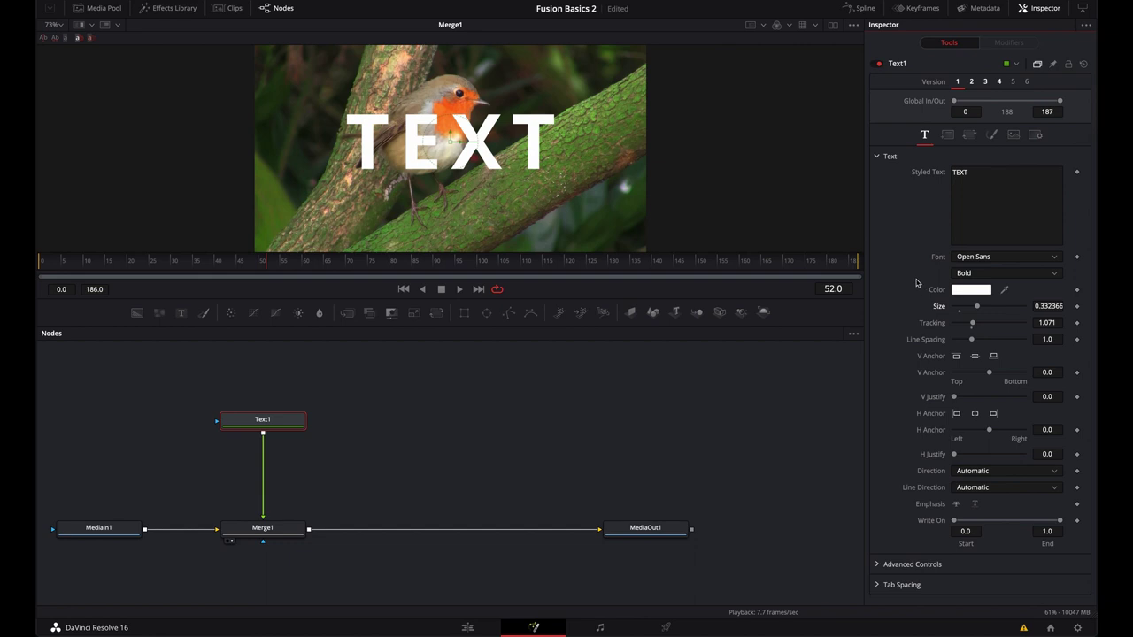
Examine the context options of Text1's Line Spacing and H Anchor, the empty node area, and the Text1 and MediaOut1 nodes.
{"action": "right_click", "coordinate": [924, 343]}
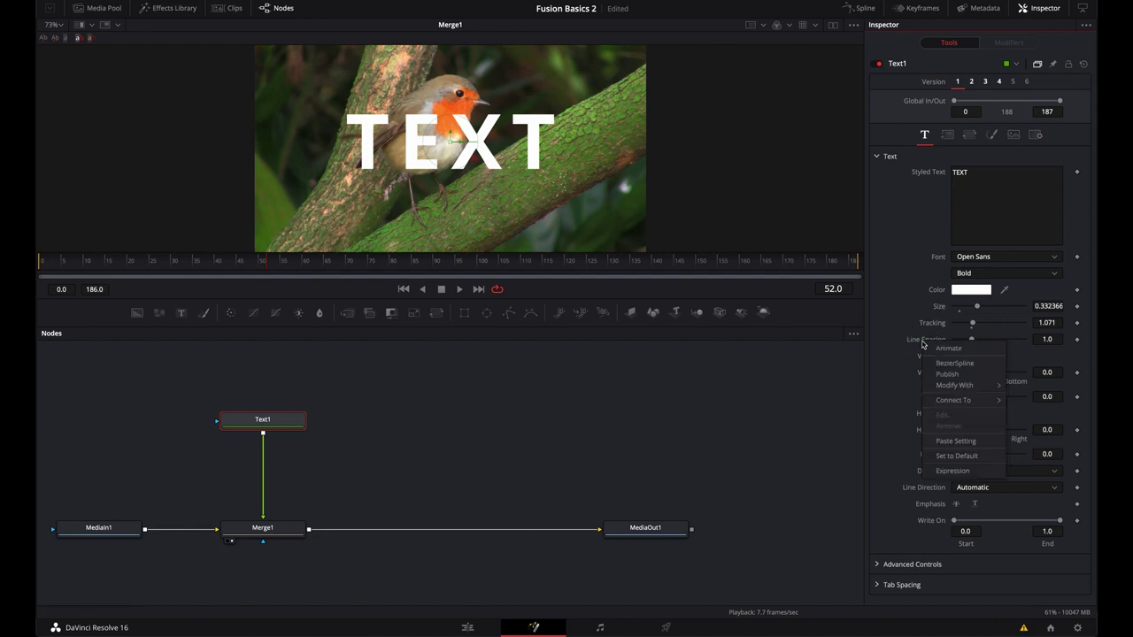
{"action": "left_click", "coordinate": [917, 428]}
{"action": "right_click", "coordinate": [923, 432]}
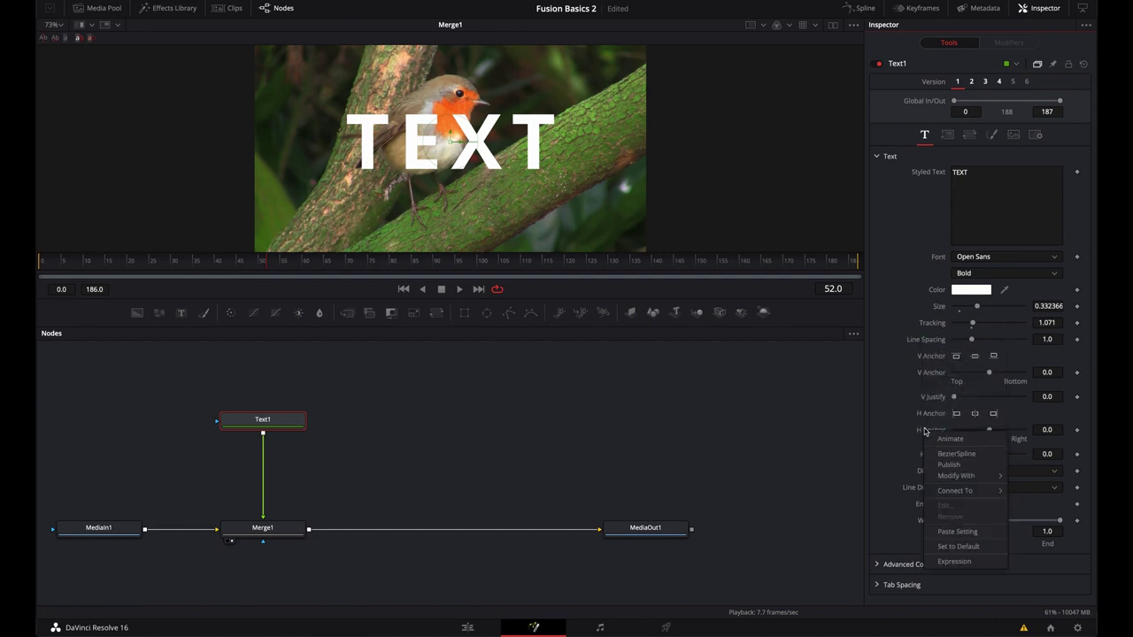
{"action": "left_click", "coordinate": [899, 438]}
{"action": "right_click", "coordinate": [470, 443]}
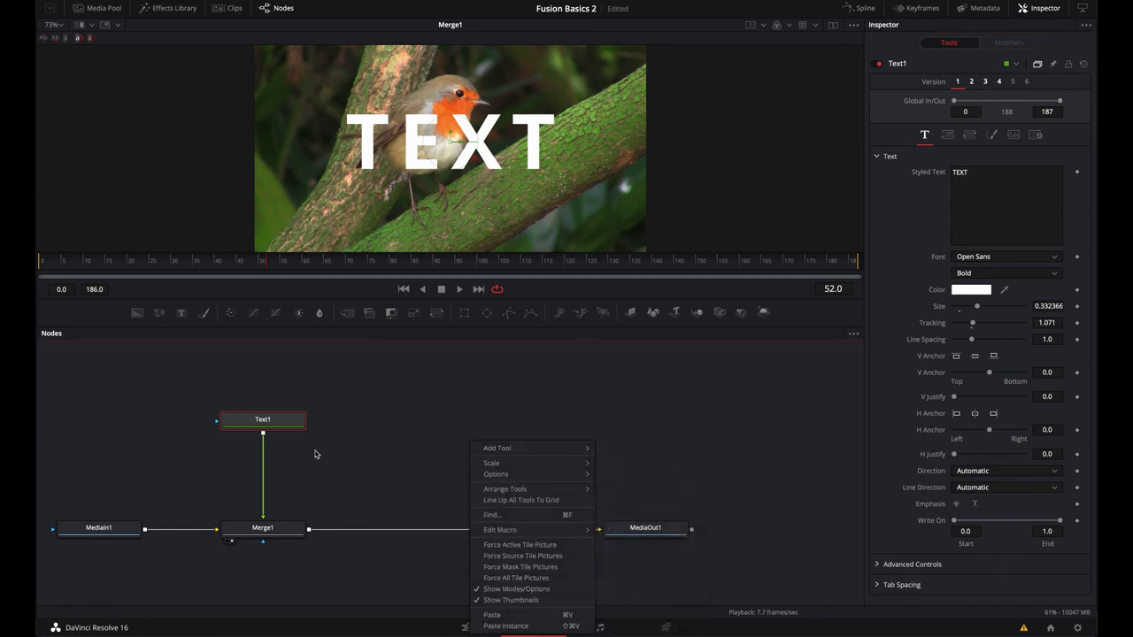
{"action": "right_click", "coordinate": [278, 424]}
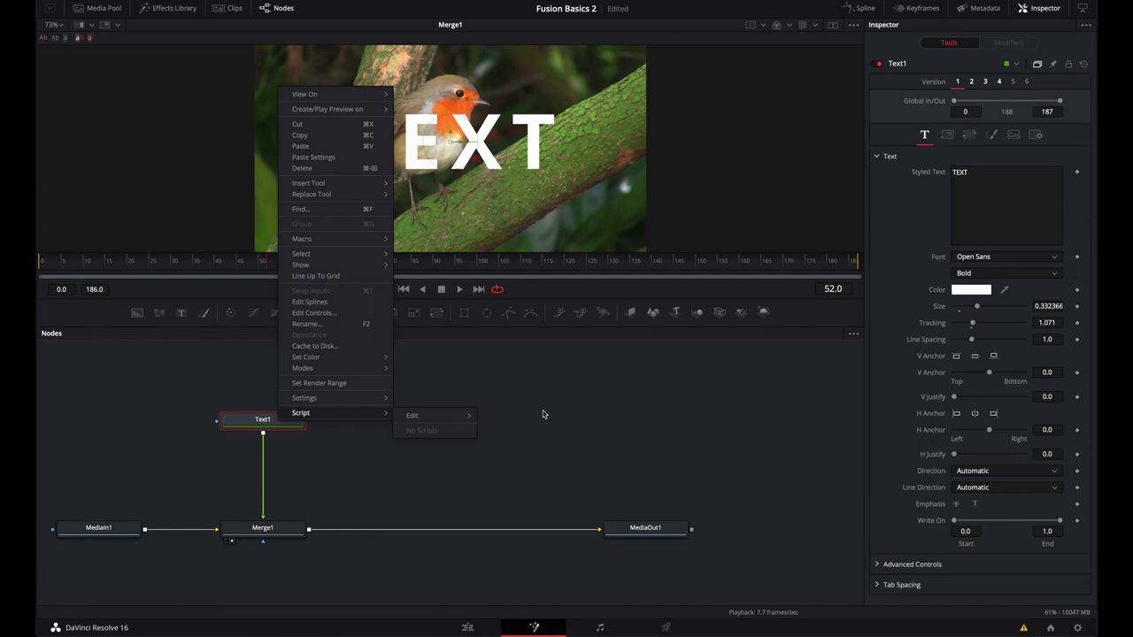
{"action": "left_click", "coordinate": [321, 384]}
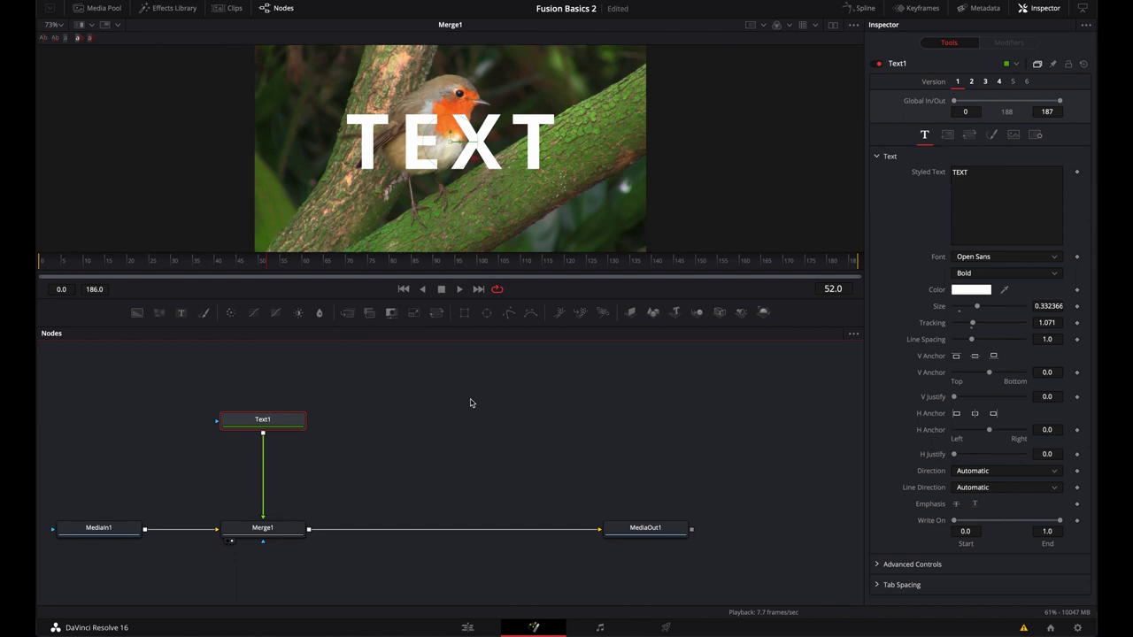
{"action": "right_click", "coordinate": [634, 536]}
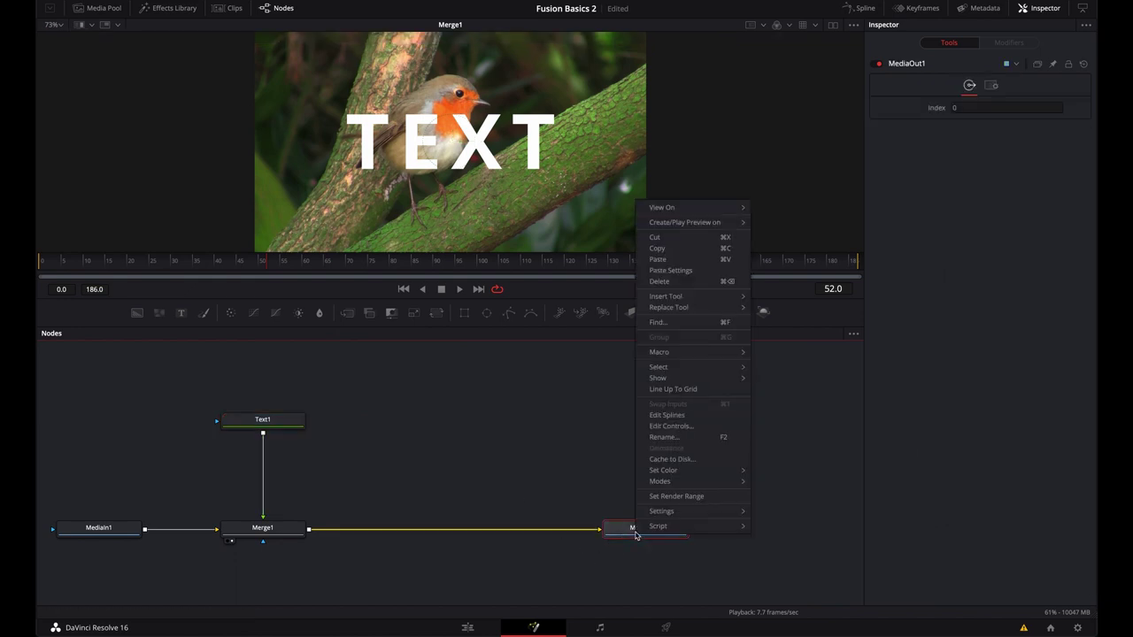
{"action": "mouse_move", "coordinate": [653, 482]}
{"action": "left_click", "coordinate": [472, 447]}
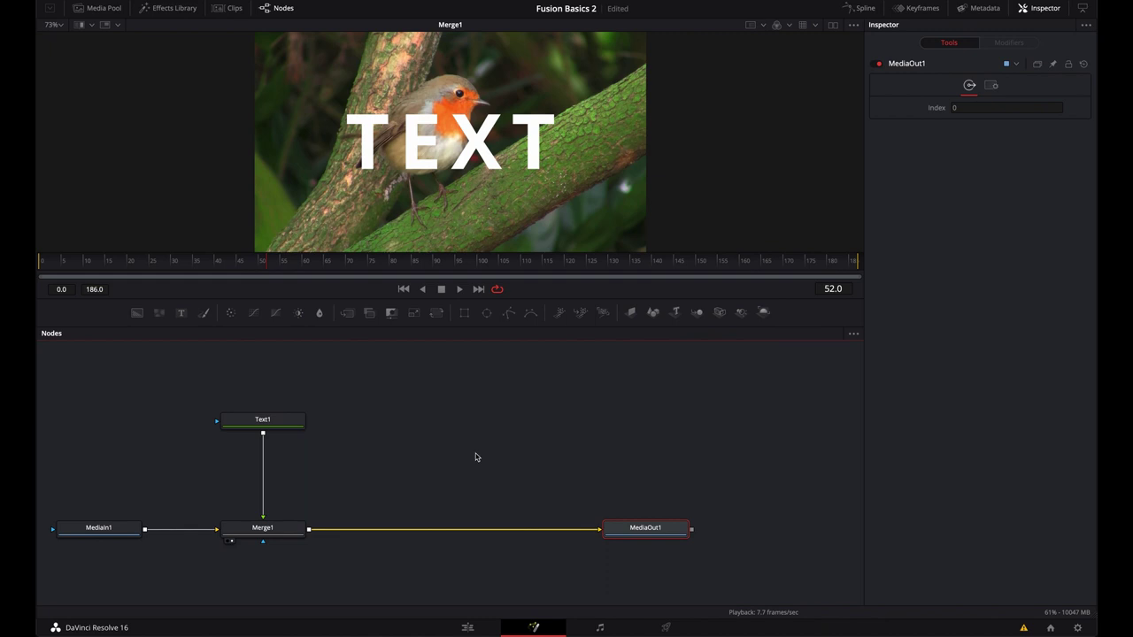
View the composited robin clip on the Edit page's timeline, and return to the Fusion page.
{"action": "left_click_drag", "start_coordinate": [447, 479], "coordinate": [508, 463]}
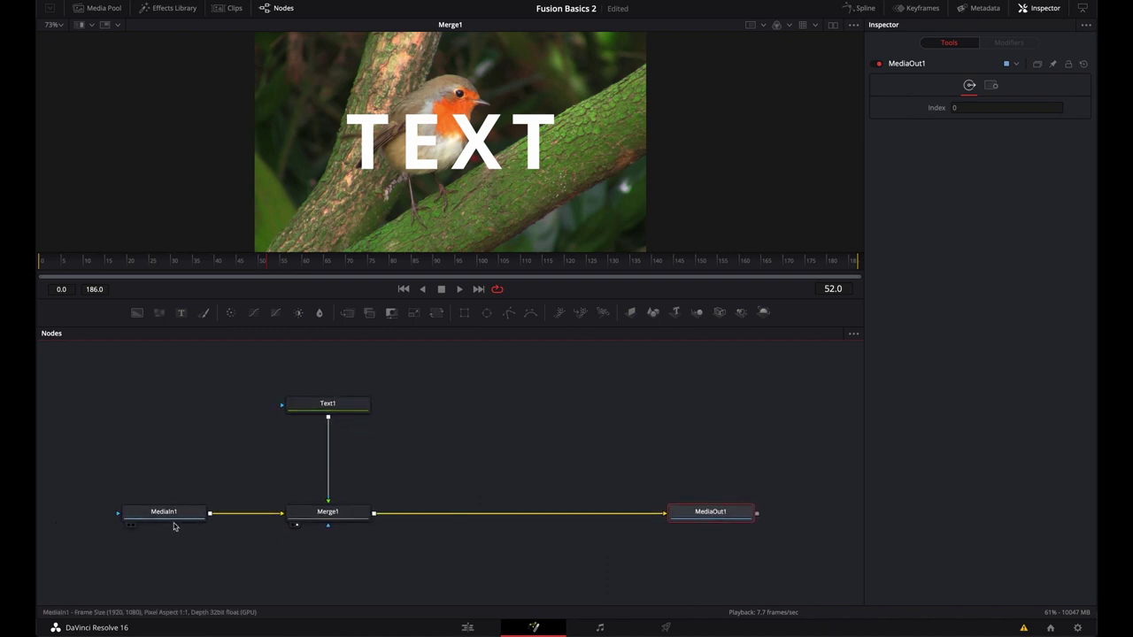
{"action": "left_click_drag", "start_coordinate": [593, 458], "coordinate": [579, 449]}
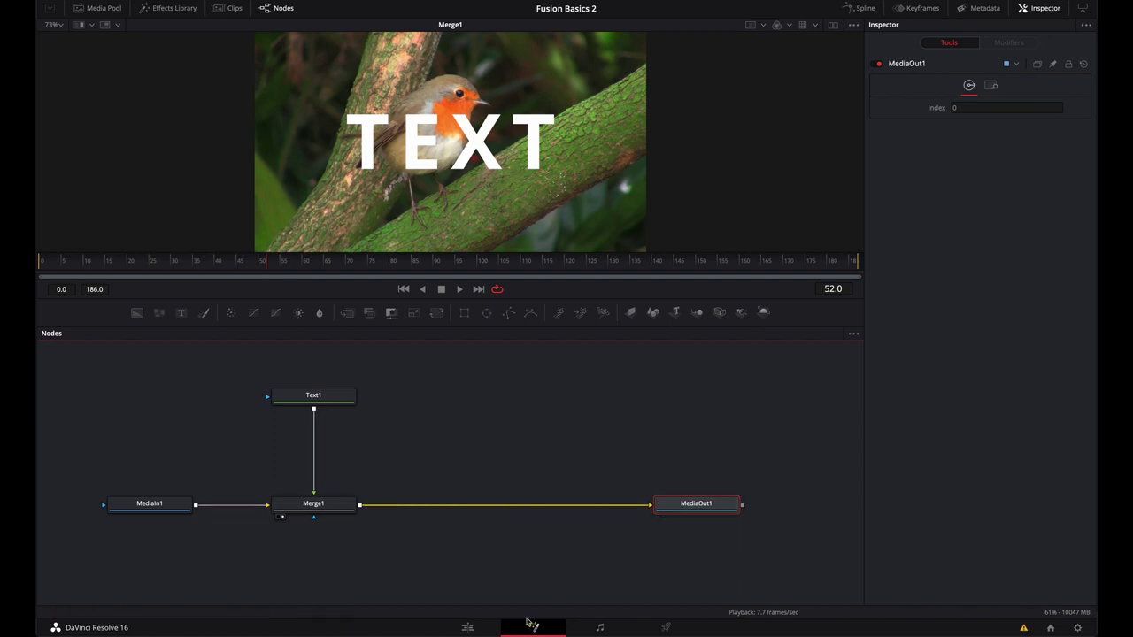
{"action": "left_click", "coordinate": [467, 627]}
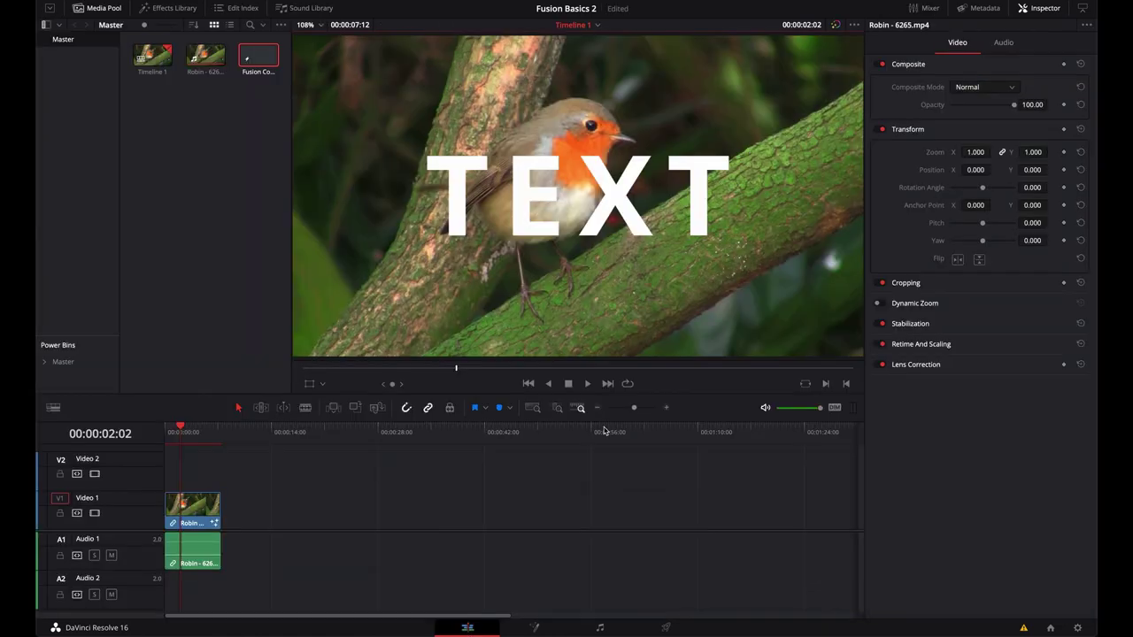
{"action": "key", "text": "shift+5"}
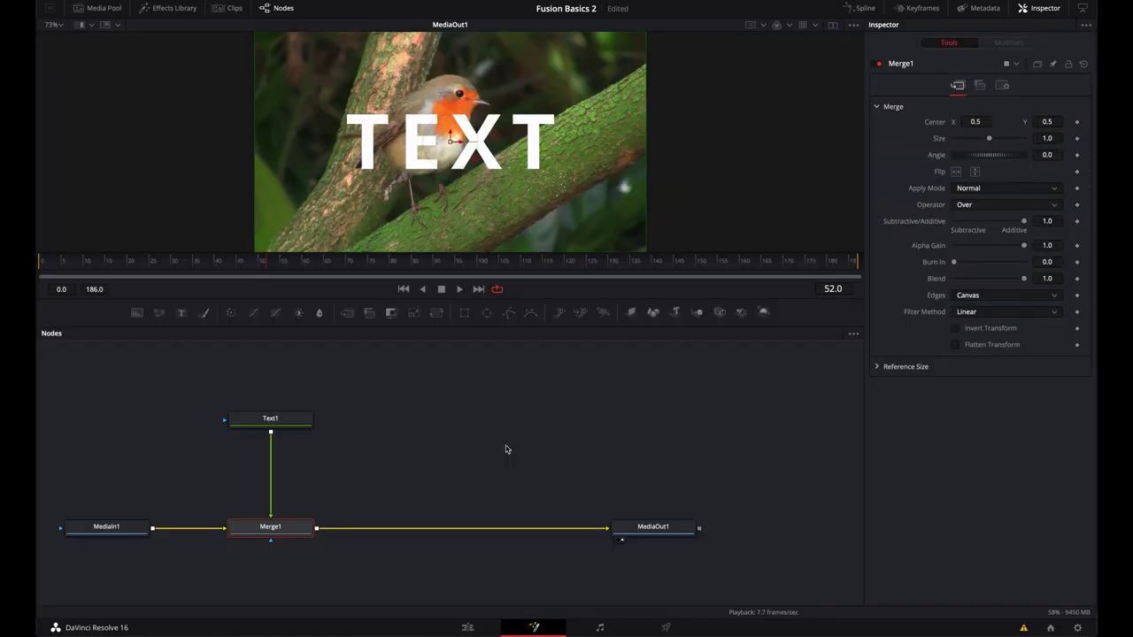
Duplicate the Text1 node by copying and pasting it, and delete the pasted copy.
{"action": "left_click", "coordinate": [518, 443]}
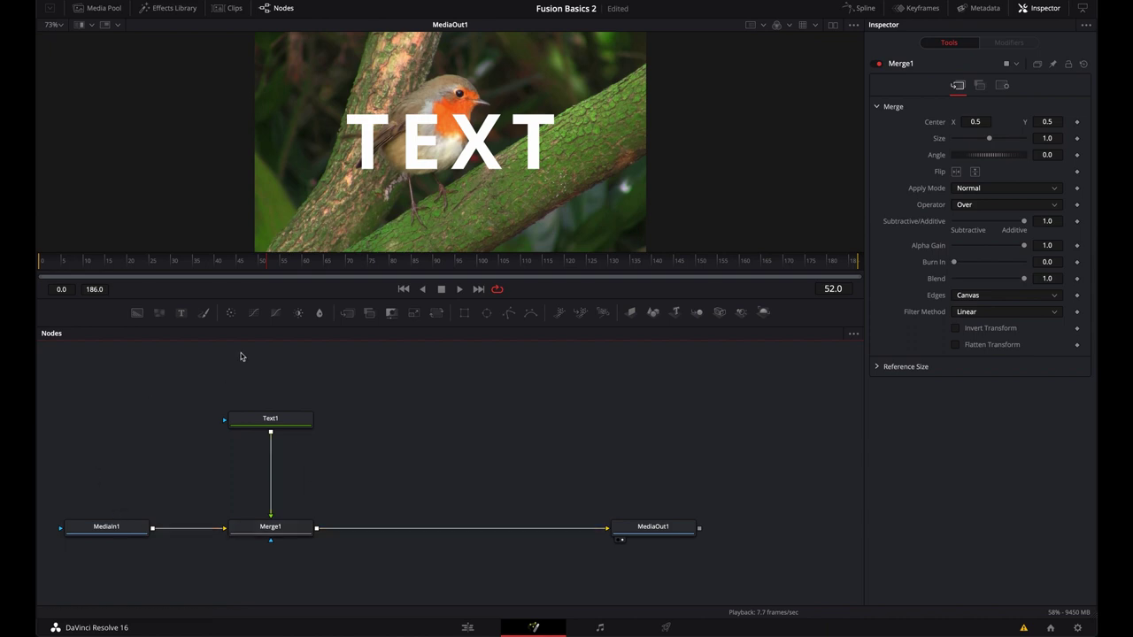
{"action": "left_click_drag", "start_coordinate": [197, 392], "coordinate": [372, 463]}
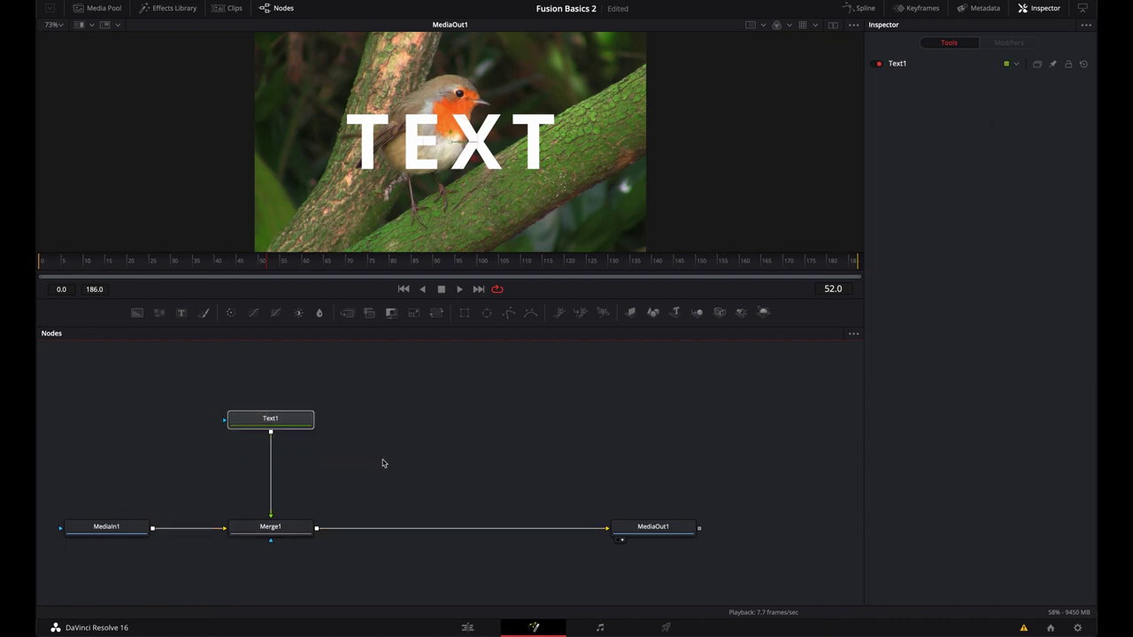
{"action": "left_click", "coordinate": [458, 429]}
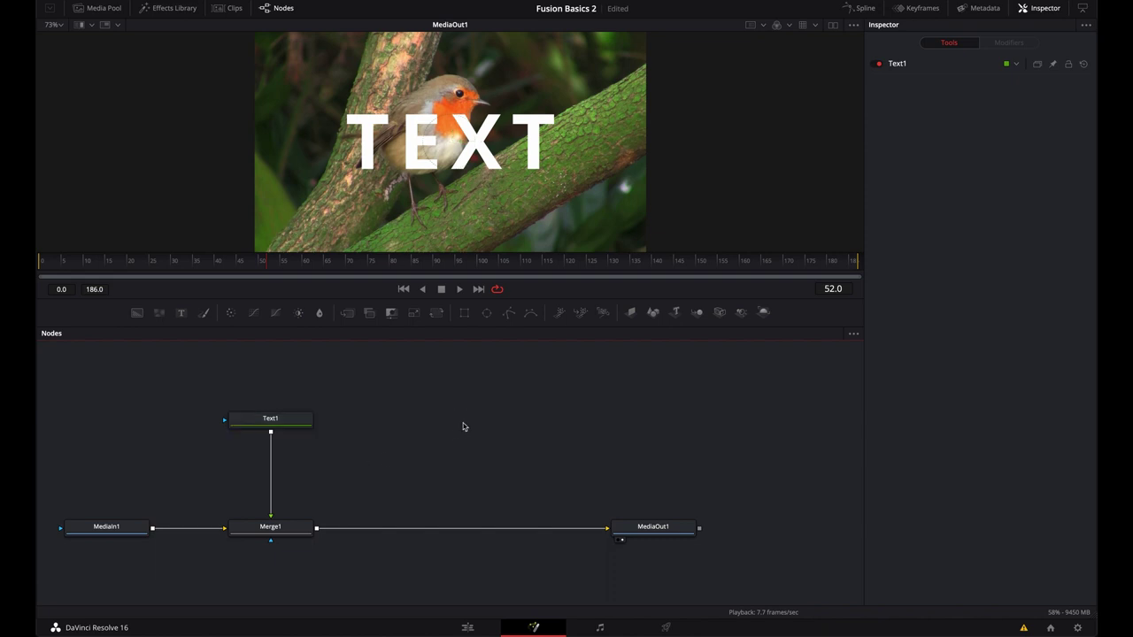
{"action": "key", "text": "ctrl+v"}
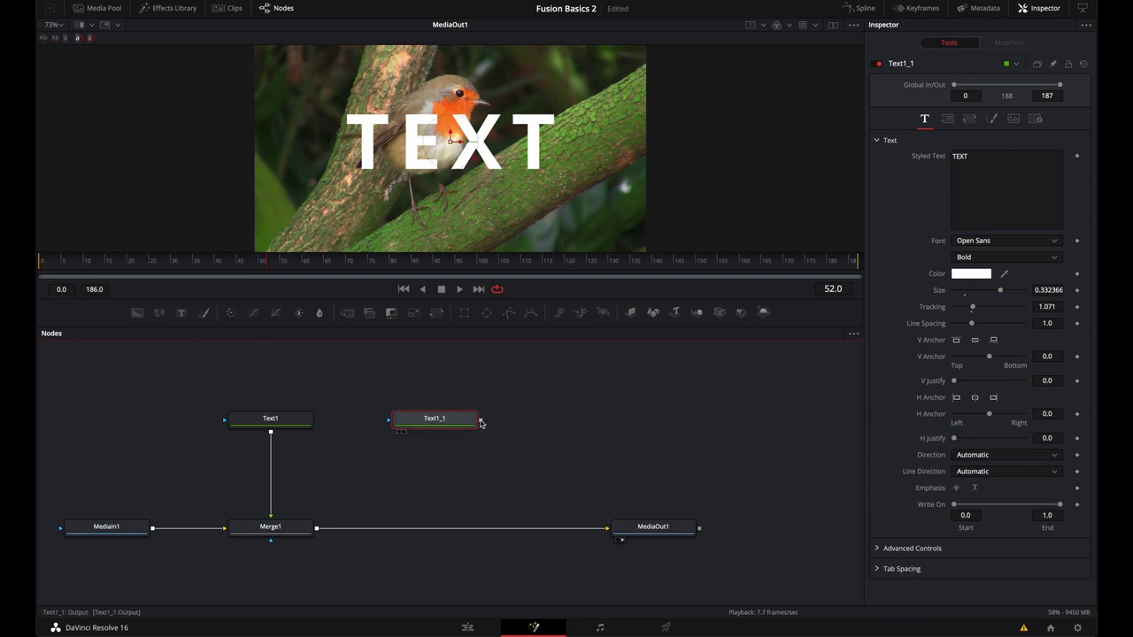
{"action": "left_click_drag", "start_coordinate": [356, 405], "coordinate": [496, 456]}
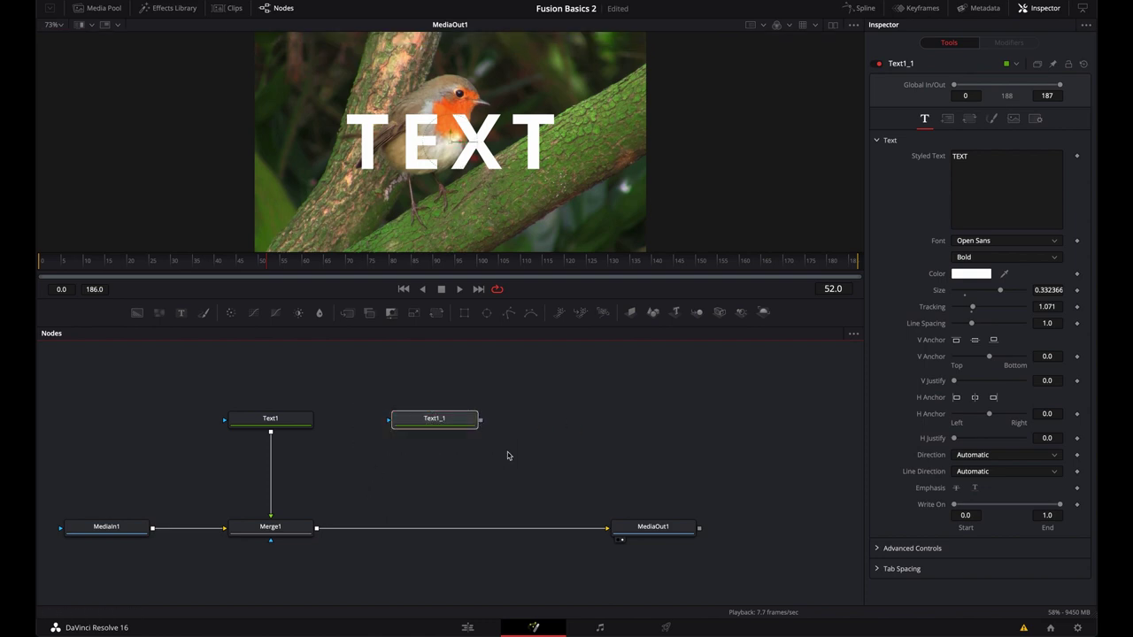
{"action": "key", "text": "Delete"}
Copy the Text1 and Merge1 nodes together and paste the pair into the empty area between Merge1 and MediaOut1.
{"action": "left_click_drag", "start_coordinate": [218, 380], "coordinate": [339, 575]}
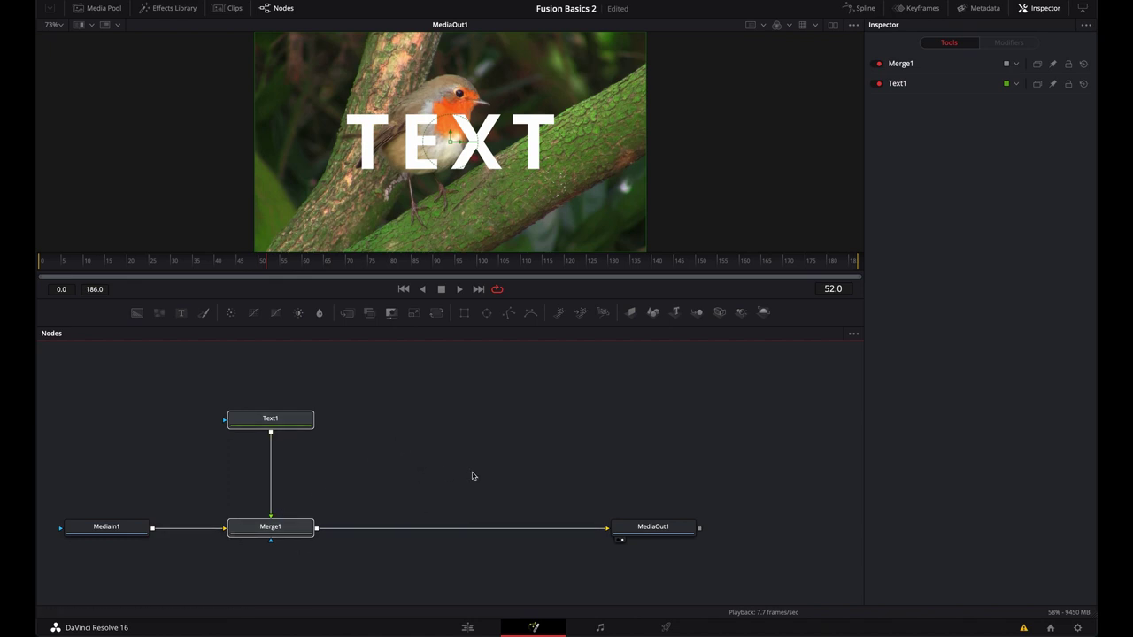
{"action": "left_click", "coordinate": [409, 429]}
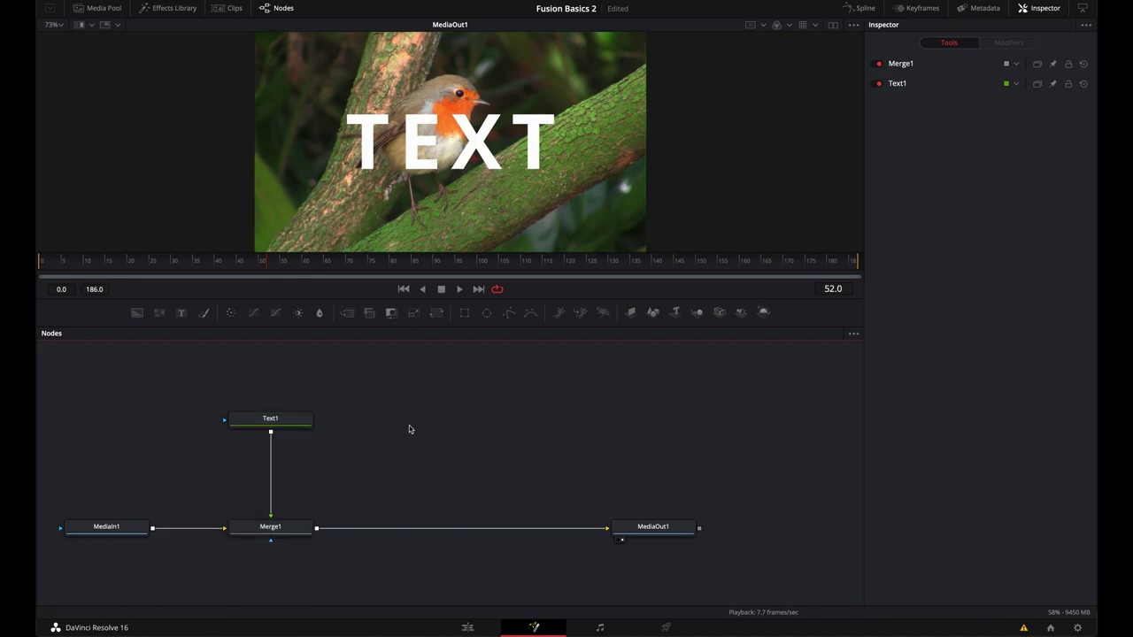
{"action": "key", "text": "ctrl+v"}
{"action": "left_click", "coordinate": [425, 515]}
{"action": "left_click_drag", "start_coordinate": [425, 516], "coordinate": [425, 480]}
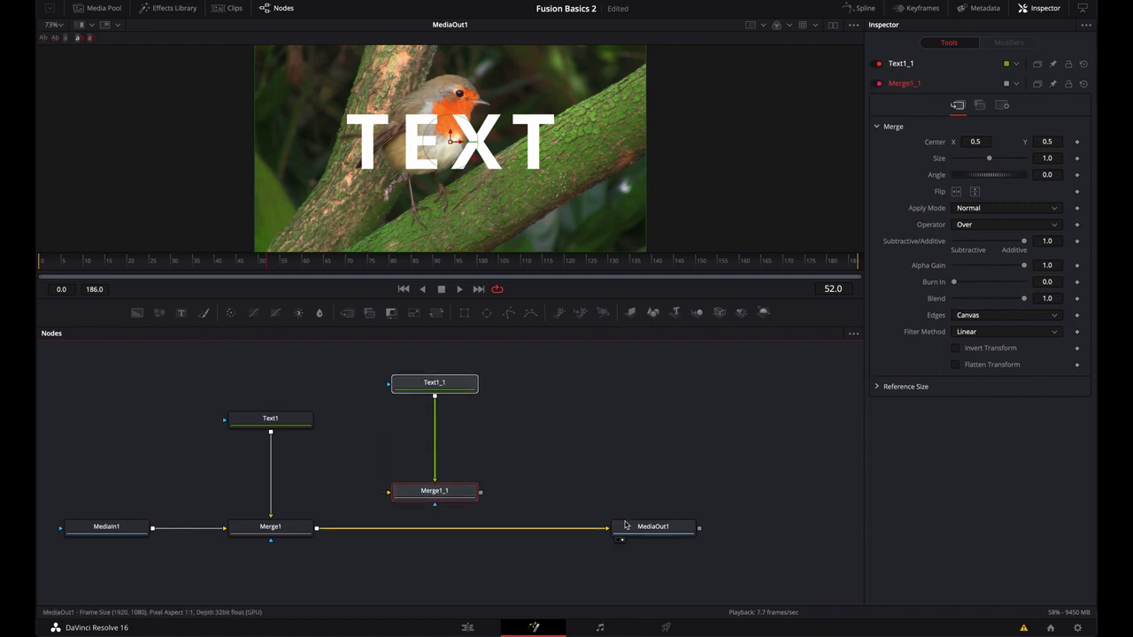
Connect Merge1 through Merge1_1 to MediaOut1, and line the pasted nodes up with the existing row.
{"action": "left_click_drag", "start_coordinate": [609, 532], "coordinate": [390, 492]}
{"action": "left_click_drag", "start_coordinate": [480, 492], "coordinate": [620, 522]}
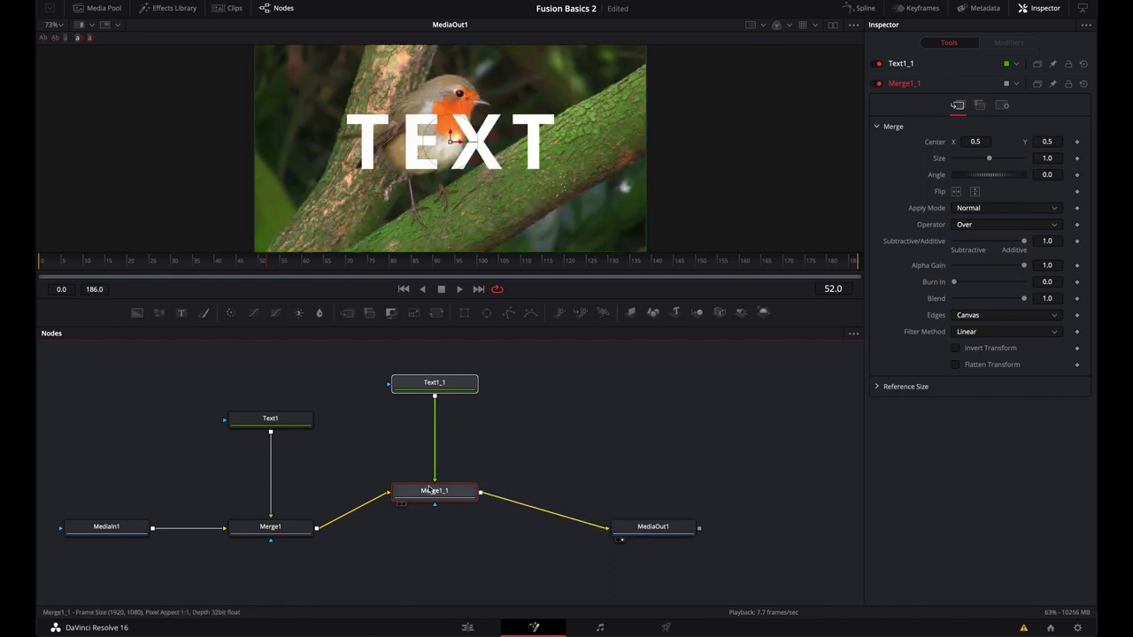
{"action": "left_click_drag", "start_coordinate": [435, 499], "coordinate": [436, 535]}
{"action": "left_click", "coordinate": [573, 439]}
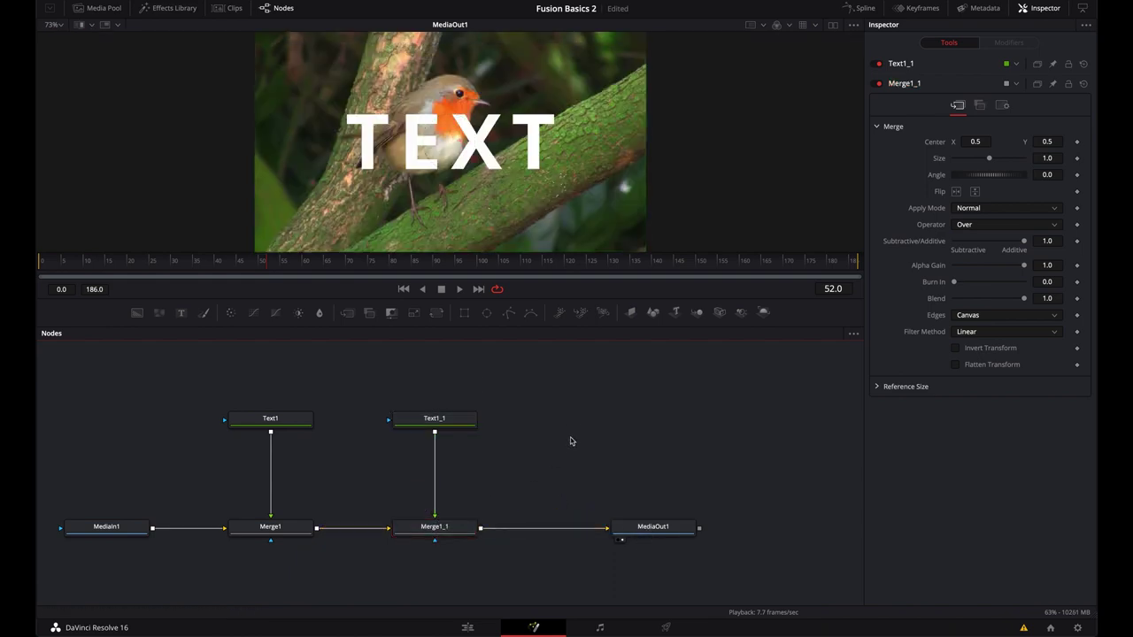
Move the Text1_1 text below the original text, and set its Size to 0.2087 and Tracking to 1.48.
{"action": "left_click", "coordinate": [432, 418]}
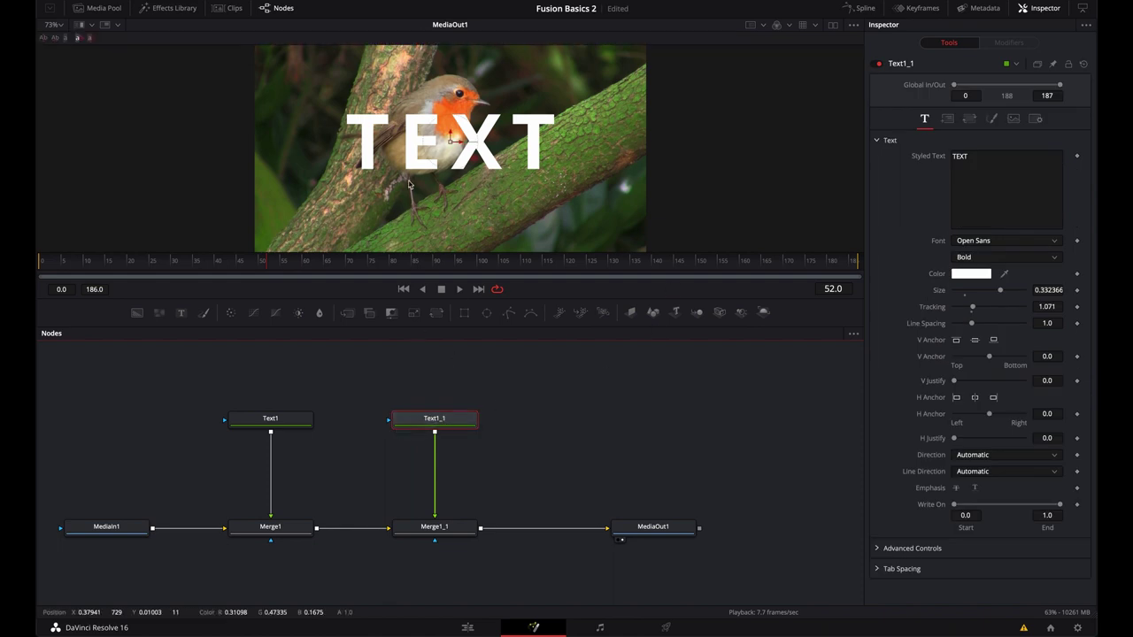
{"action": "left_click_drag", "start_coordinate": [452, 139], "coordinate": [452, 190]}
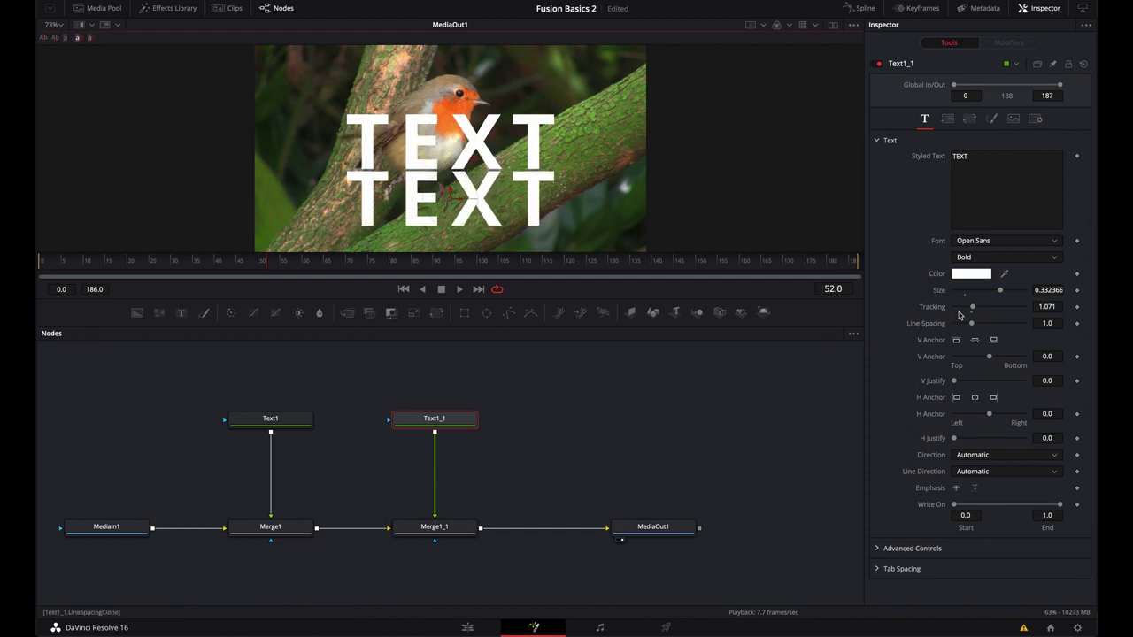
{"action": "left_click_drag", "start_coordinate": [1001, 290], "coordinate": [983, 290]}
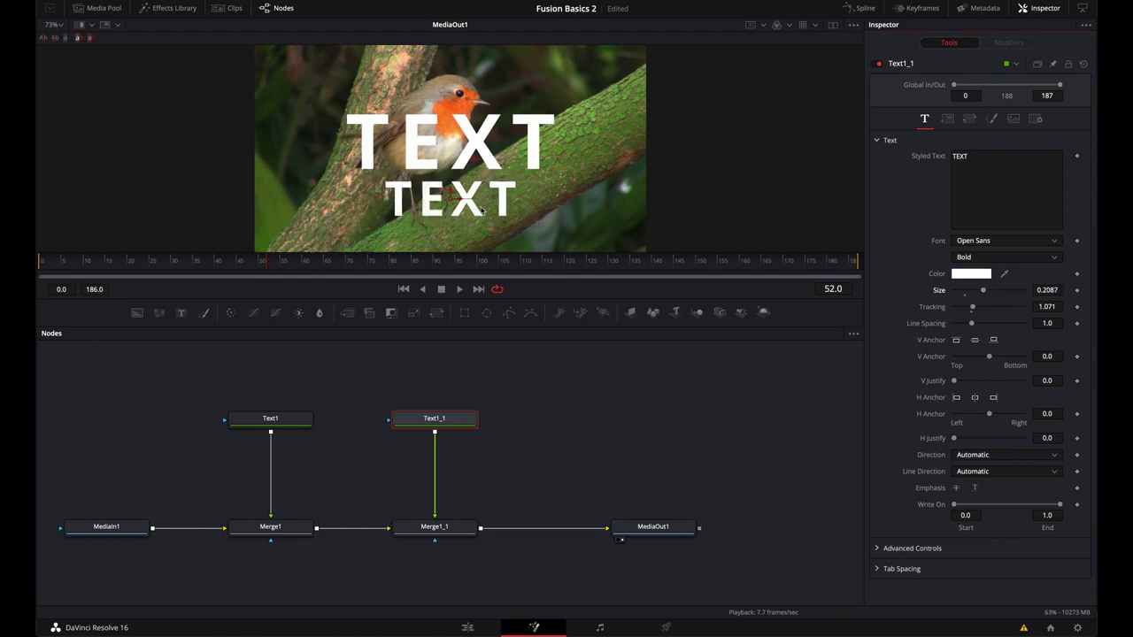
{"action": "left_click_drag", "start_coordinate": [973, 307], "coordinate": [987, 311]}
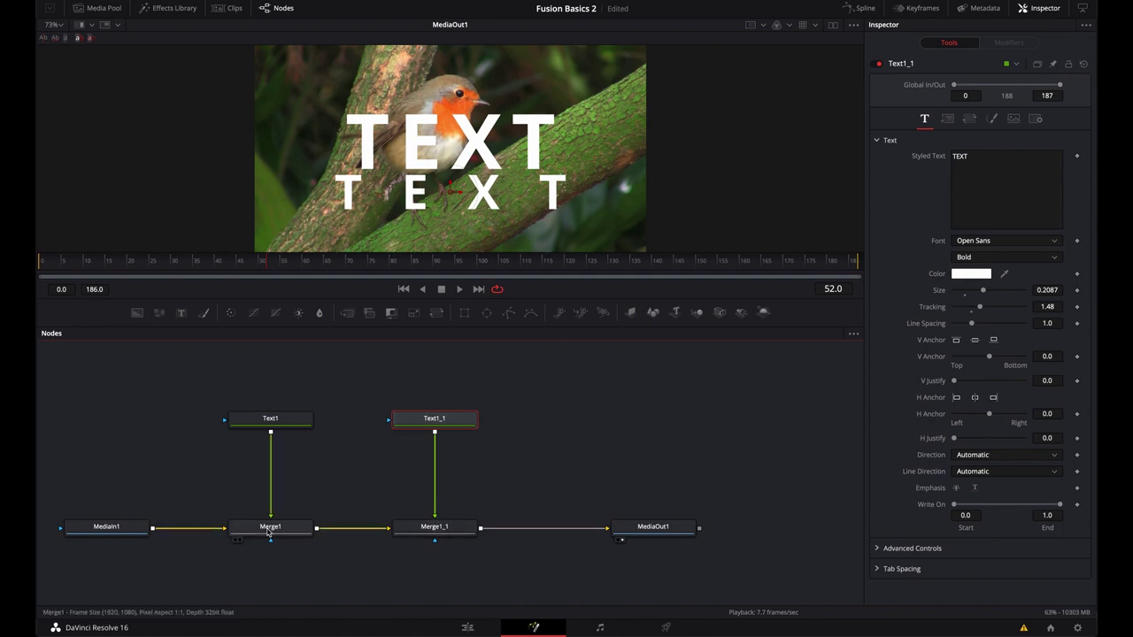
Delete the Text1_1 and Merge1_1 nodes, and paste Text1 and Merge1 as instances after Merge1.
{"action": "left_click_drag", "start_coordinate": [372, 421], "coordinate": [451, 552]}
{"action": "key", "text": "Delete"}
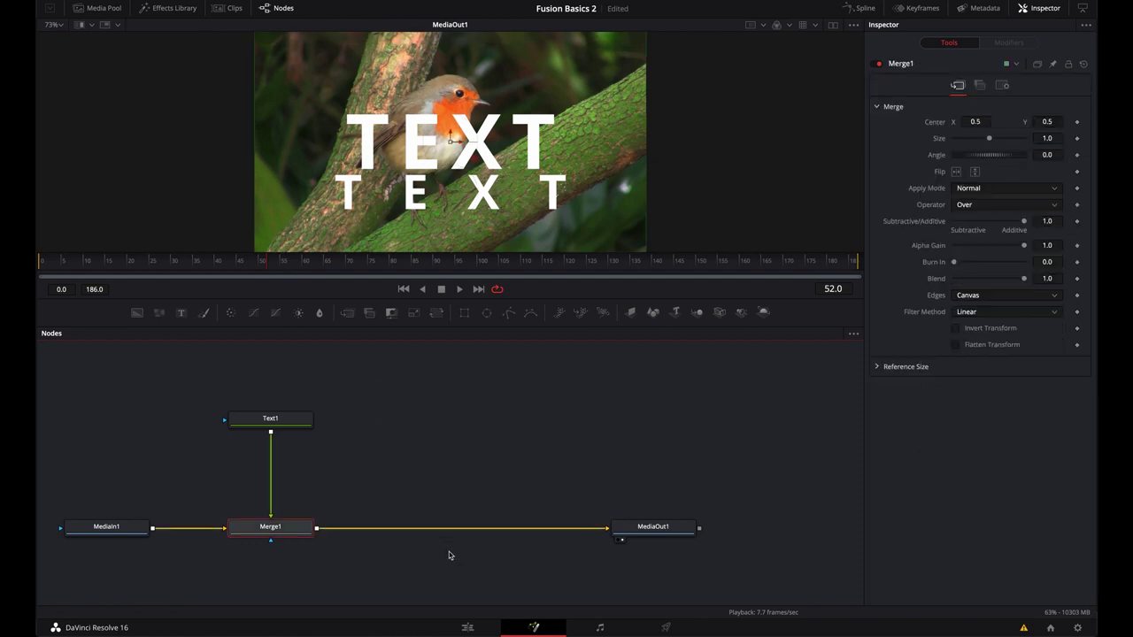
{"action": "left_click_drag", "start_coordinate": [165, 390], "coordinate": [404, 458]}
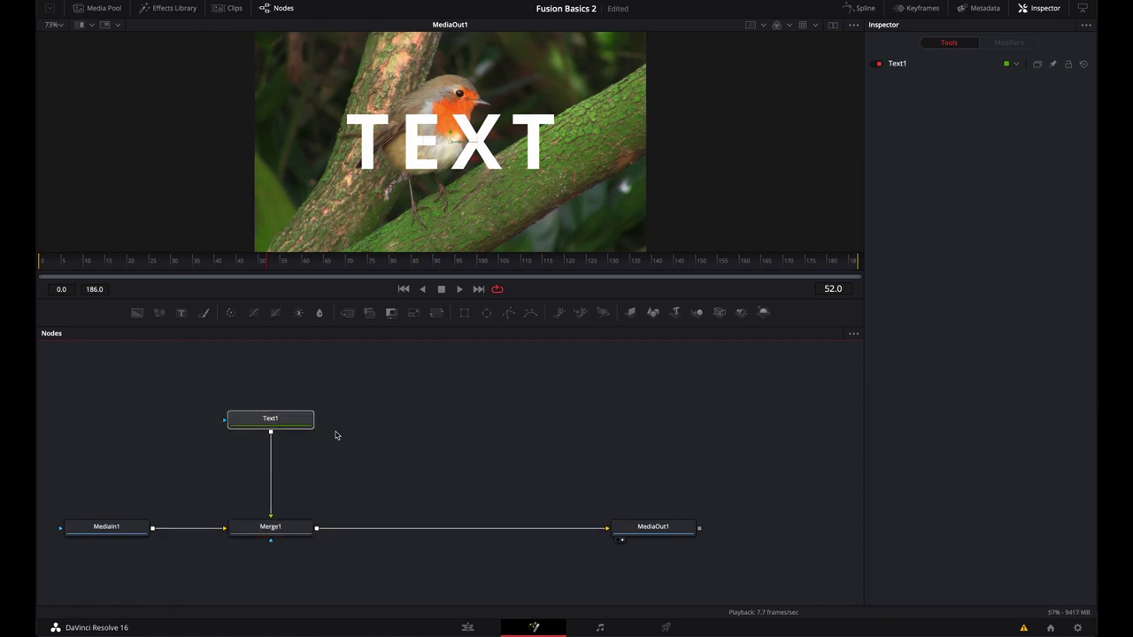
{"action": "left_click", "coordinate": [449, 433]}
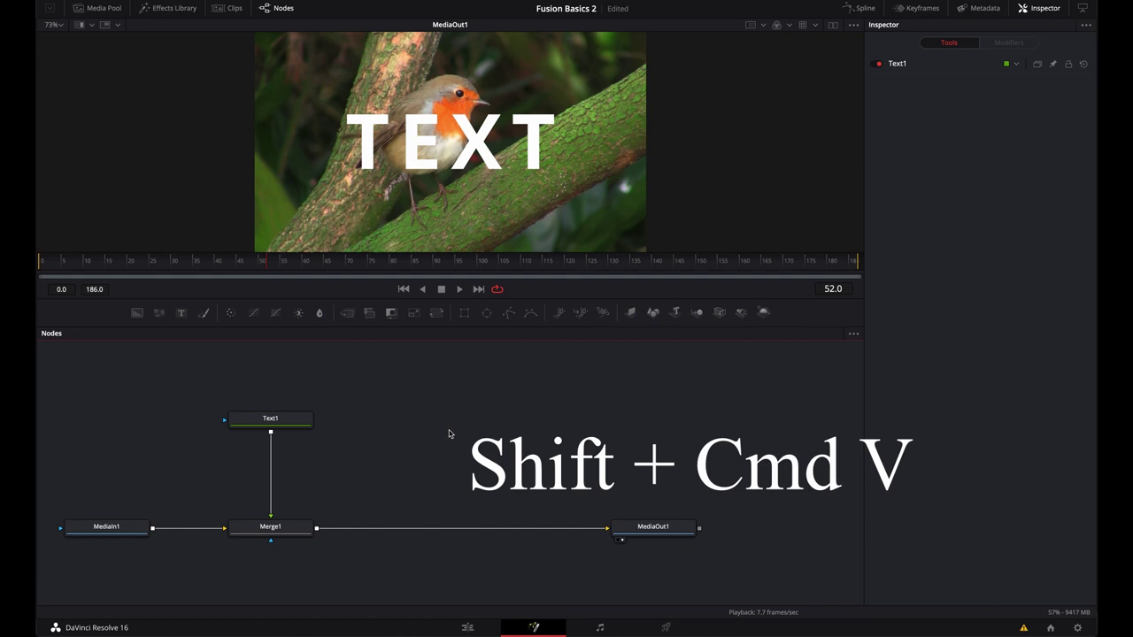
{"action": "key", "text": "shift+super+v"}
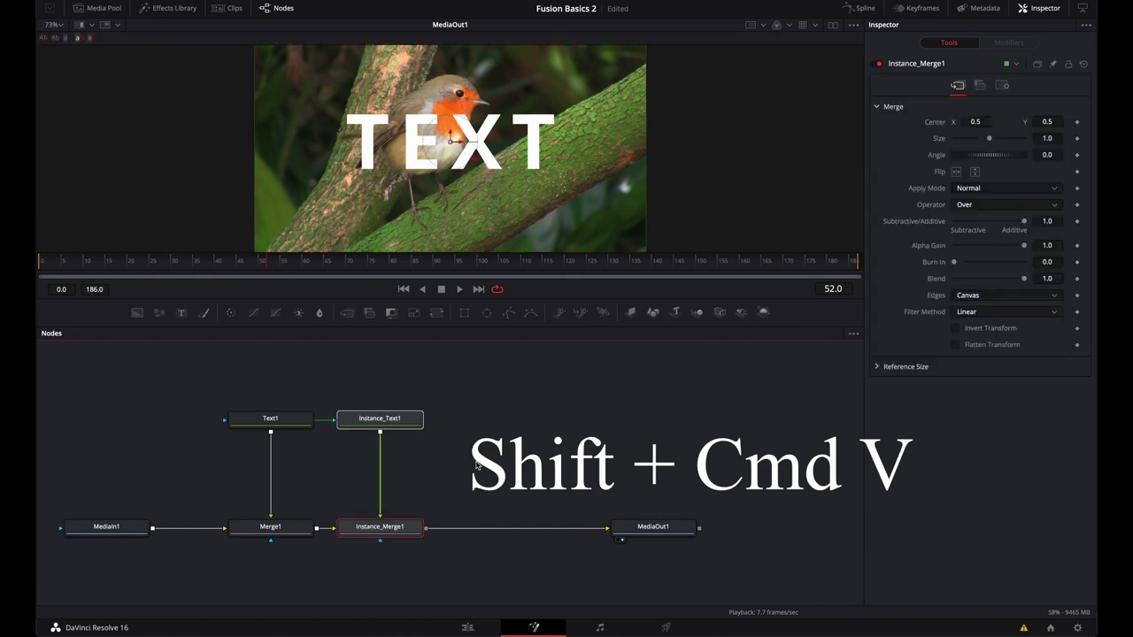
{"action": "left_click", "coordinate": [502, 442]}
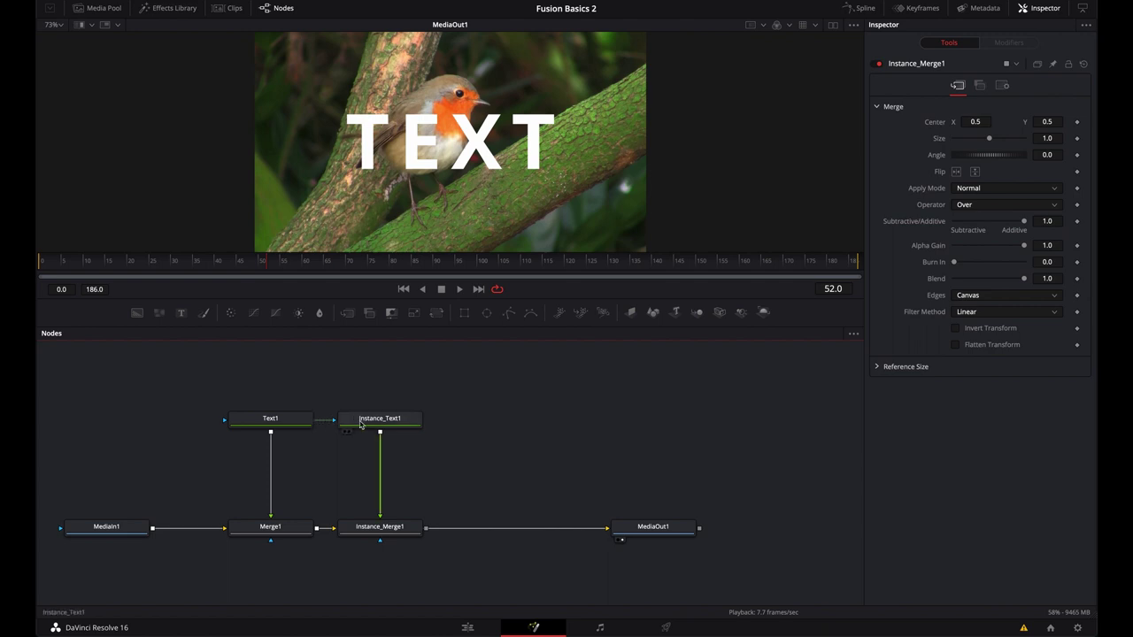
Show Instance_Text1 in the viewer, and reduce the Size of the original Text1 to 0.2598.
{"action": "mouse_move", "coordinate": [384, 427]}
{"action": "left_mouse_down"}
{"action": "mouse_move", "coordinate": [491, 393]}
{"action": "mouse_move", "coordinate": [531, 420]}
{"action": "mouse_move", "coordinate": [508, 496]}
{"action": "mouse_move", "coordinate": [53, 471]}
{"action": "mouse_move", "coordinate": [245, 380]}
{"action": "mouse_move", "coordinate": [265, 463]}
{"action": "mouse_move", "coordinate": [445, 387]}
{"action": "mouse_move", "coordinate": [233, 415]}
{"action": "mouse_move", "coordinate": [441, 425]}
{"action": "mouse_move", "coordinate": [387, 424]}
{"action": "left_mouse_up"}
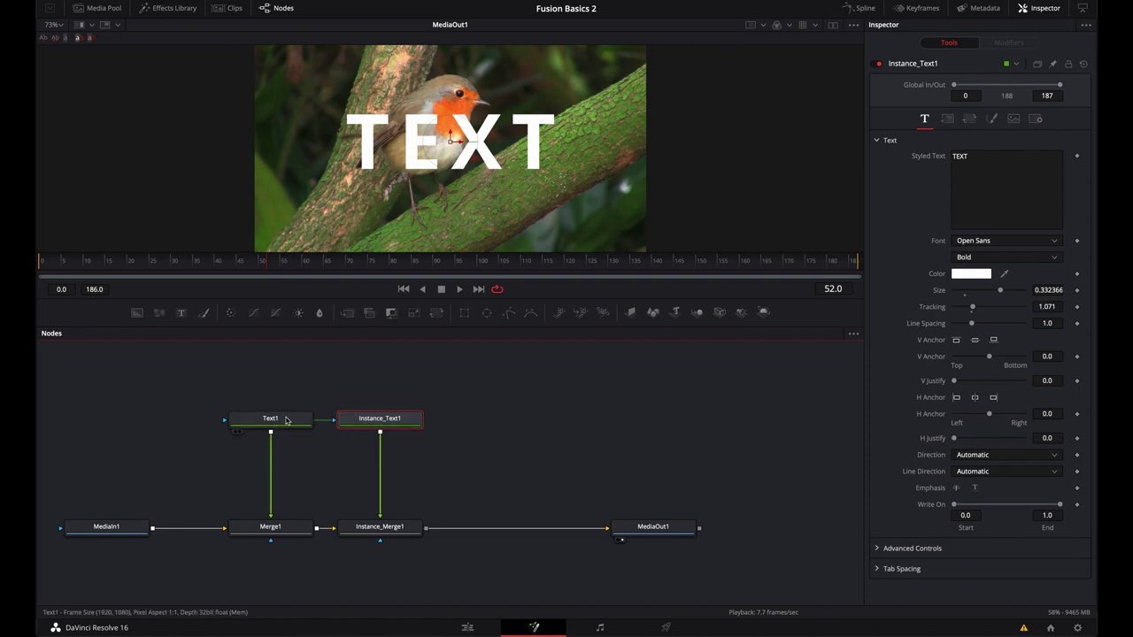
{"action": "key", "text": "1"}
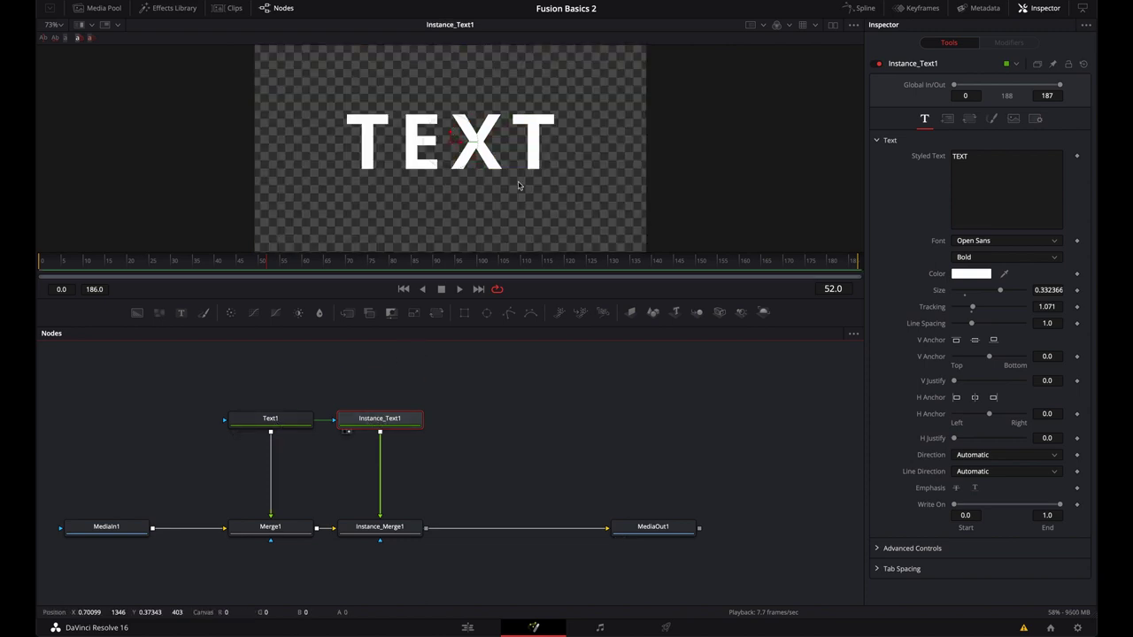
{"action": "left_click", "coordinate": [263, 421]}
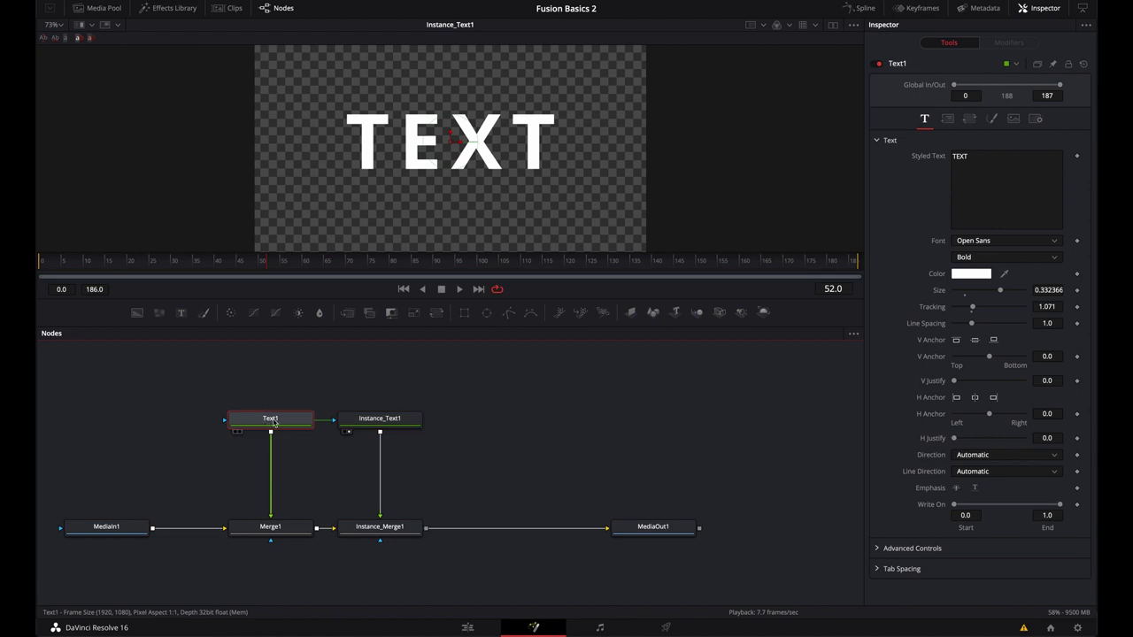
{"action": "left_click_drag", "start_coordinate": [999, 291], "coordinate": [992, 293]}
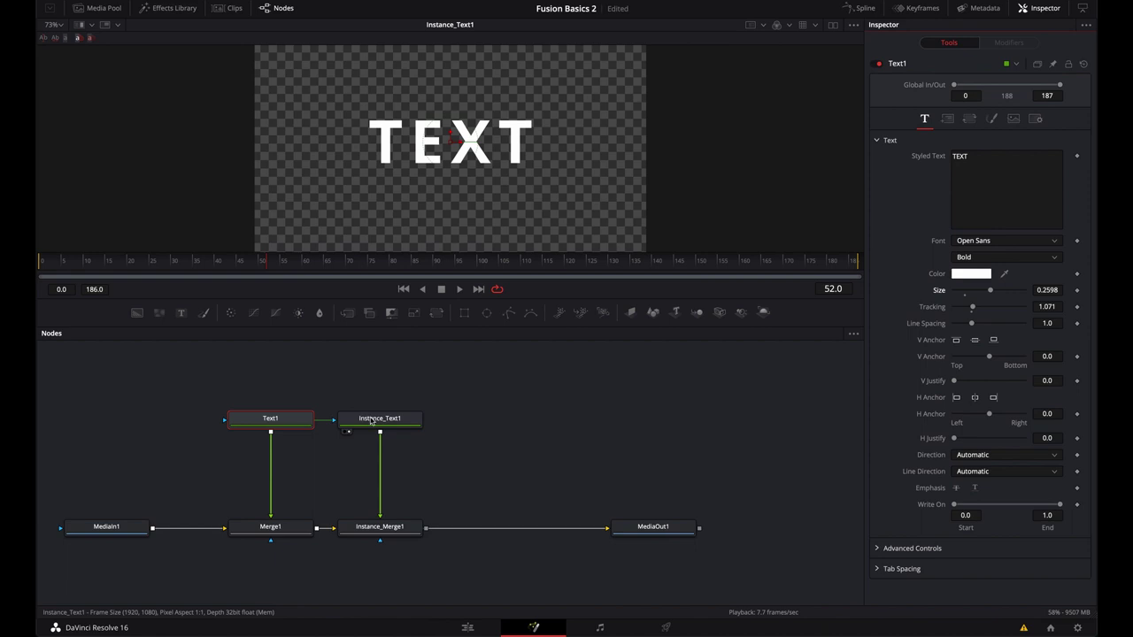
Deinstance the Size parameter of Instance_Text1.
{"action": "mouse_move", "coordinate": [376, 420]}
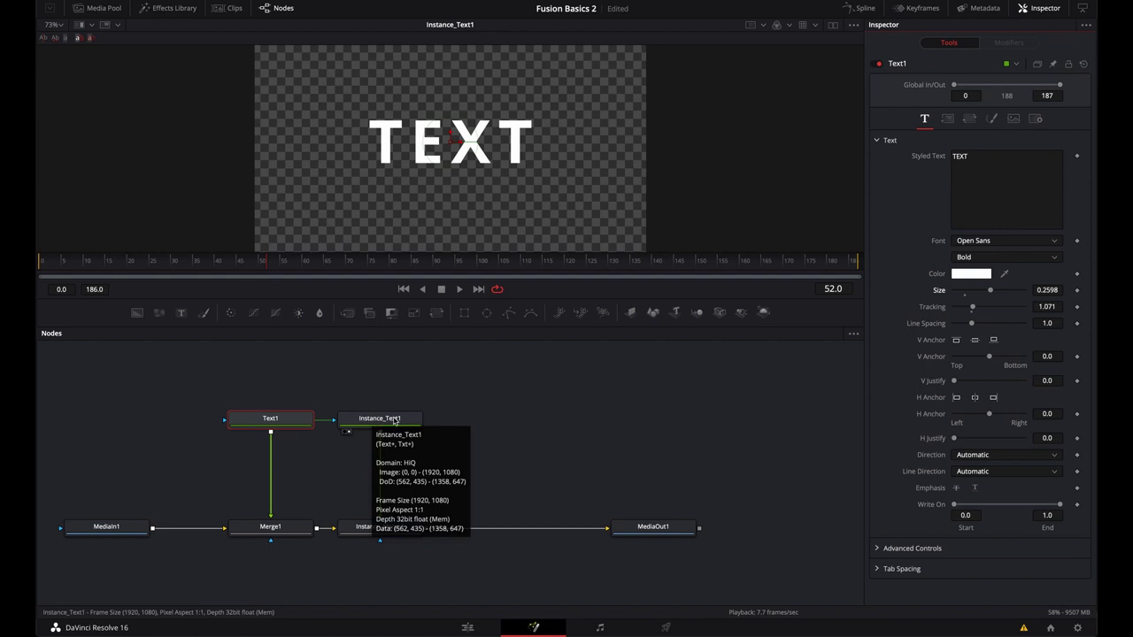
{"action": "left_click", "coordinate": [395, 422]}
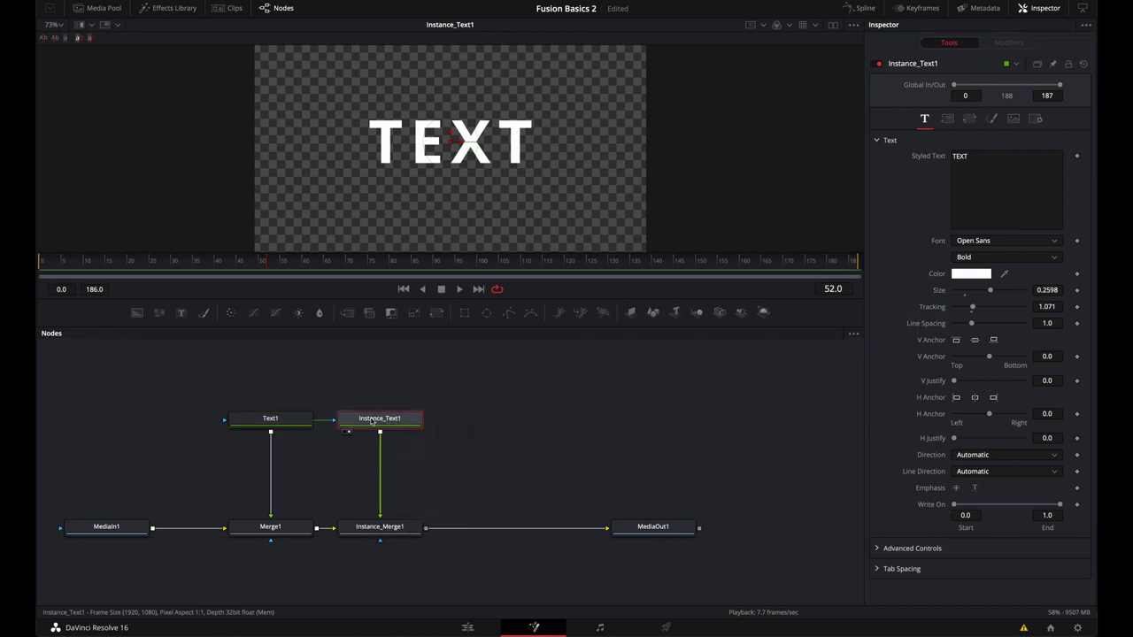
{"action": "right_click", "coordinate": [940, 293]}
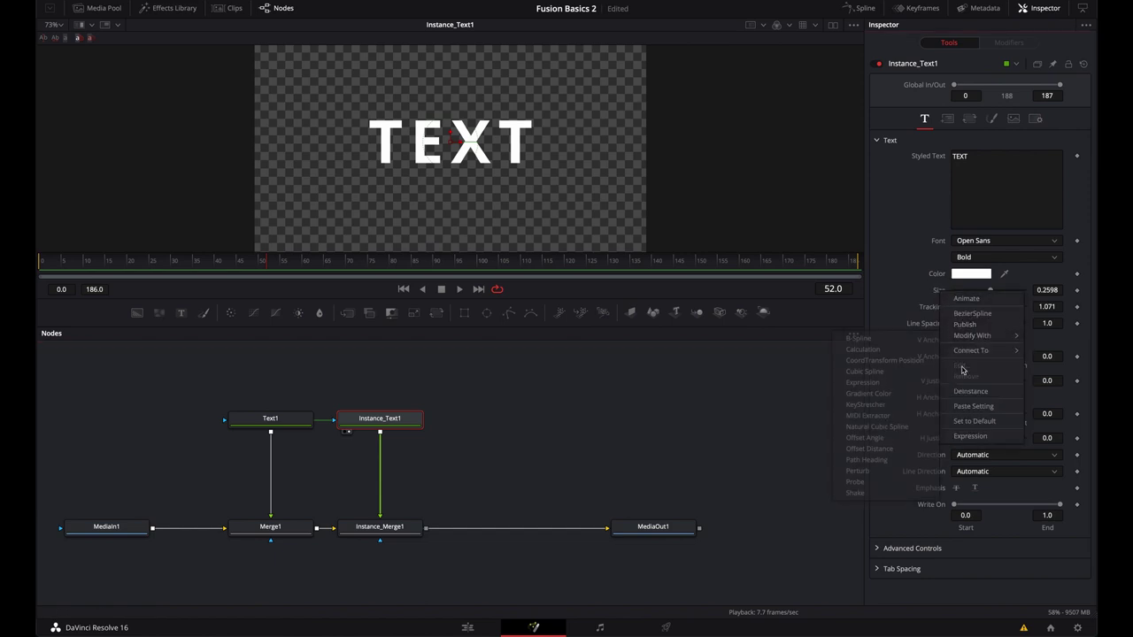
{"action": "left_click", "coordinate": [969, 391]}
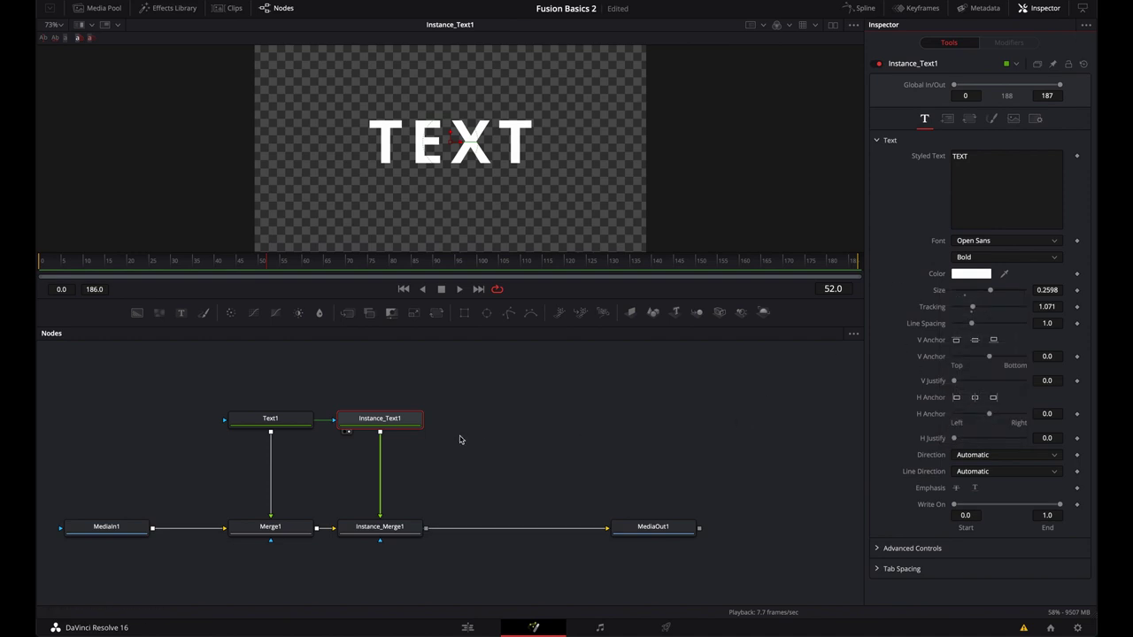
Move the Text1 text slightly lower in the frame, and set its Size to 0.1614 and Tracking to 1.354.
{"action": "left_click", "coordinate": [286, 423]}
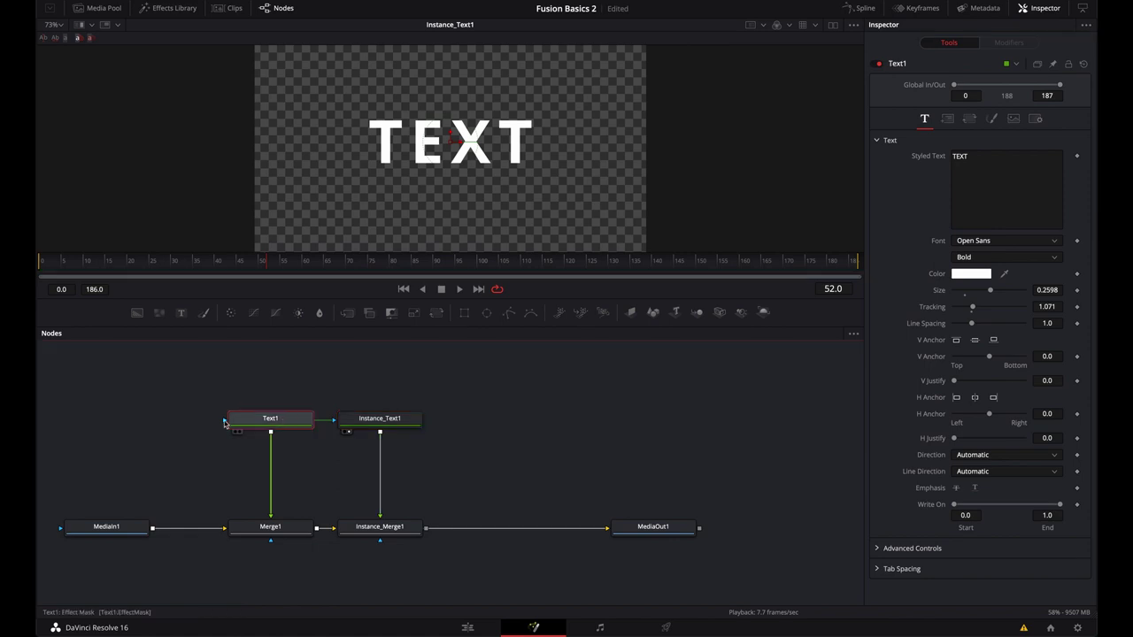
{"action": "left_click_drag", "start_coordinate": [452, 137], "coordinate": [452, 159]}
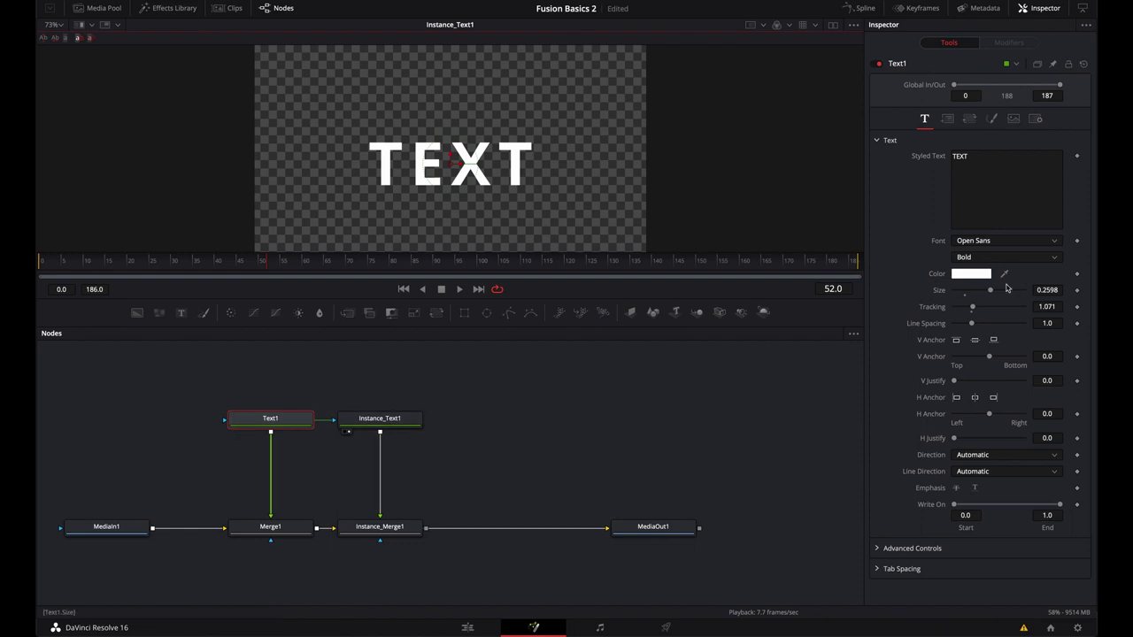
{"action": "mouse_move", "coordinate": [991, 292]}
{"action": "left_mouse_down"}
{"action": "mouse_move", "coordinate": [971, 291]}
{"action": "mouse_move", "coordinate": [1001, 292]}
{"action": "mouse_move", "coordinate": [976, 292]}
{"action": "mouse_move", "coordinate": [977, 307]}
{"action": "left_mouse_up"}
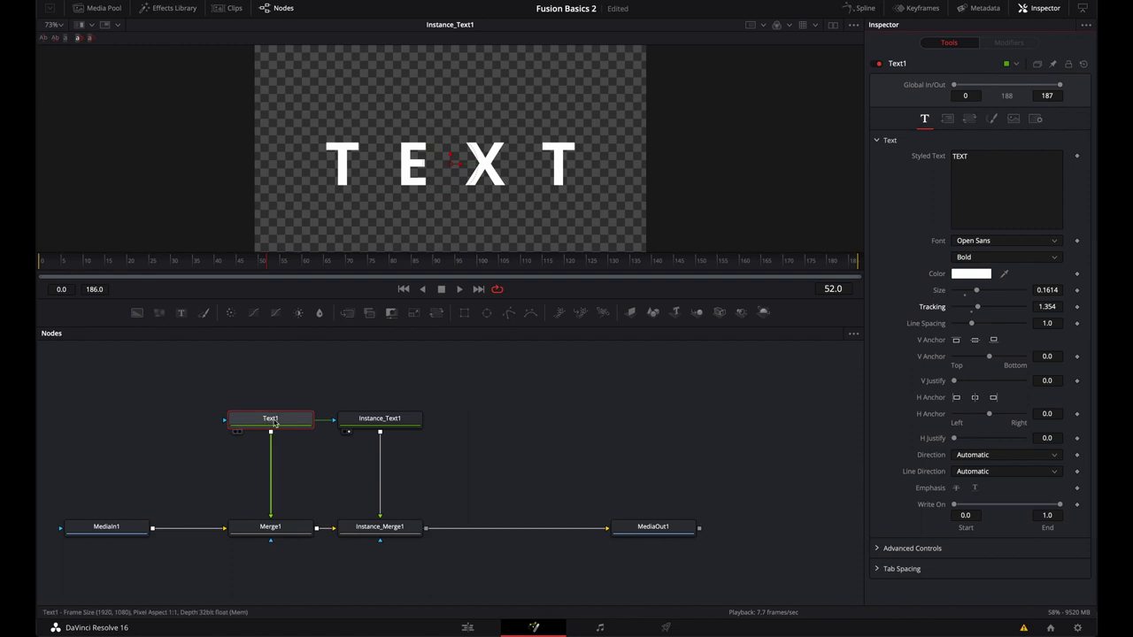
Move the Text1 node higher in the node graph and the Instance_Text1 node farther from it toward MediaOut1.
{"action": "mouse_move", "coordinate": [357, 432]}
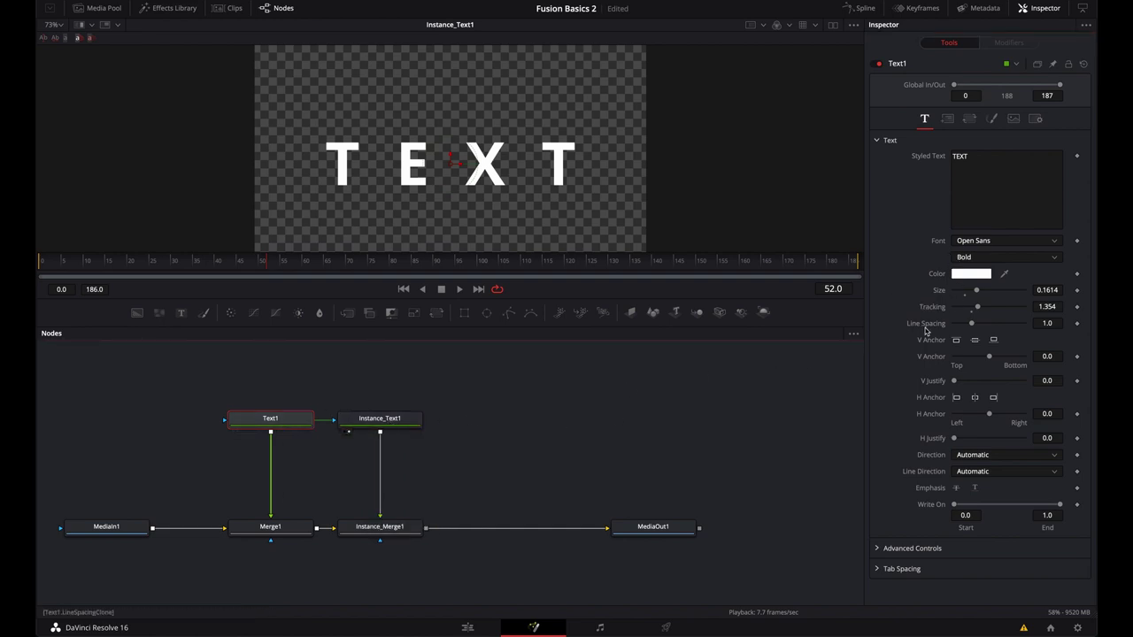
{"action": "left_click_drag", "start_coordinate": [282, 415], "coordinate": [282, 379]}
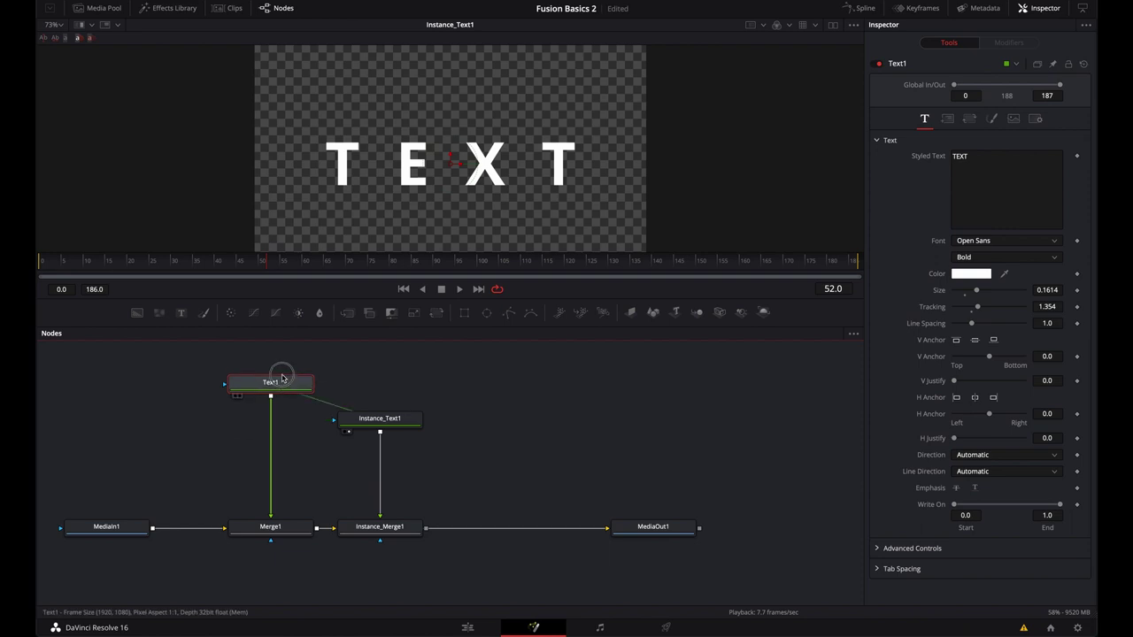
{"action": "left_click_drag", "start_coordinate": [381, 423], "coordinate": [436, 423]}
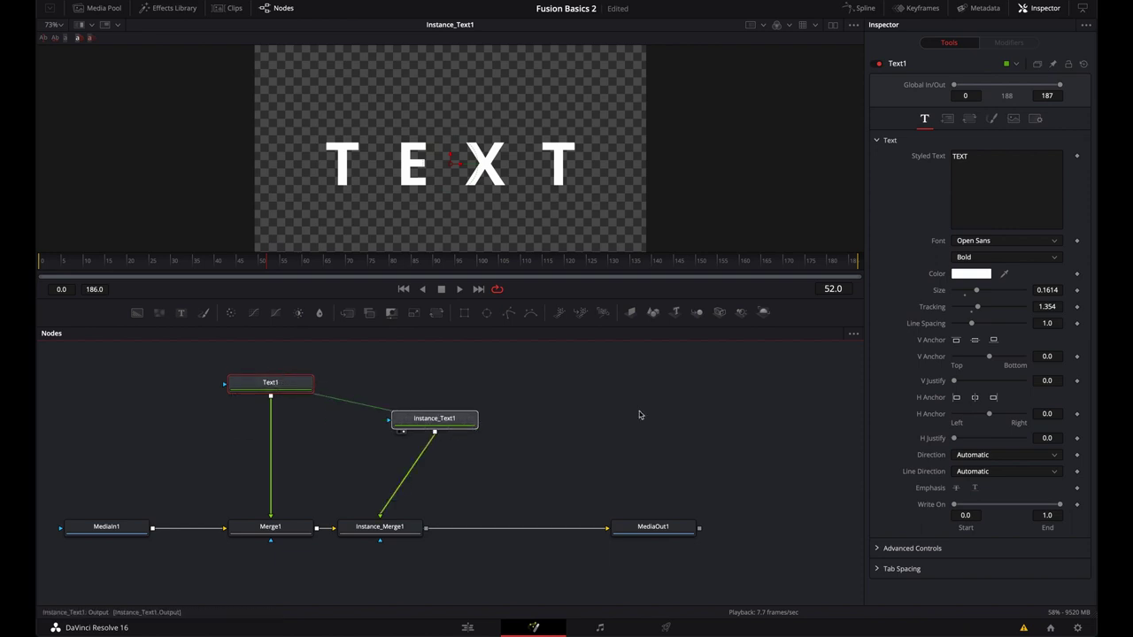
Change Text1's Color to green, and inspect the settings of Instance_Text1.
{"action": "left_click", "coordinate": [290, 383]}
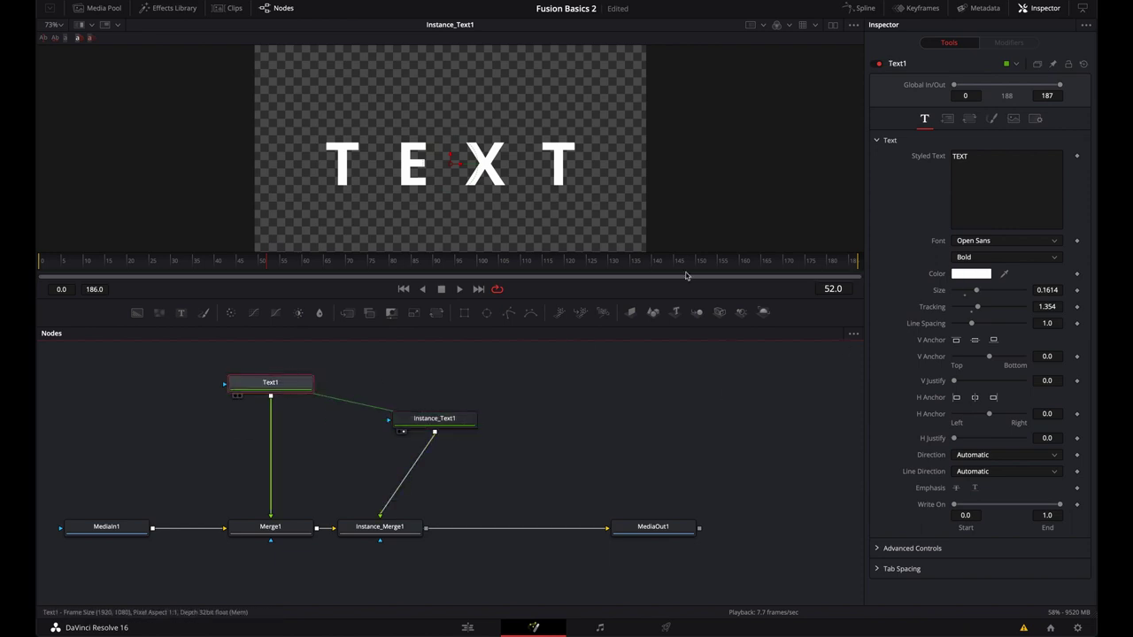
{"action": "left_click", "coordinate": [159, 430]}
{"action": "left_click", "coordinate": [112, 433]}
{"action": "left_click", "coordinate": [177, 597]}
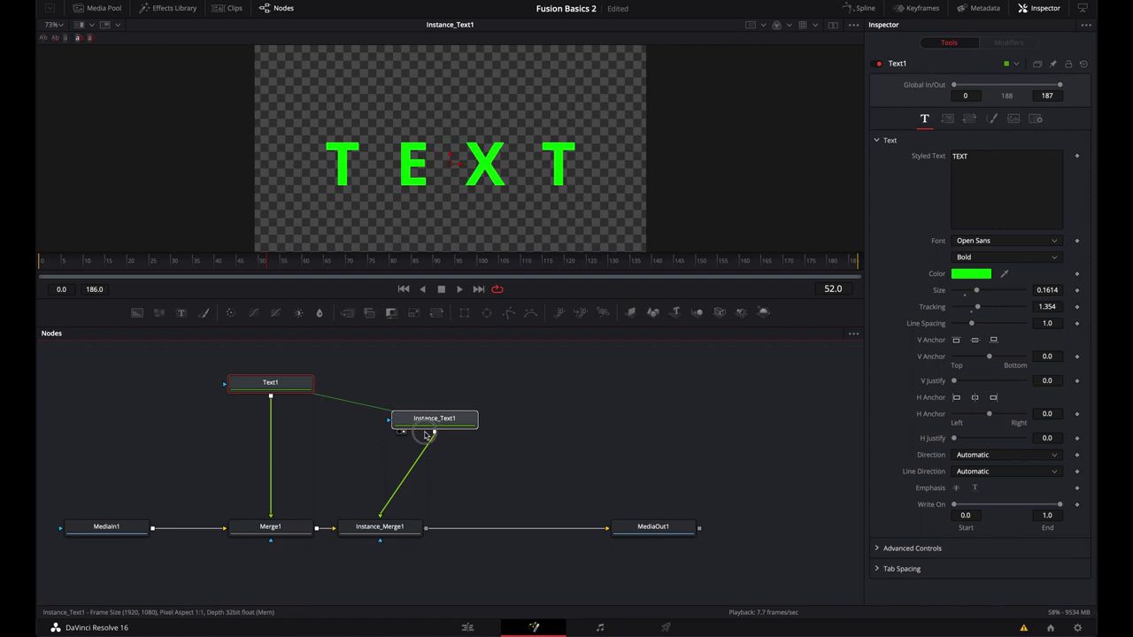
{"action": "left_click", "coordinate": [433, 430]}
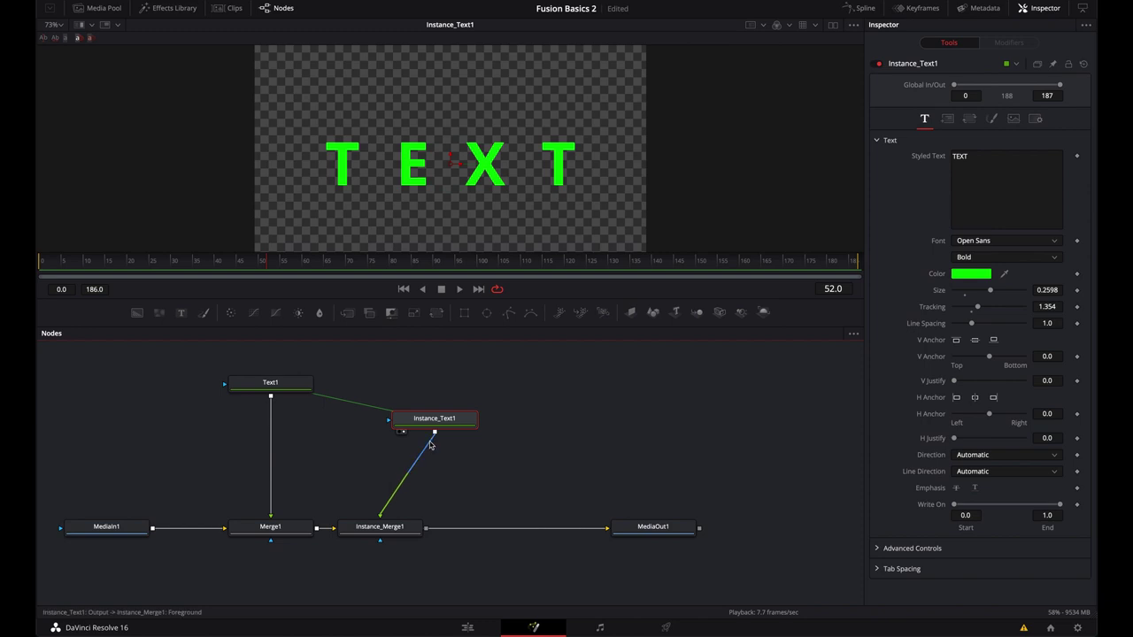
Delete the Instance_Text1 and Instance_Merge1 nodes, show MediaOut1 in the viewer, and select Text1.
{"action": "left_click_drag", "start_coordinate": [362, 381], "coordinate": [427, 536]}
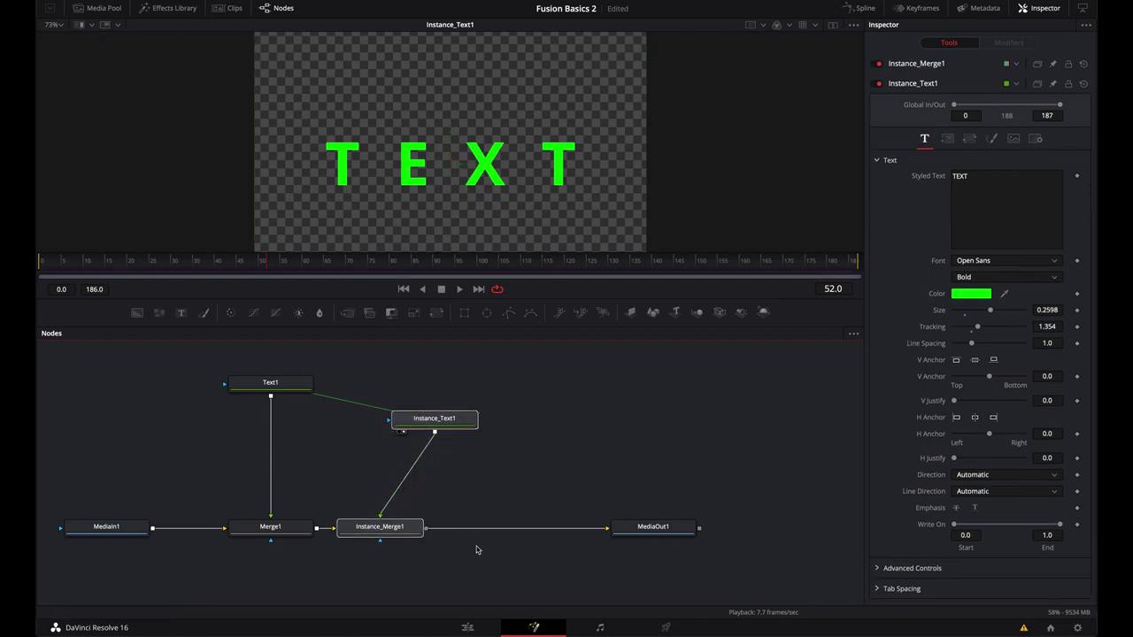
{"action": "key", "text": "Delete"}
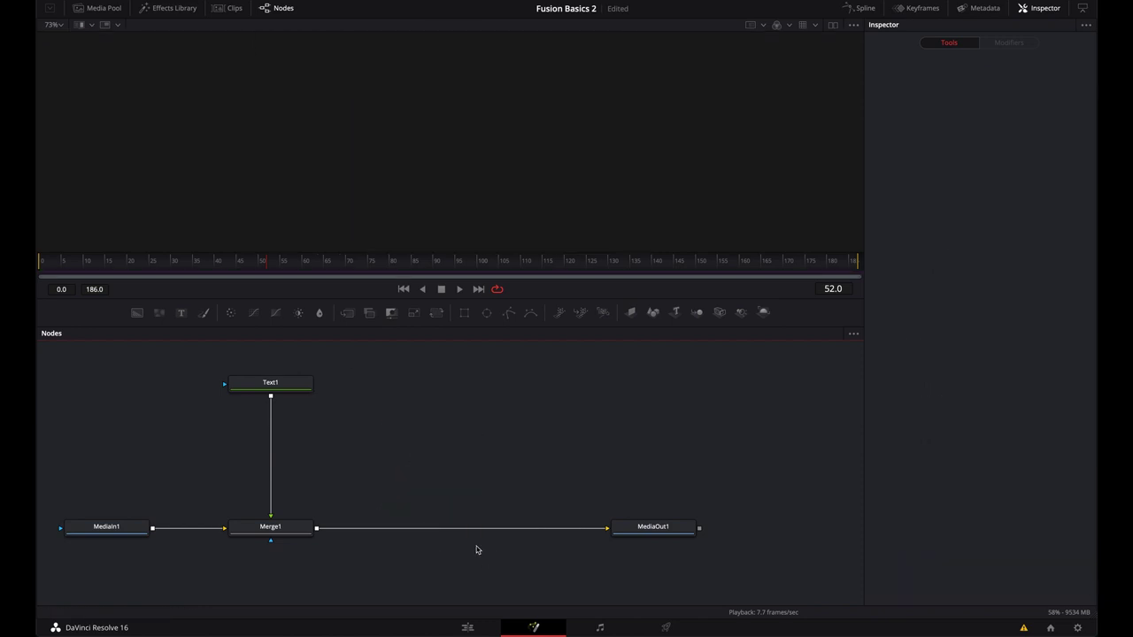
{"action": "left_click_drag", "start_coordinate": [660, 534], "coordinate": [434, 150]}
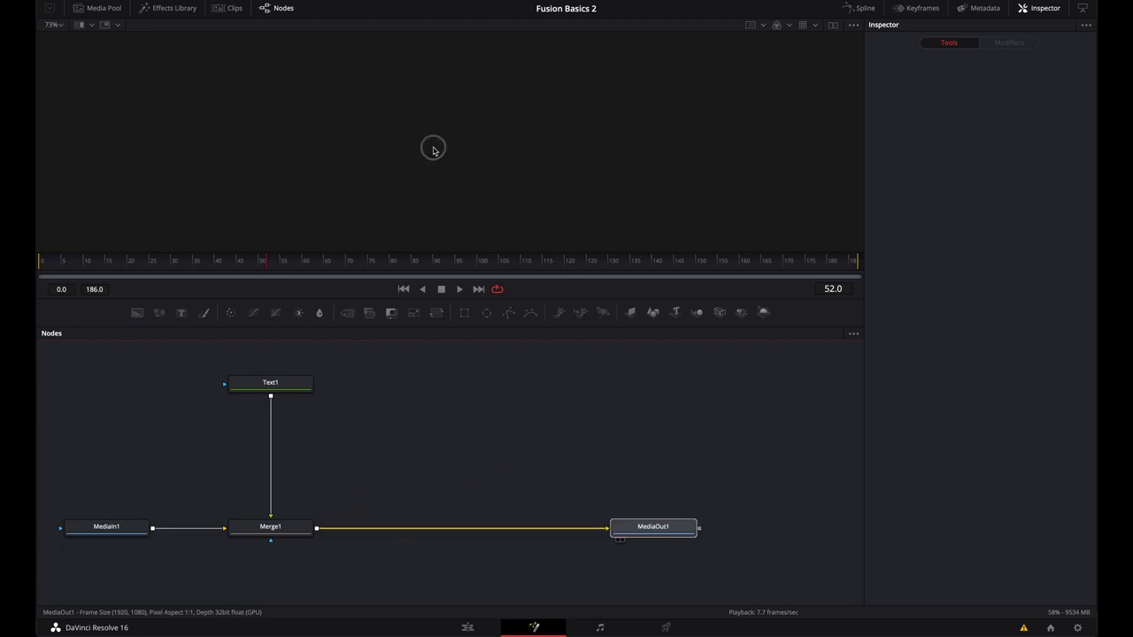
{"action": "left_click", "coordinate": [271, 390]}
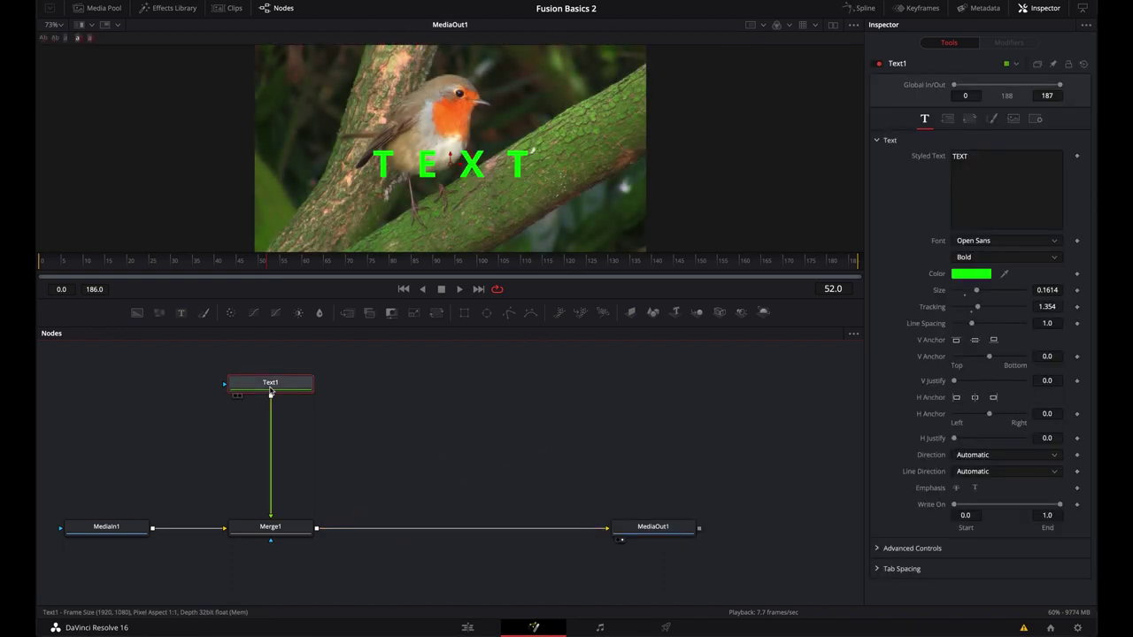
Reset all of Text1's settings to their defaults and deselect the node.
{"action": "left_click", "coordinate": [1082, 64]}
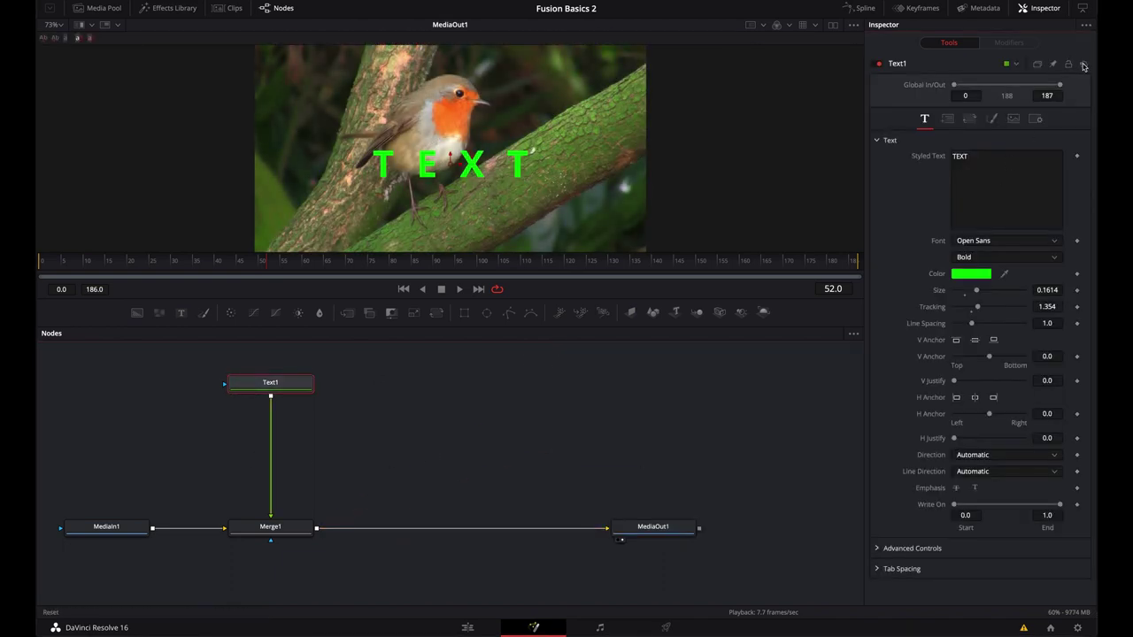
{"action": "left_click", "coordinate": [444, 450]}
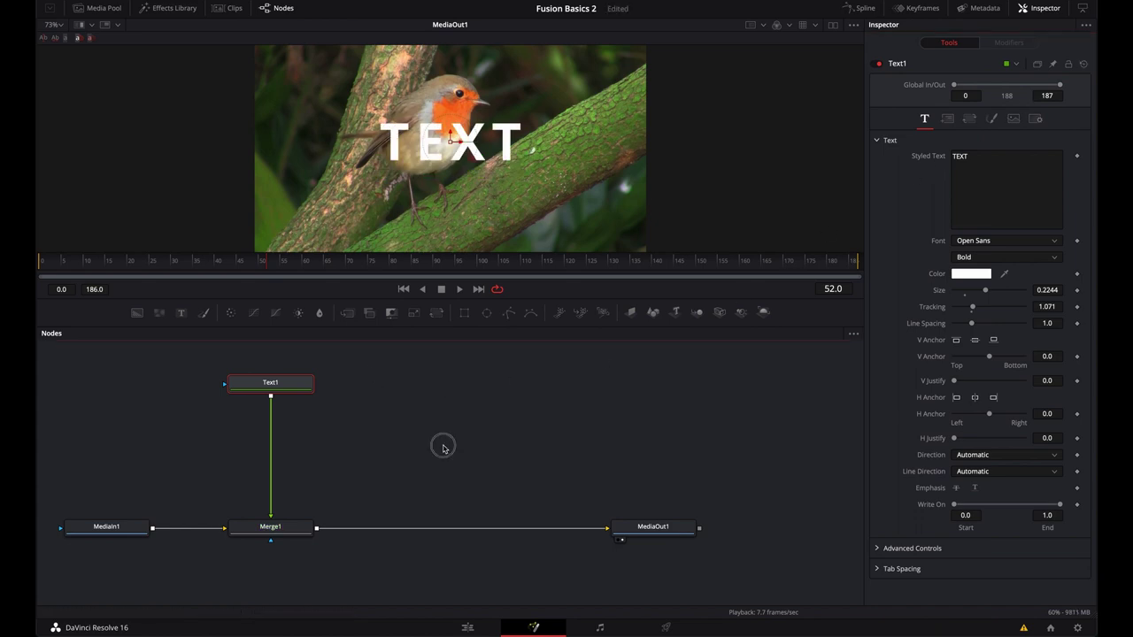
{"action": "mouse_move", "coordinate": [449, 453]}
{"action": "left_mouse_down"}
{"action": "mouse_move", "coordinate": [390, 458]}
{"action": "mouse_move", "coordinate": [463, 453]}
{"action": "left_mouse_up"}
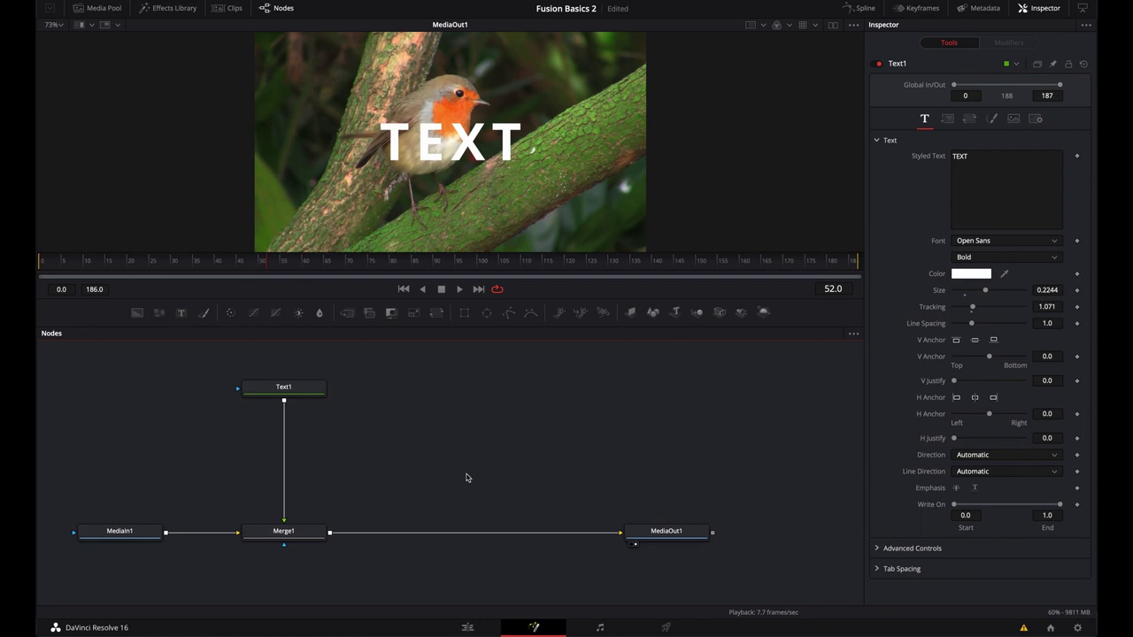
{"action": "left_click_drag", "start_coordinate": [473, 472], "coordinate": [508, 466]}
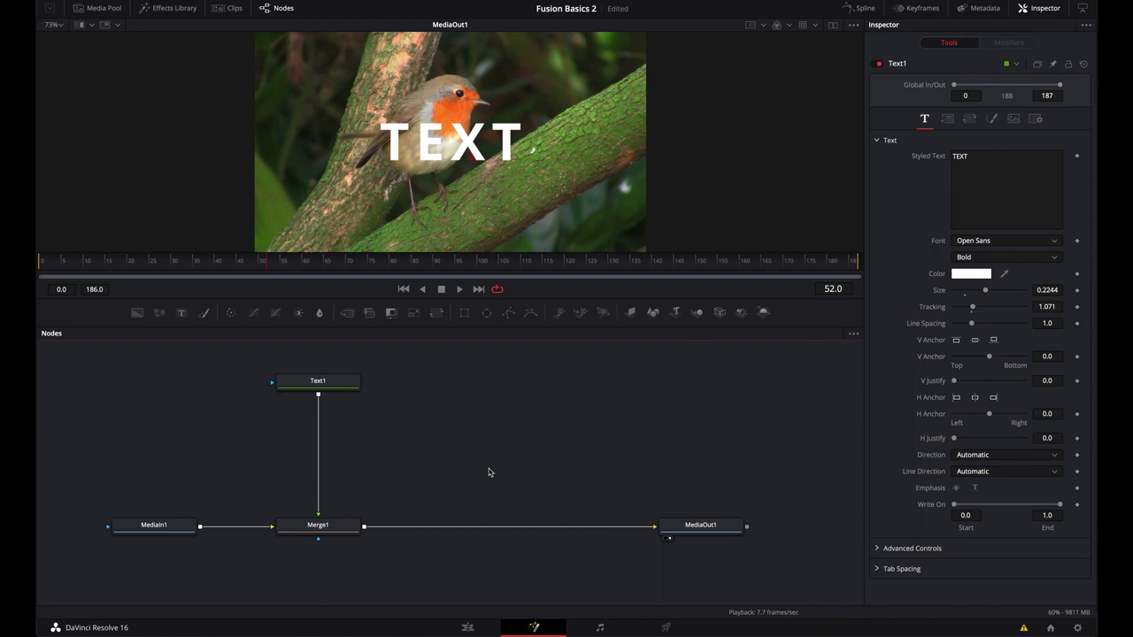
{"action": "left_click_drag", "start_coordinate": [489, 470], "coordinate": [477, 479]}
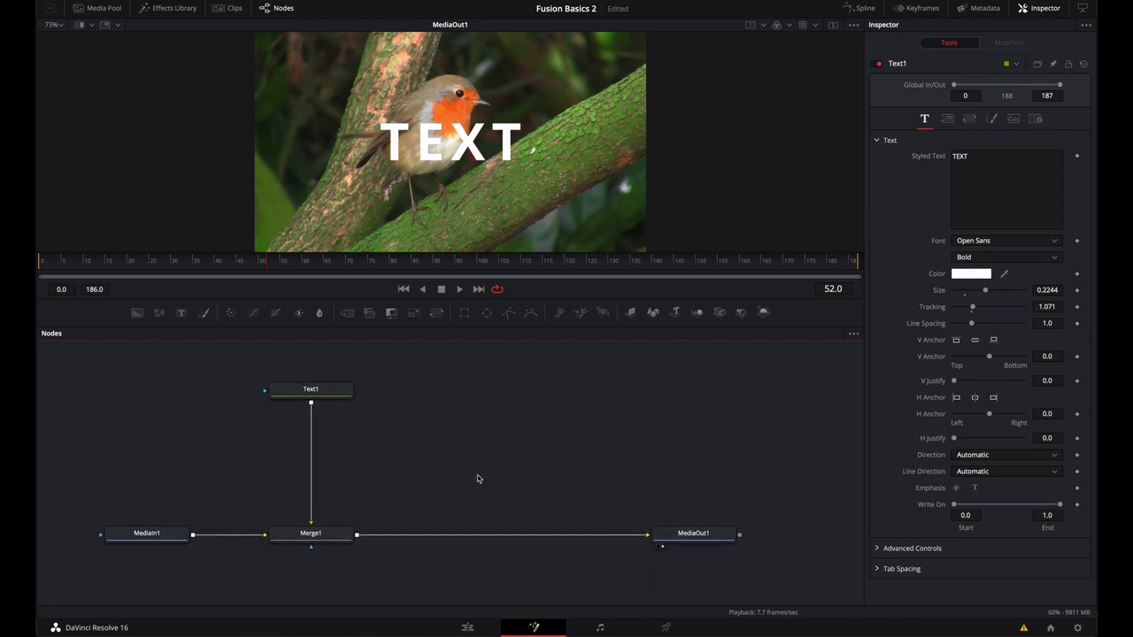
Turn on arranging tools to Connected in the node graph, and check the Arrange Tools options.
{"action": "right_click", "coordinate": [438, 427]}
{"action": "mouse_move", "coordinate": [437, 432]}
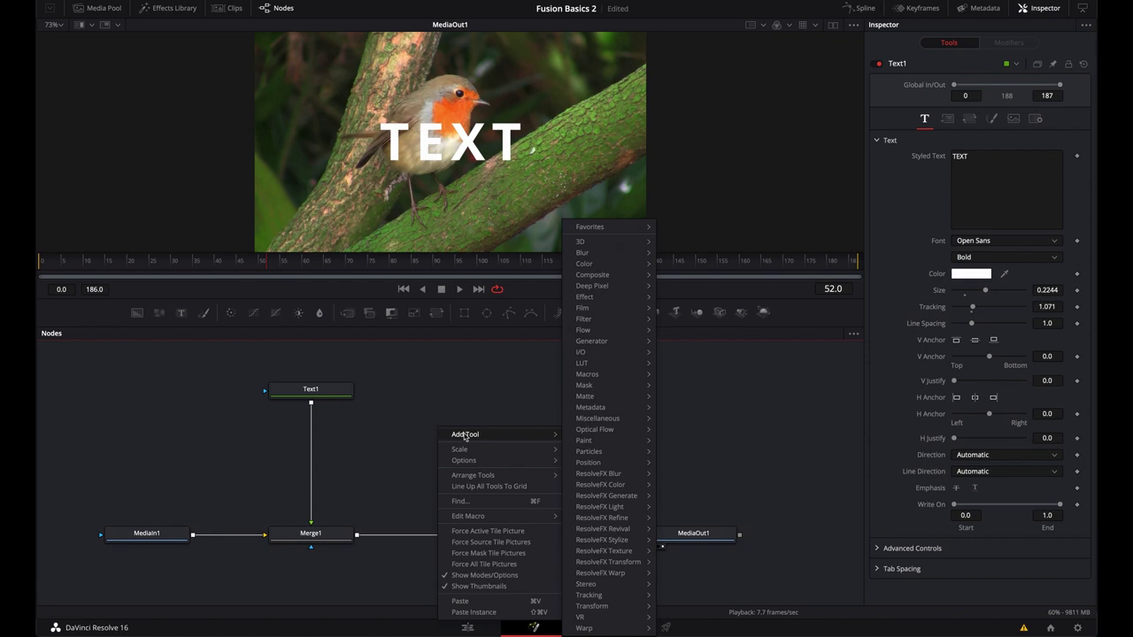
{"action": "mouse_move", "coordinate": [469, 478]}
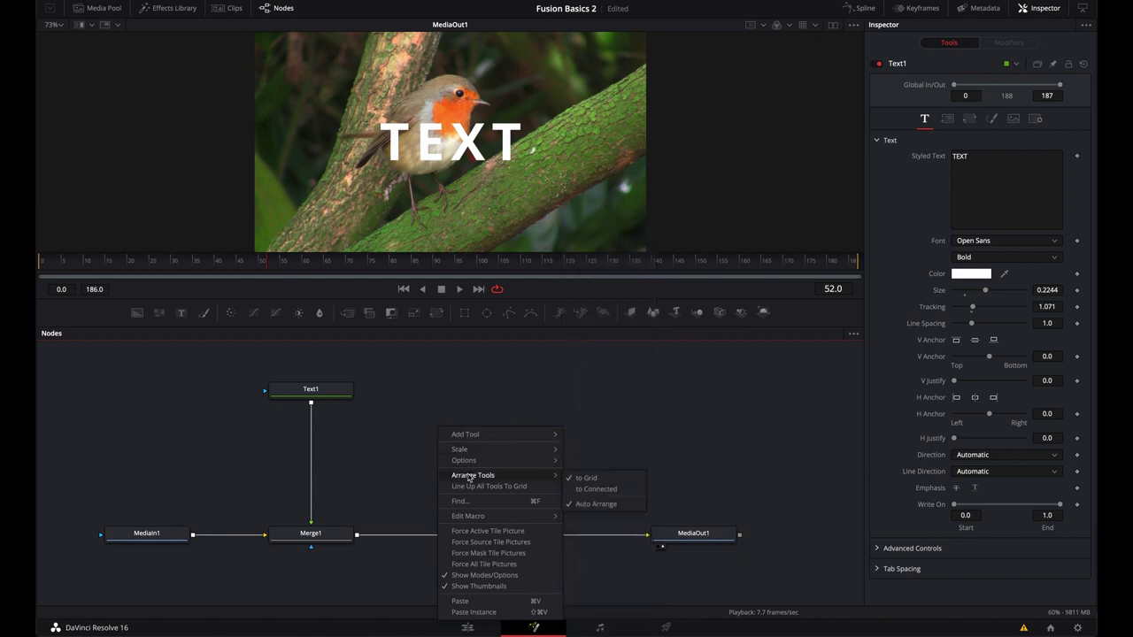
{"action": "left_click", "coordinate": [597, 493]}
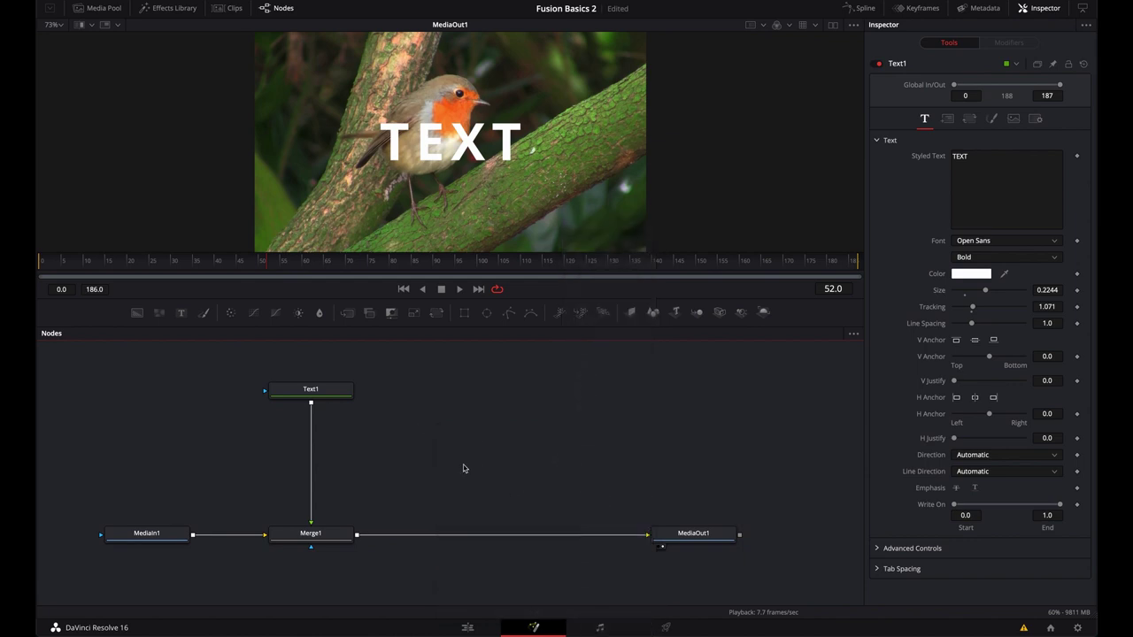
{"action": "right_click", "coordinate": [417, 433]}
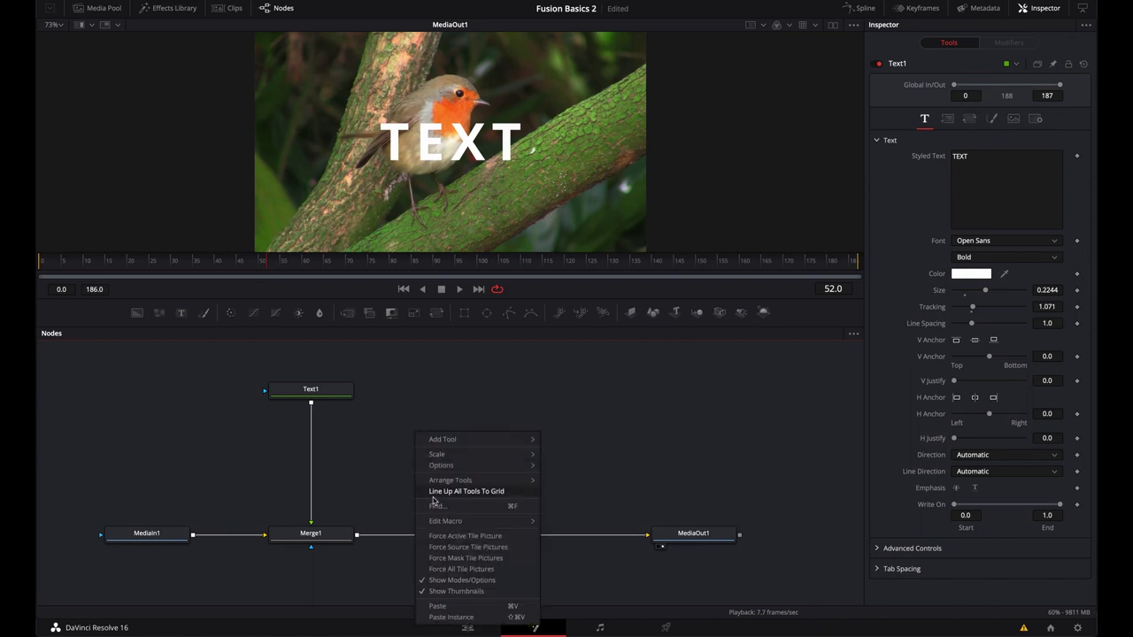
{"action": "mouse_move", "coordinate": [438, 483]}
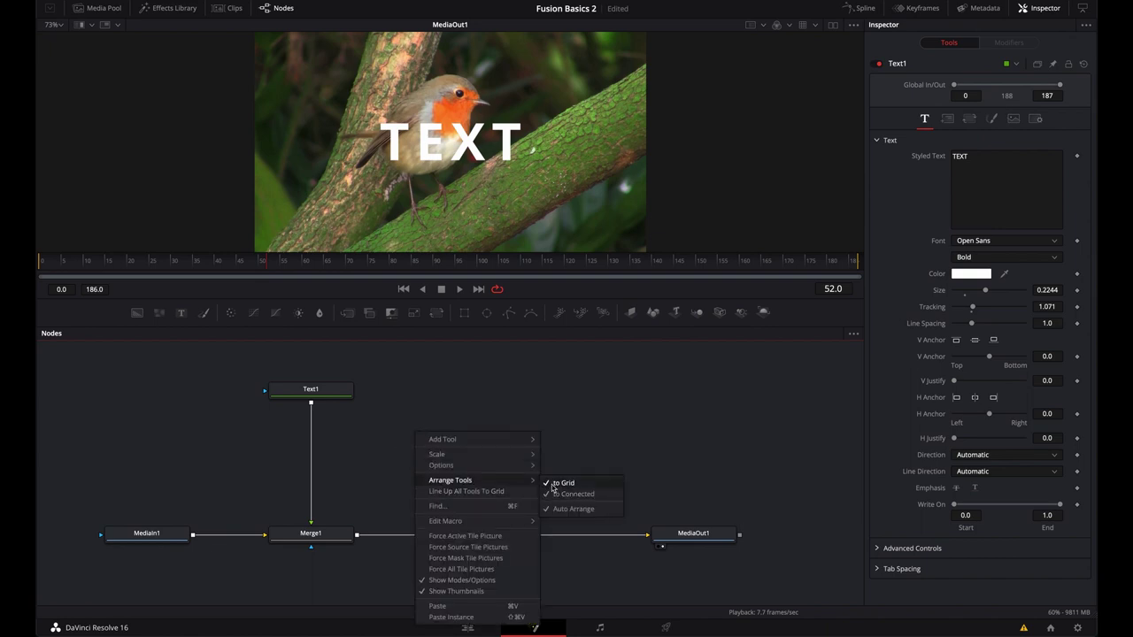
{"action": "left_click", "coordinate": [592, 414]}
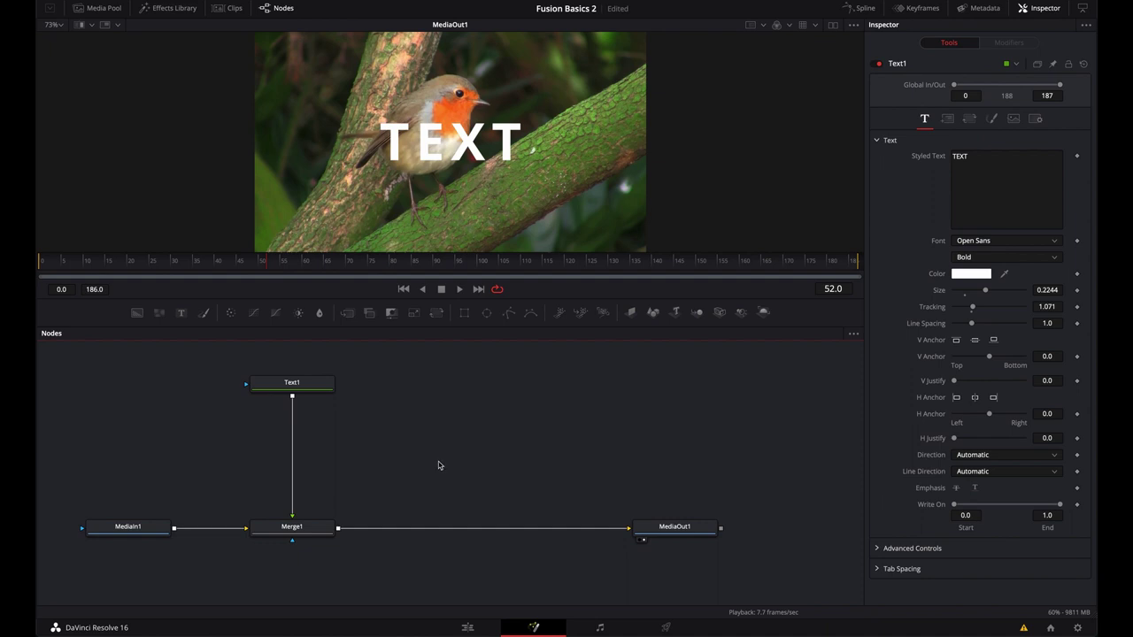
Select Text1 and add Rectangle, Ellipse, Polygon and BSpline masks in a chain feeding it.
{"action": "left_click_drag", "start_coordinate": [368, 561], "coordinate": [265, 352]}
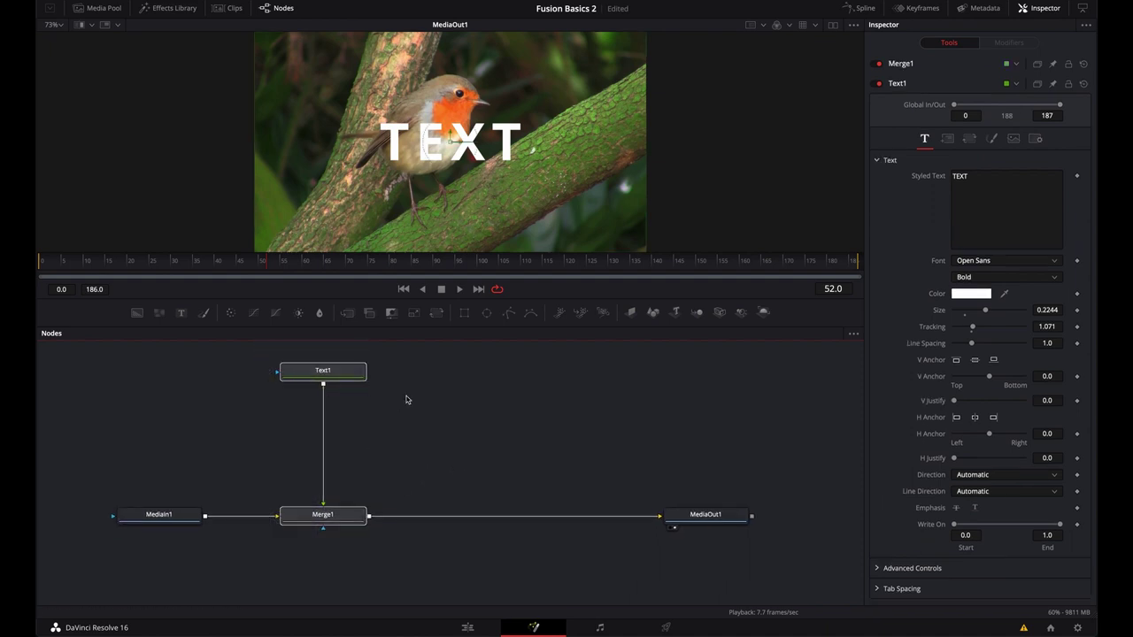
{"action": "left_click", "coordinate": [285, 448]}
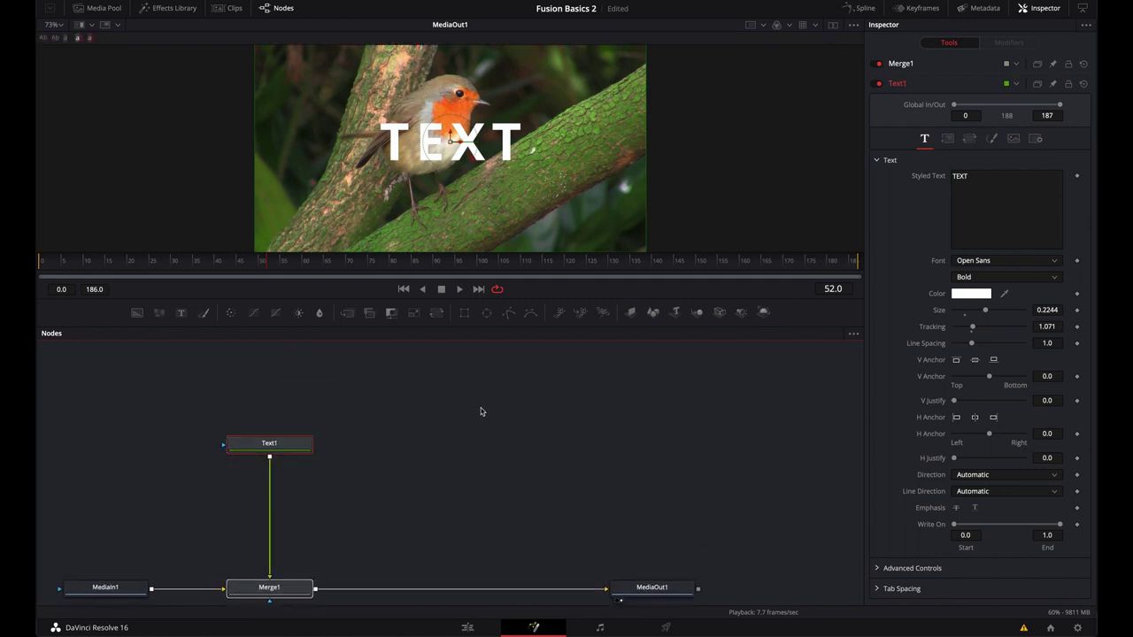
{"action": "left_click", "coordinate": [465, 314]}
{"action": "left_click", "coordinate": [487, 313]}
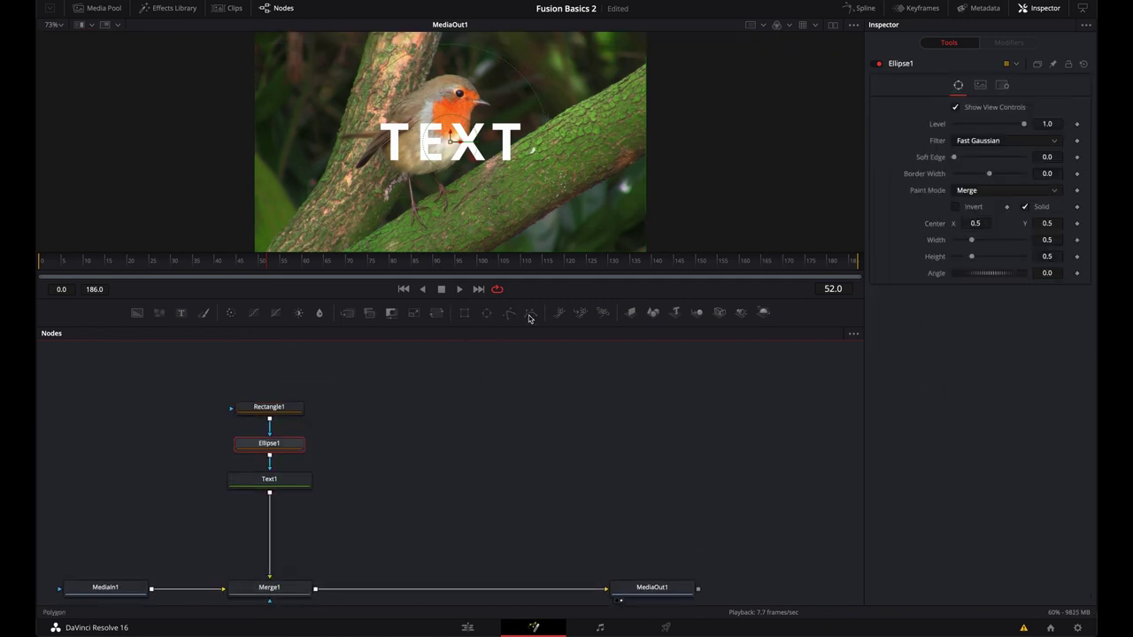
{"action": "left_click", "coordinate": [510, 315]}
{"action": "left_click", "coordinate": [531, 313]}
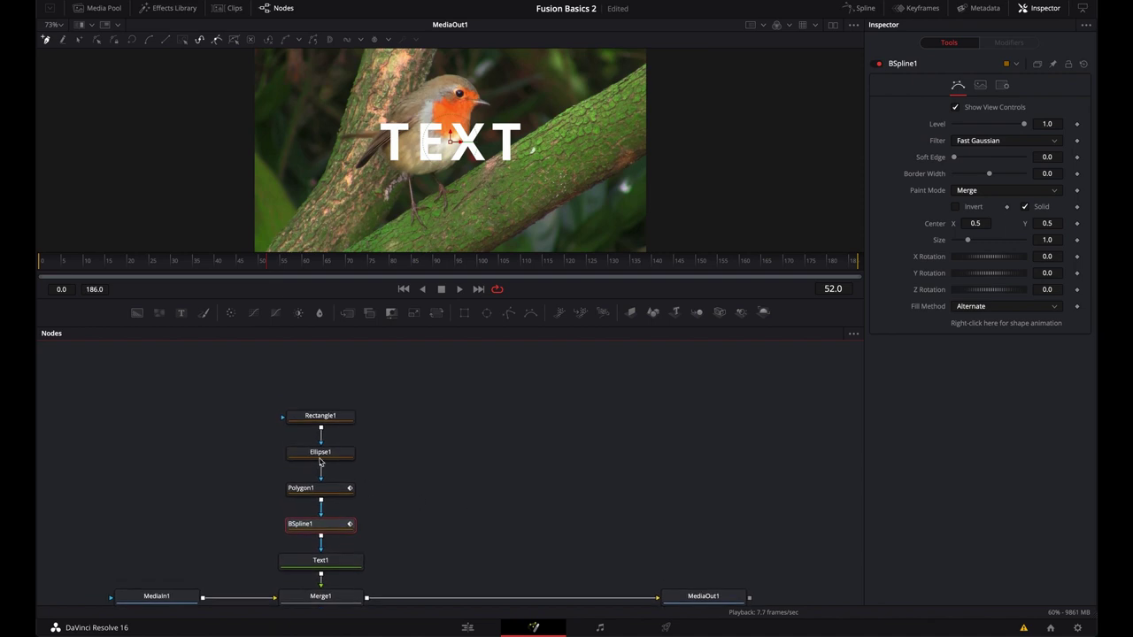
Enlarge the node graph area, and move Text1 and its four mask nodes together higher above Merge1.
{"action": "left_click_drag", "start_coordinate": [246, 379], "coordinate": [405, 575]}
{"action": "left_click_drag", "start_coordinate": [314, 416], "coordinate": [319, 311]}
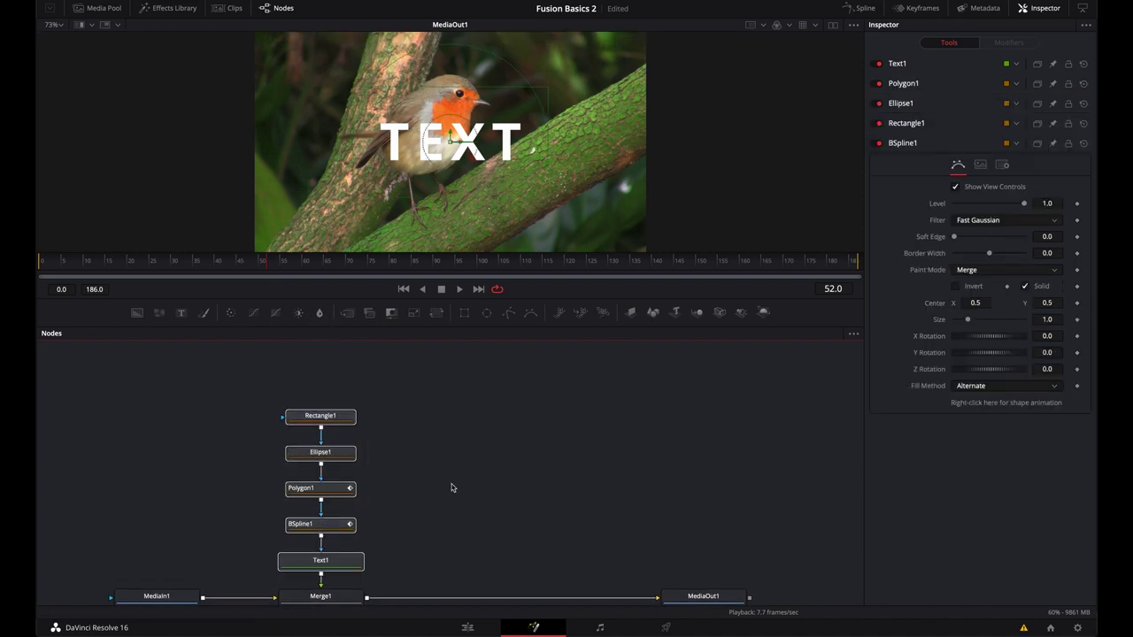
{"action": "left_click_drag", "start_coordinate": [386, 253], "coordinate": [390, 194]}
{"action": "scroll", "coordinate": [419, 416], "scroll_direction": "up", "scroll_amount": 2}
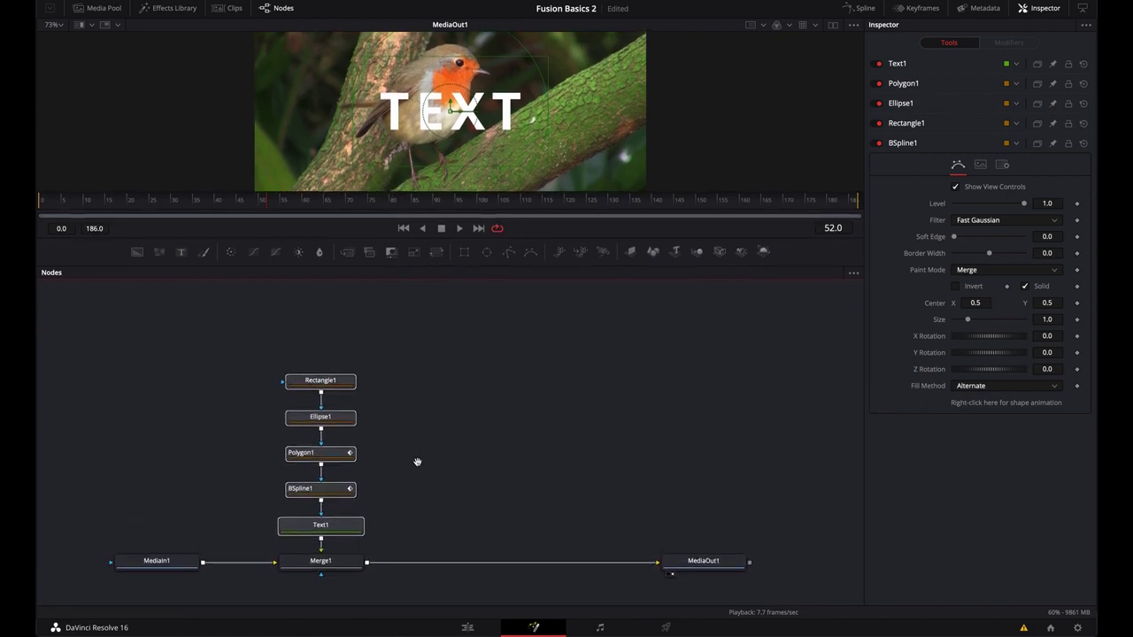
{"action": "left_click_drag", "start_coordinate": [322, 529], "coordinate": [324, 423]}
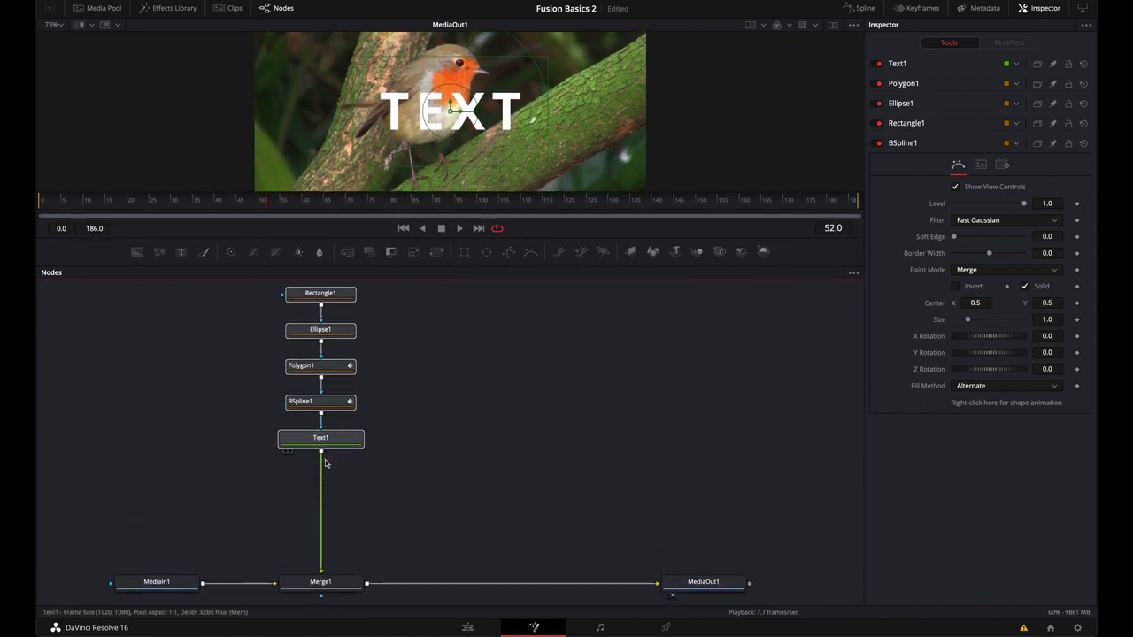
{"action": "left_click", "coordinate": [478, 503]}
{"action": "left_click", "coordinate": [491, 500]}
{"action": "scroll", "coordinate": [492, 499], "scroll_direction": "up", "scroll_amount": 1}
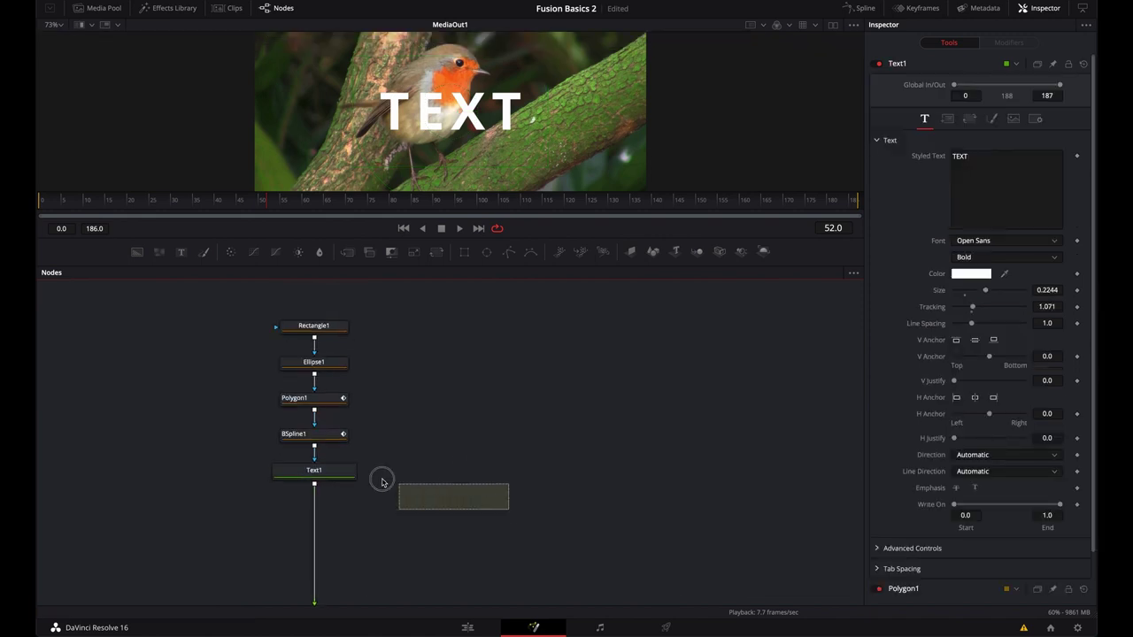
Group the Rectangle1, Ellipse1, Polygon1 and BSpline1 nodes into one group, and deselect it.
{"action": "left_click_drag", "start_coordinate": [406, 453], "coordinate": [221, 315]}
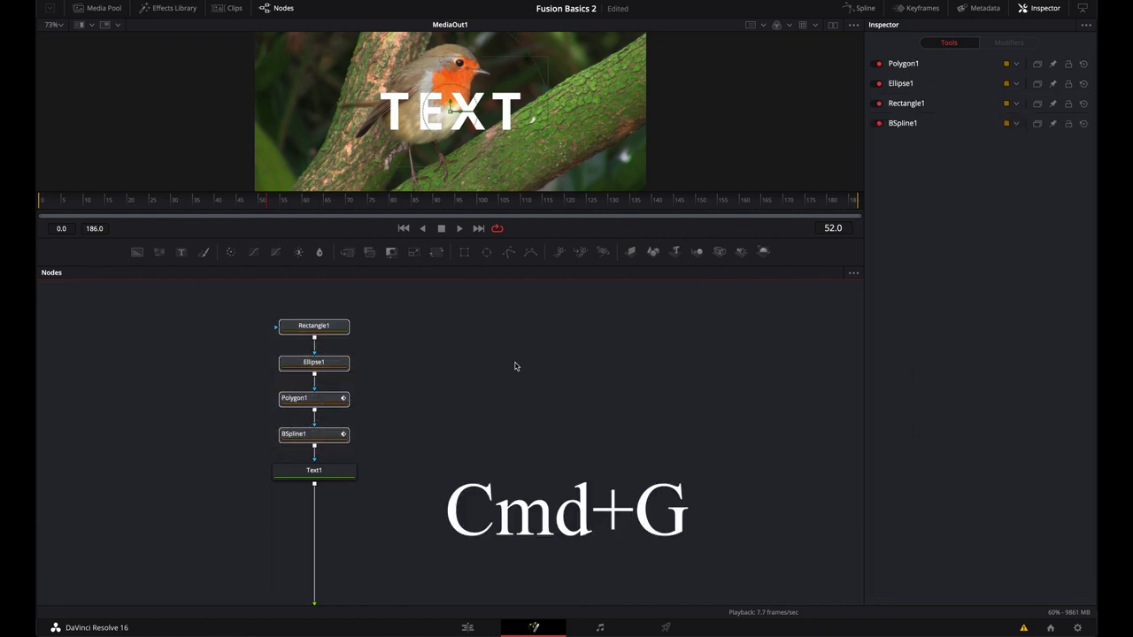
{"action": "key", "text": "super+g"}
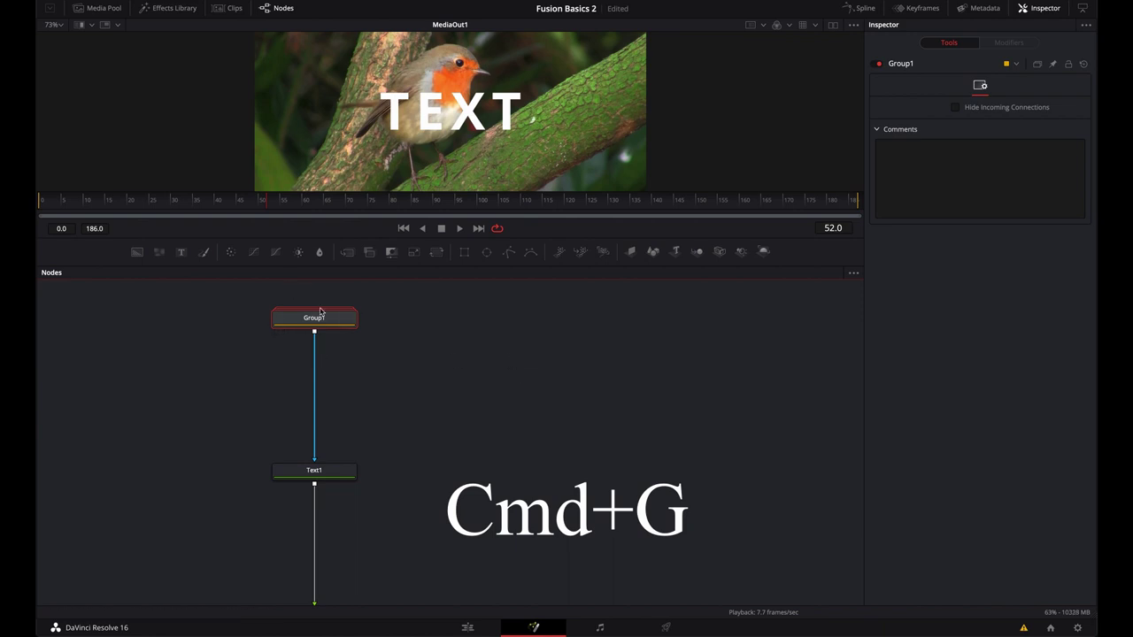
{"action": "left_click", "coordinate": [450, 410]}
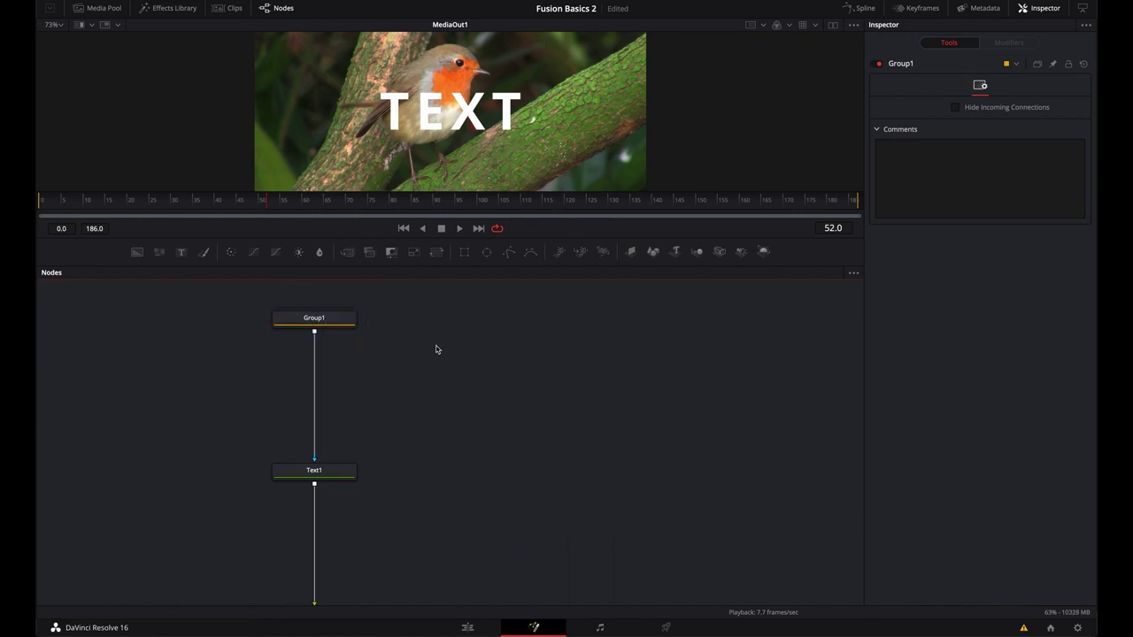
Expand Group1 to show the mask nodes inside it, and move it well to the right of Text1.
{"action": "scroll", "coordinate": [441, 425], "scroll_direction": "down", "scroll_amount": 3}
{"action": "scroll", "coordinate": [467, 443], "scroll_direction": "up", "scroll_amount": 4}
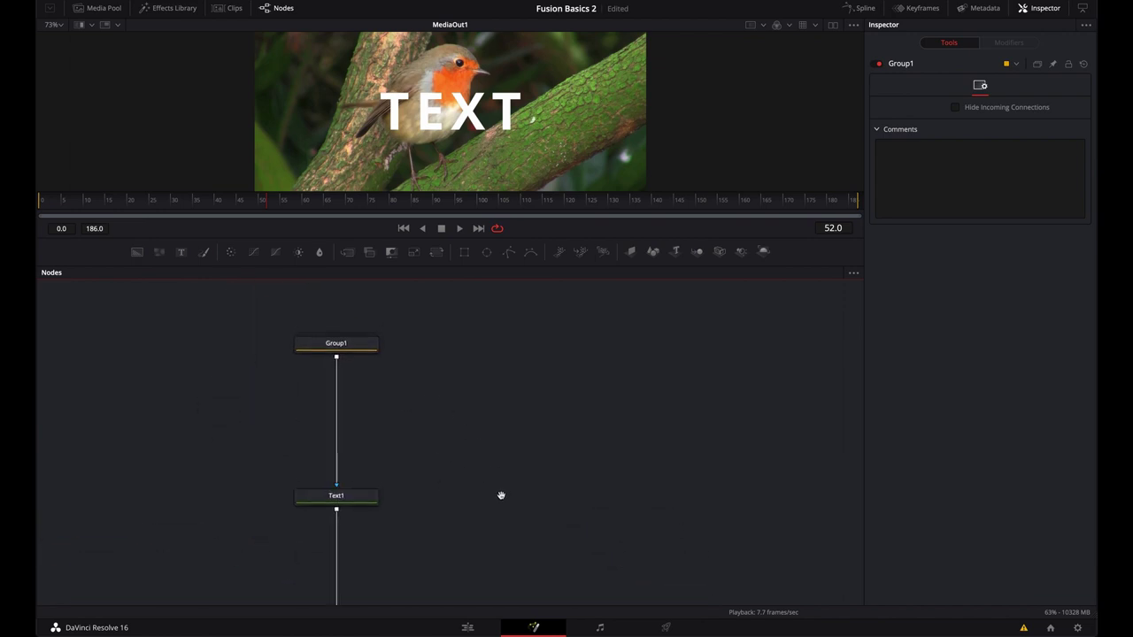
{"action": "right_click", "coordinate": [343, 348]}
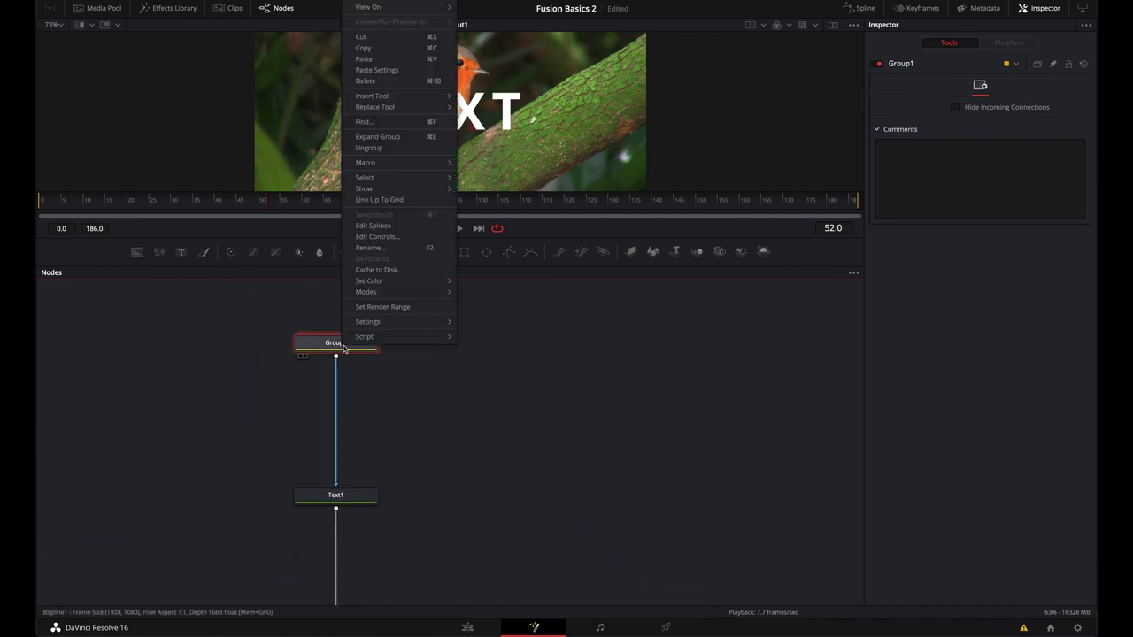
{"action": "left_click", "coordinate": [391, 140]}
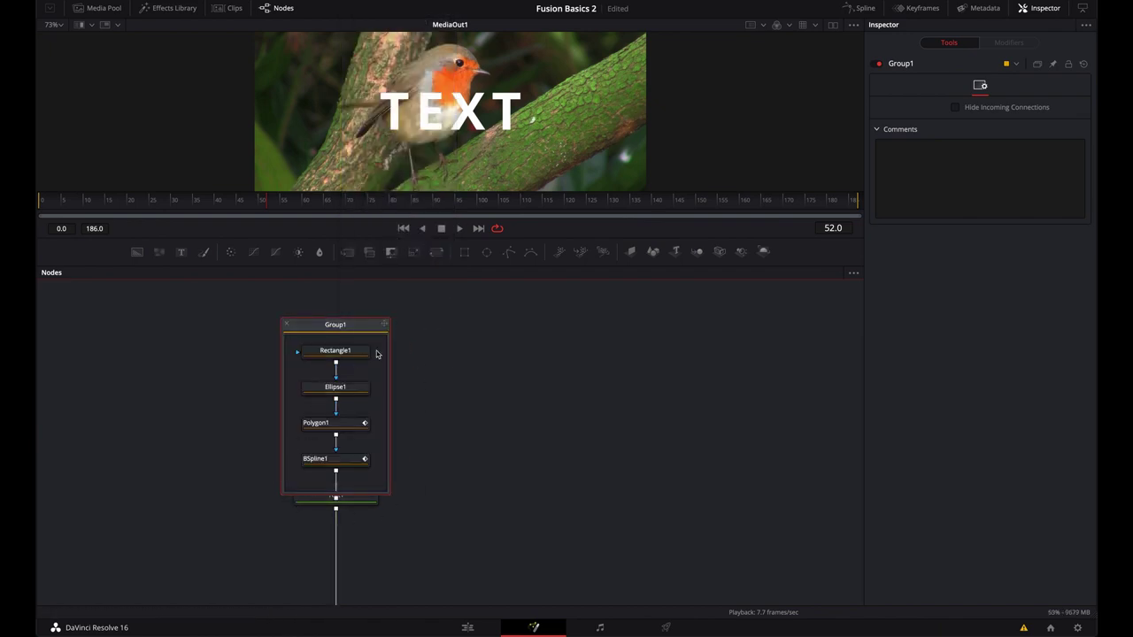
{"action": "left_click_drag", "start_coordinate": [341, 324], "coordinate": [615, 328]}
{"action": "left_click_drag", "start_coordinate": [552, 371], "coordinate": [545, 372]}
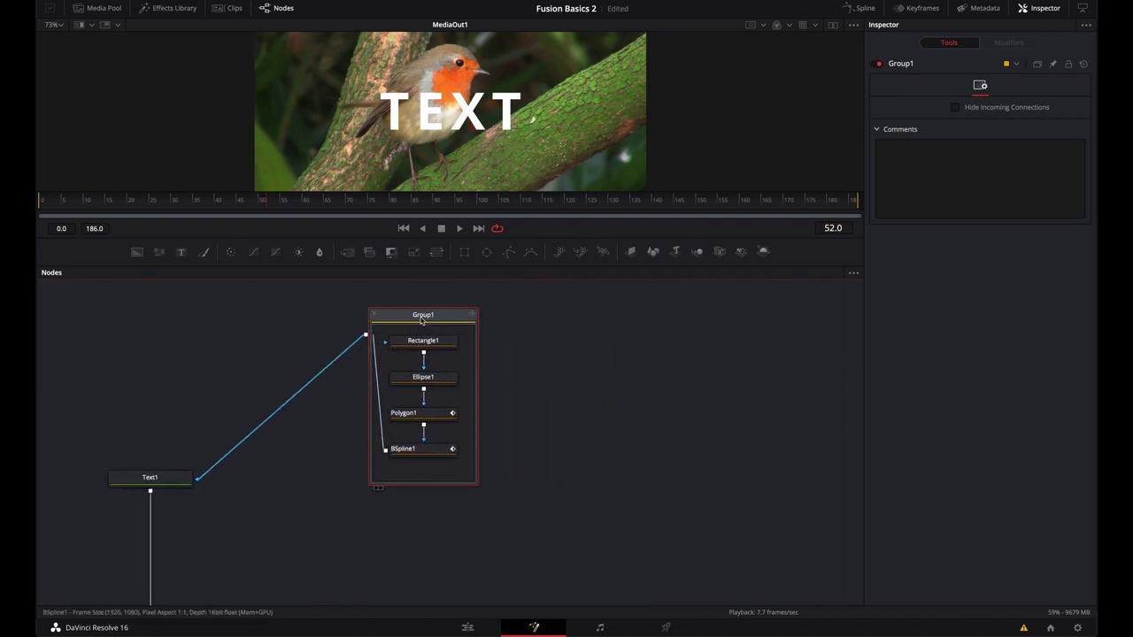
Save the project, and ungroup Group1 back into separate mask nodes.
{"action": "key", "text": "ctrl+s"}
{"action": "right_click", "coordinate": [401, 321]}
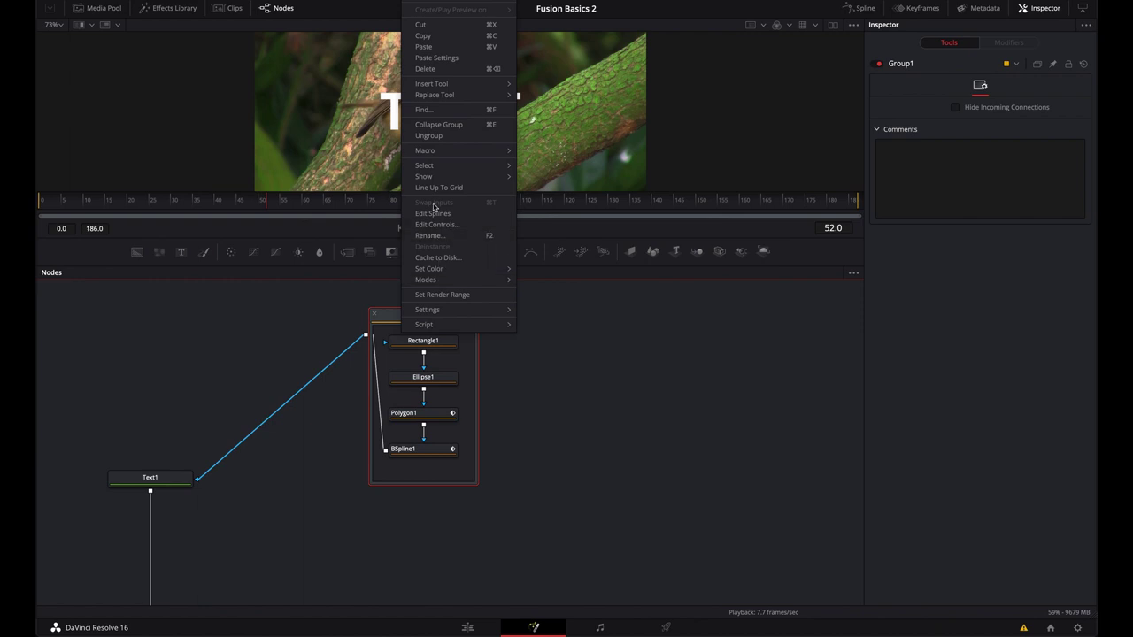
{"action": "left_click", "coordinate": [429, 137]}
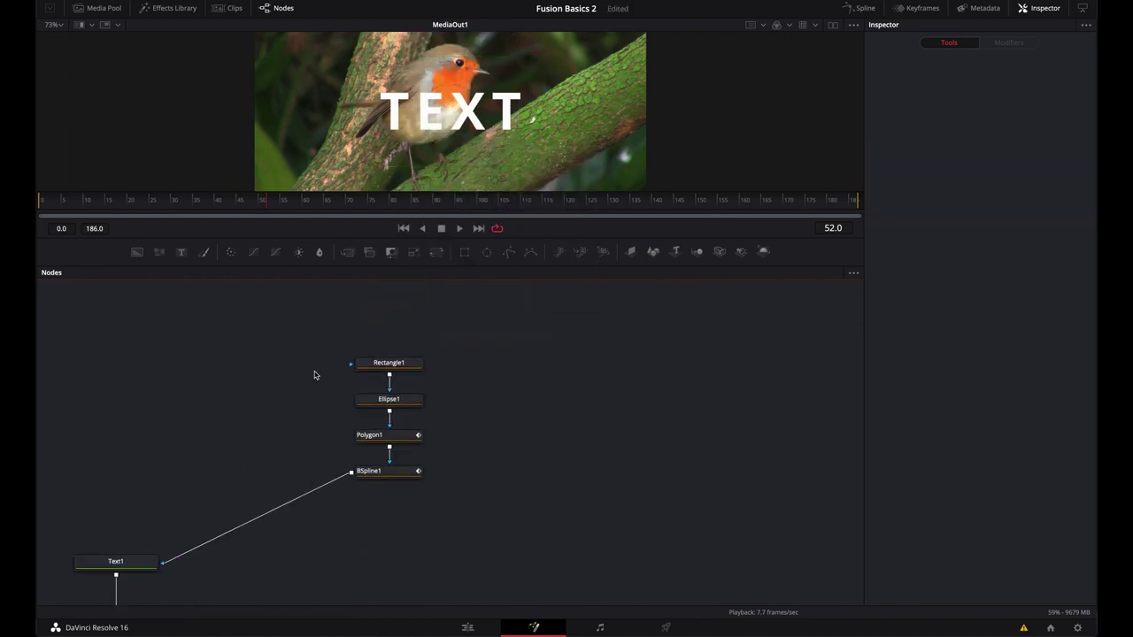
Select the four mask nodes and add an Underlay behind them.
{"action": "left_click_drag", "start_coordinate": [301, 323], "coordinate": [478, 524]}
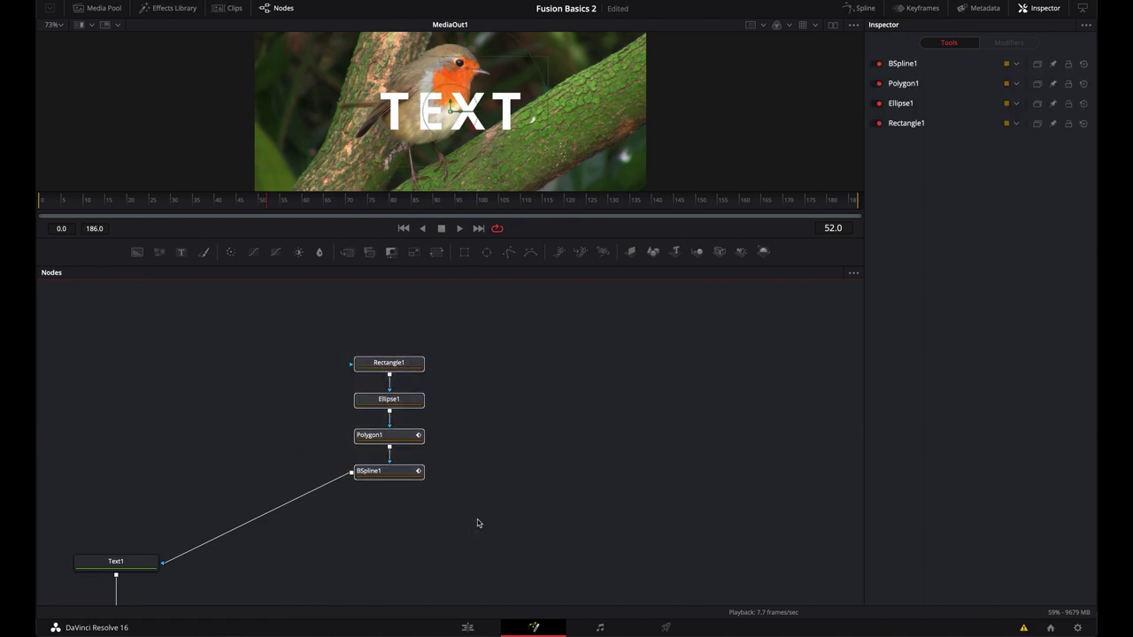
{"action": "key", "text": "shift+space"}
{"action": "type", "text": "under"}
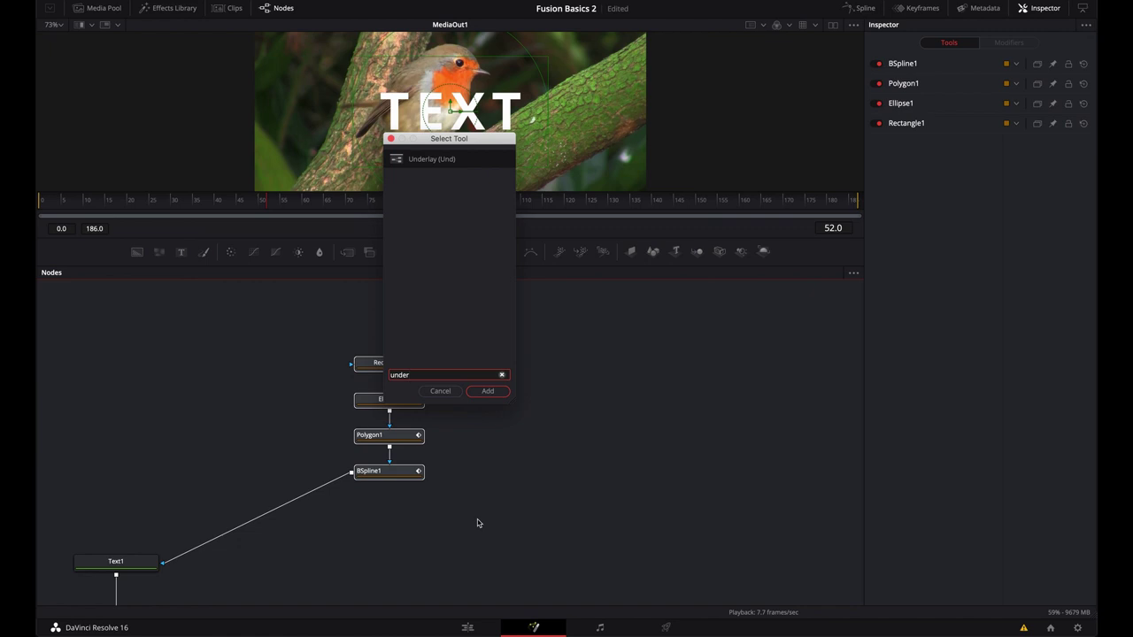
{"action": "key", "text": "Return"}
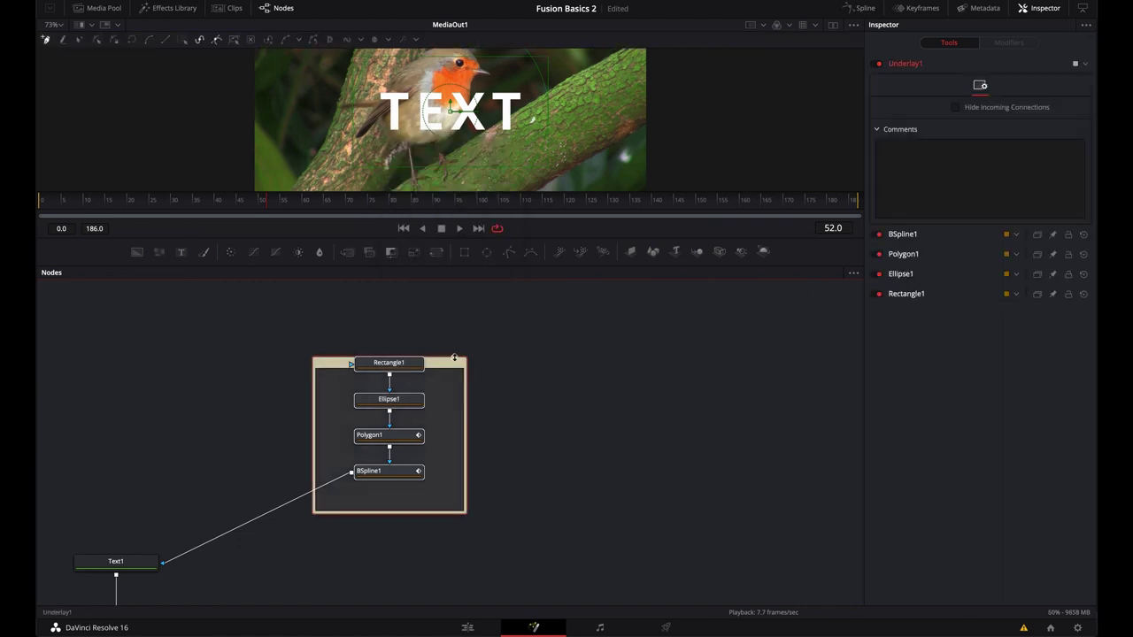
Enlarge Underlay1 and move the four mask nodes lower inside it, clear of its title bar.
{"action": "mouse_move", "coordinate": [445, 348]}
{"action": "left_mouse_down"}
{"action": "mouse_move", "coordinate": [445, 313]}
{"action": "mouse_move", "coordinate": [442, 344]}
{"action": "left_mouse_up"}
{"action": "left_click_drag", "start_coordinate": [467, 520], "coordinate": [476, 556]}
{"action": "left_click_drag", "start_coordinate": [386, 478], "coordinate": [386, 532]}
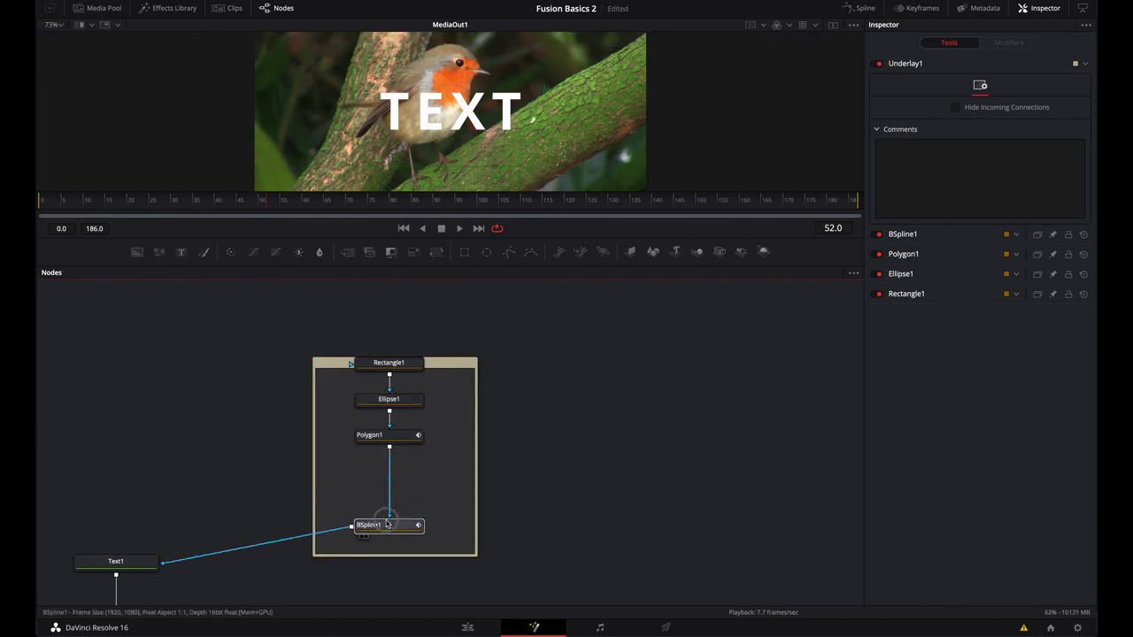
{"action": "left_click_drag", "start_coordinate": [390, 453], "coordinate": [390, 490]}
{"action": "left_click_drag", "start_coordinate": [390, 400], "coordinate": [389, 453]}
{"action": "left_click_drag", "start_coordinate": [389, 363], "coordinate": [389, 416]}
Select Underlay1 together with the mask nodes inside it, and clear the selection.
{"action": "left_click", "coordinate": [402, 363]}
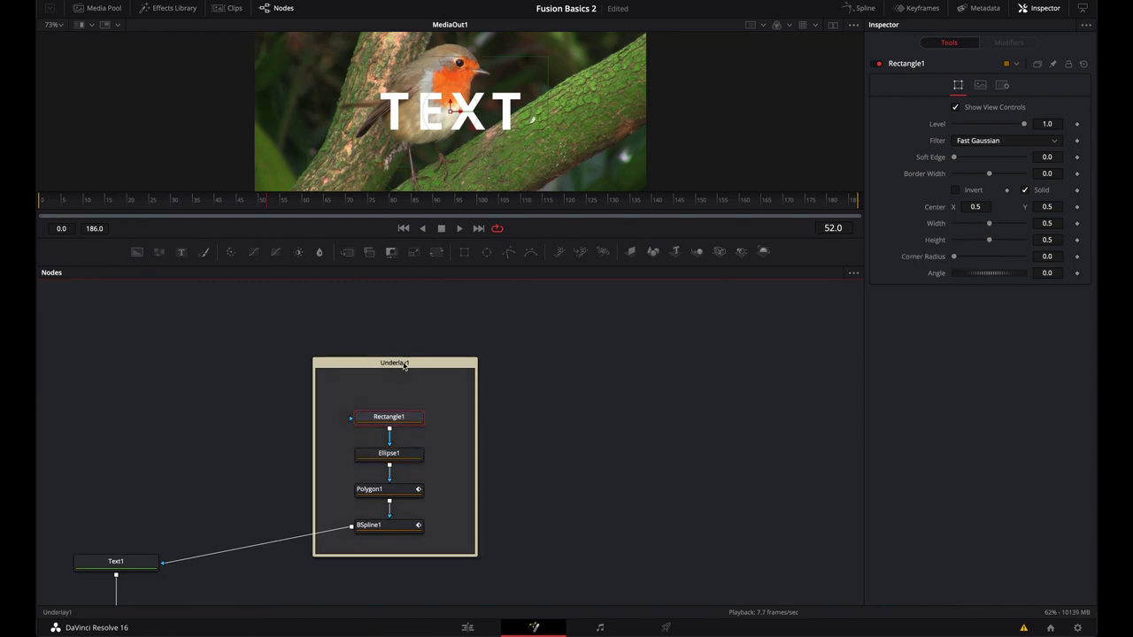
{"action": "left_click", "coordinate": [596, 411]}
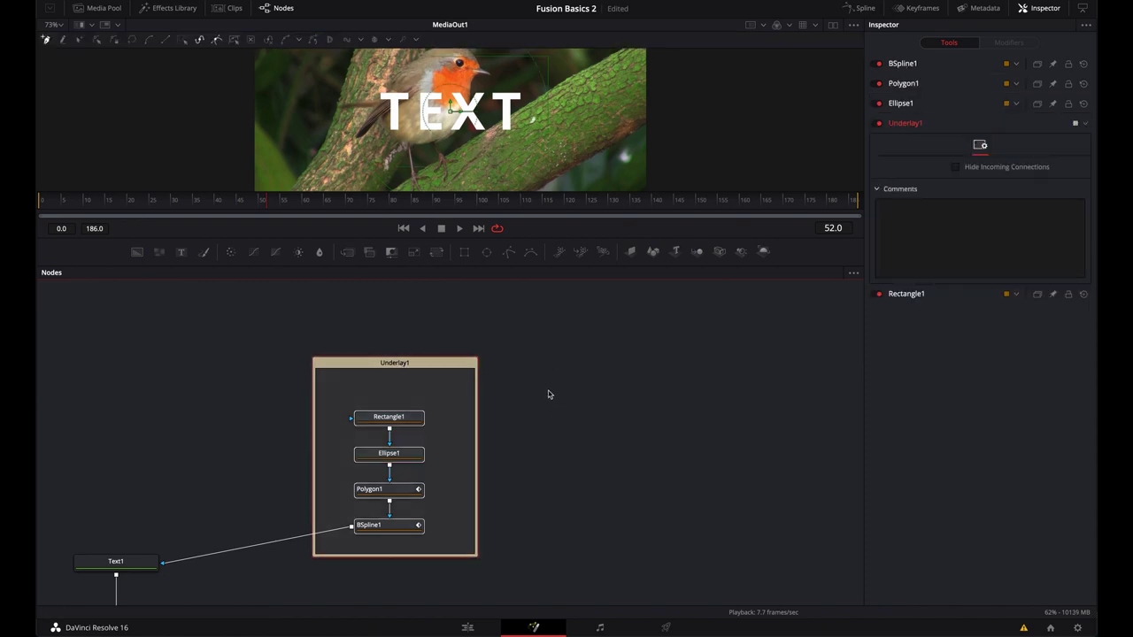
{"action": "left_click_drag", "start_coordinate": [596, 410], "coordinate": [565, 388]}
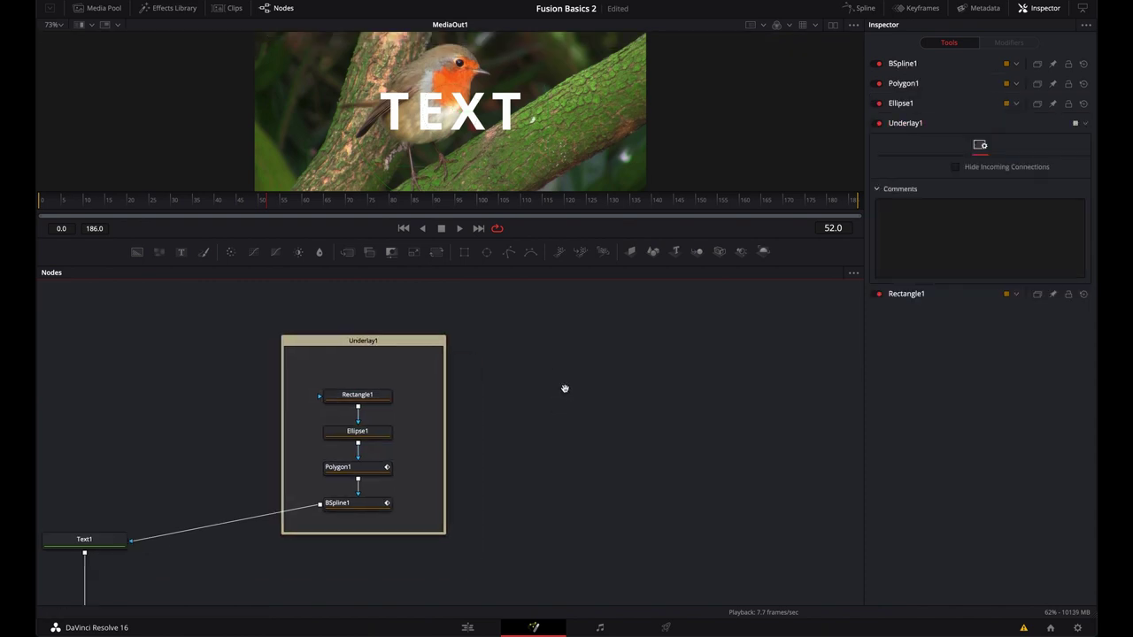
Select the underlay behind the mask nodes and rename it MaskGroup.
{"action": "left_click", "coordinate": [368, 344]}
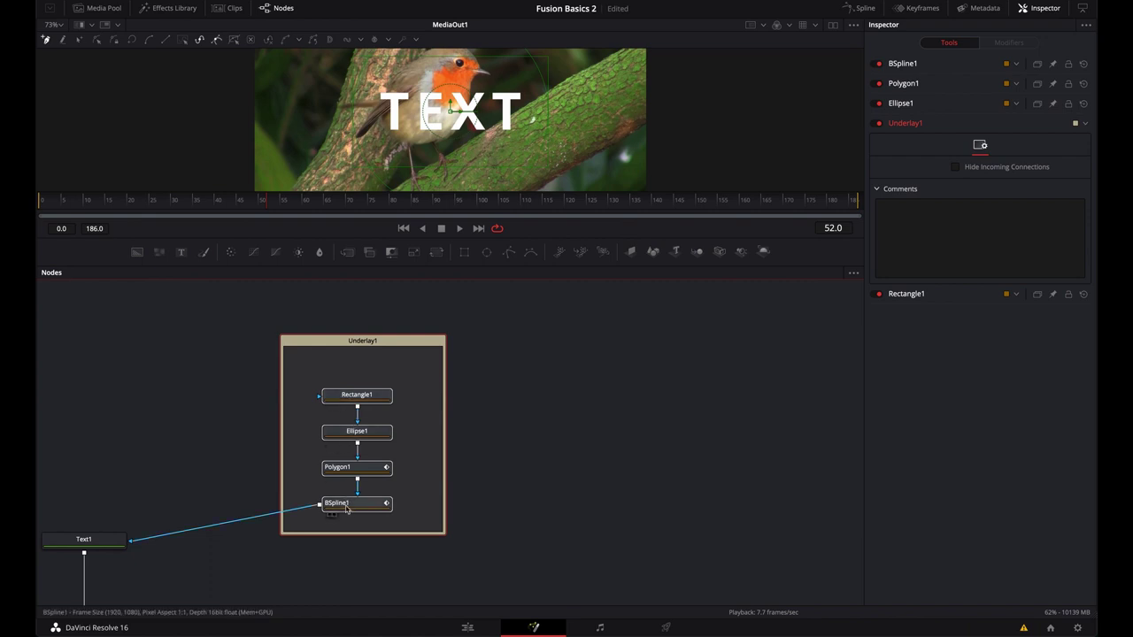
{"action": "left_click", "coordinate": [482, 344]}
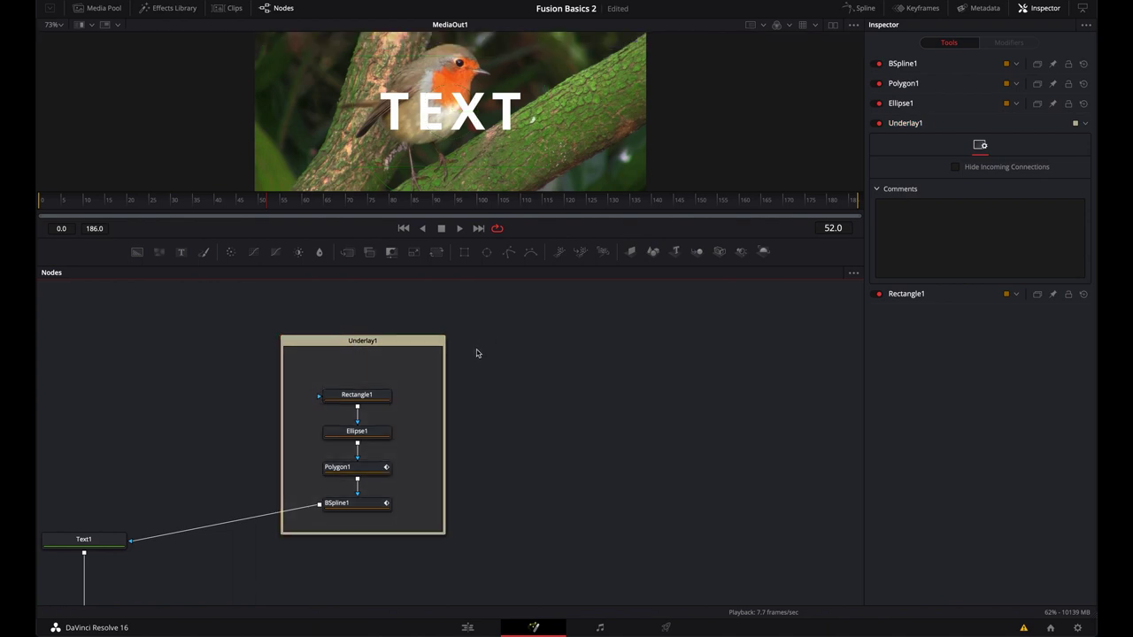
{"action": "left_click", "coordinate": [354, 343]}
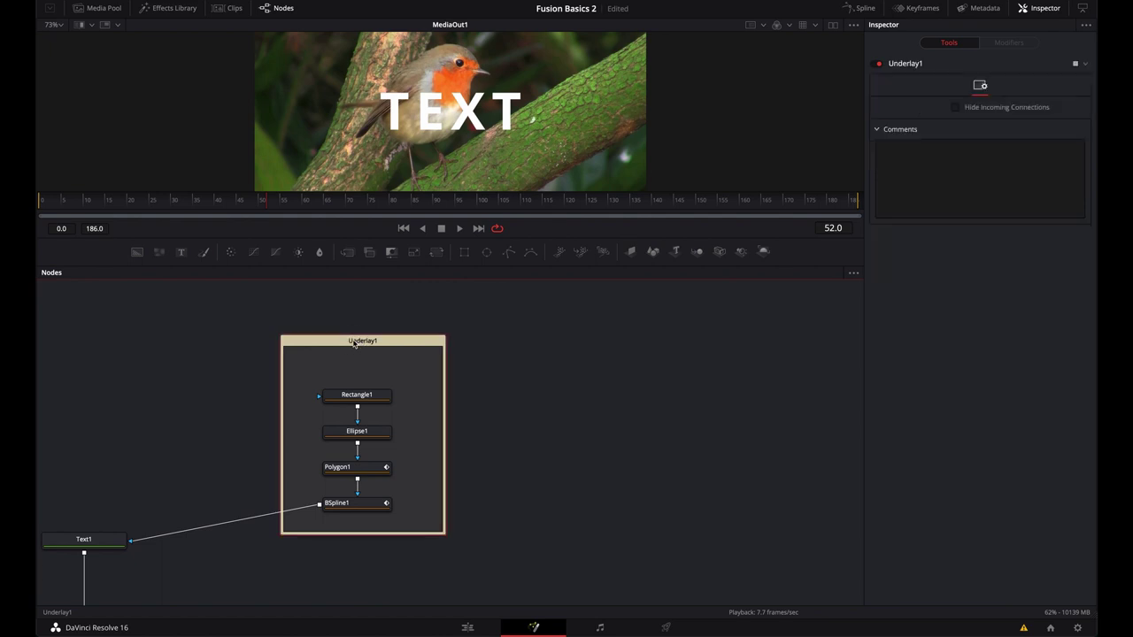
{"action": "key", "text": "F2"}
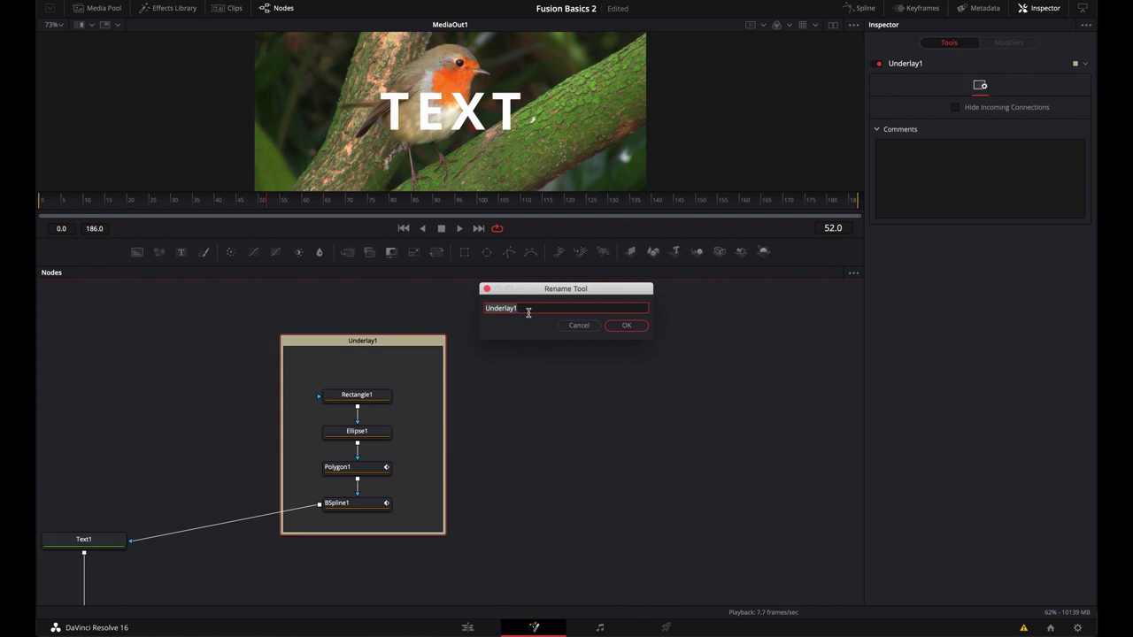
{"action": "type", "text": "Mask Group"}
{"action": "key", "text": "Return"}
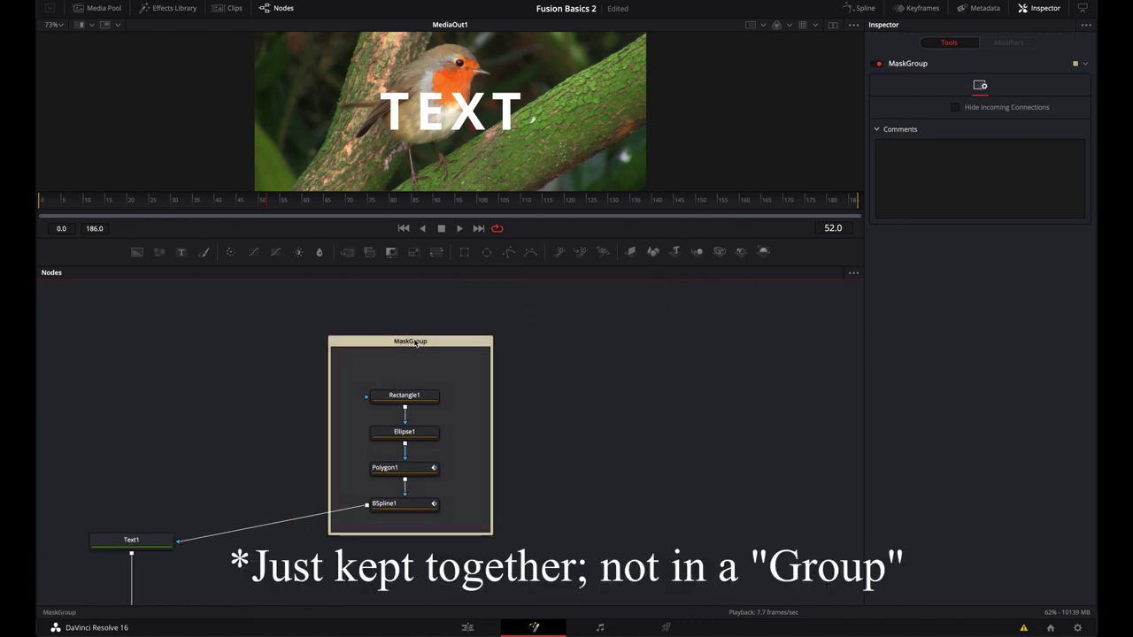
Move the MaskGroup underlay together with its mask nodes so that BSpline1 lines up level with Text1.
{"action": "left_click_drag", "start_coordinate": [415, 343], "coordinate": [402, 376]}
{"action": "left_click_drag", "start_coordinate": [586, 430], "coordinate": [536, 455]}
{"action": "left_click", "coordinate": [537, 455]}
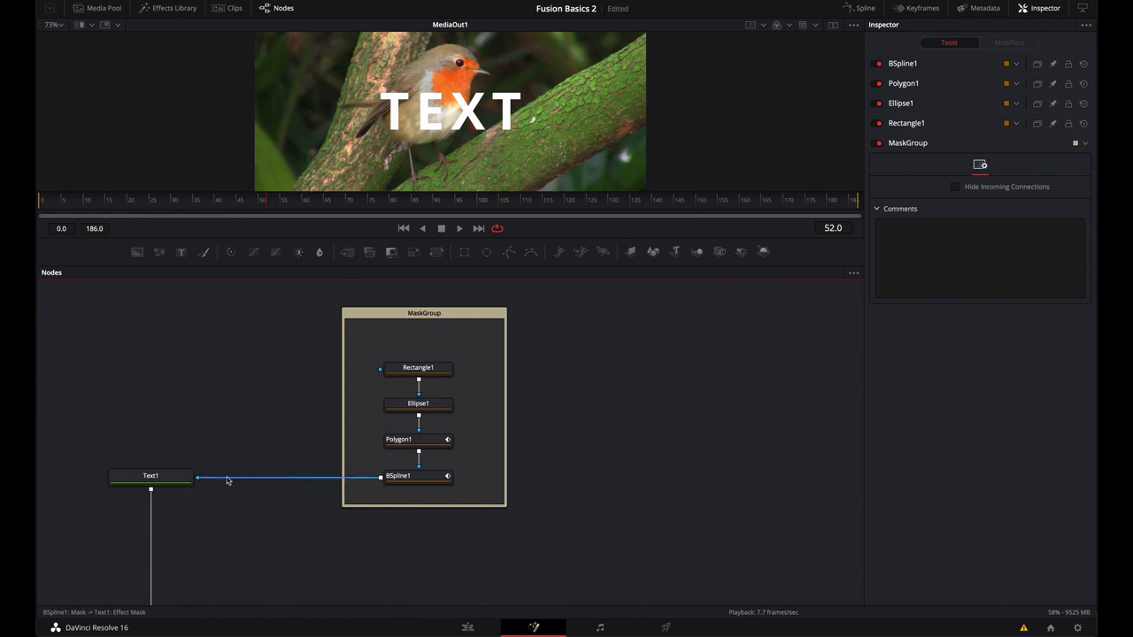
Insert a router on the BSpline1-to-Text1 connection and branch it to mask a new Background node, showing that node in the viewer.
{"action": "left_click", "coordinate": [289, 478], "text": "alt"}
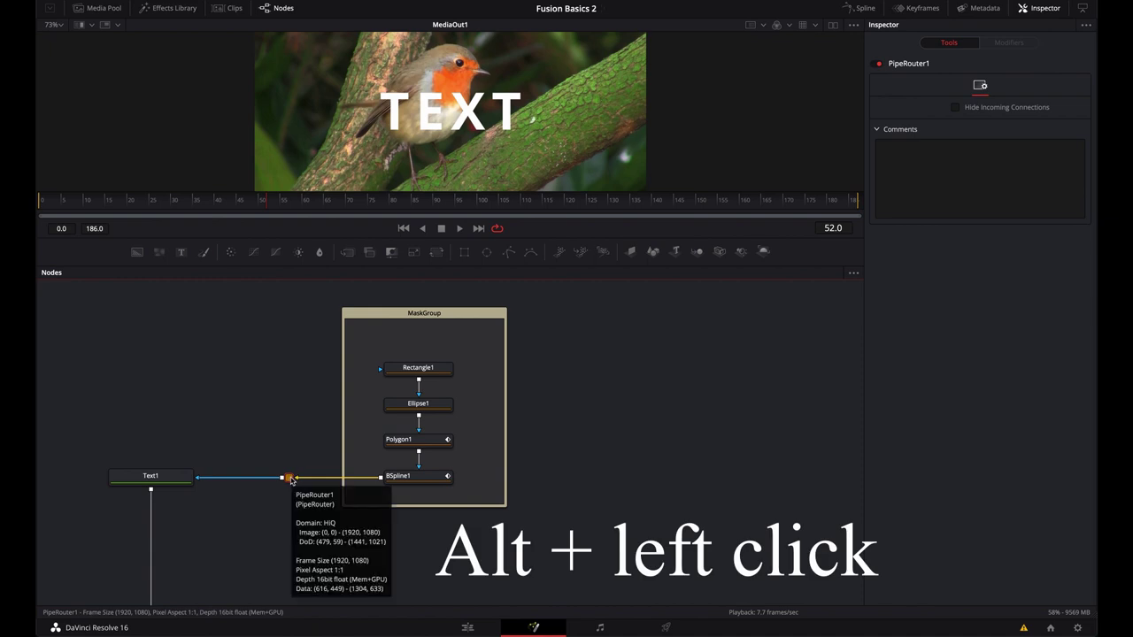
{"action": "left_click_drag", "start_coordinate": [291, 479], "coordinate": [214, 403]}
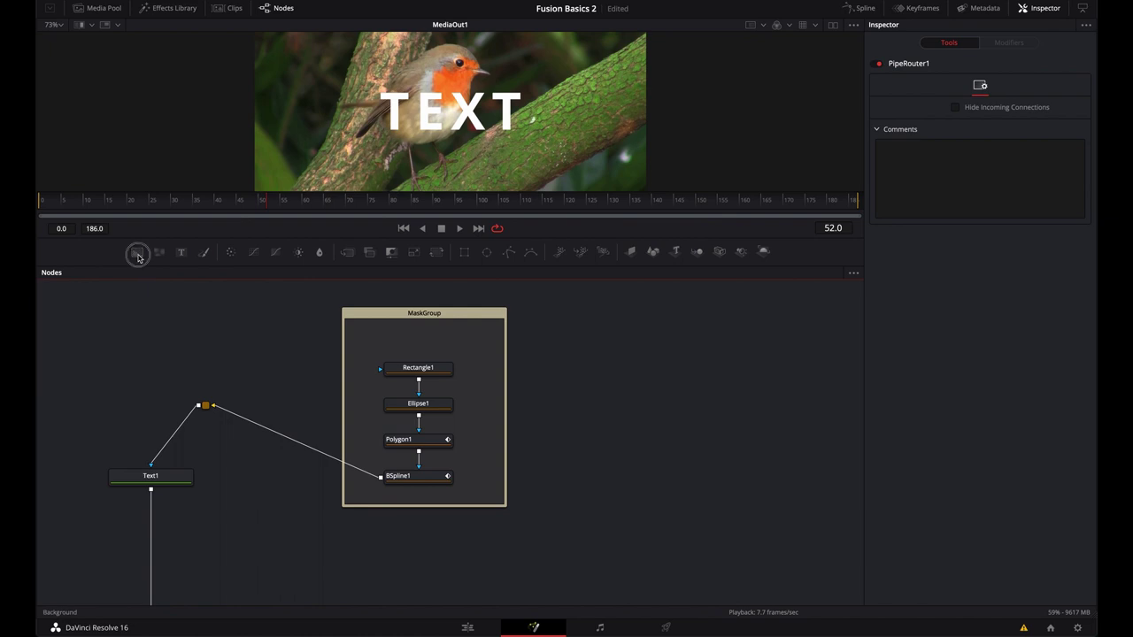
{"action": "left_click_drag", "start_coordinate": [137, 252], "coordinate": [150, 331]}
{"action": "left_click_drag", "start_coordinate": [200, 406], "coordinate": [156, 337]}
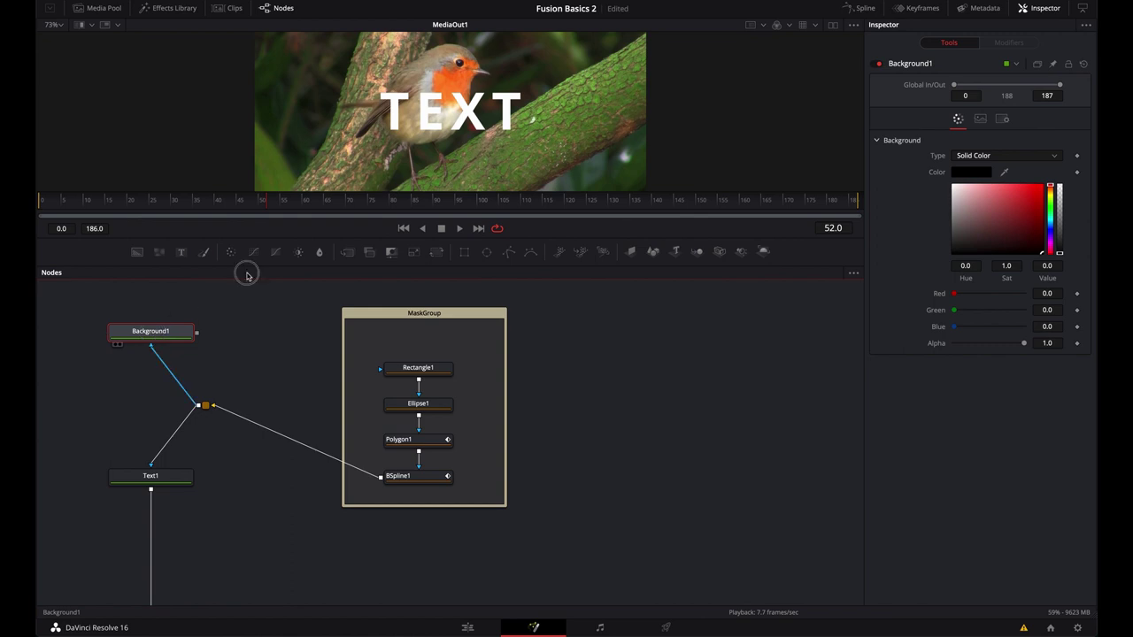
{"action": "key", "text": "1"}
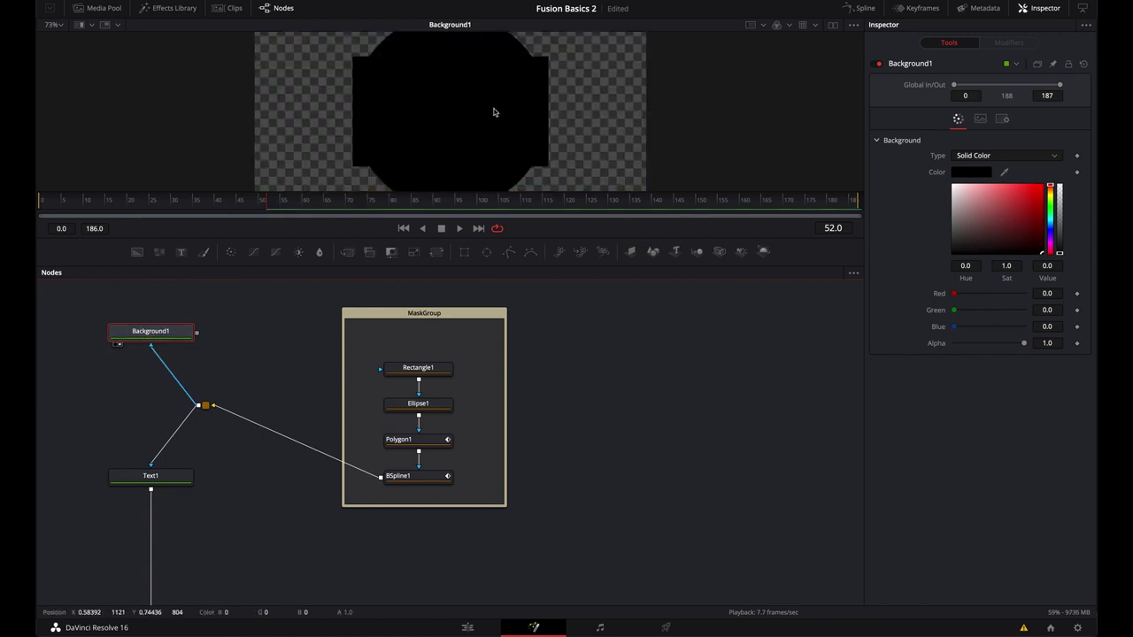
Delete the Background node and the router between BSpline1 and Text1.
{"action": "left_click_drag", "start_coordinate": [78, 308], "coordinate": [270, 372]}
{"action": "key", "text": "Delete"}
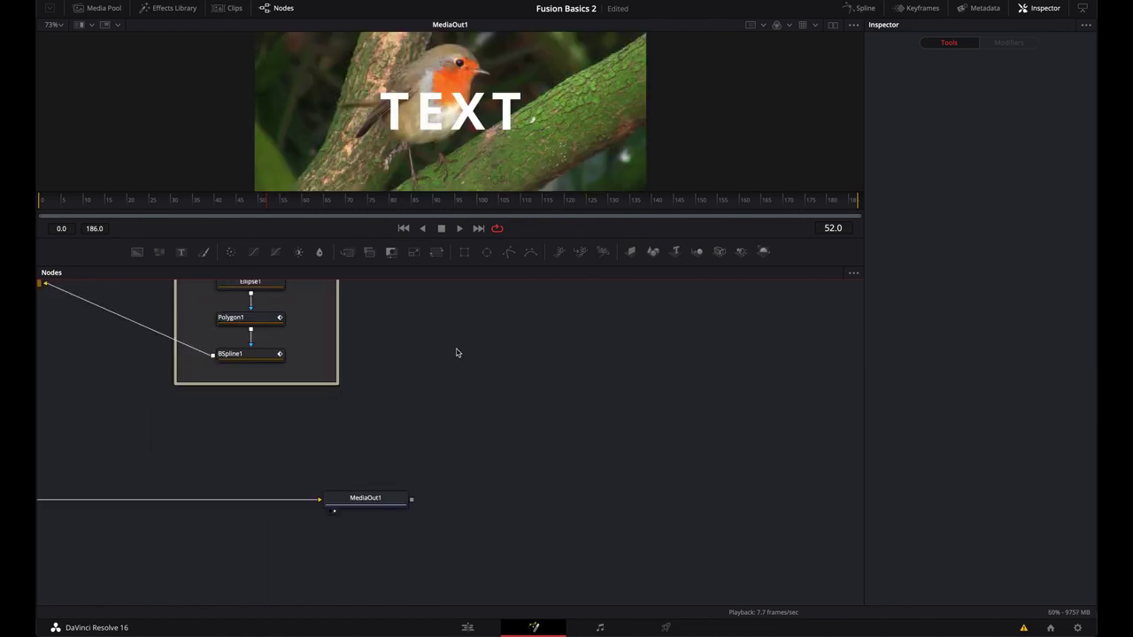
{"action": "left_click_drag", "start_coordinate": [455, 351], "coordinate": [717, 461]}
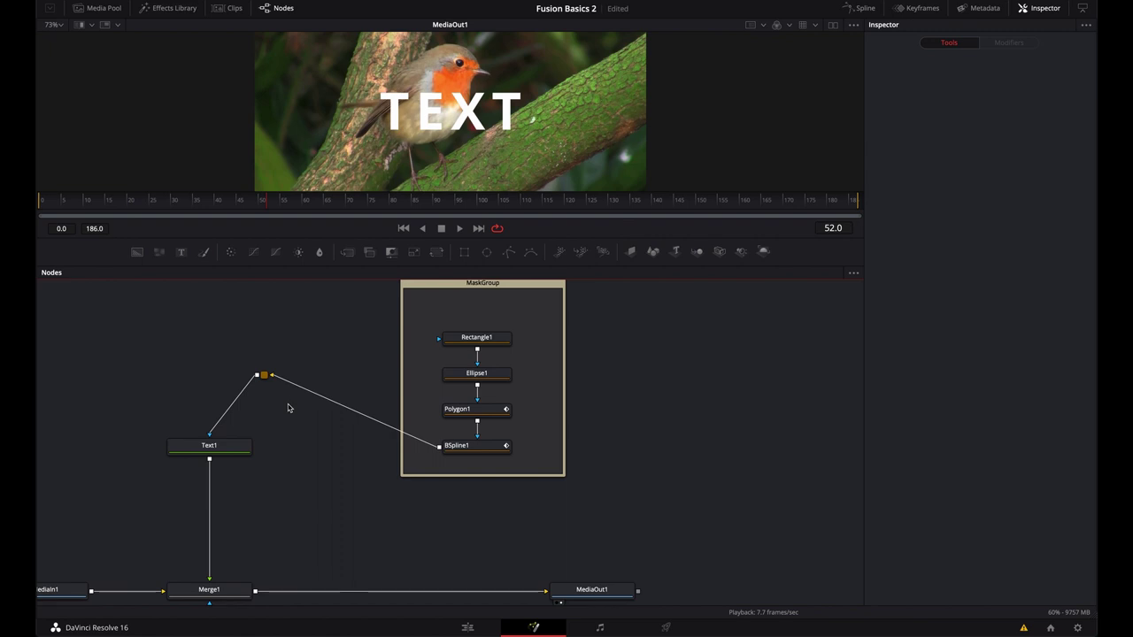
{"action": "left_click_drag", "start_coordinate": [192, 362], "coordinate": [276, 424]}
{"action": "key", "text": "Delete"}
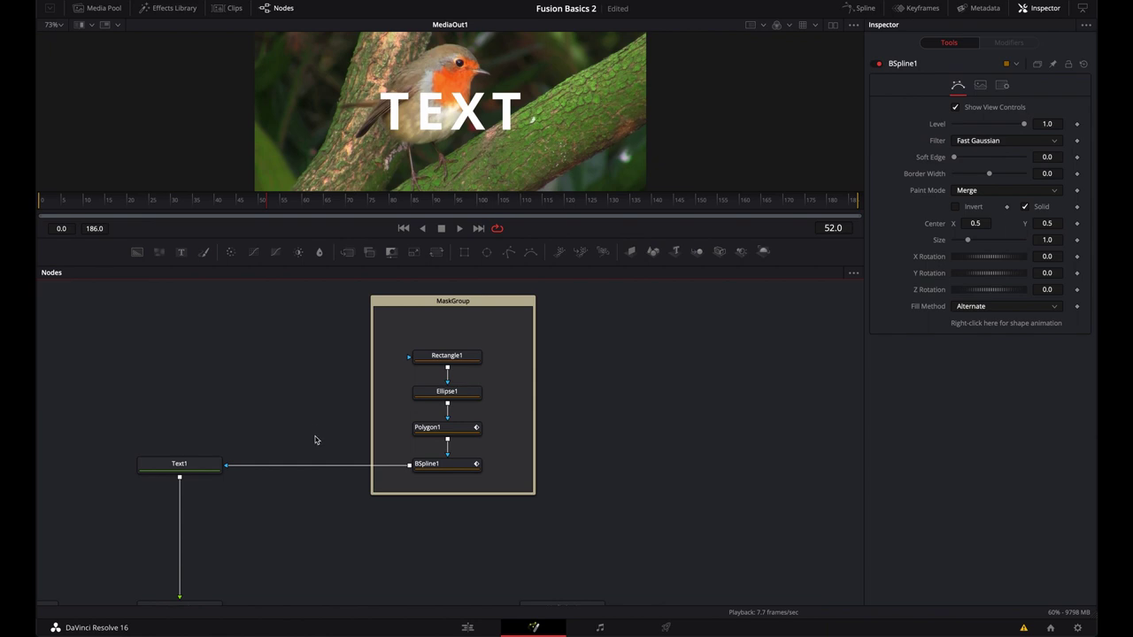
Add a Sticky Note through the tool search and place it beside the MaskGroup underlay.
{"action": "left_click_drag", "start_coordinate": [316, 444], "coordinate": [177, 457]}
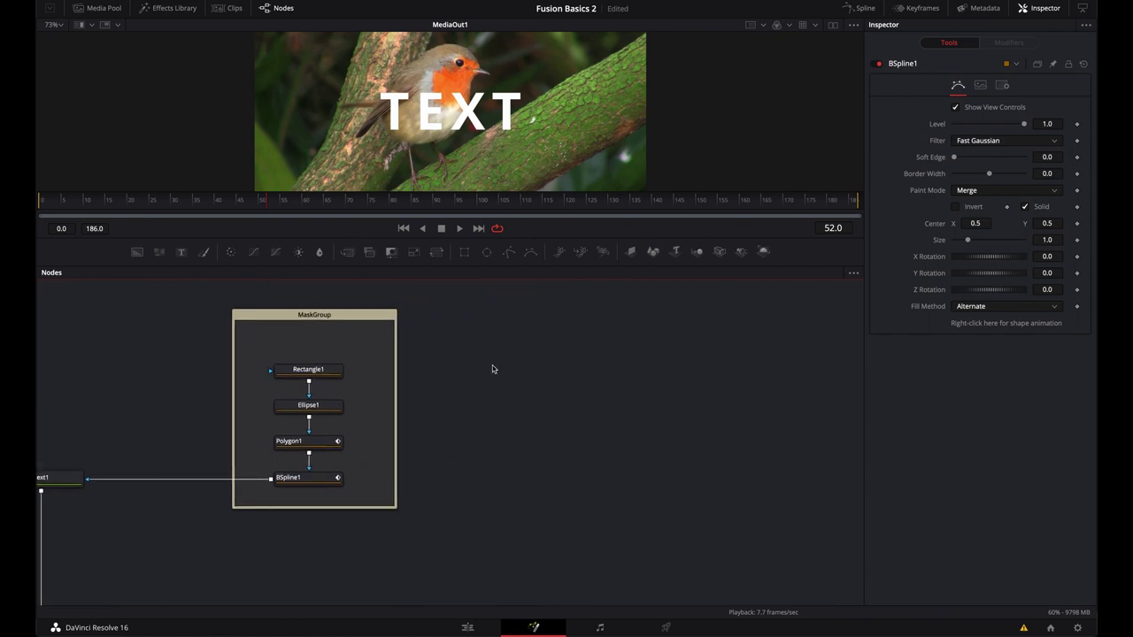
{"action": "key", "text": "shift+space"}
{"action": "type", "text": "sl"}
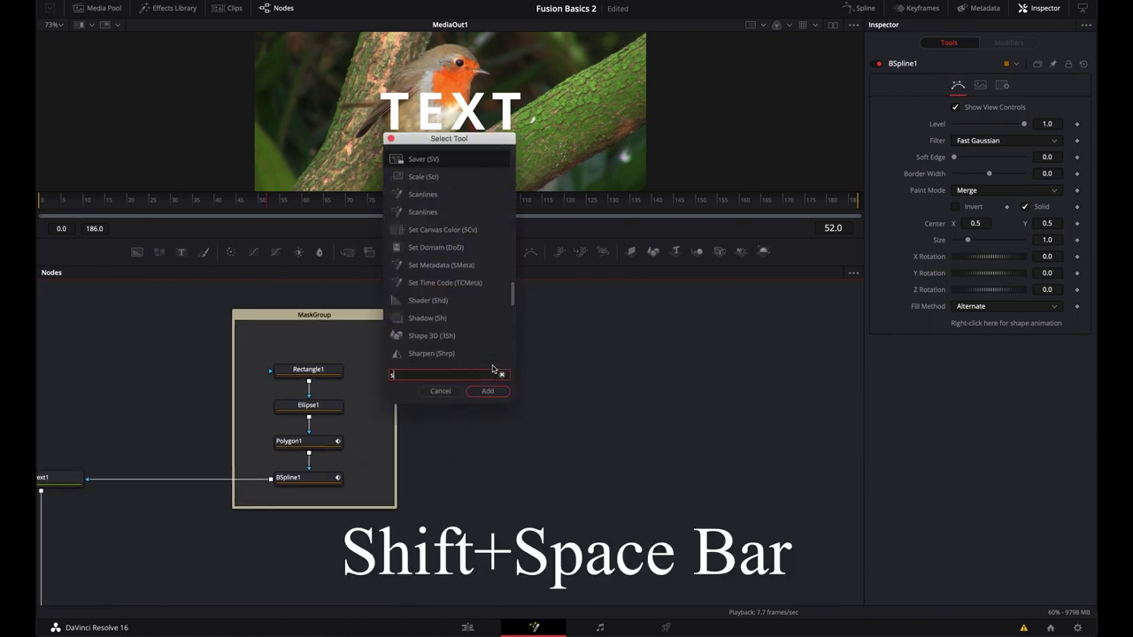
{"action": "key", "text": "BackSpace"}
{"action": "type", "text": "ticky"}
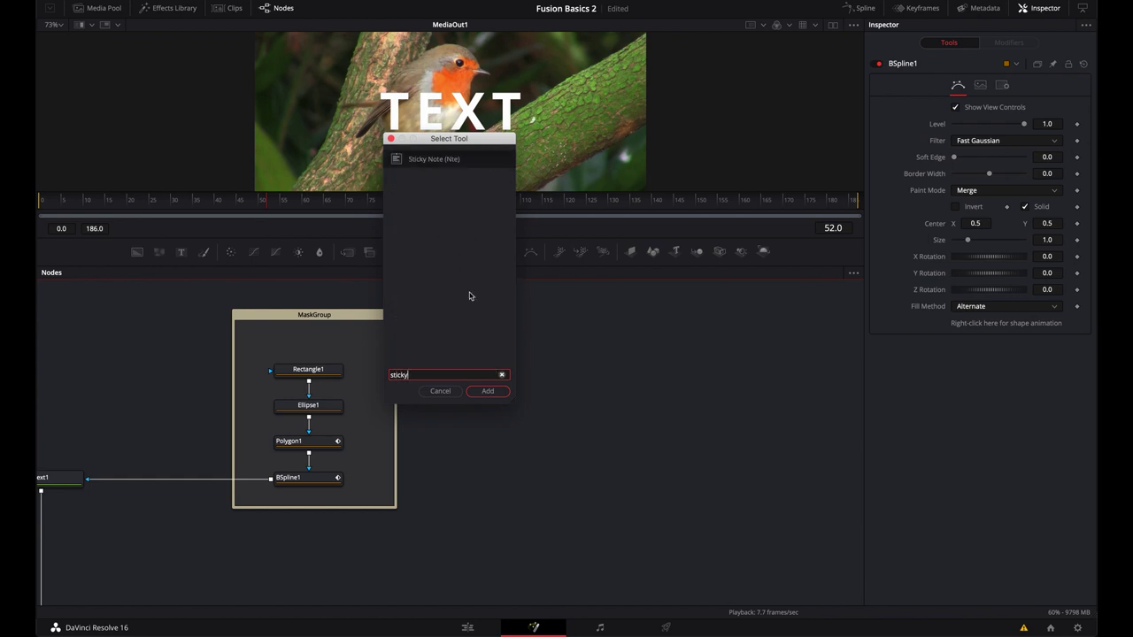
{"action": "key", "text": "Return"}
{"action": "left_click_drag", "start_coordinate": [458, 367], "coordinate": [438, 329]}
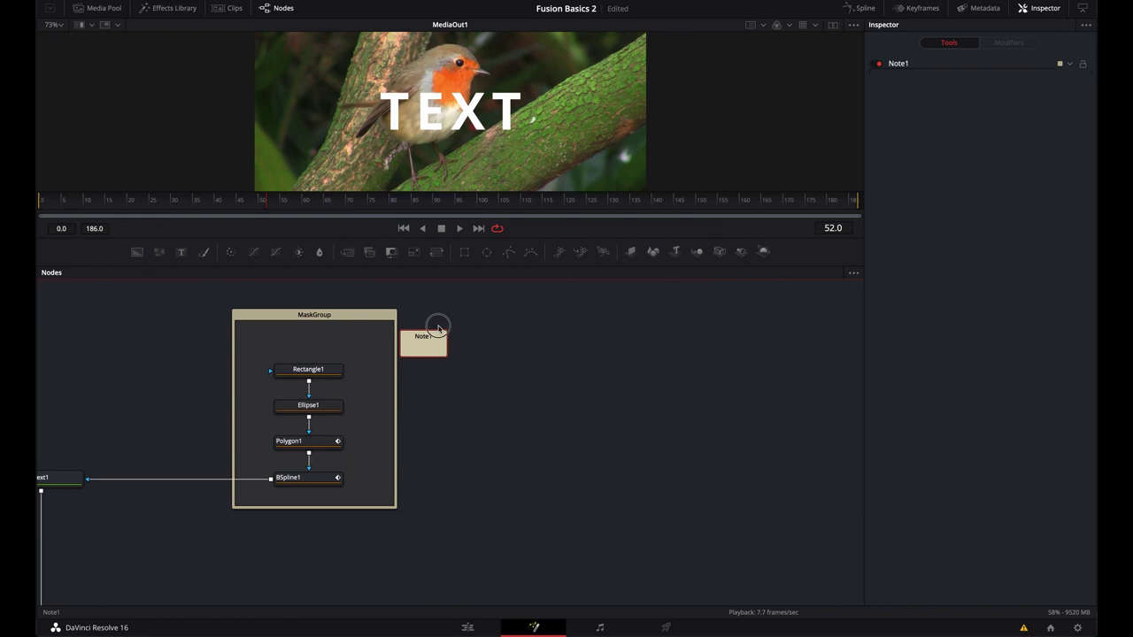
Open the sticky note and write "This is the mask Group, leave it alone." in it.
{"action": "double_click", "coordinate": [426, 338]}
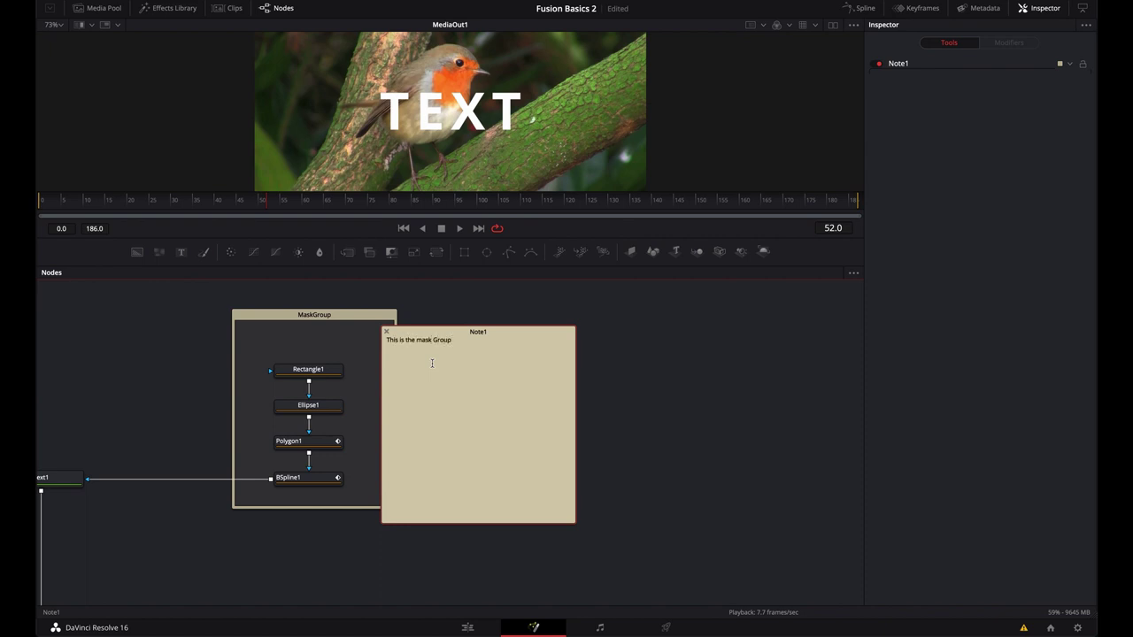
{"action": "type", "text": ", leave it alone."}
Shrink the sticky note to fit its text and place it above Text1, to the left of the MaskGroup underlay.
{"action": "left_click_drag", "start_coordinate": [476, 328], "coordinate": [531, 322]}
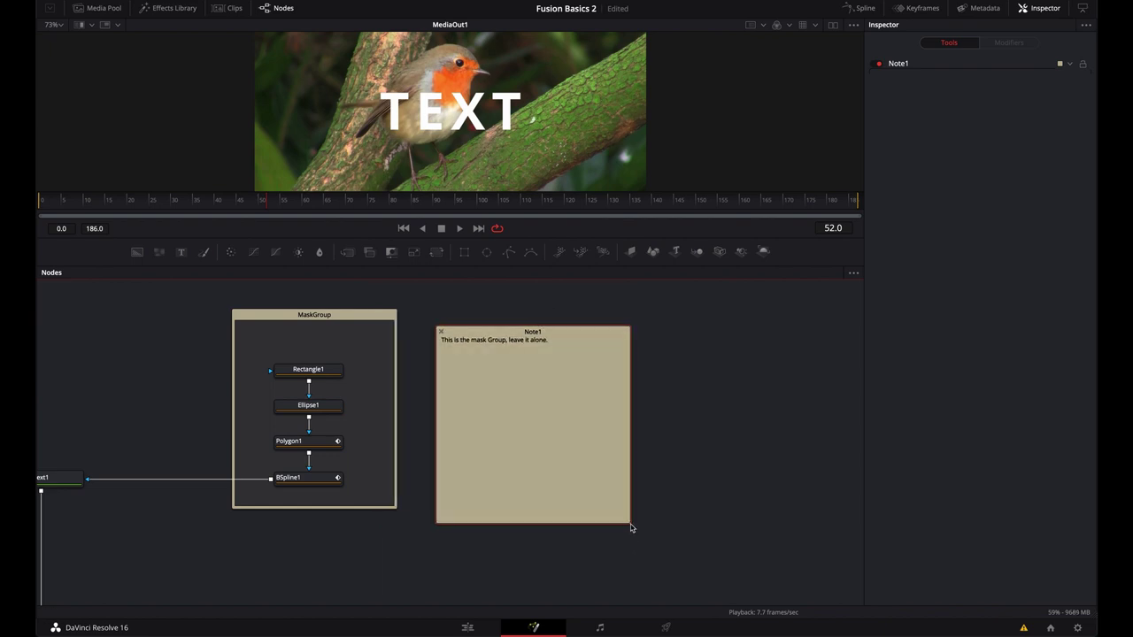
{"action": "left_click_drag", "start_coordinate": [631, 526], "coordinate": [571, 382]}
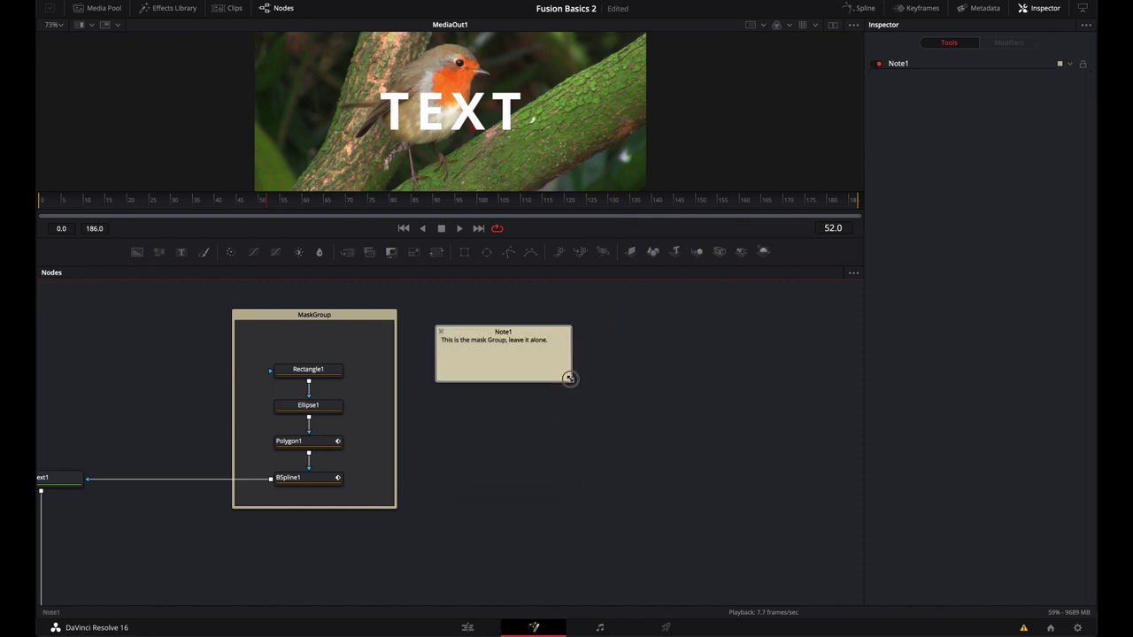
{"action": "left_click_drag", "start_coordinate": [510, 334], "coordinate": [139, 319]}
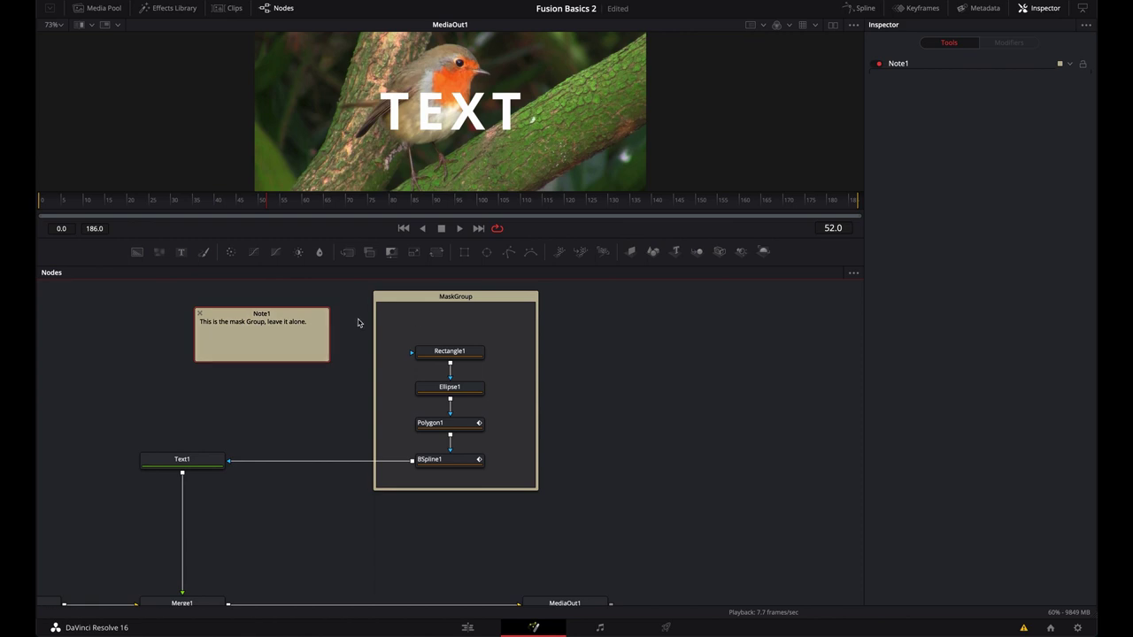
Reverse the main row of nodes so Merge1 sits right of MediaOut1 and MediaIn1 sits right of Merge1.
{"action": "scroll", "coordinate": [612, 433], "scroll_direction": "right", "scroll_amount": 2}
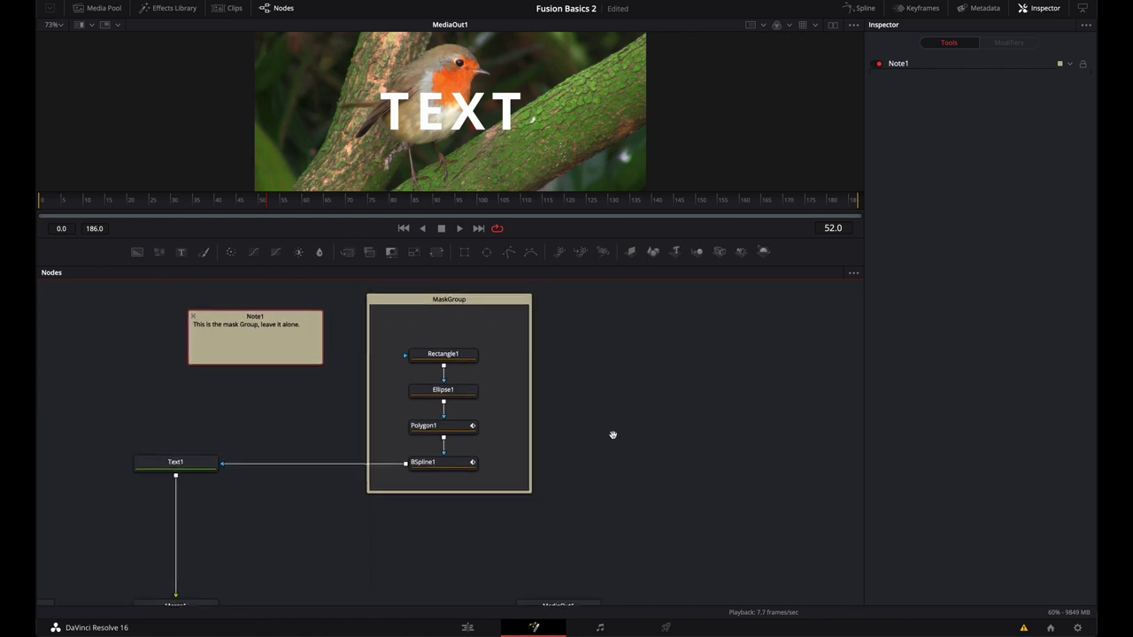
{"action": "left_click_drag", "start_coordinate": [622, 536], "coordinate": [643, 513]}
{"action": "scroll", "coordinate": [675, 454], "scroll_direction": "left", "scroll_amount": 4}
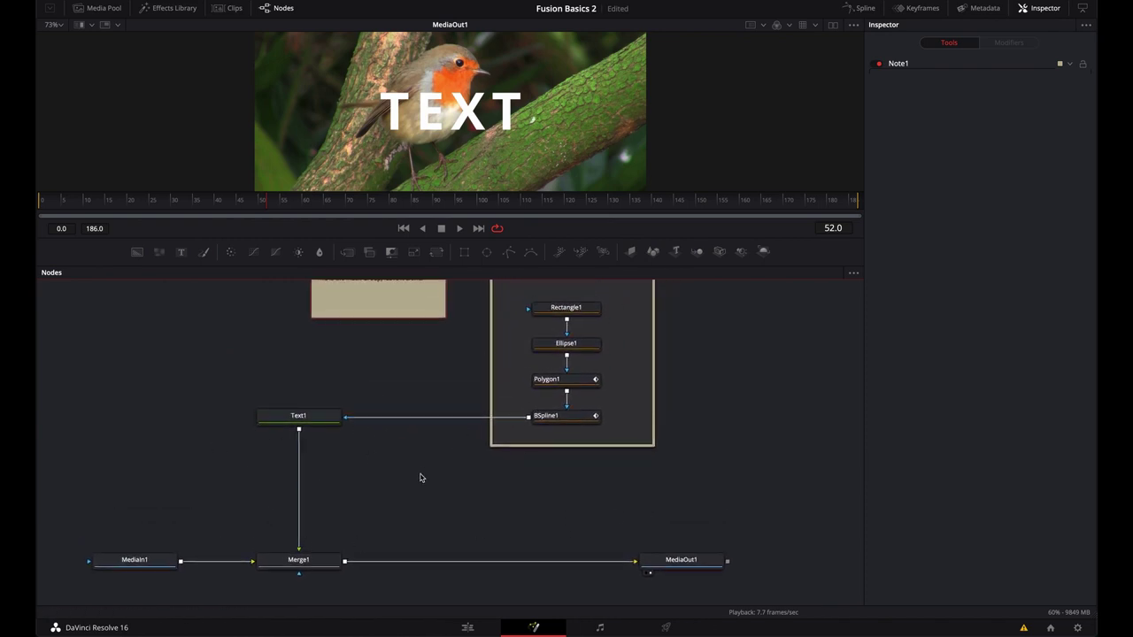
{"action": "left_click_drag", "start_coordinate": [386, 500], "coordinate": [358, 452]}
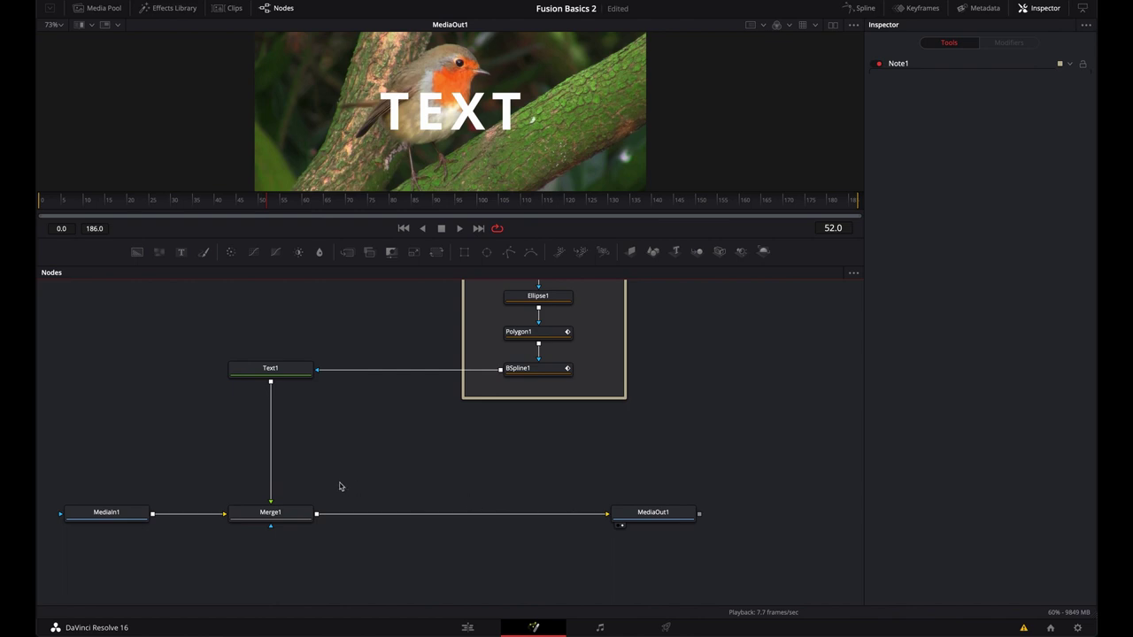
{"action": "left_click_drag", "start_coordinate": [340, 479], "coordinate": [351, 429]}
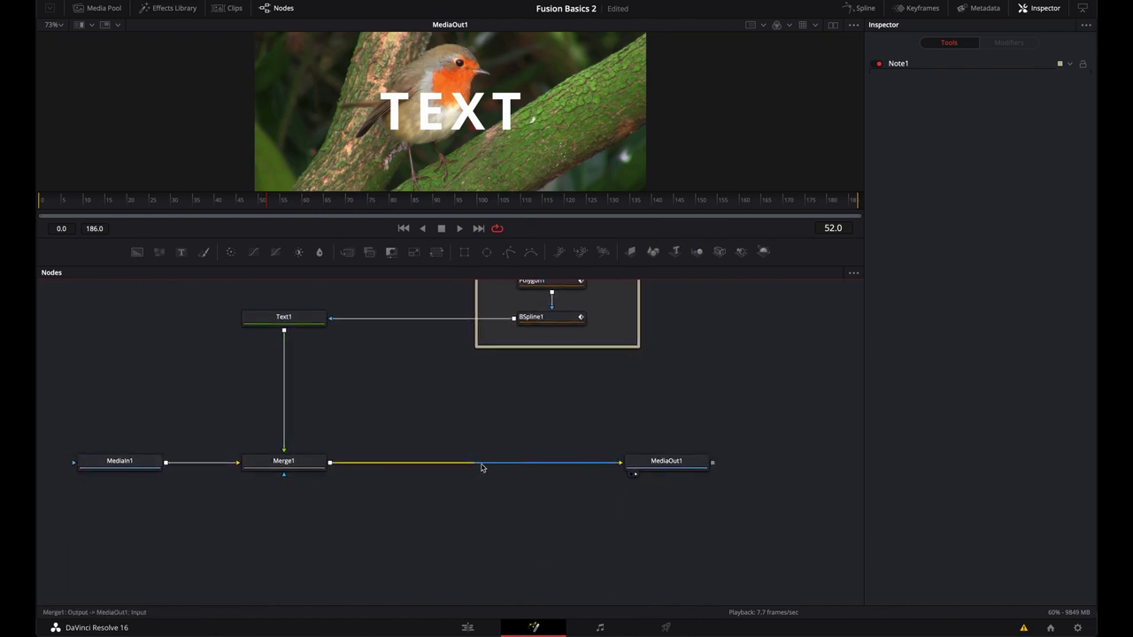
{"action": "left_click_drag", "start_coordinate": [619, 457], "coordinate": [455, 459]}
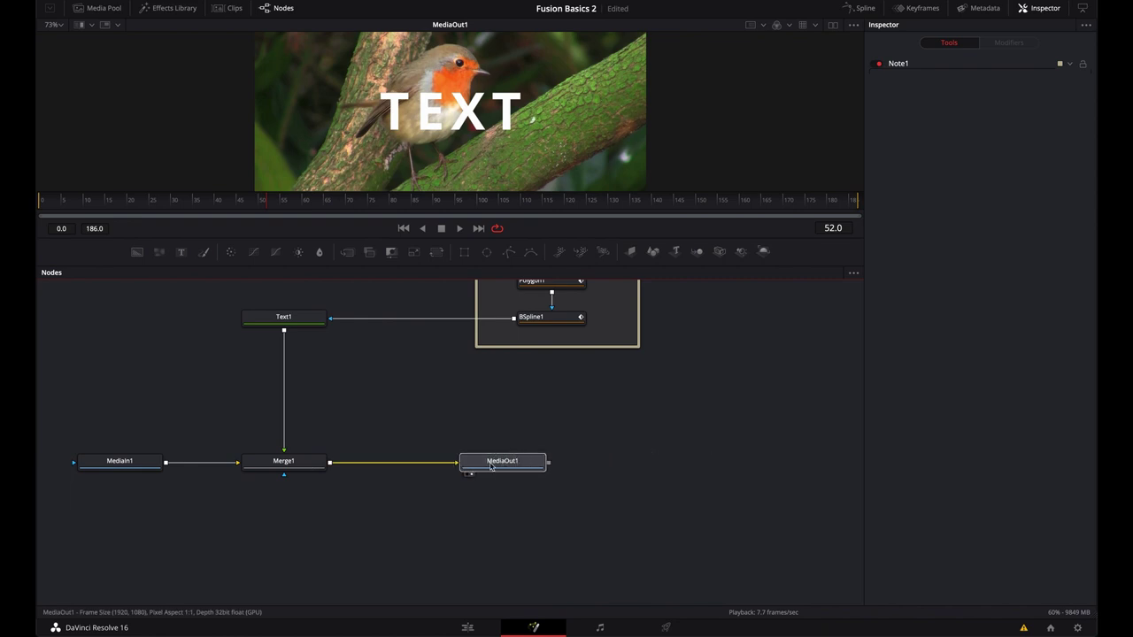
{"action": "left_click_drag", "start_coordinate": [285, 461], "coordinate": [790, 463]}
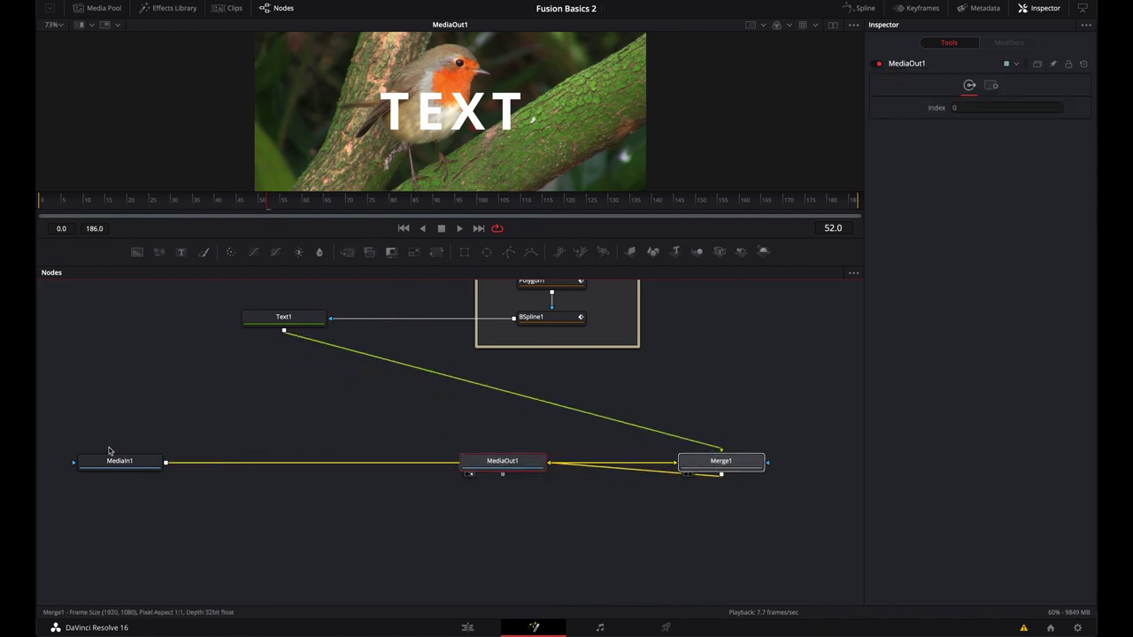
{"action": "left_click_drag", "start_coordinate": [133, 461], "coordinate": [502, 462]}
{"action": "key", "text": "ctrl+z"}
Spread out the reversed row by moving MediaOut1 farther left and Merge1 midway between MediaOut1 and MediaIn1.
{"action": "left_click_drag", "start_coordinate": [731, 520], "coordinate": [400, 505]}
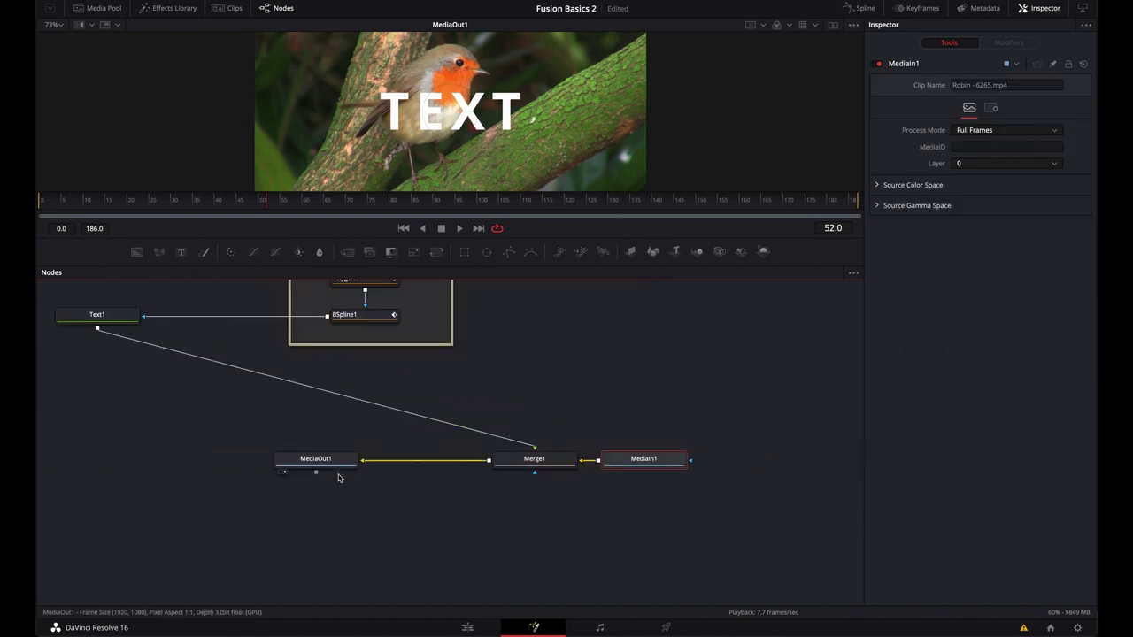
{"action": "left_click_drag", "start_coordinate": [319, 465], "coordinate": [151, 459]}
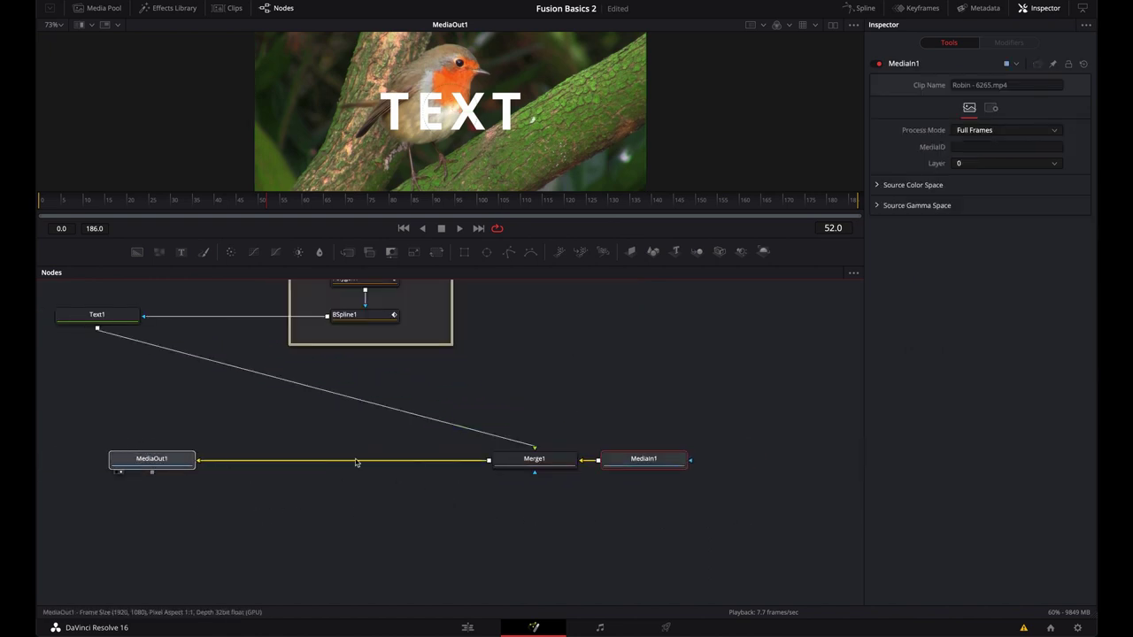
{"action": "left_click", "coordinate": [519, 460]}
{"action": "left_click_drag", "start_coordinate": [518, 460], "coordinate": [354, 460]}
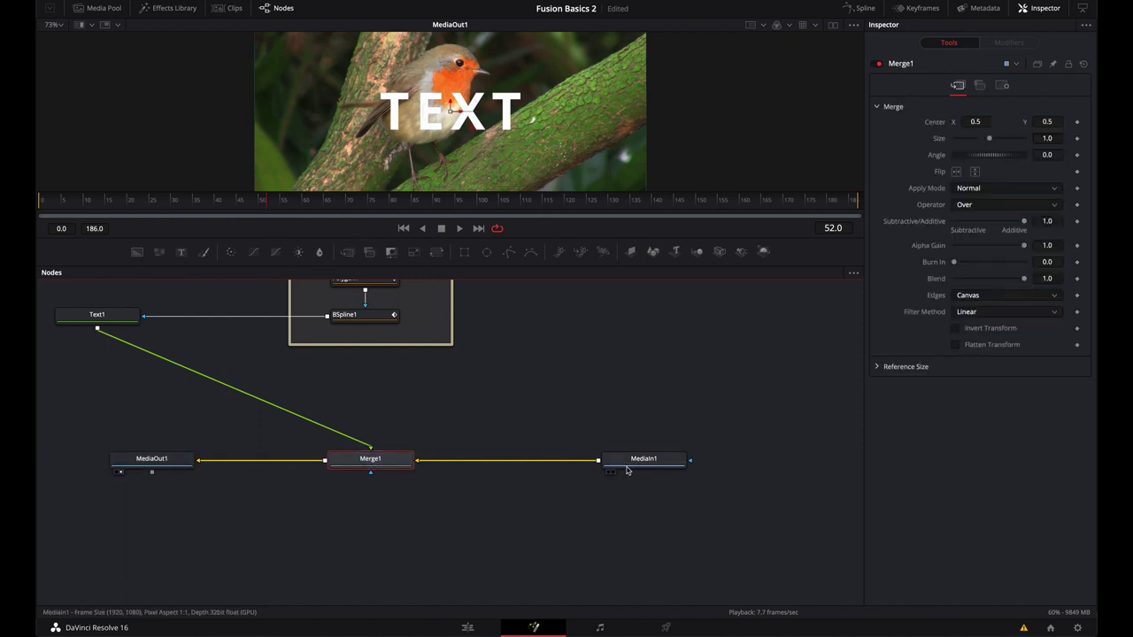
Stack the main nodes vertically, with MediaOut1 directly below Merge1 and MediaIn1 directly above it.
{"action": "mouse_move", "coordinate": [621, 474]}
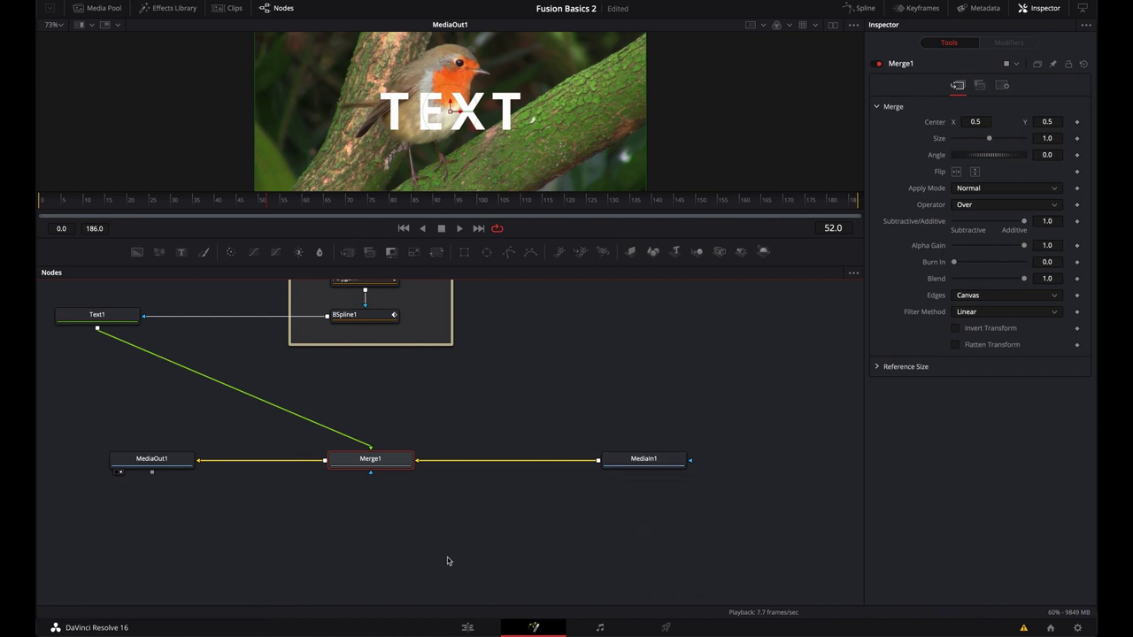
{"action": "left_click_drag", "start_coordinate": [152, 462], "coordinate": [370, 534]}
{"action": "left_click_drag", "start_coordinate": [643, 458], "coordinate": [372, 386]}
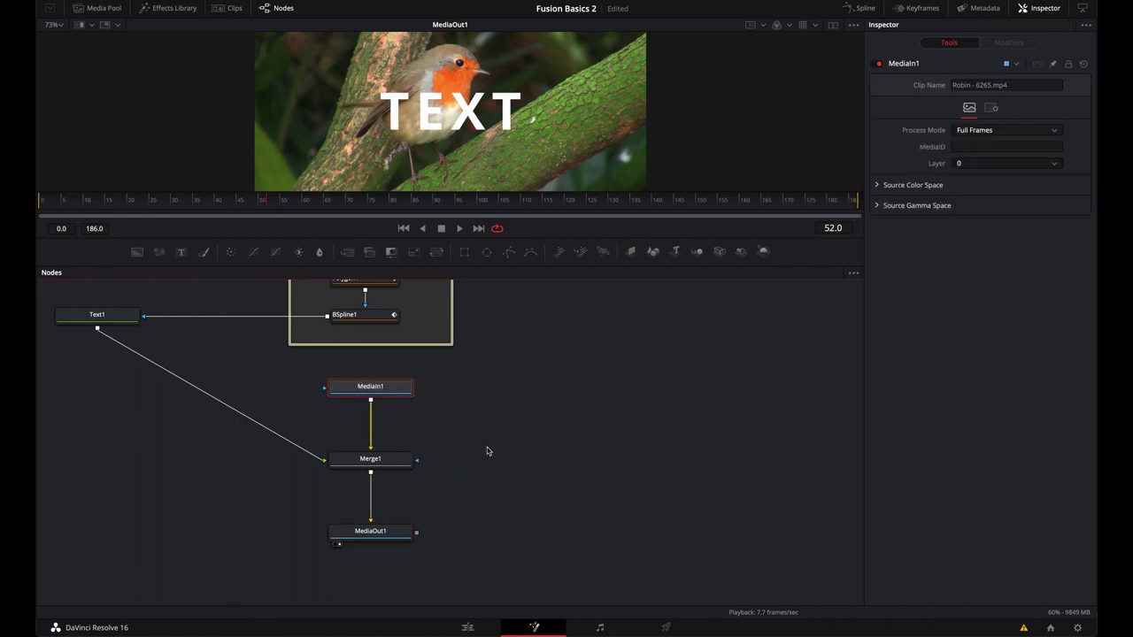
Arrange MediaIn1, Merge1 and MediaOut1 in a left-to-right row again, with Merge1 directly below Text1.
{"action": "left_click_drag", "start_coordinate": [590, 486], "coordinate": [505, 482]}
{"action": "left_click_drag", "start_coordinate": [639, 564], "coordinate": [515, 359]}
{"action": "left_click_drag", "start_coordinate": [573, 456], "coordinate": [806, 449]}
{"action": "left_click_drag", "start_coordinate": [396, 377], "coordinate": [245, 514]}
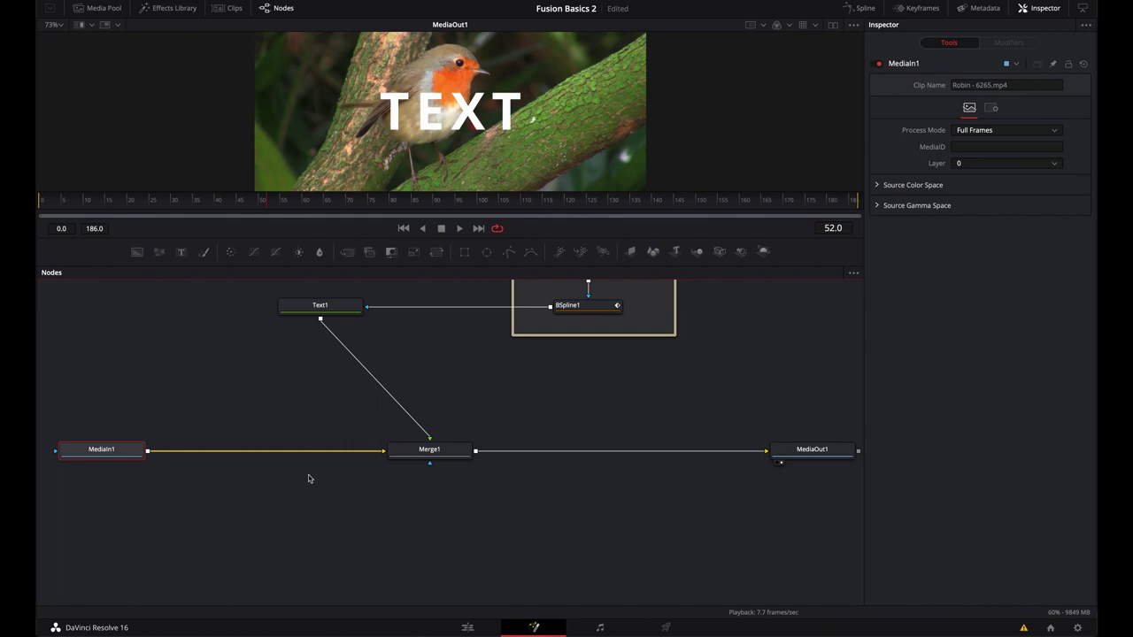
{"action": "left_click_drag", "start_coordinate": [336, 508], "coordinate": [374, 561]}
{"action": "left_click_drag", "start_coordinate": [478, 512], "coordinate": [357, 511]}
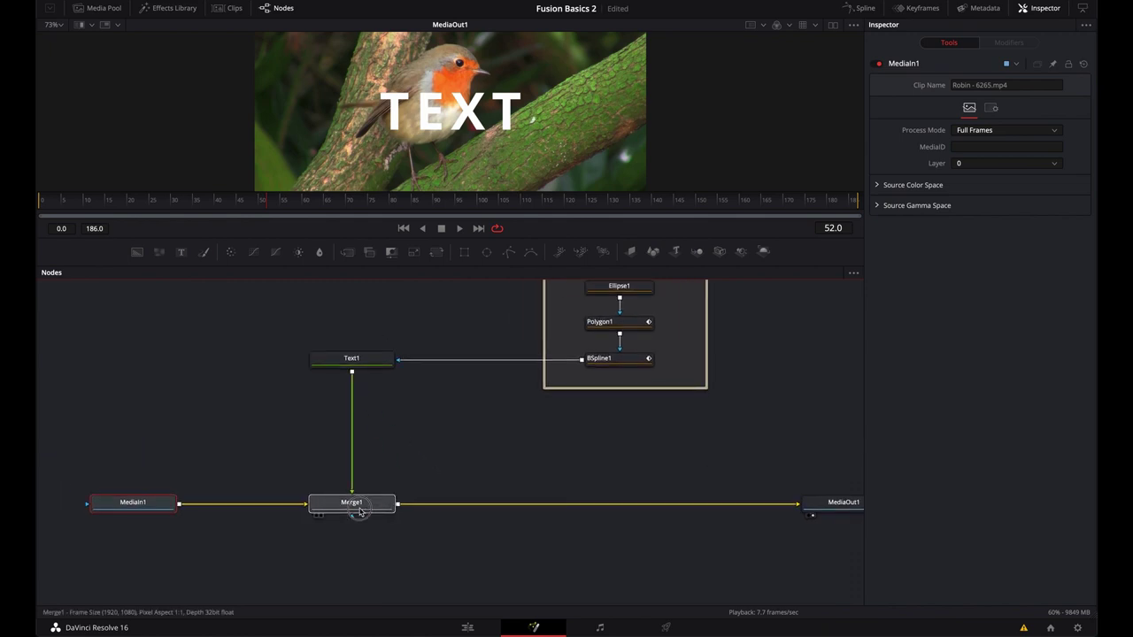
{"action": "left_click_drag", "start_coordinate": [409, 455], "coordinate": [404, 486]}
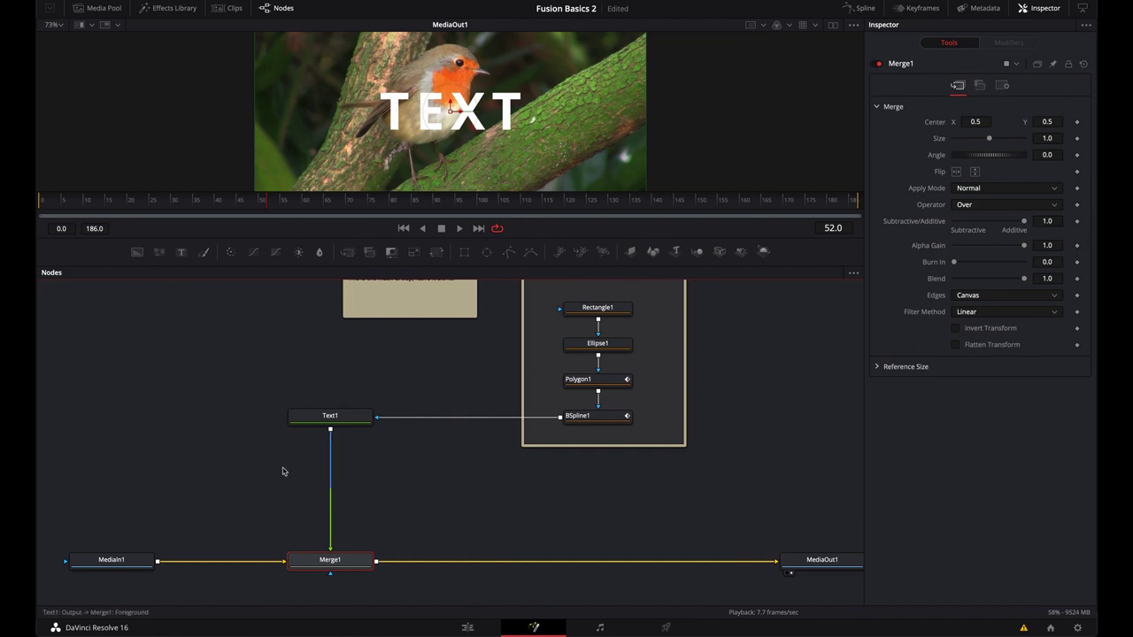
{"action": "scroll", "coordinate": [513, 473], "scroll_direction": "up", "scroll_amount": 3}
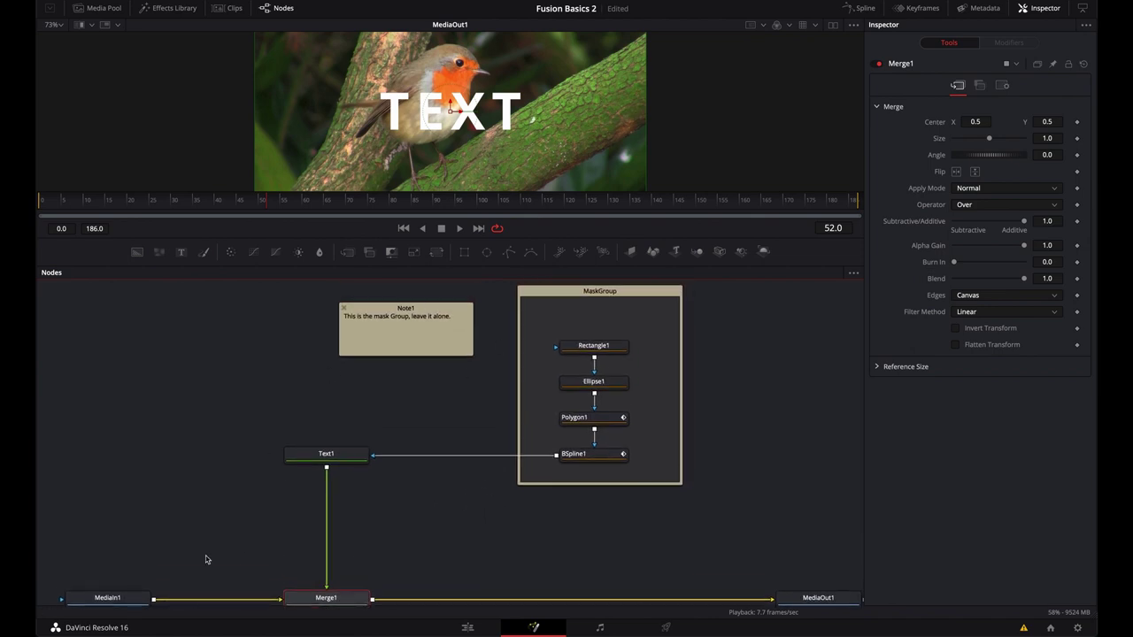
{"action": "left_click_drag", "start_coordinate": [426, 552], "coordinate": [380, 356]}
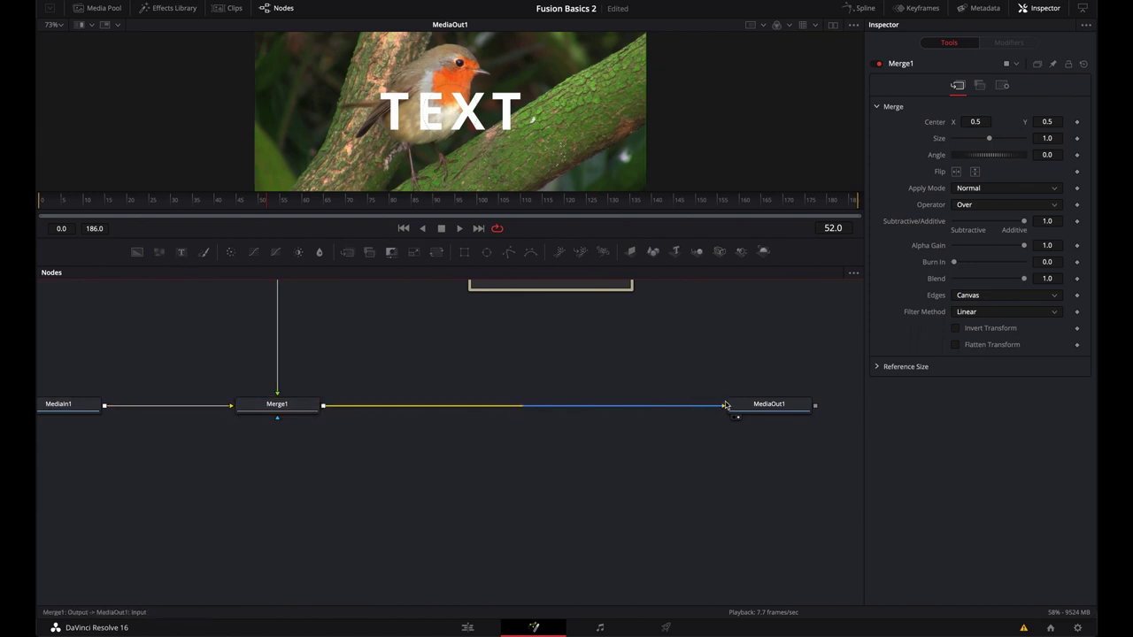
{"action": "left_click_drag", "start_coordinate": [412, 328], "coordinate": [290, 463]}
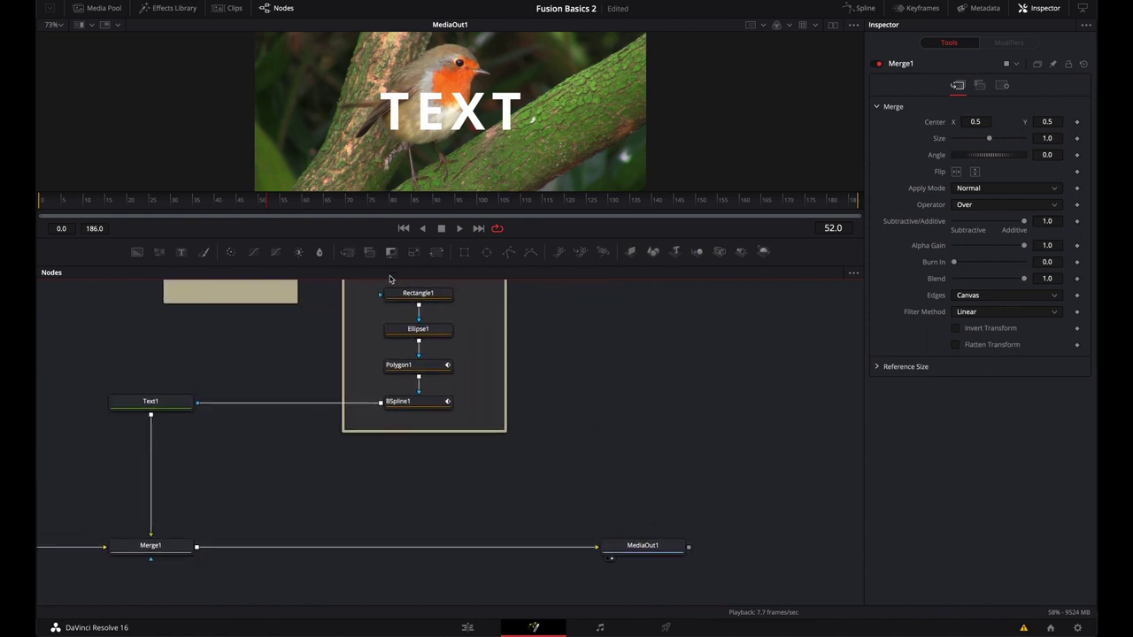
{"action": "left_click_drag", "start_coordinate": [225, 423], "coordinate": [307, 484]}
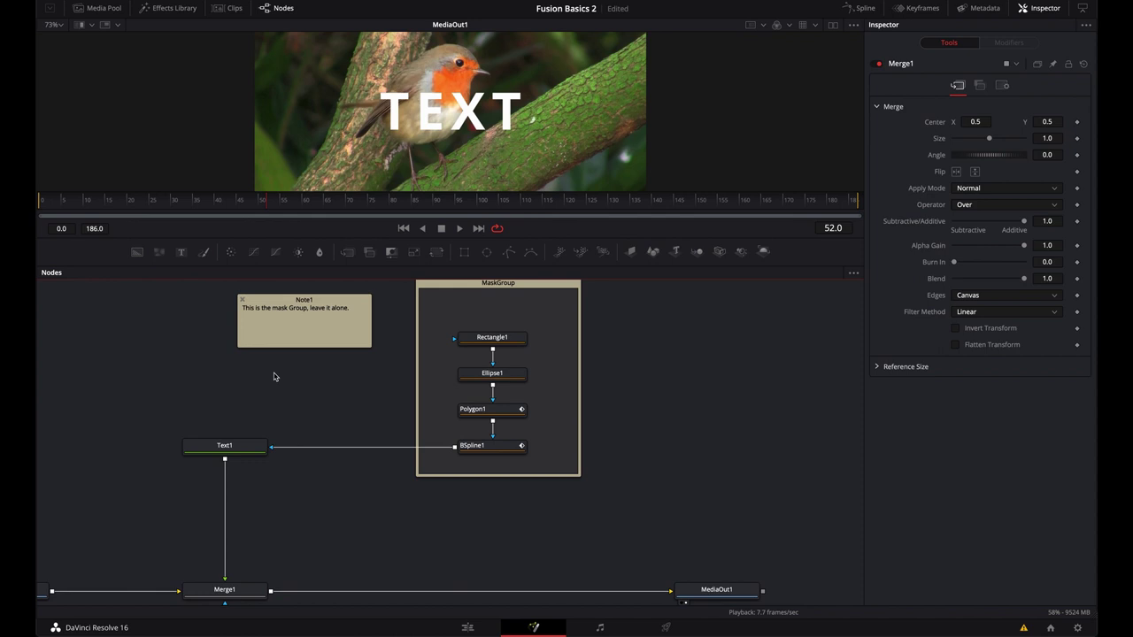
{"action": "scroll", "coordinate": [422, 385], "scroll_direction": "down", "scroll_amount": 3}
{"action": "scroll", "coordinate": [470, 416], "scroll_direction": "up", "scroll_amount": 1}
{"action": "scroll", "coordinate": [469, 433], "scroll_direction": "up", "scroll_amount": 2}
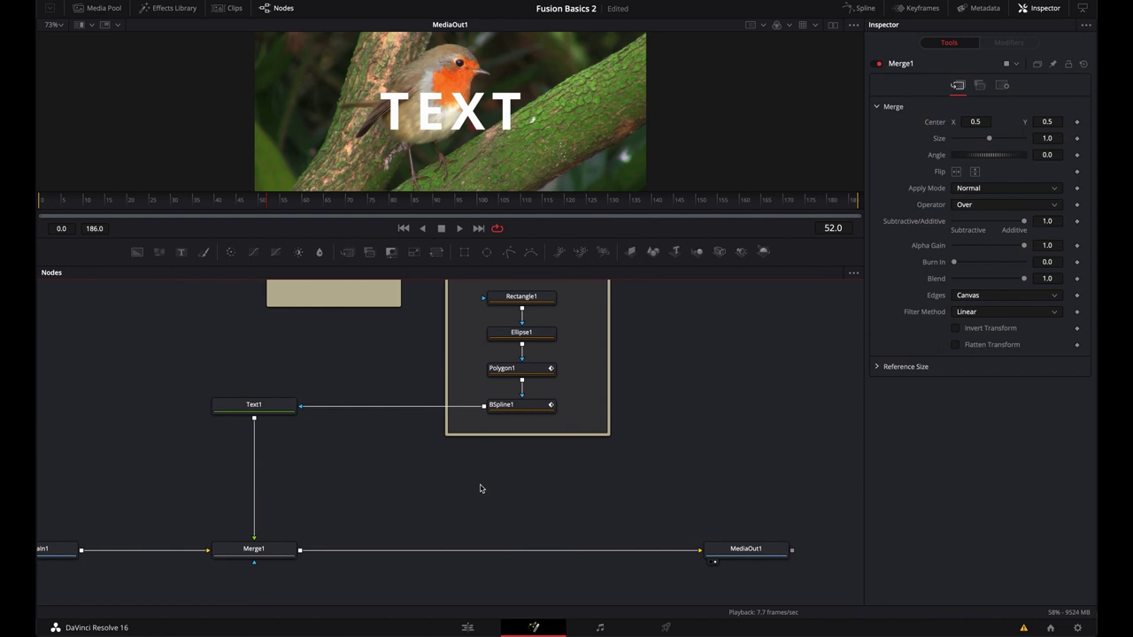
Open the Effects Library and look through the categories of Fusion tools it offers.
{"action": "left_click", "coordinate": [168, 8]}
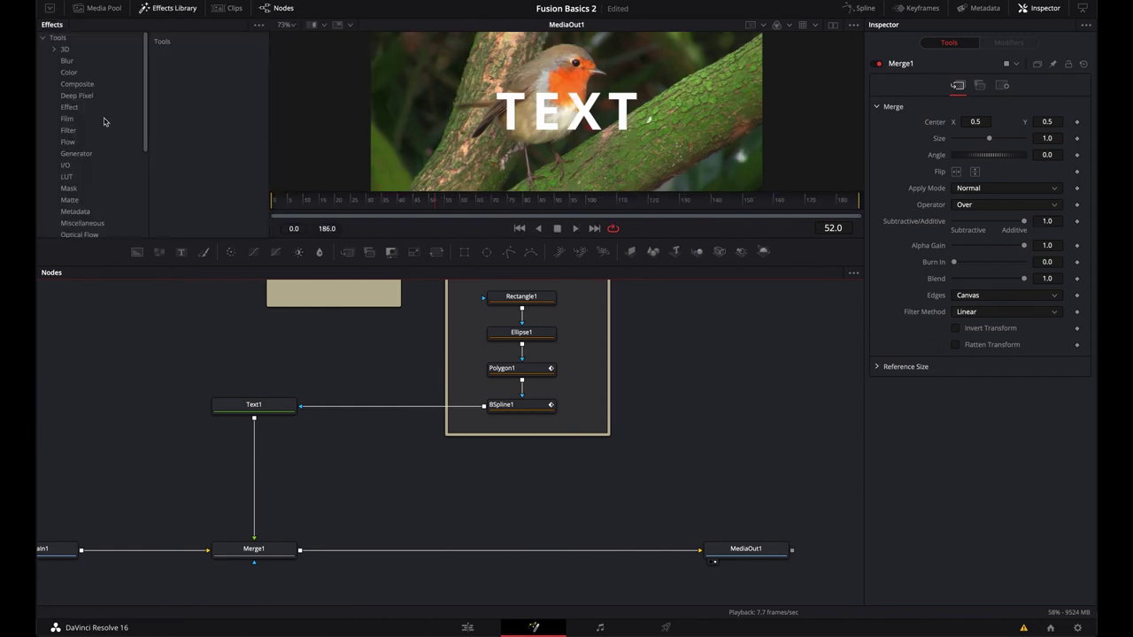
{"action": "scroll", "coordinate": [73, 171], "scroll_direction": "down", "scroll_amount": 3}
{"action": "scroll", "coordinate": [72, 171], "scroll_direction": "up", "scroll_amount": 3}
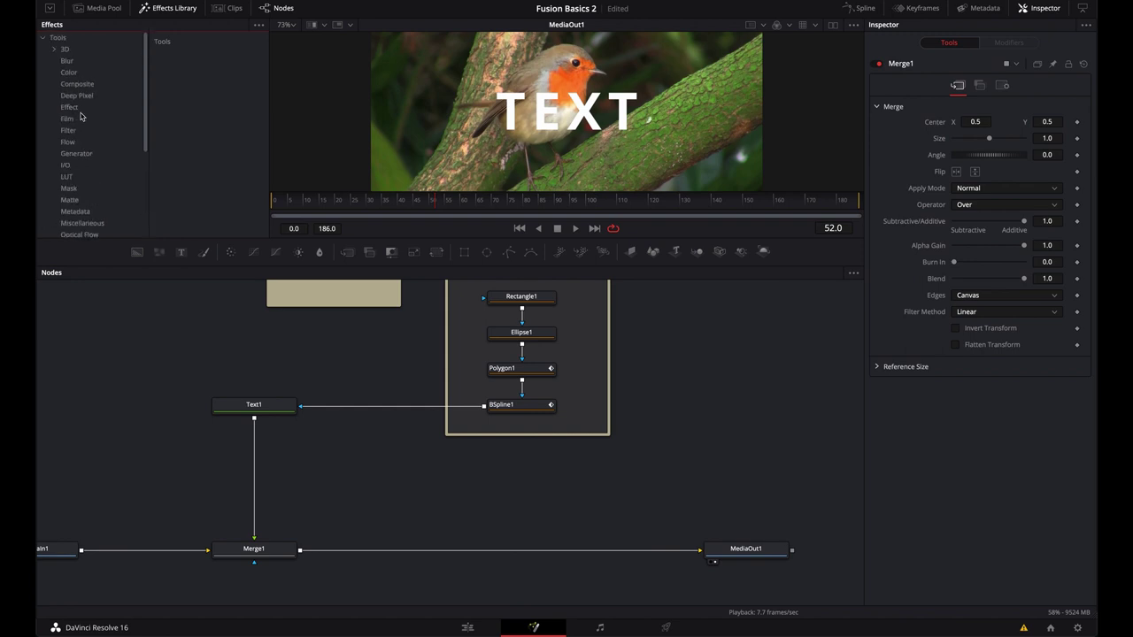
{"action": "scroll", "coordinate": [585, 483], "scroll_direction": "up", "scroll_amount": 1}
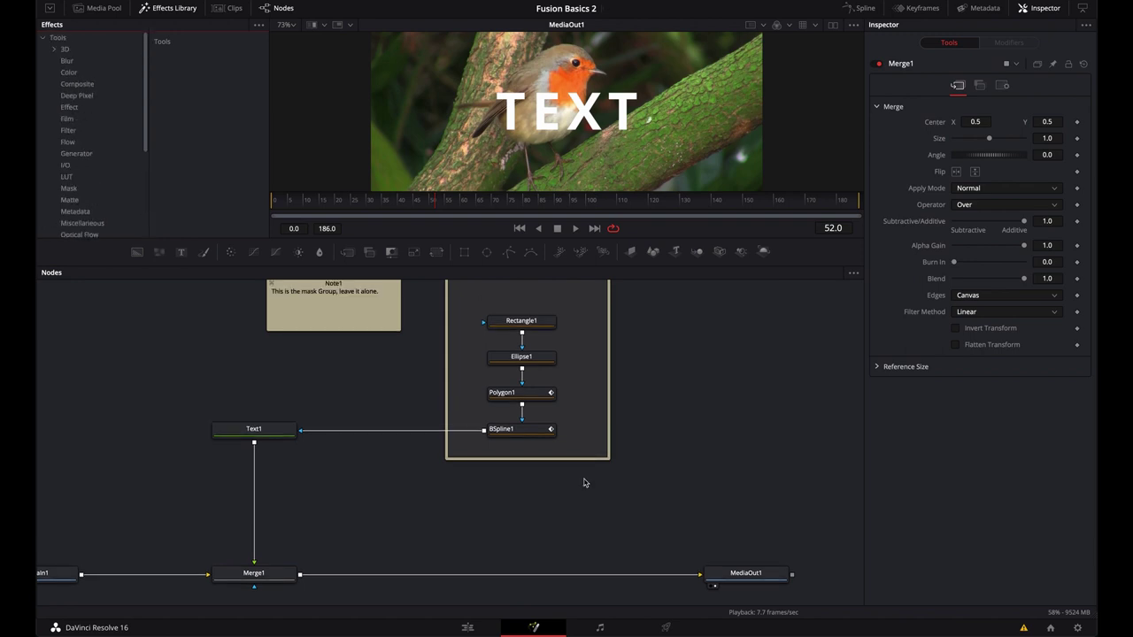